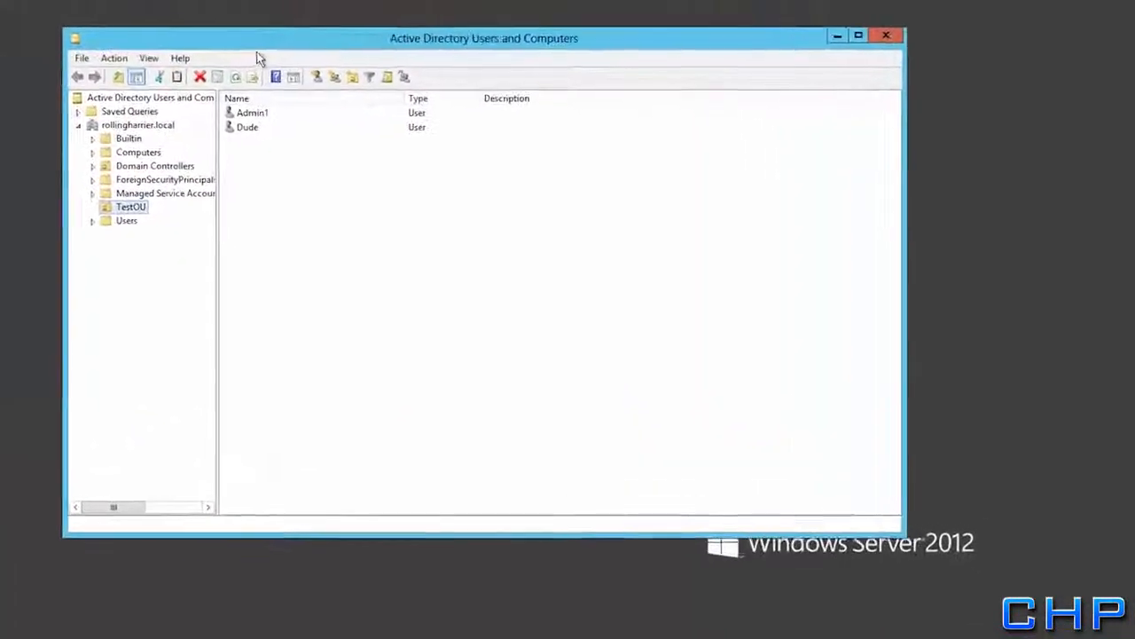
Expand rollingharrier.local and list the two user accounts in TestOU
click(122, 120)
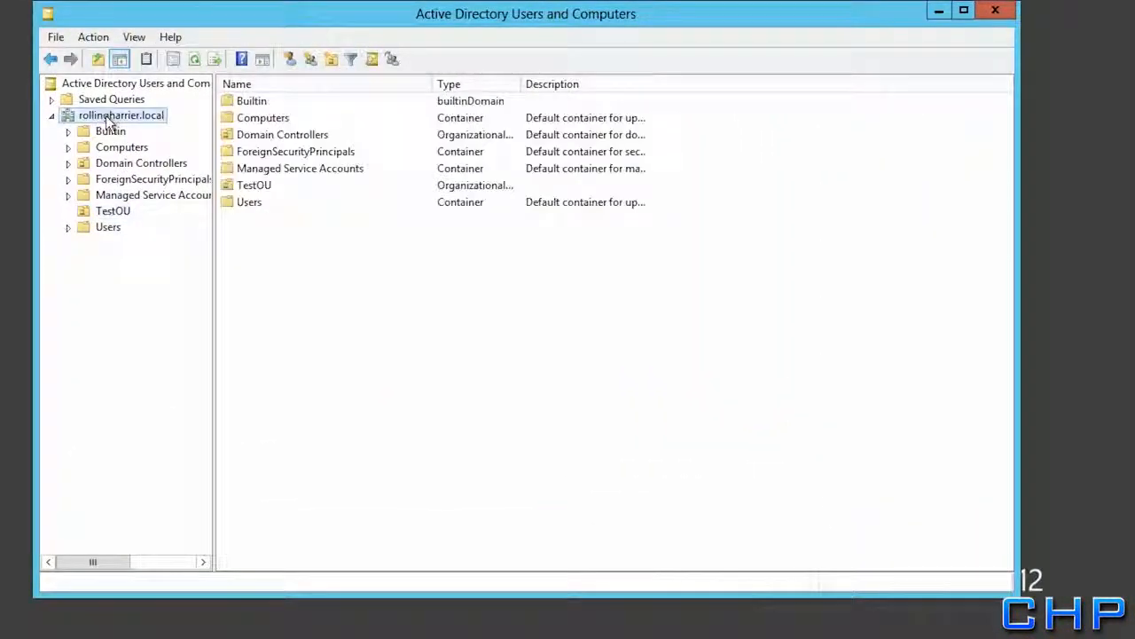
click(111, 211)
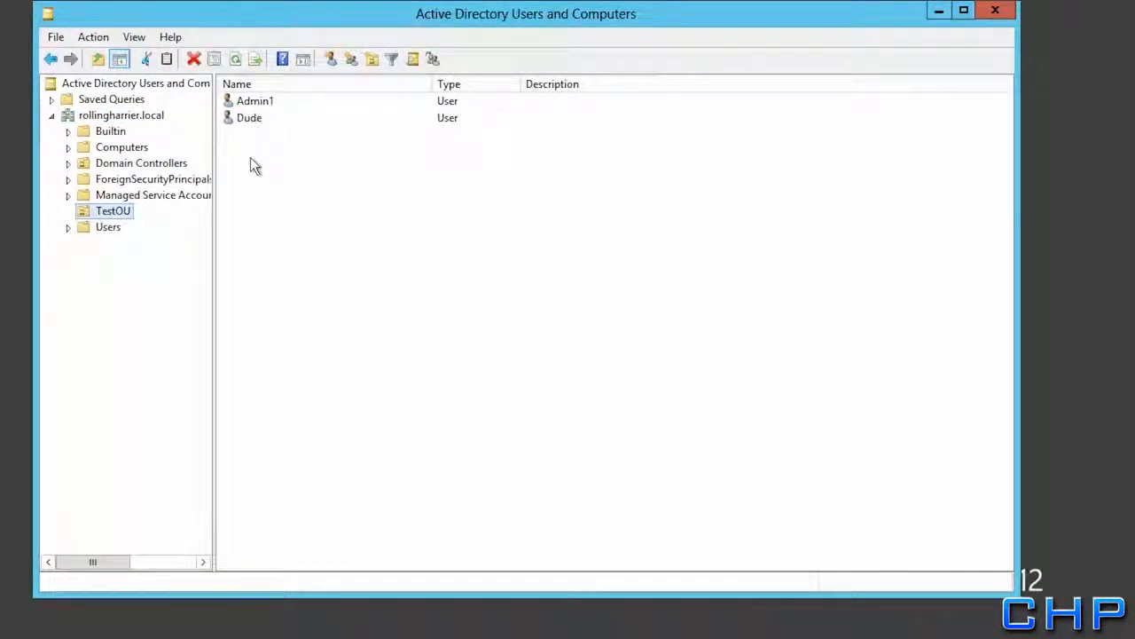
click(261, 107)
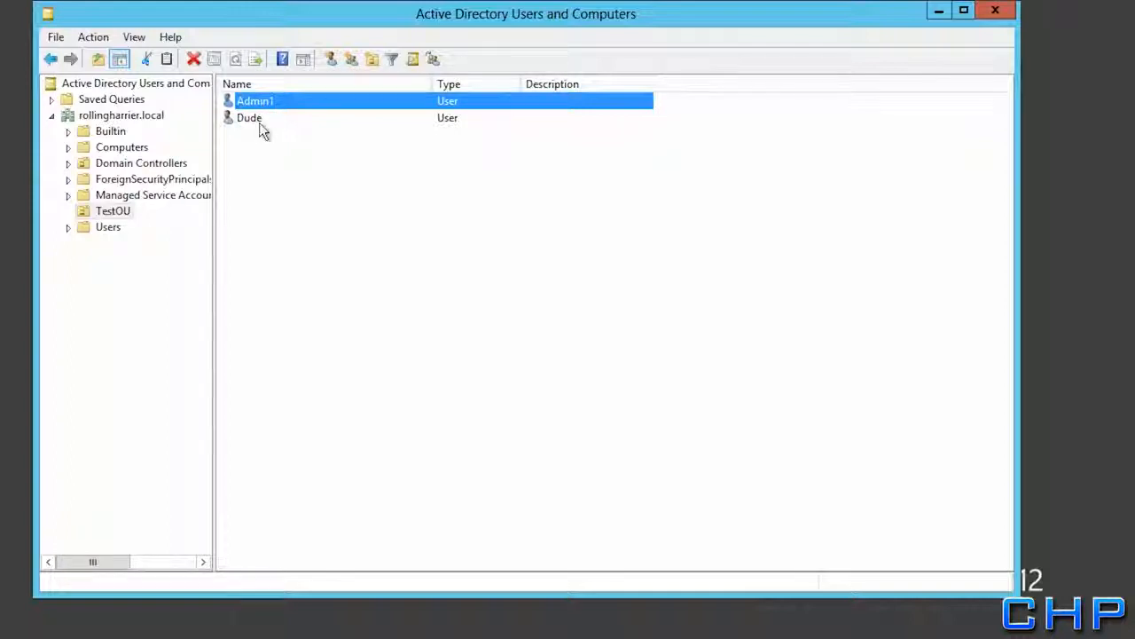
click(260, 117)
Check the second user's Member Of groups, then close Active Directory Users and Computers
right_click(263, 120)
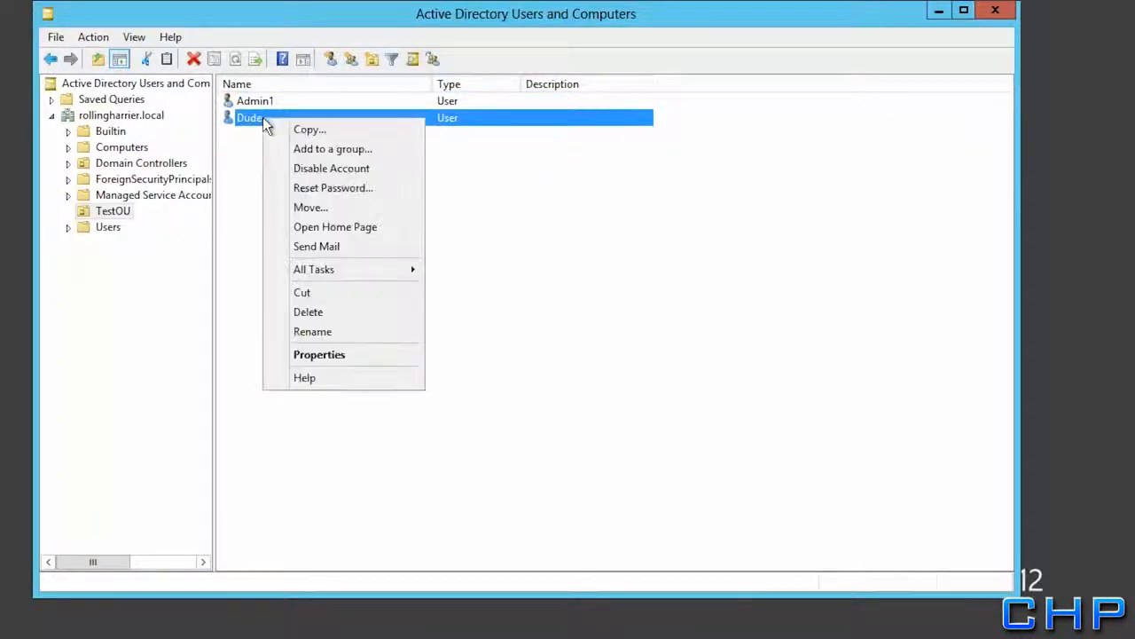
click(312, 354)
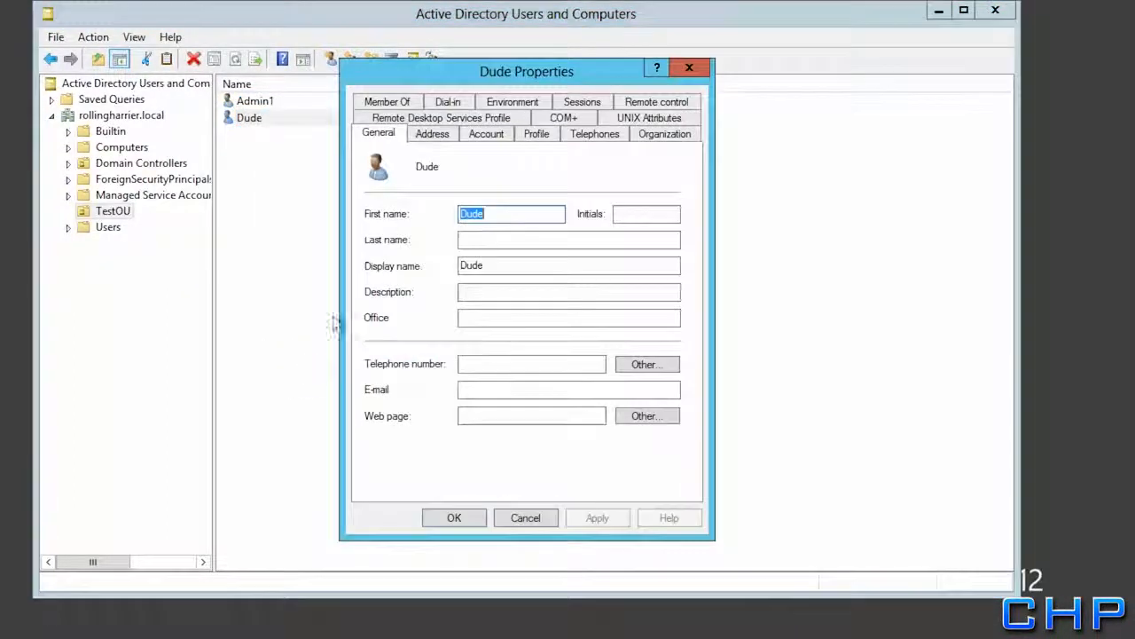
click(387, 101)
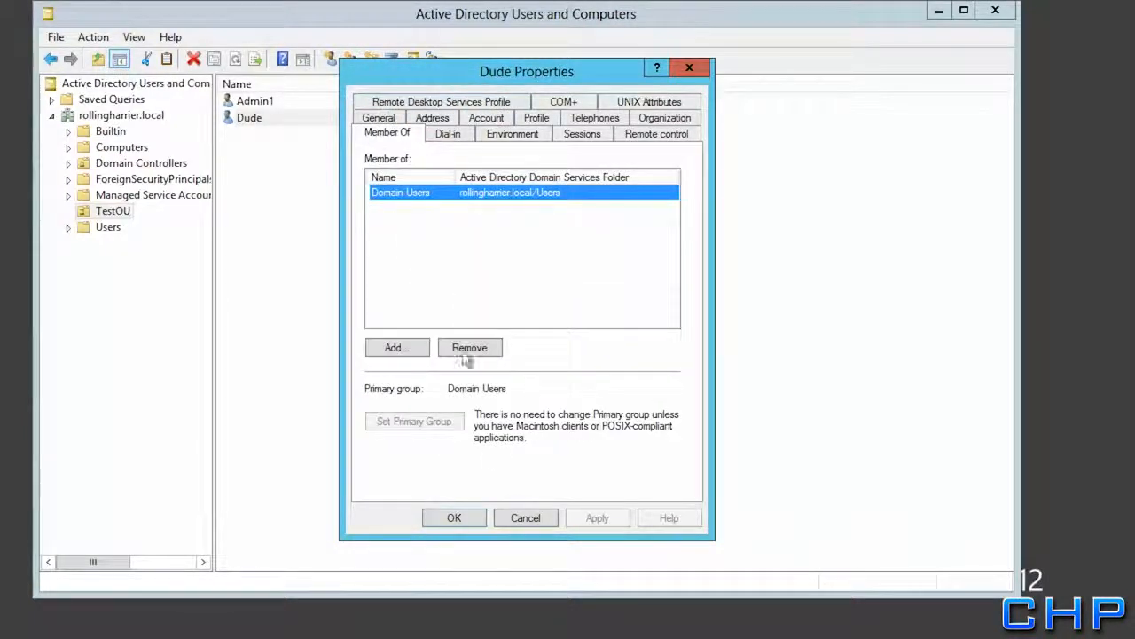
click(456, 518)
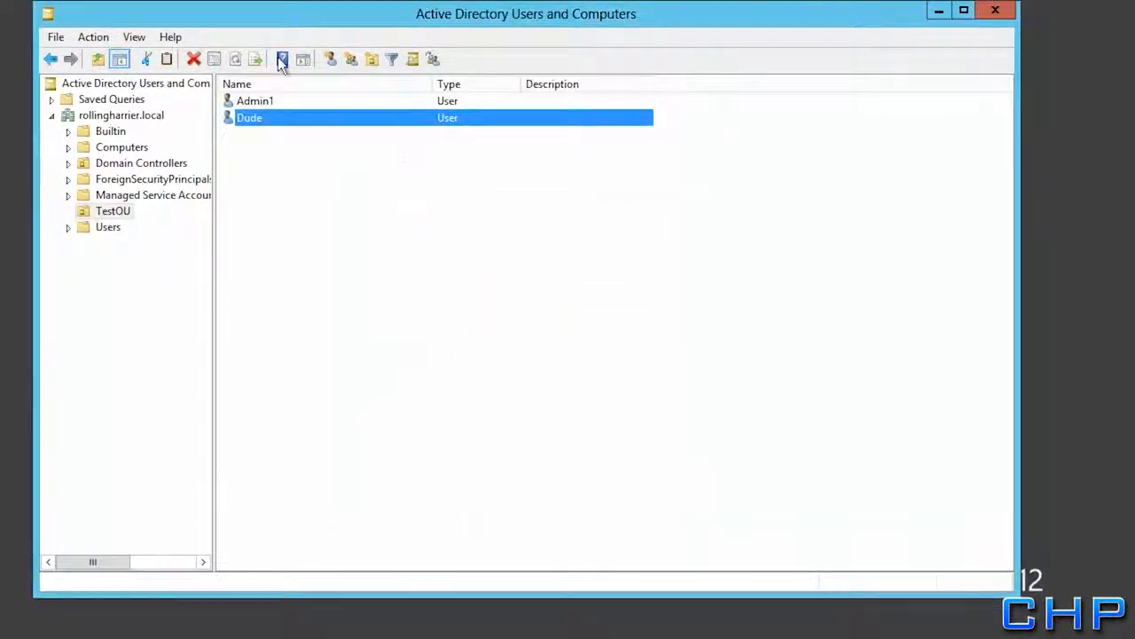
click(274, 104)
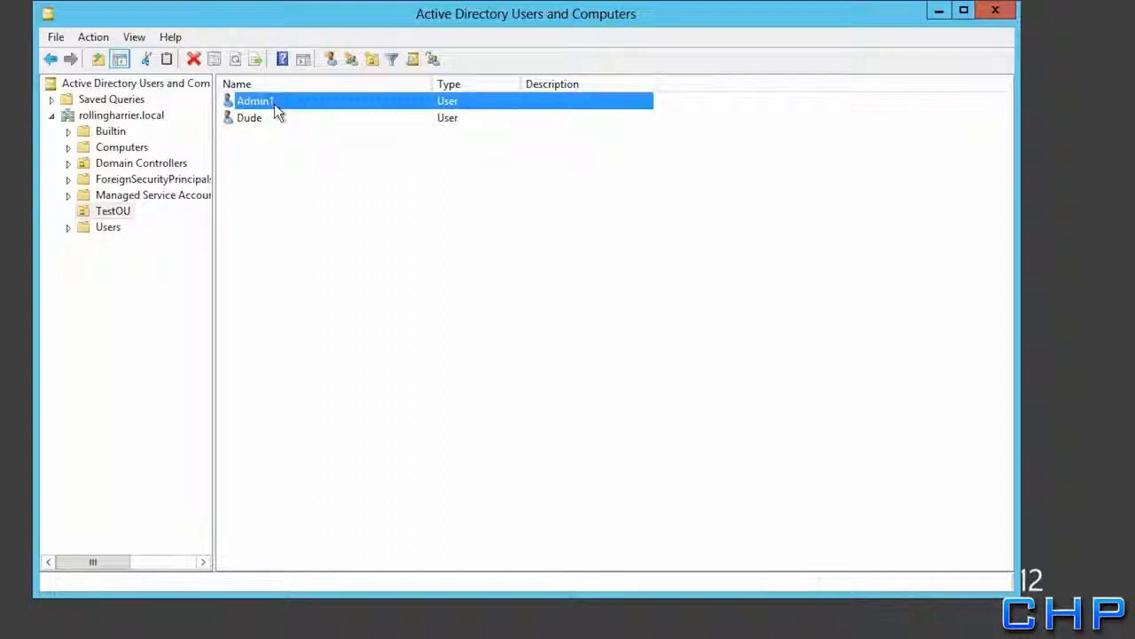
click(999, 14)
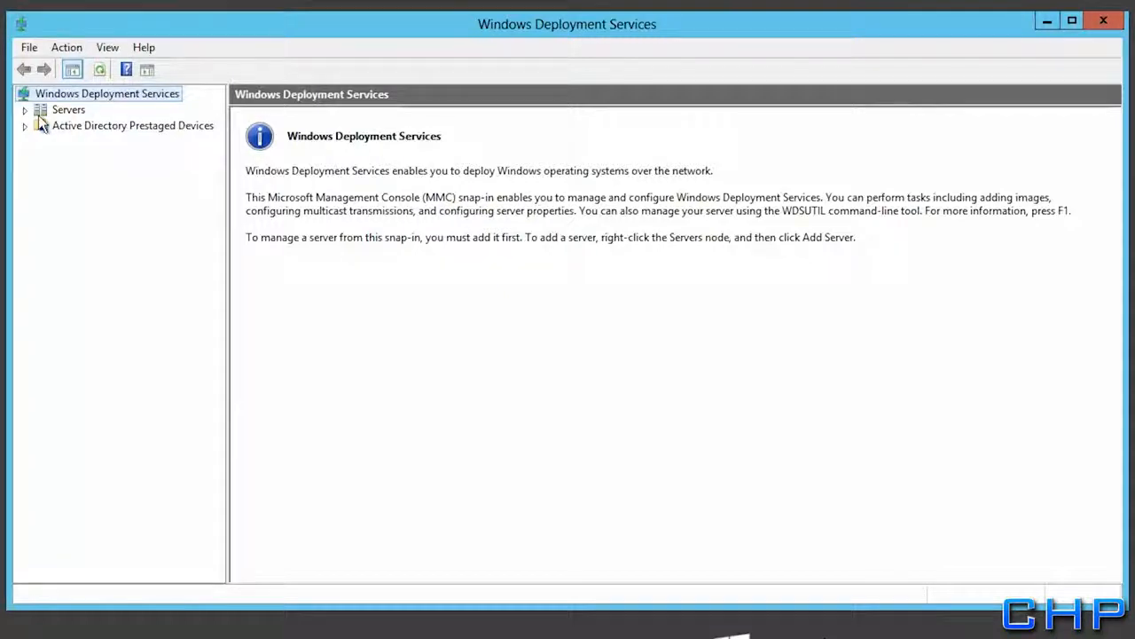
Expand the Extra.rollingharrier.local server down to its Install Images groups
click(26, 110)
click(40, 126)
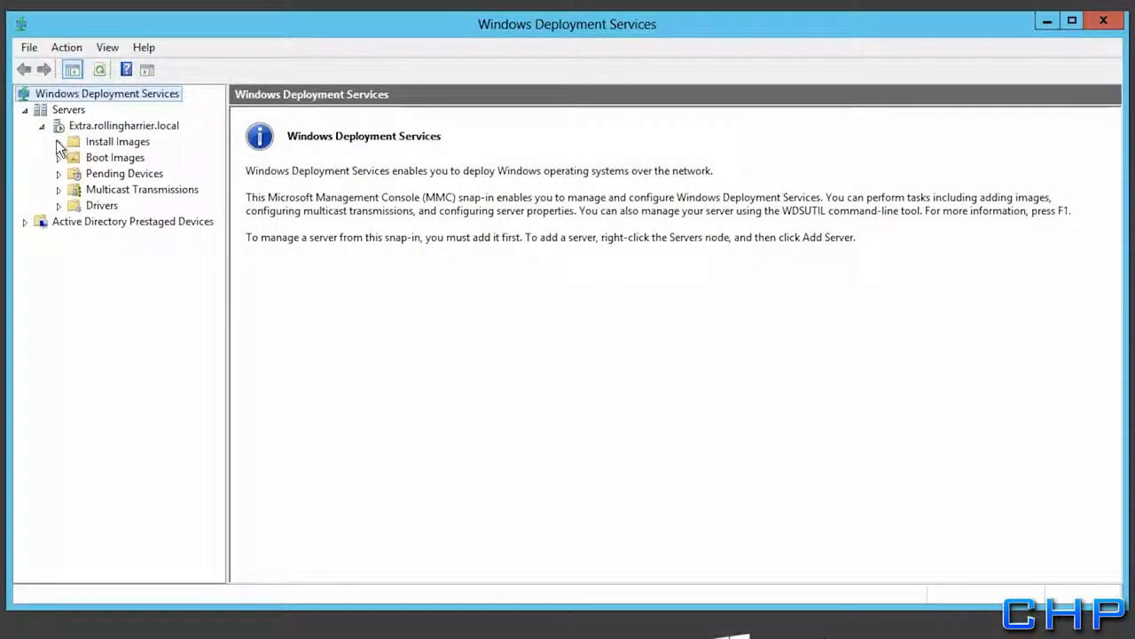
click(58, 142)
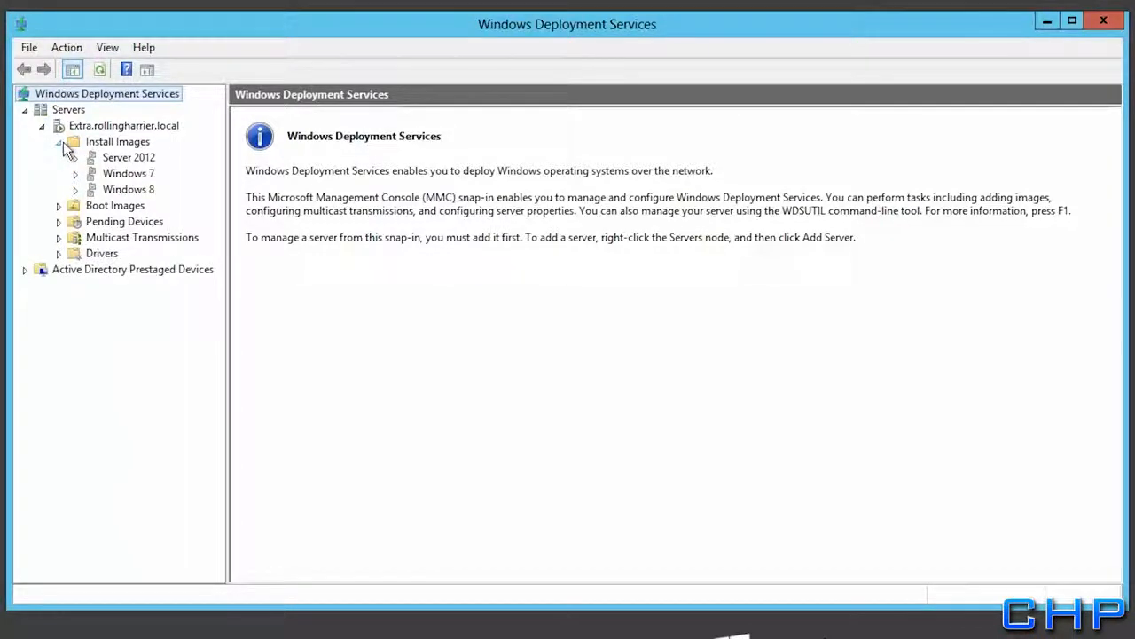
click(75, 157)
Browse the Server 2012, Windows 7 and Windows 8 image groups, then show the six boot images
click(106, 158)
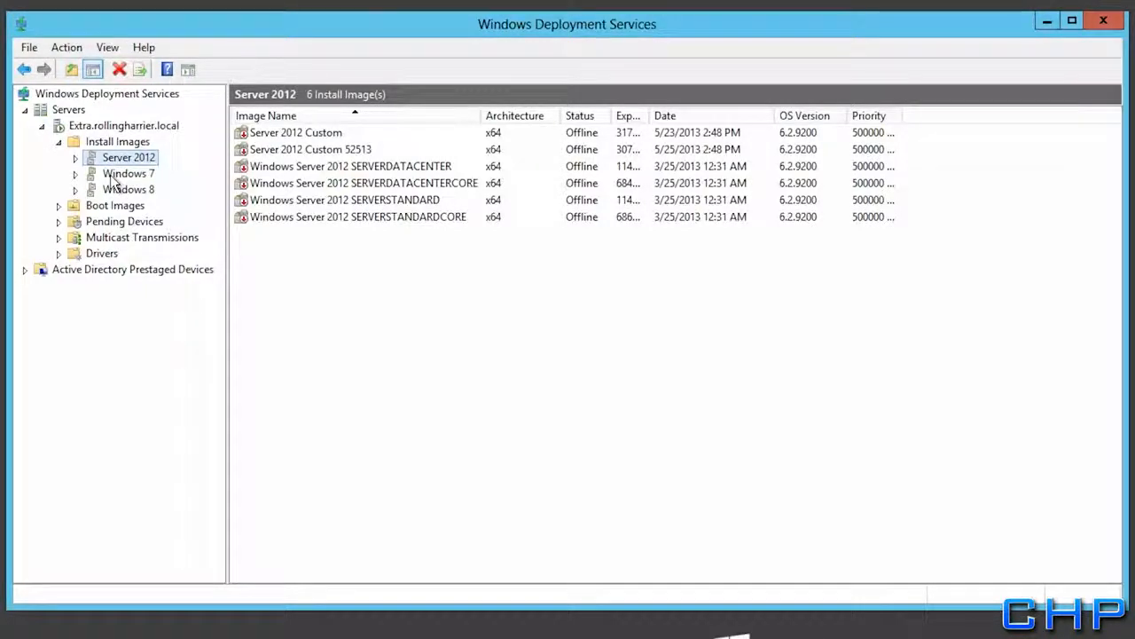
click(114, 175)
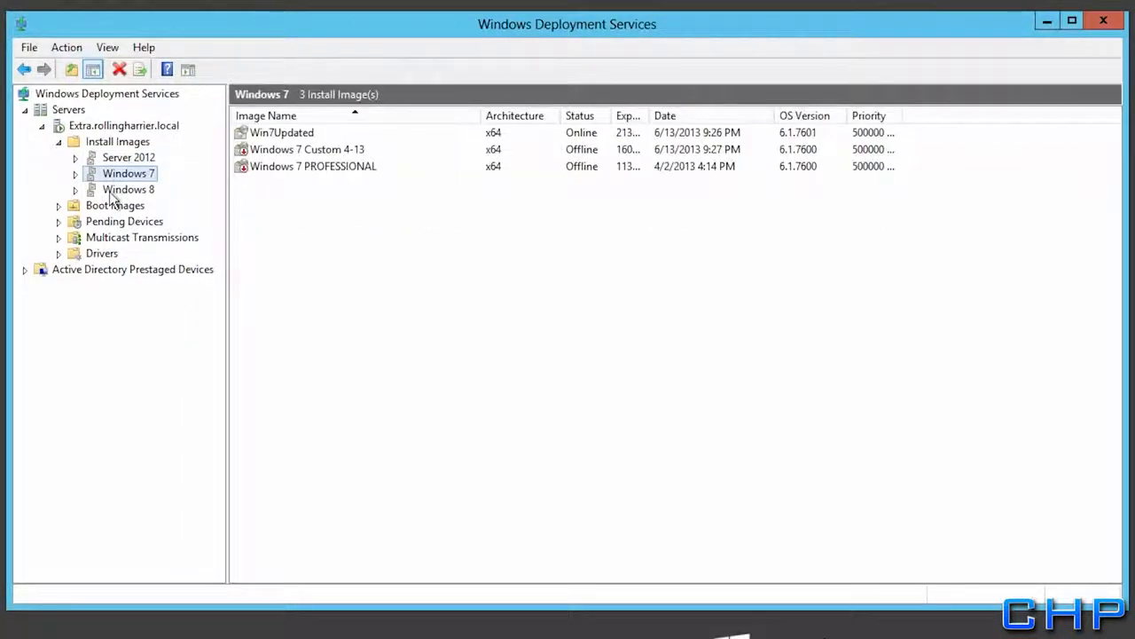
click(110, 192)
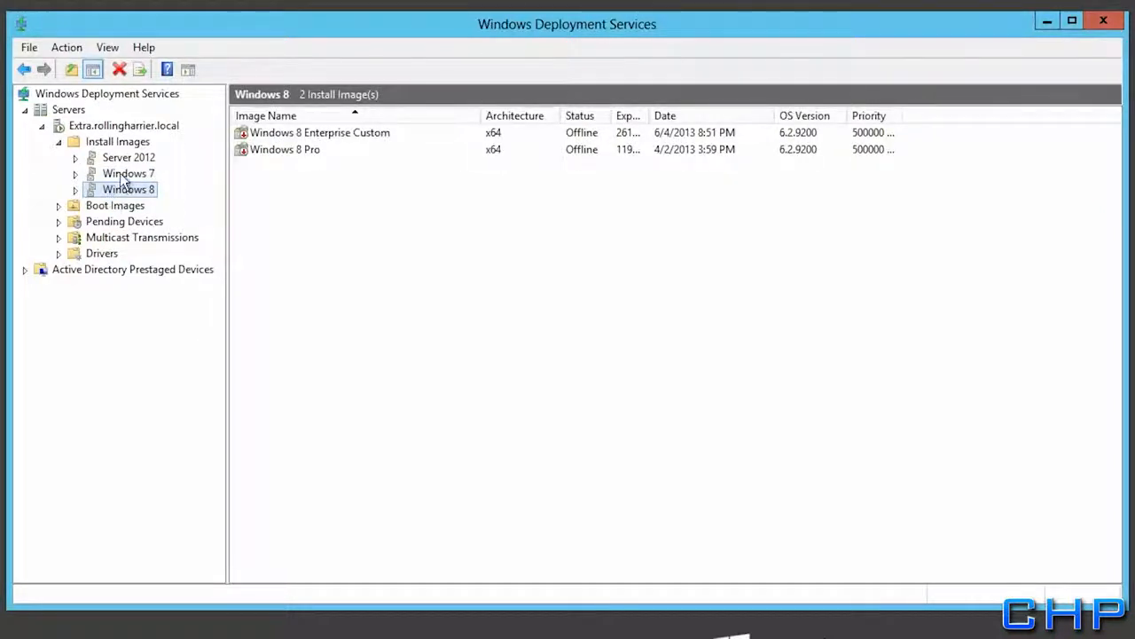
click(125, 176)
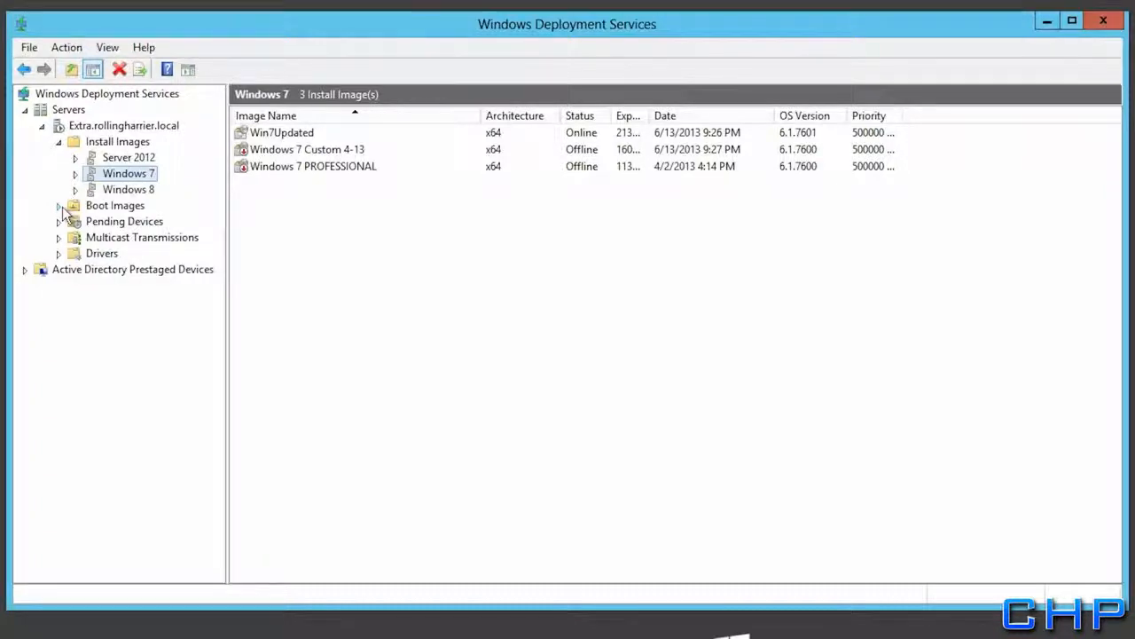
click(96, 207)
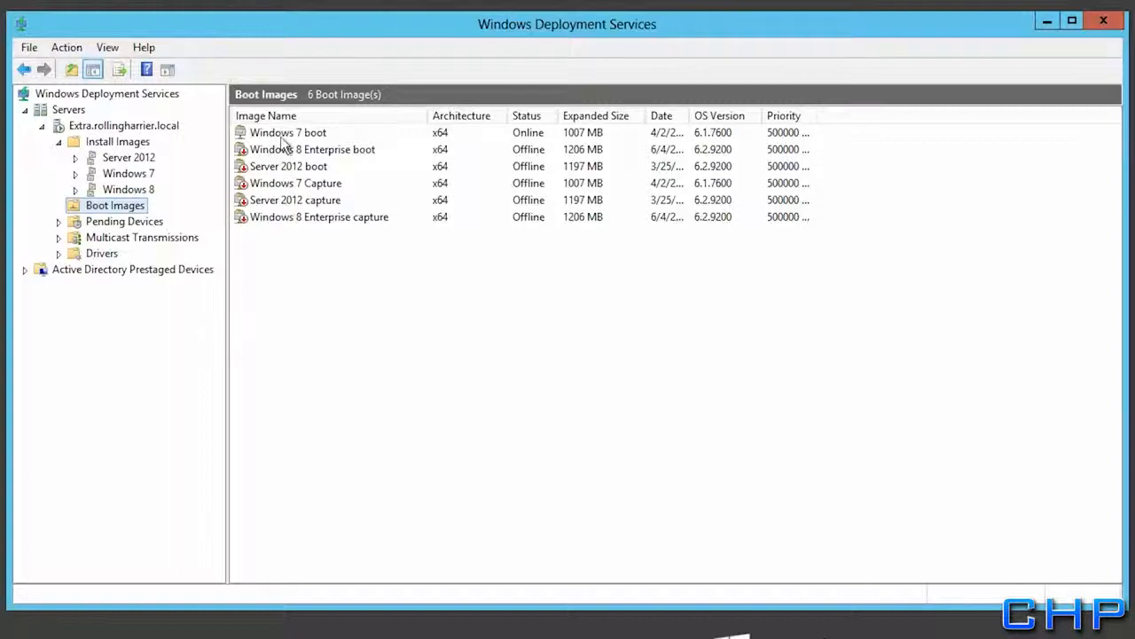
Select the Windows 7 and Windows 8 Enterprise boot images, then list the Windows 7 install images
click(284, 135)
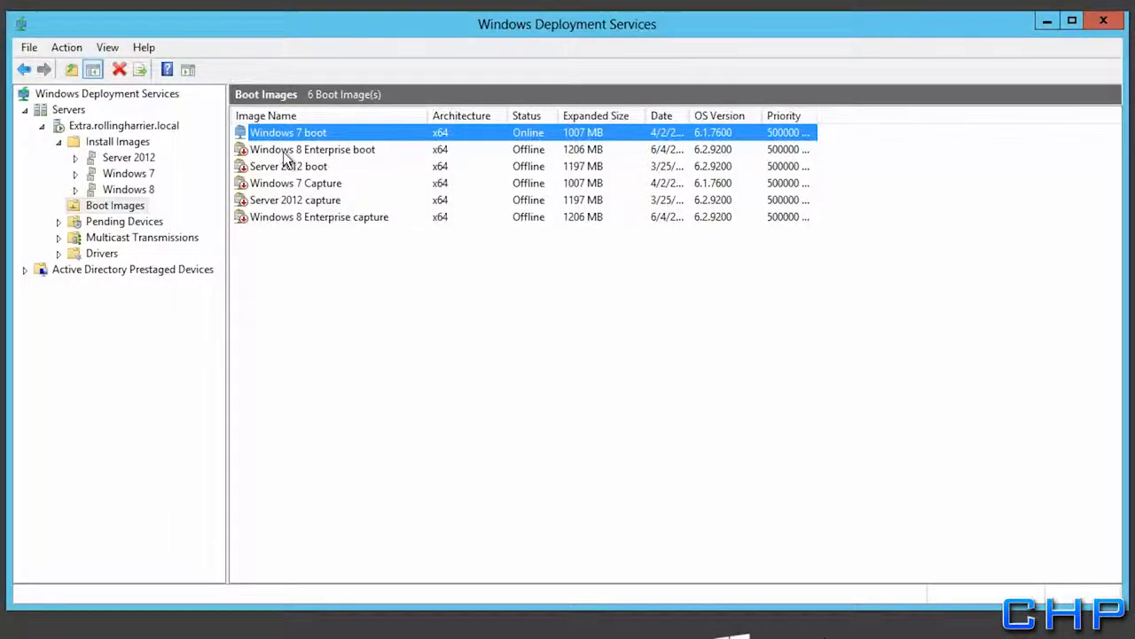
click(285, 150)
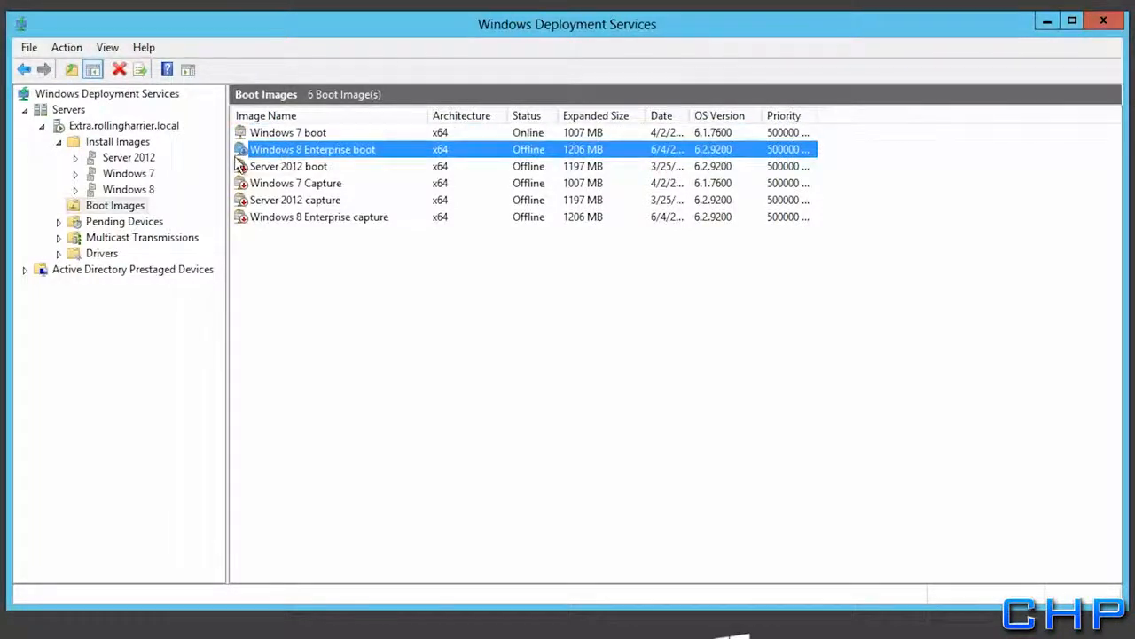
click(124, 173)
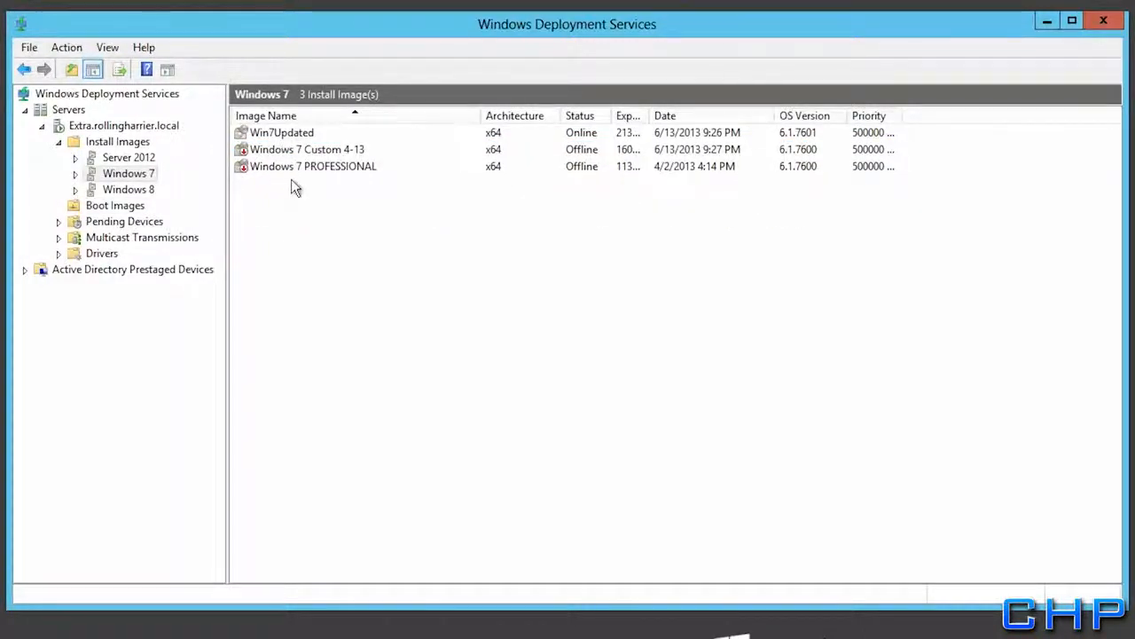
Export the Win7Updated install image to the RemoteInstall folder as Win7Custom
right_click(278, 134)
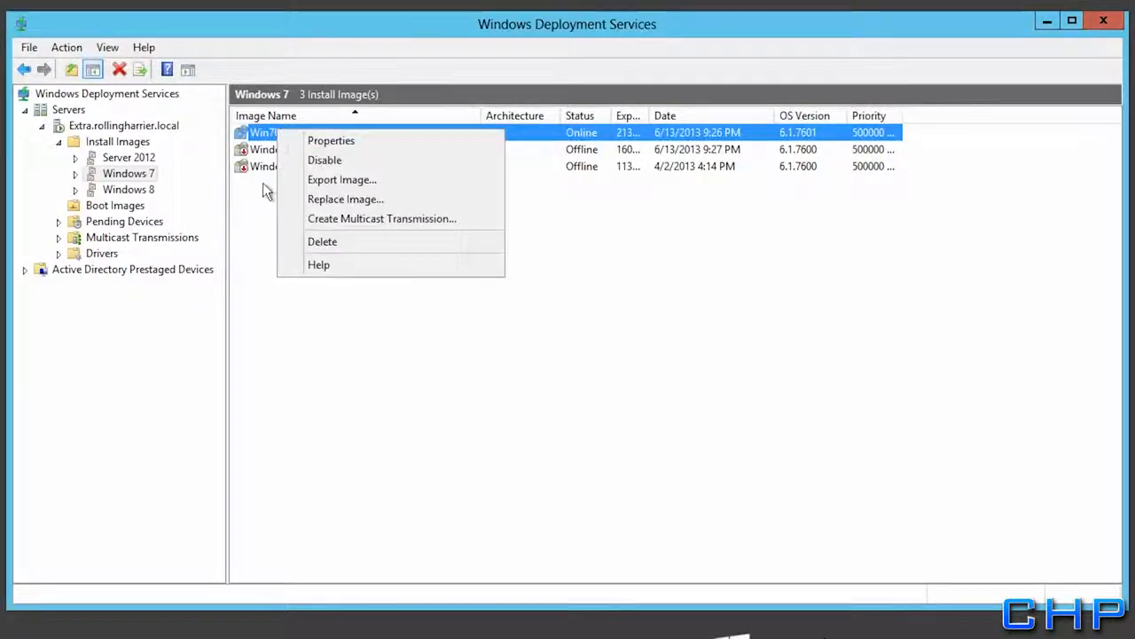
click(310, 182)
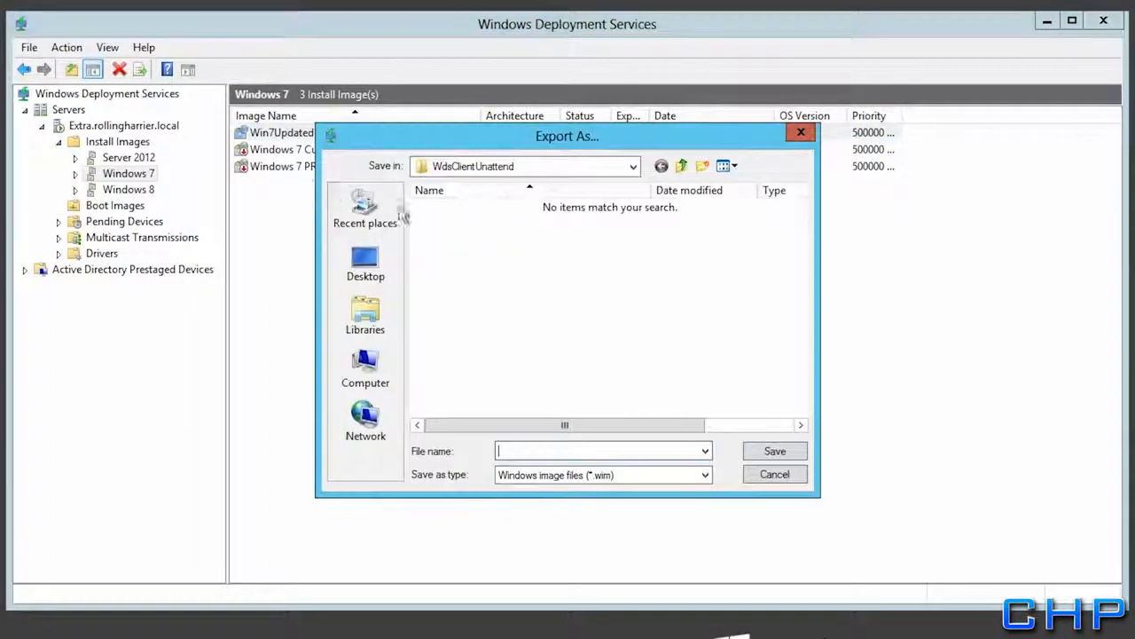
click(681, 169)
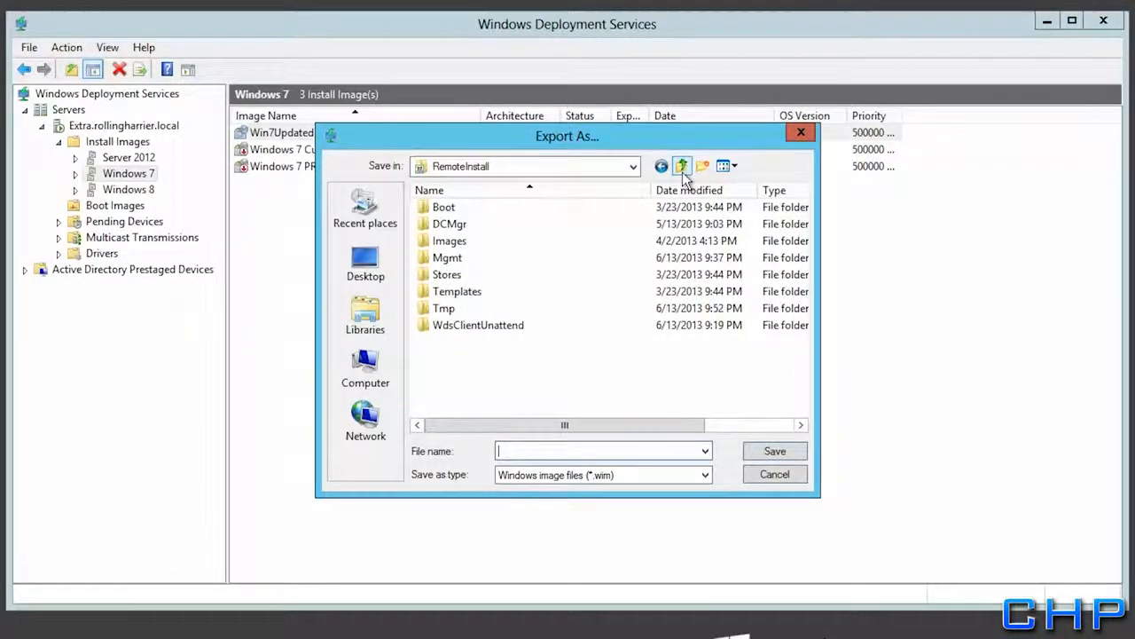
text(Win7Custom)
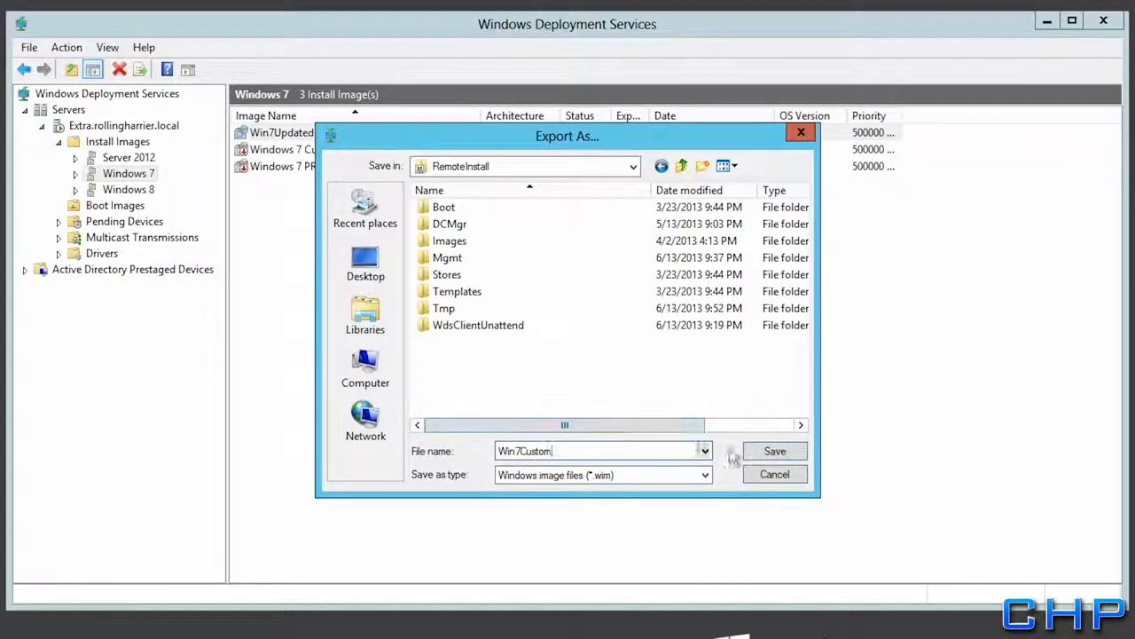
click(788, 458)
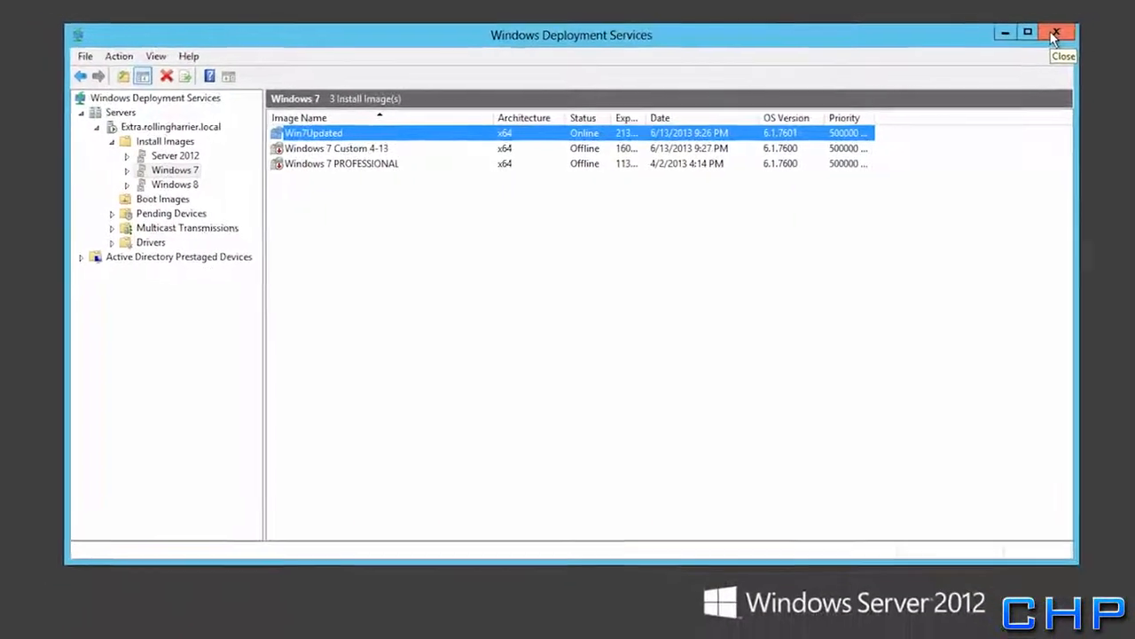
Create a folder named Distribution at the root of Local Disk (C:) and close Explorer
click(963, 55)
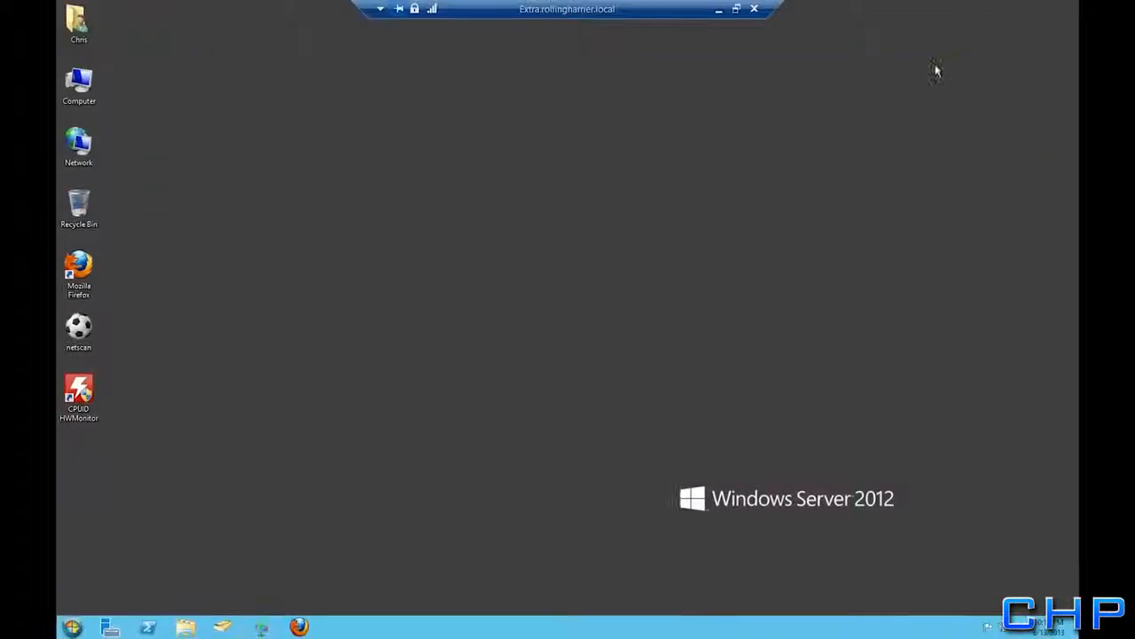
double_click(58, 75)
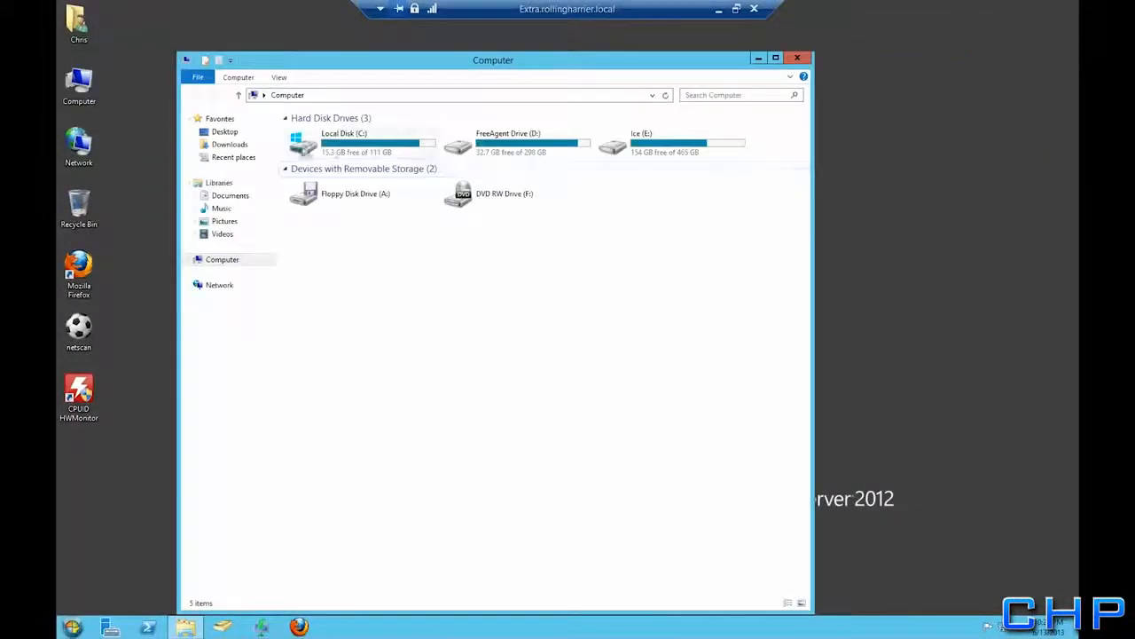
double_click(337, 142)
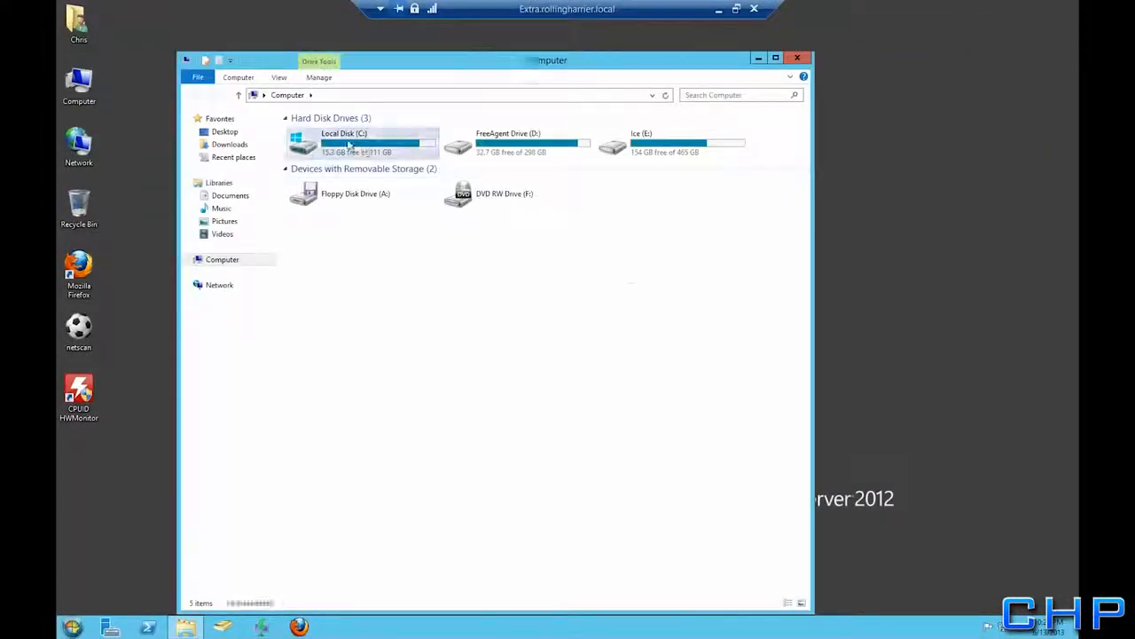
right_click(297, 337)
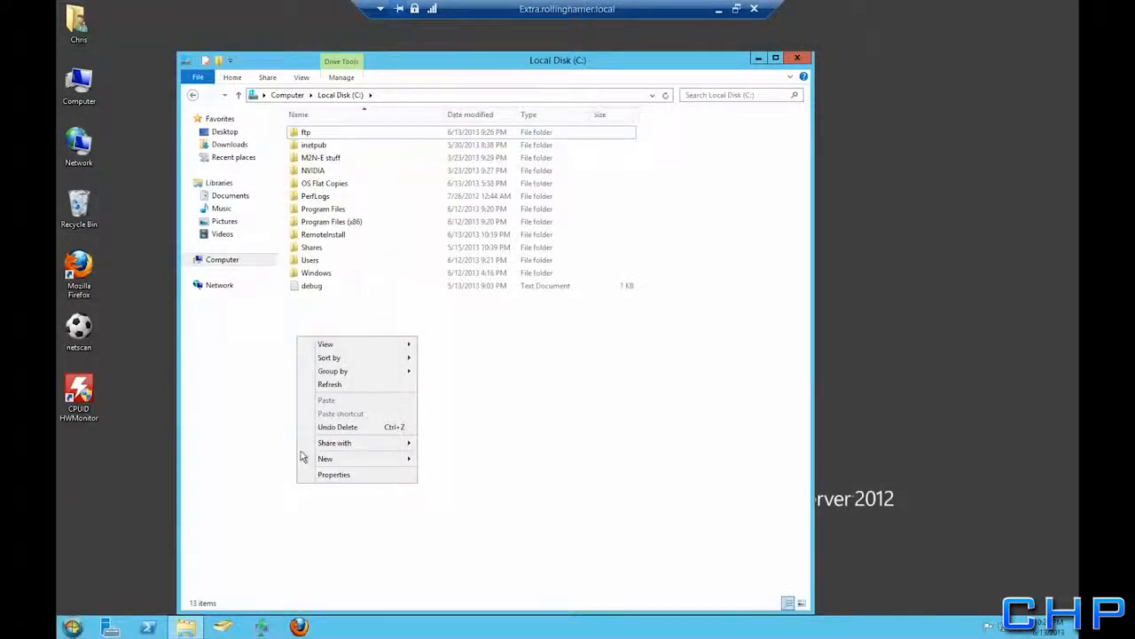
mouse_move(342, 459)
click(446, 460)
text(Dist)
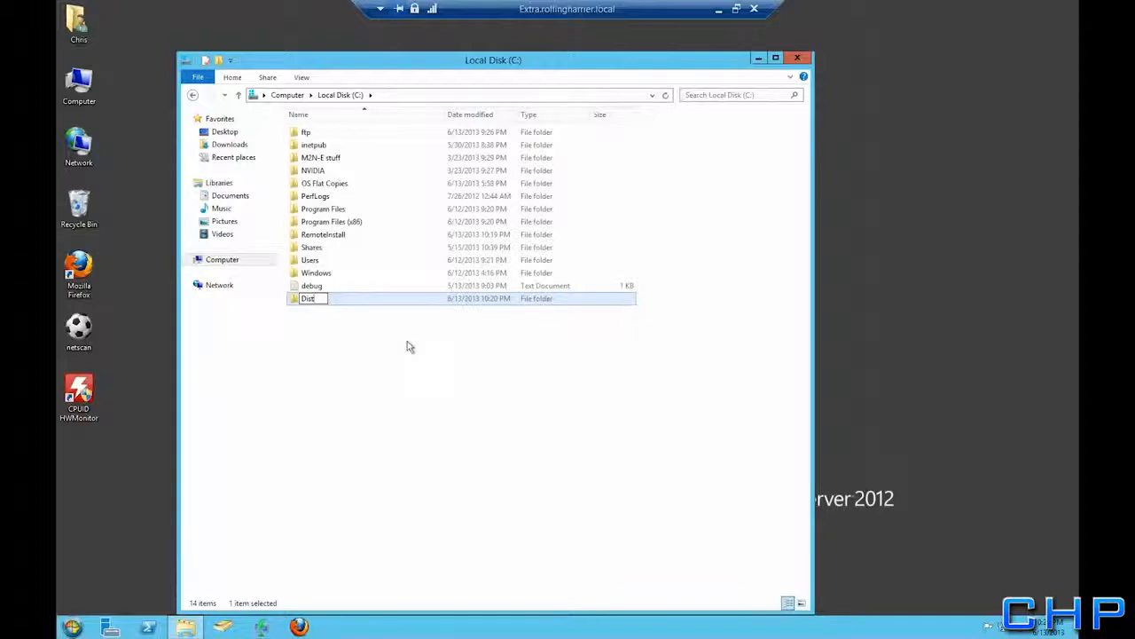
text(ribution)
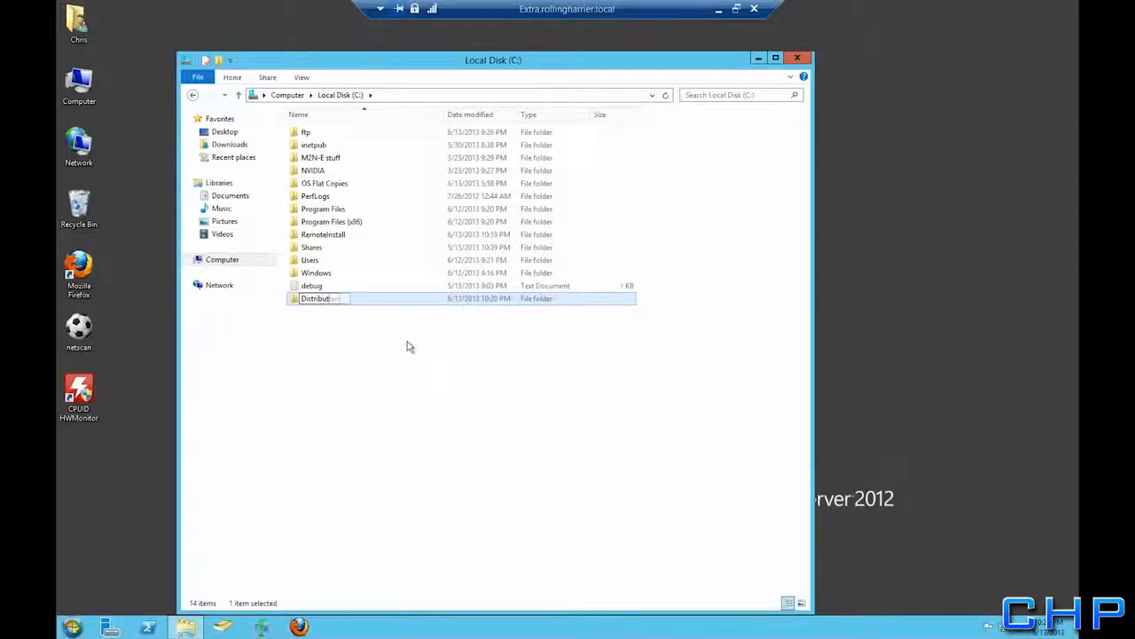
key(Return)
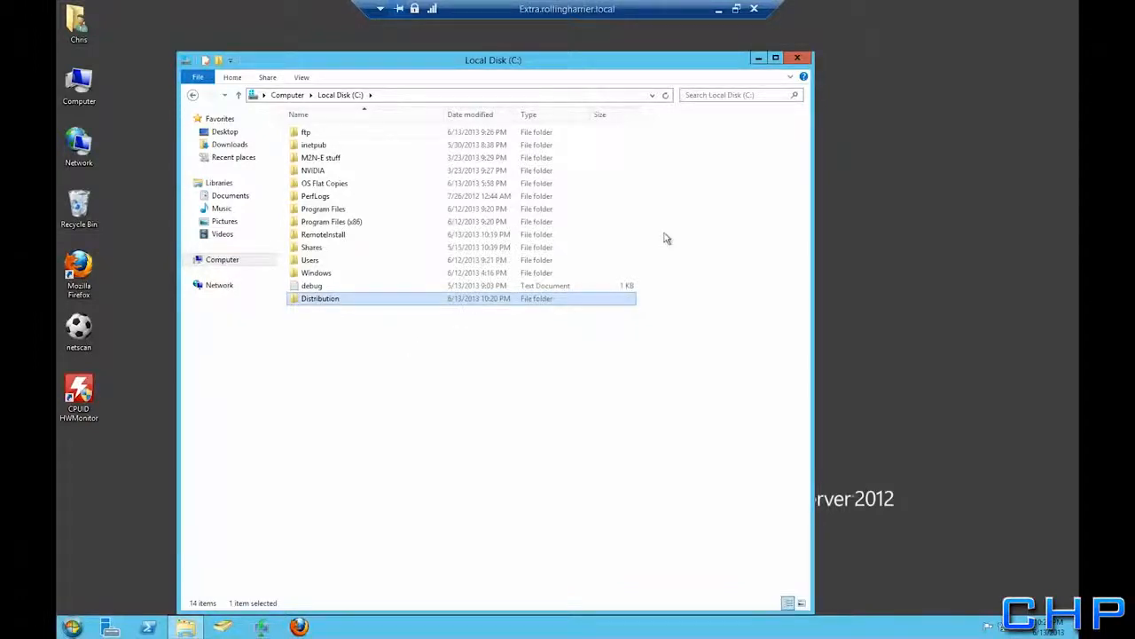
click(798, 58)
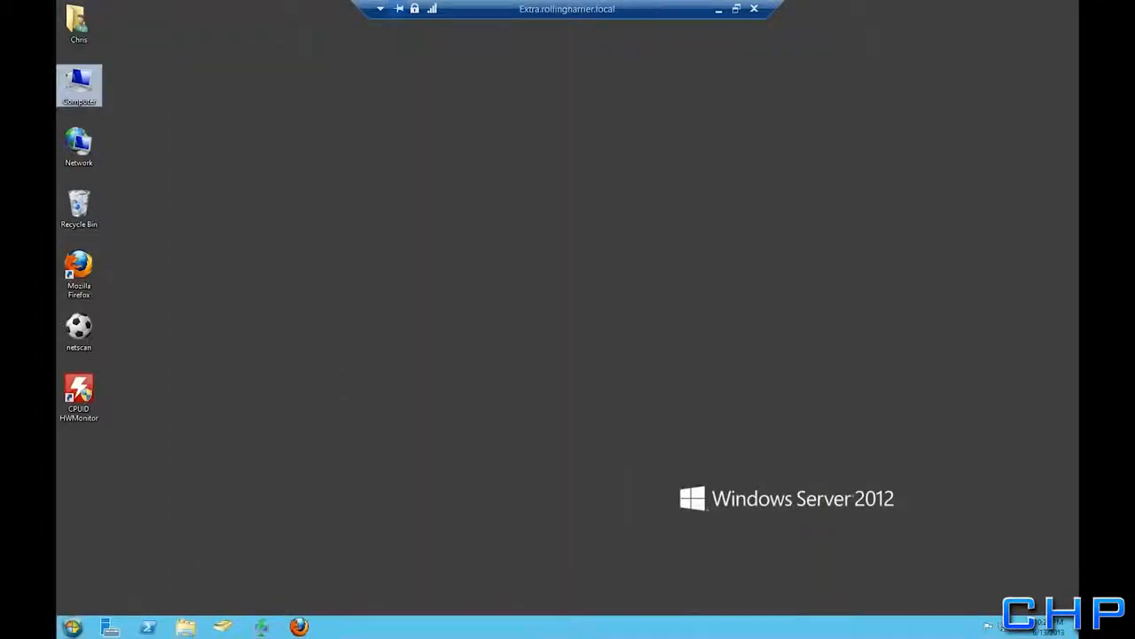
click(71, 627)
Launch Windows System Image Manager from the Windows Kits > Windows ADK programs
mouse_move(123, 554)
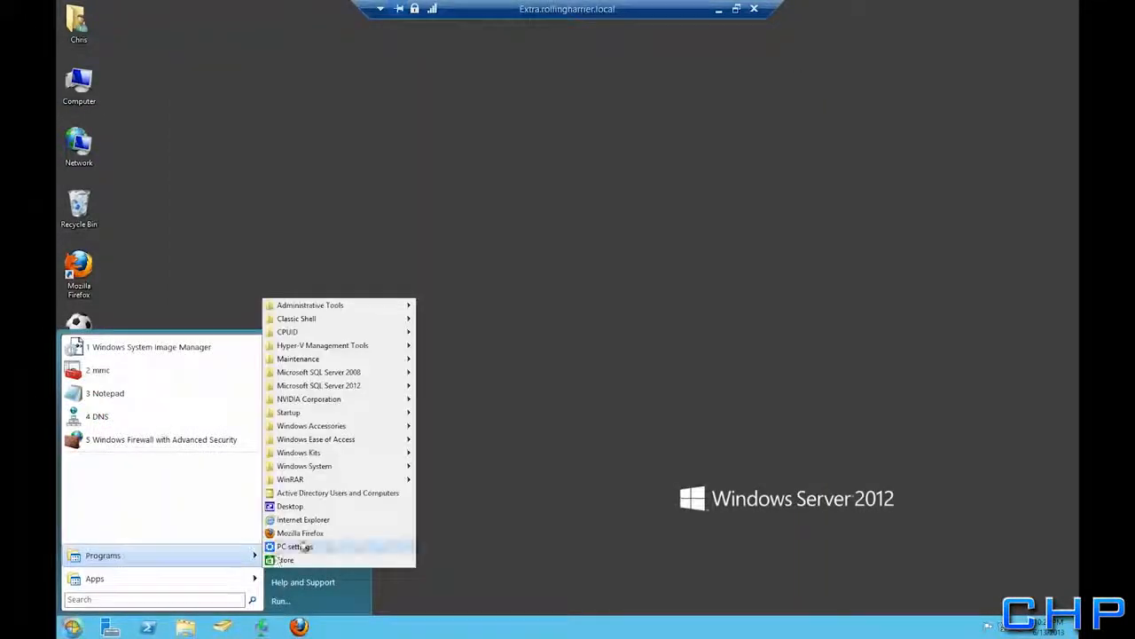
mouse_move(331, 452)
mouse_move(497, 454)
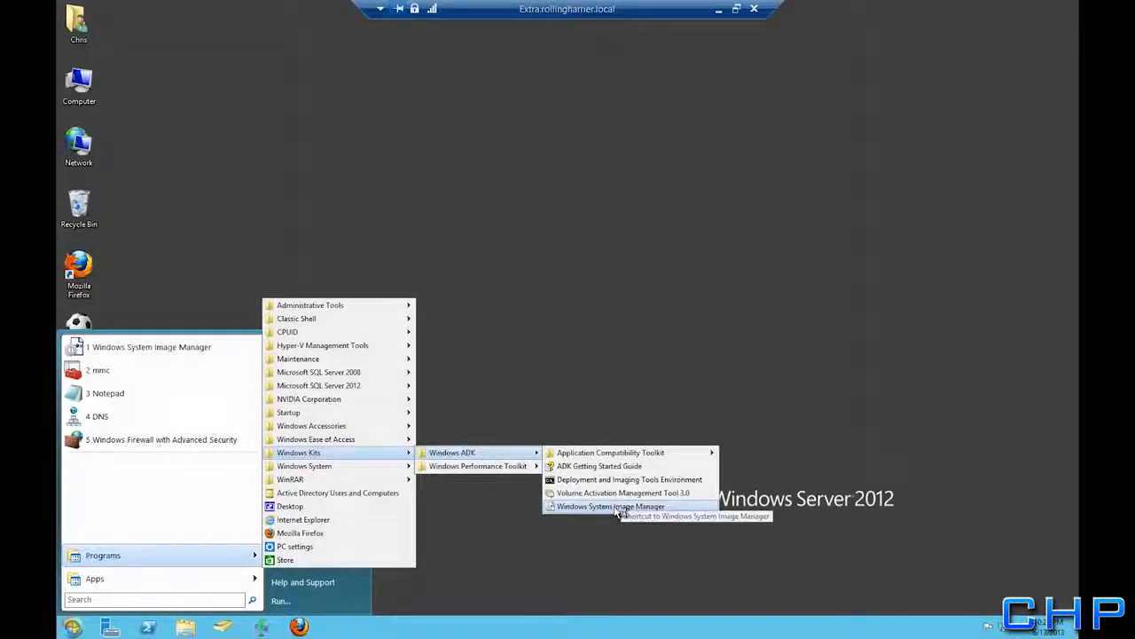
click(618, 506)
Create a distribution share using the C:\Distribution folder
click(167, 123)
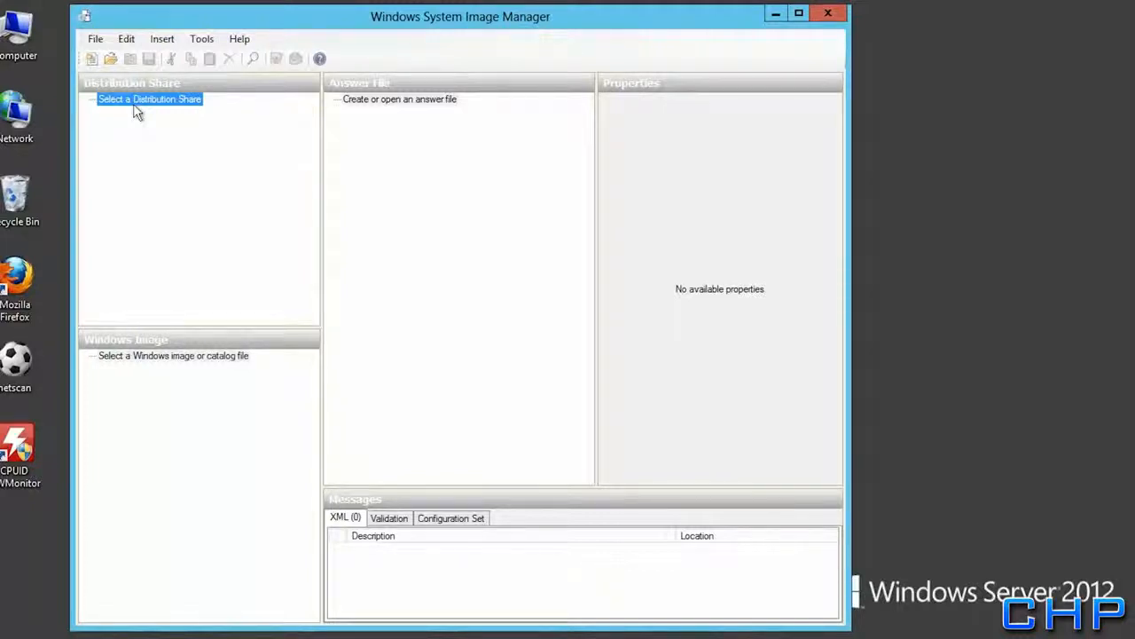
right_click(137, 111)
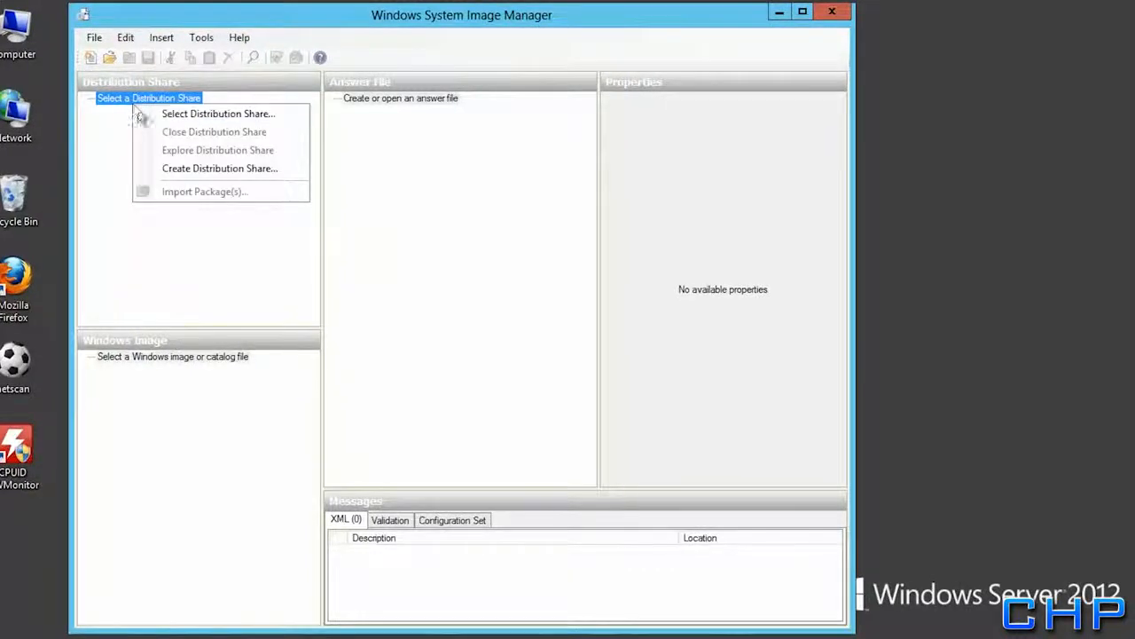
click(169, 169)
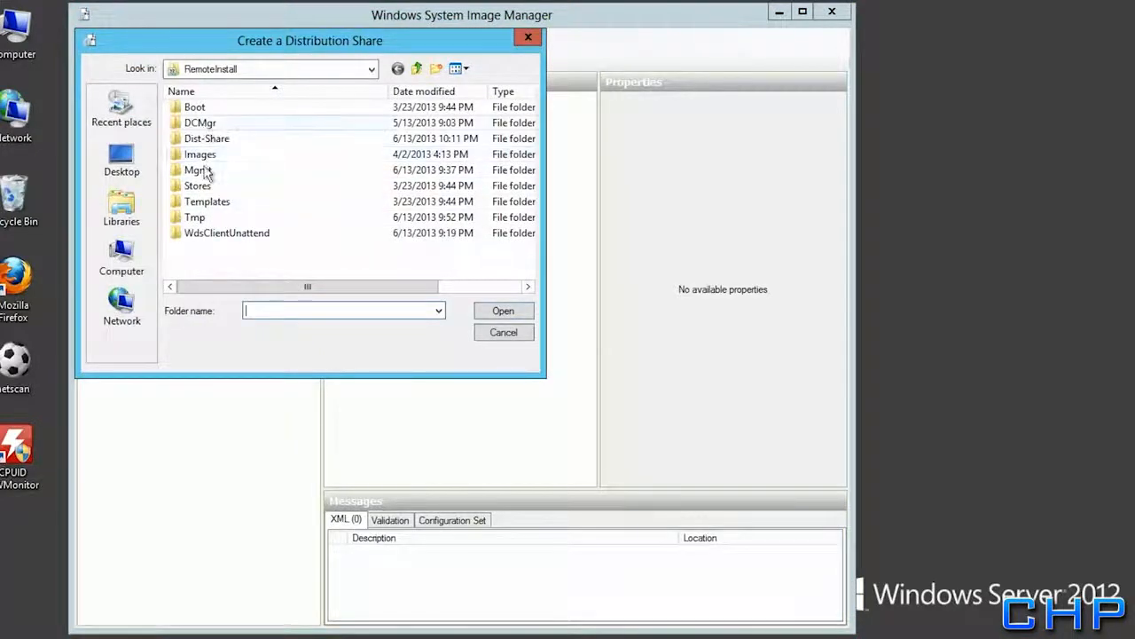
click(416, 71)
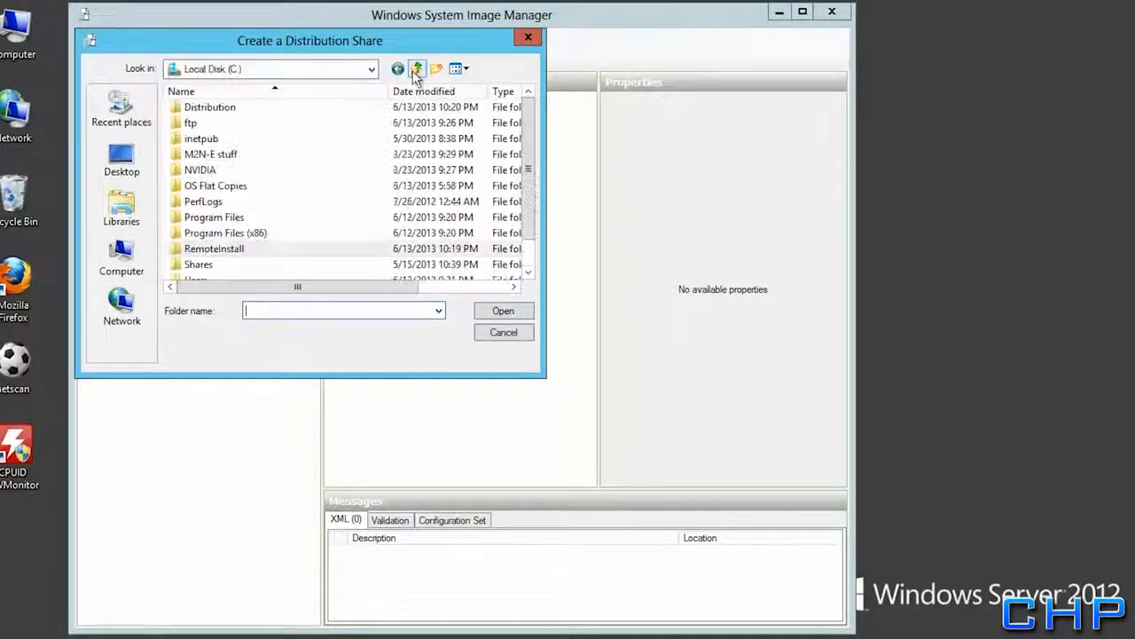
click(222, 108)
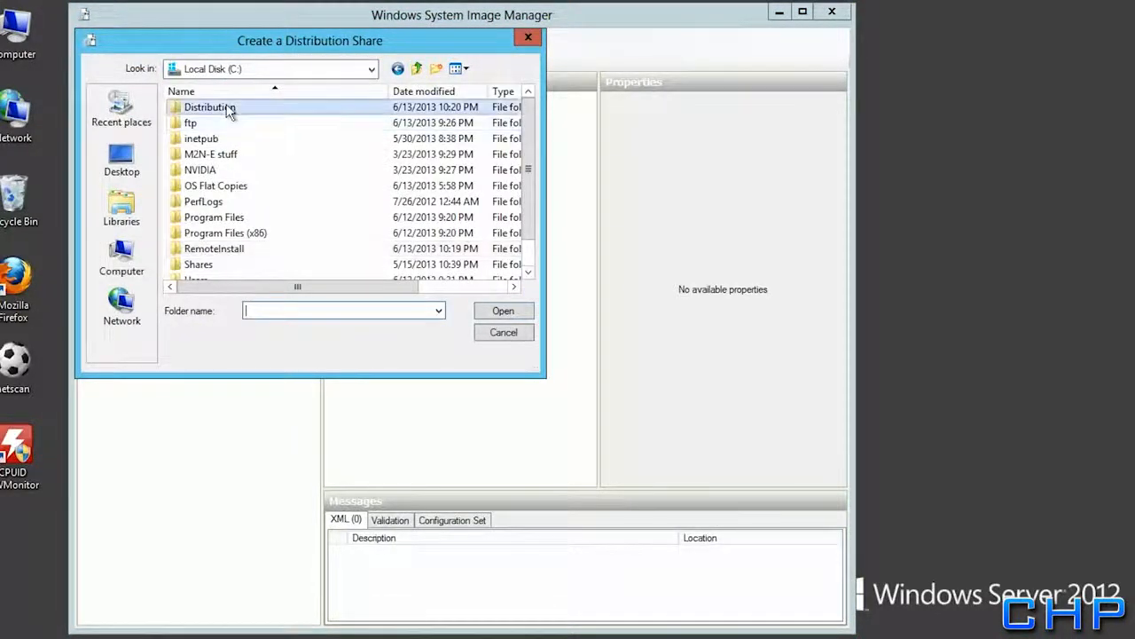
click(505, 314)
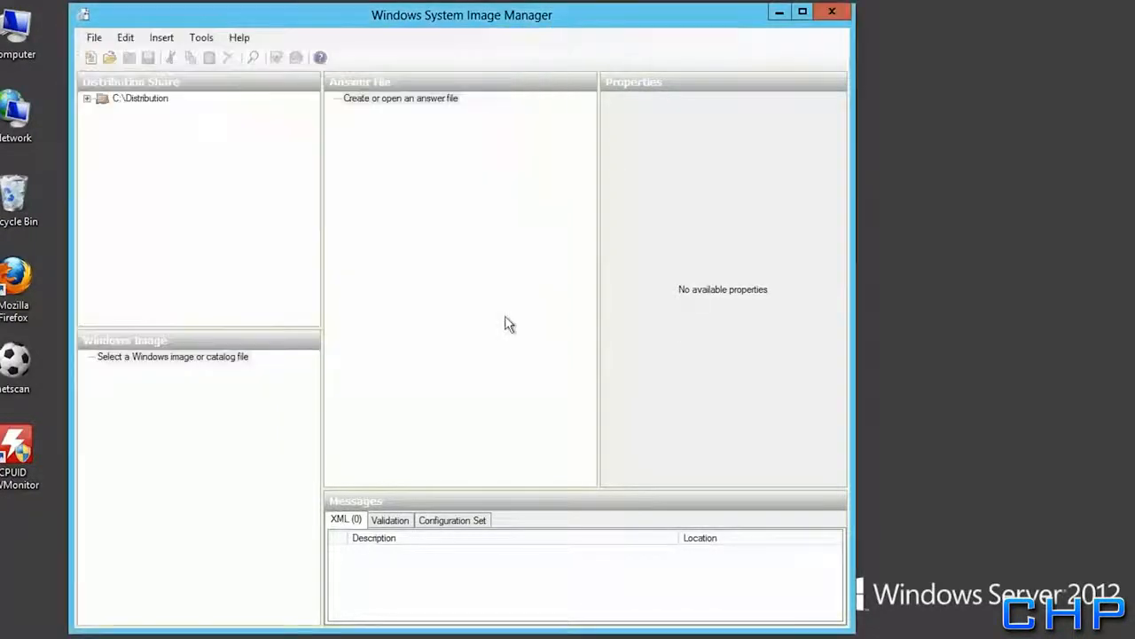
Inspect the C:\Distribution subfolders, then bring up options for the empty Windows image entry
click(87, 98)
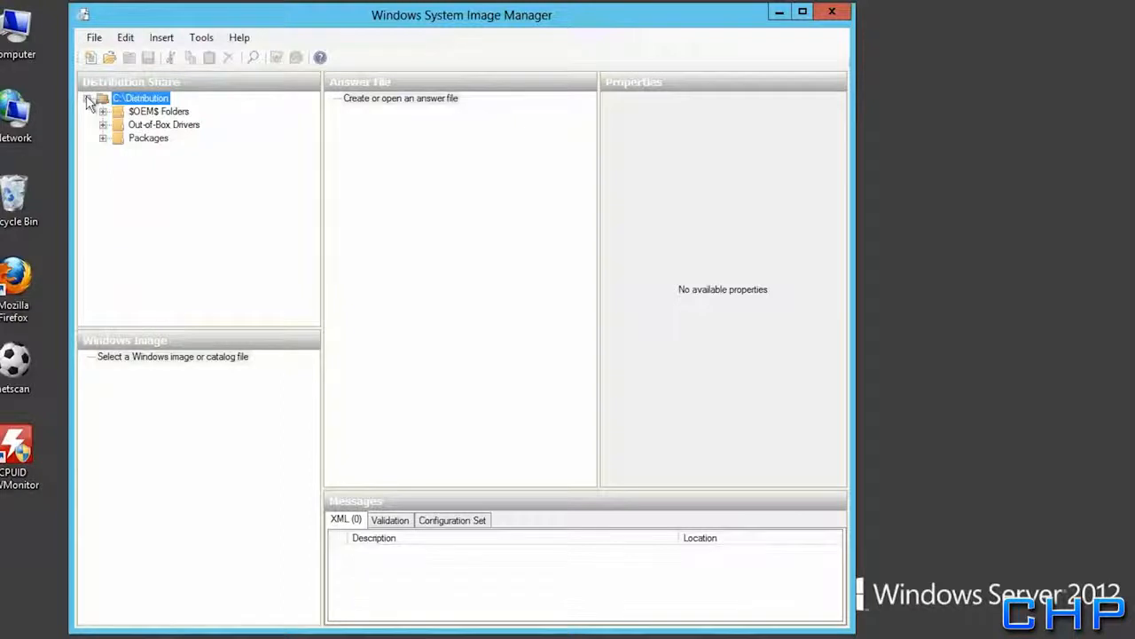
click(88, 99)
click(169, 359)
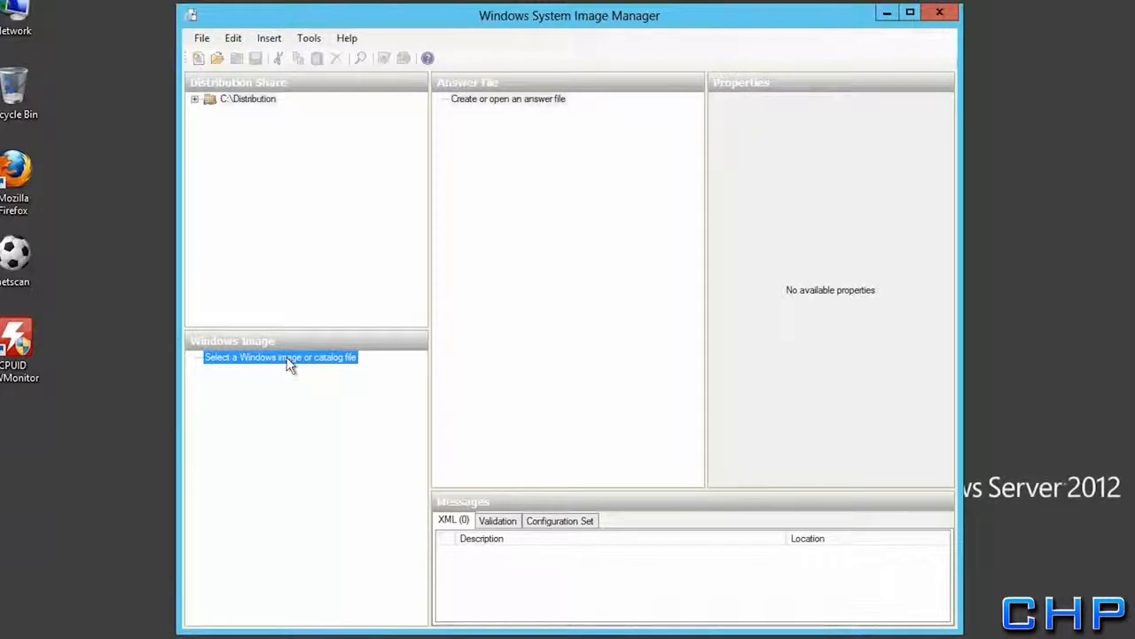
right_click(287, 356)
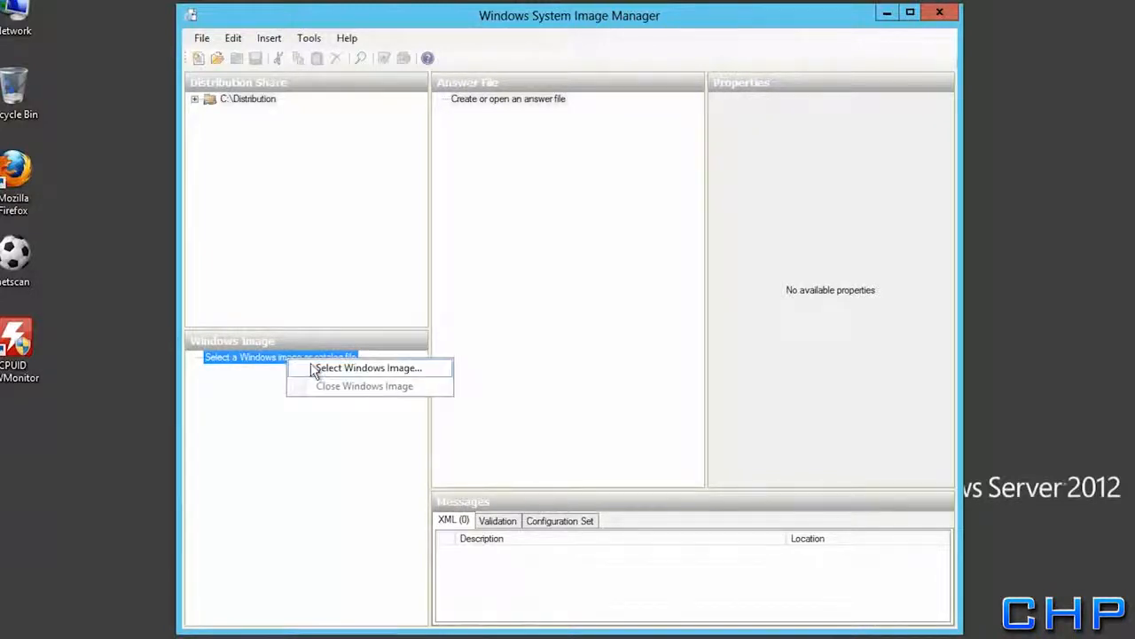
Load win7c.wim as the Windows image, generating its catalog file with administrator rights
click(312, 369)
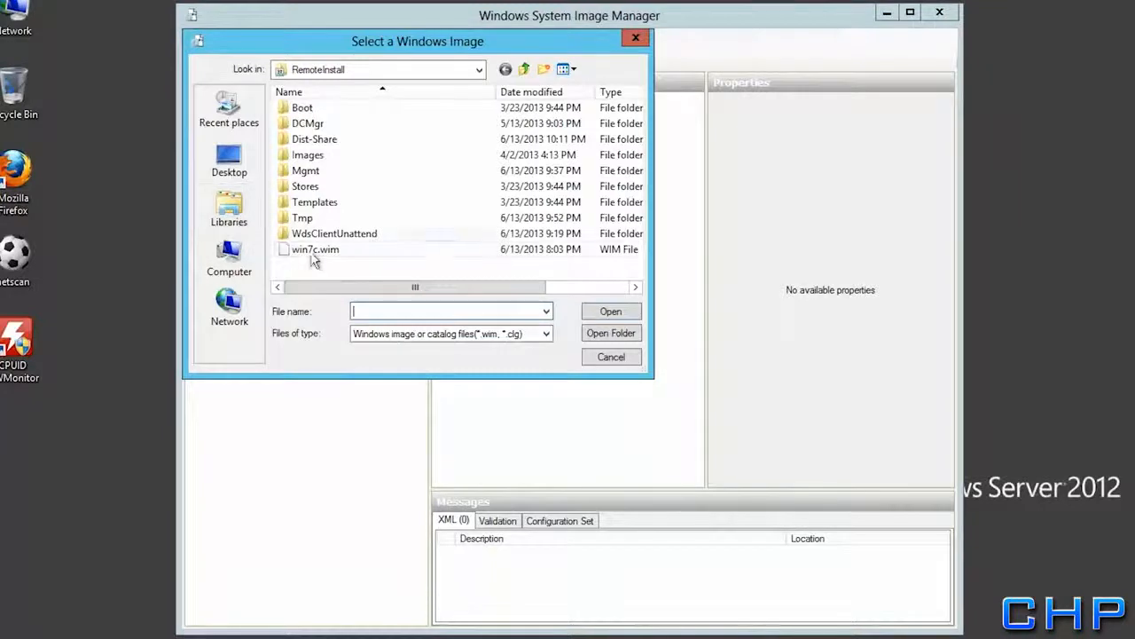
click(316, 255)
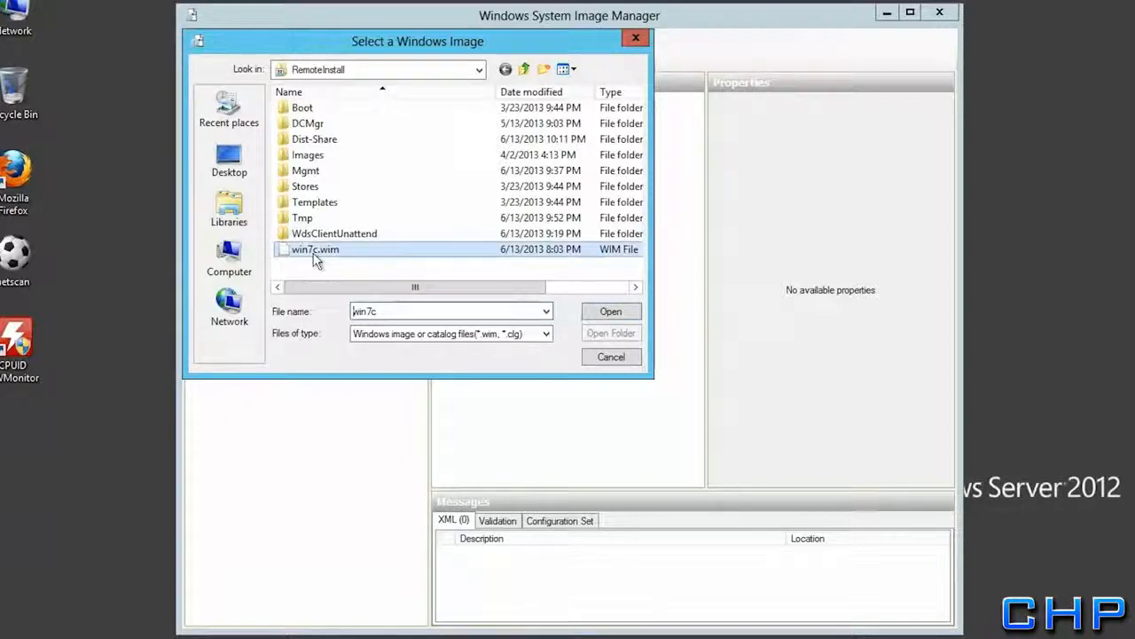
click(610, 311)
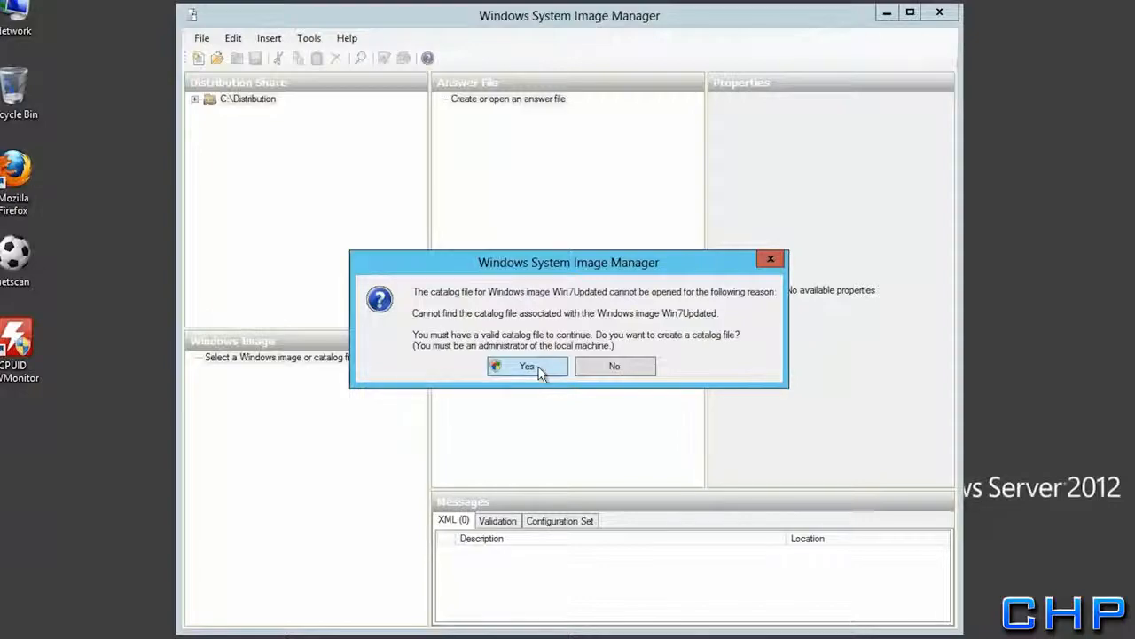
click(539, 367)
click(751, 270)
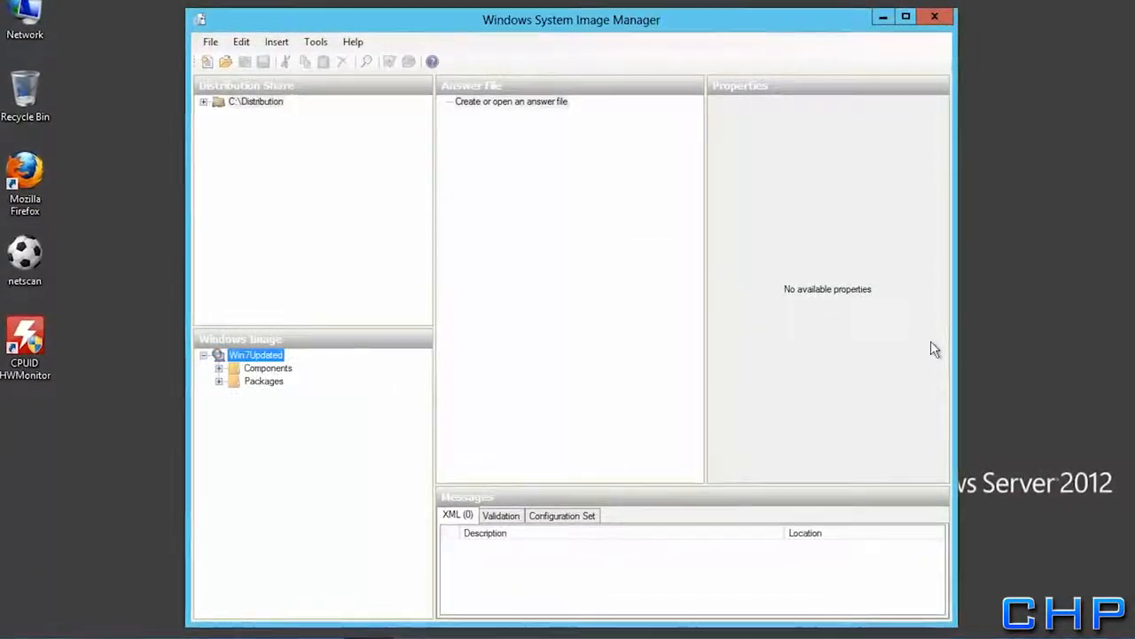
Expand the Win7Updated Components list and maximize the Windows System Image Manager window
click(217, 369)
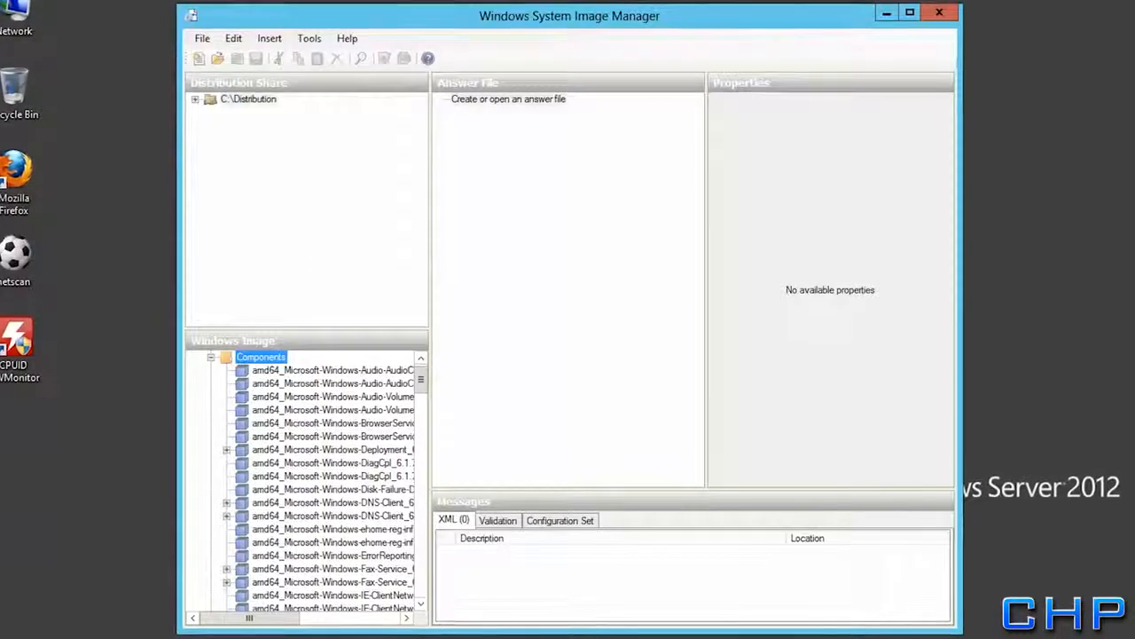
click(909, 12)
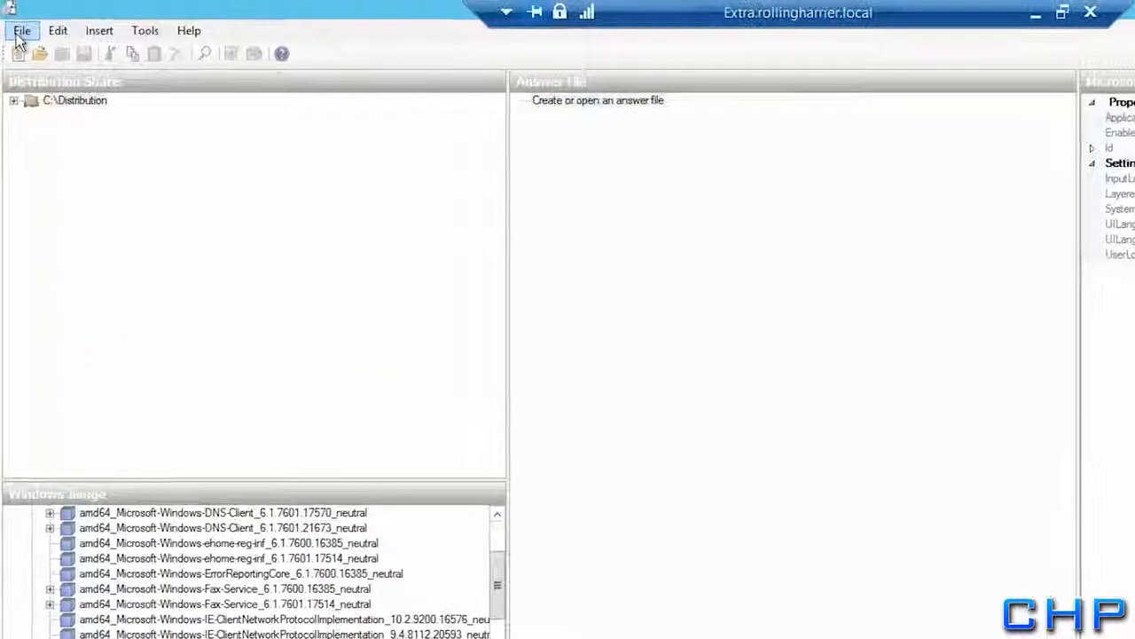
click(42, 6)
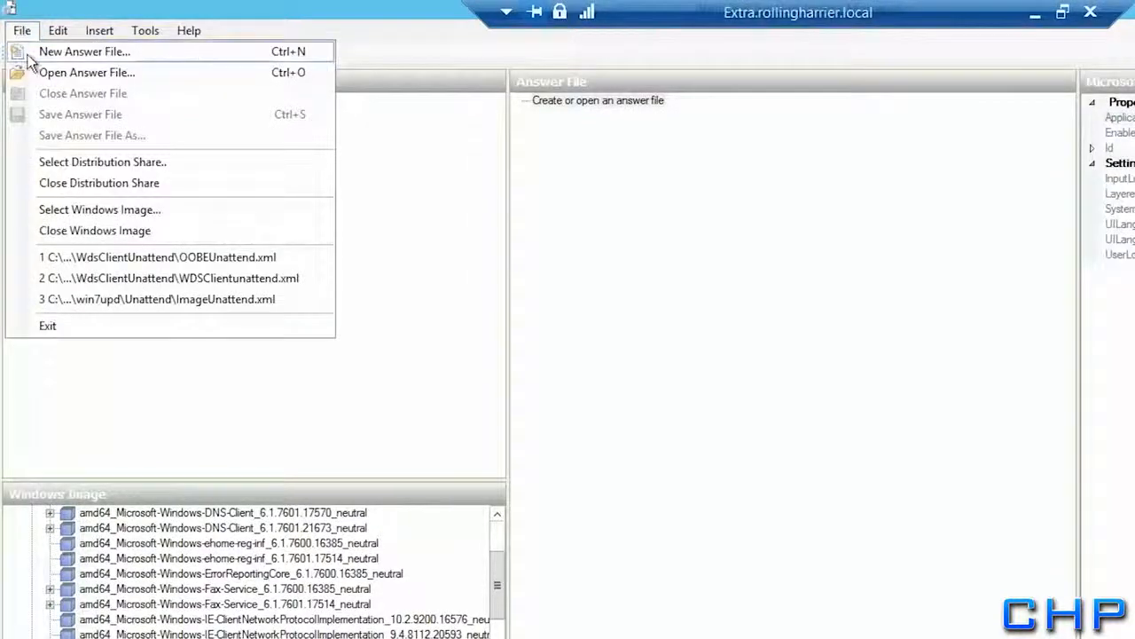
Start a new answer file and add amd64_Microsoft-Windows-International-Core-WinPE to Pass 1 windowsPE
click(35, 52)
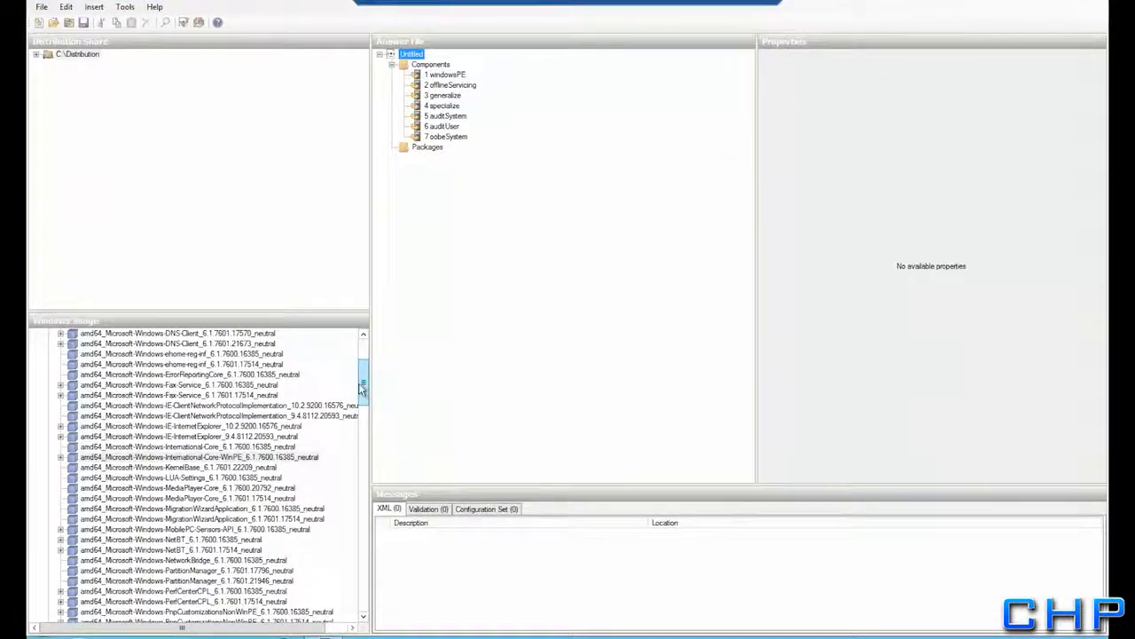
click(164, 458)
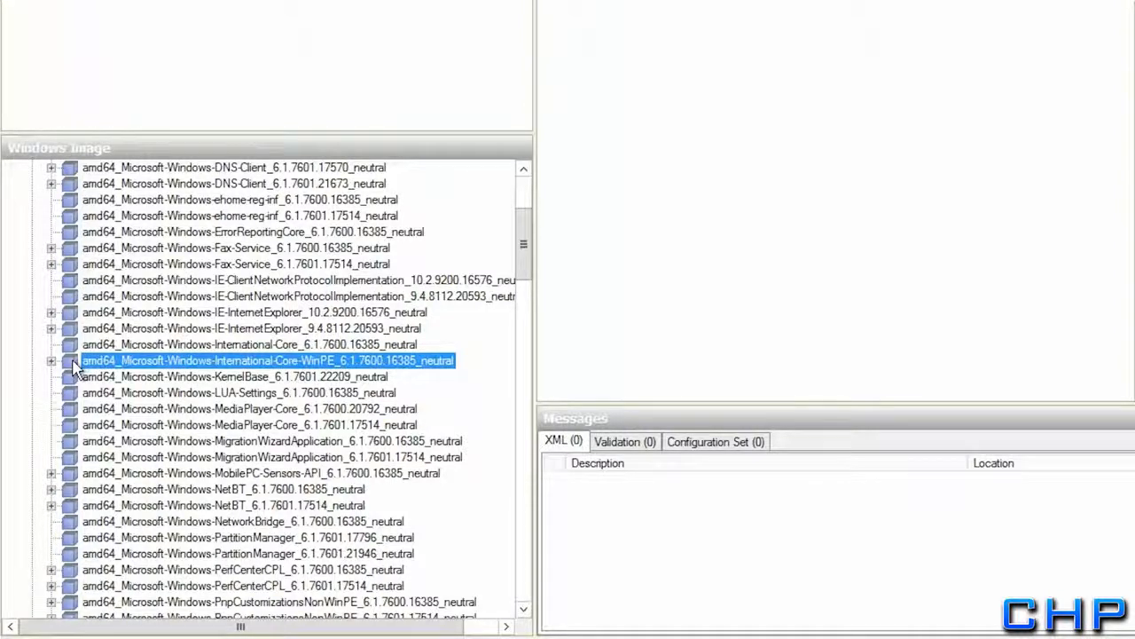
right_click(74, 366)
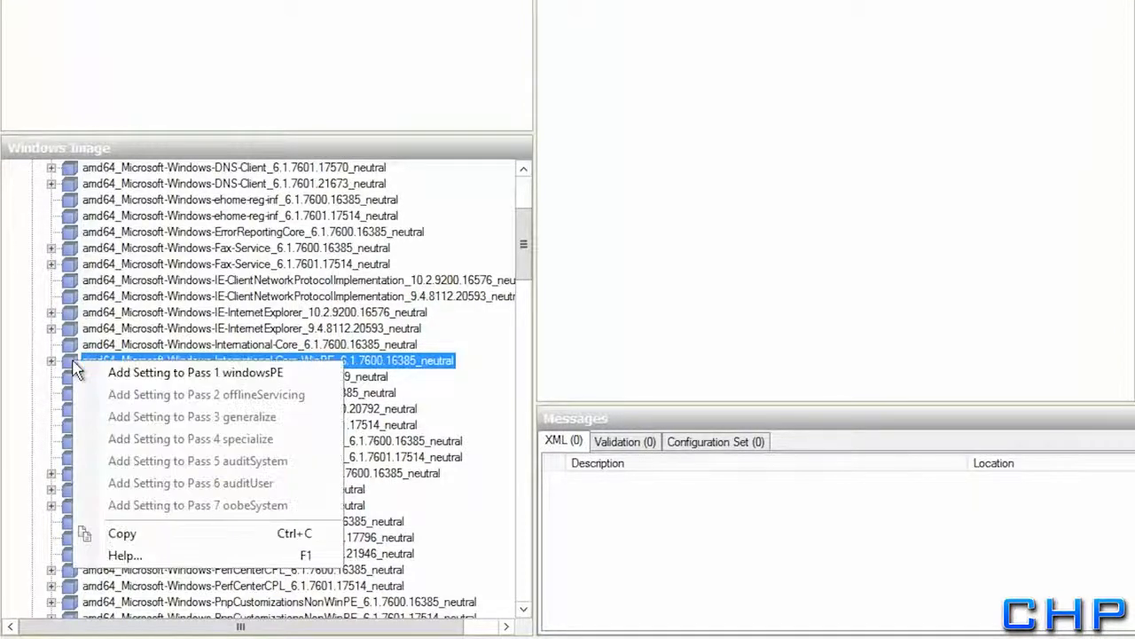
click(95, 375)
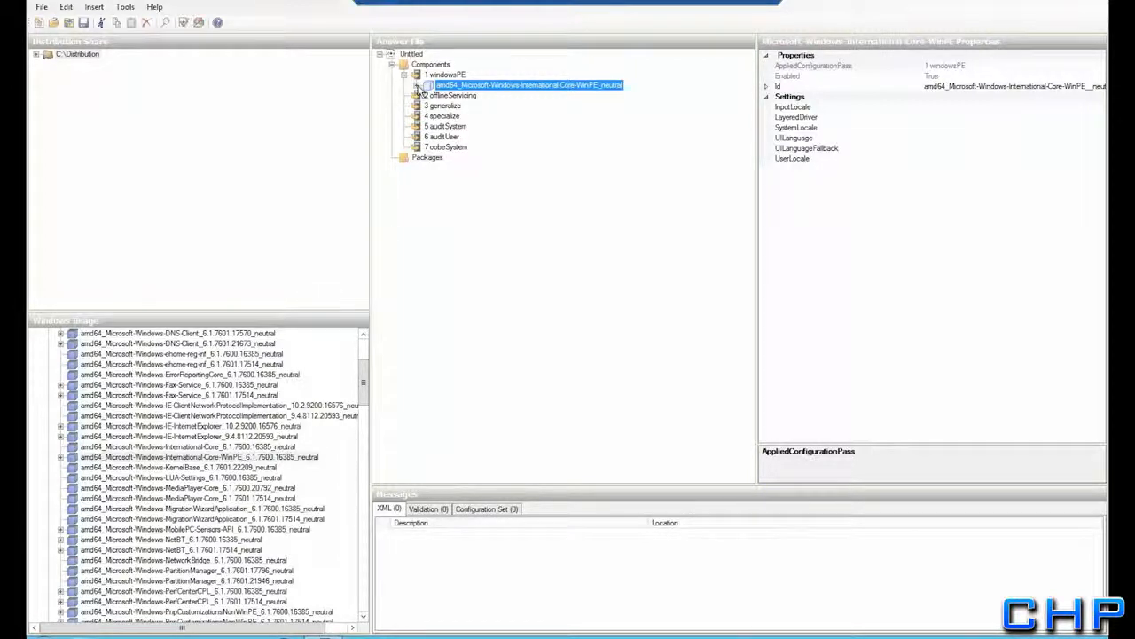
Set International-Core-WinPE's InputLocale and SystemLocale to en-us
click(417, 86)
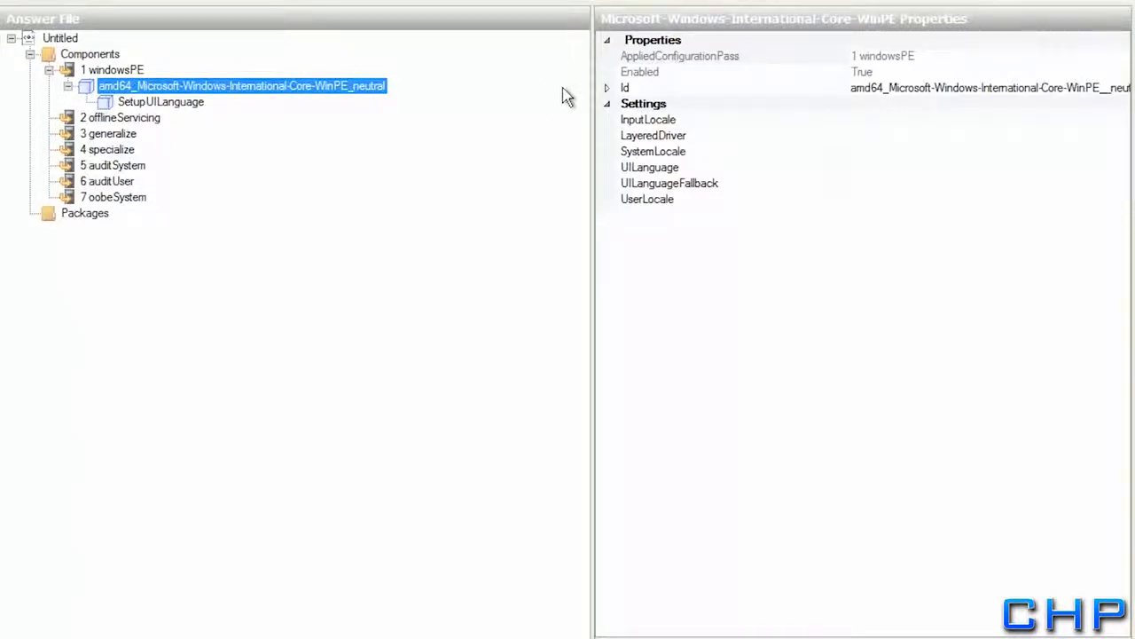
click(922, 119)
text(en-us)
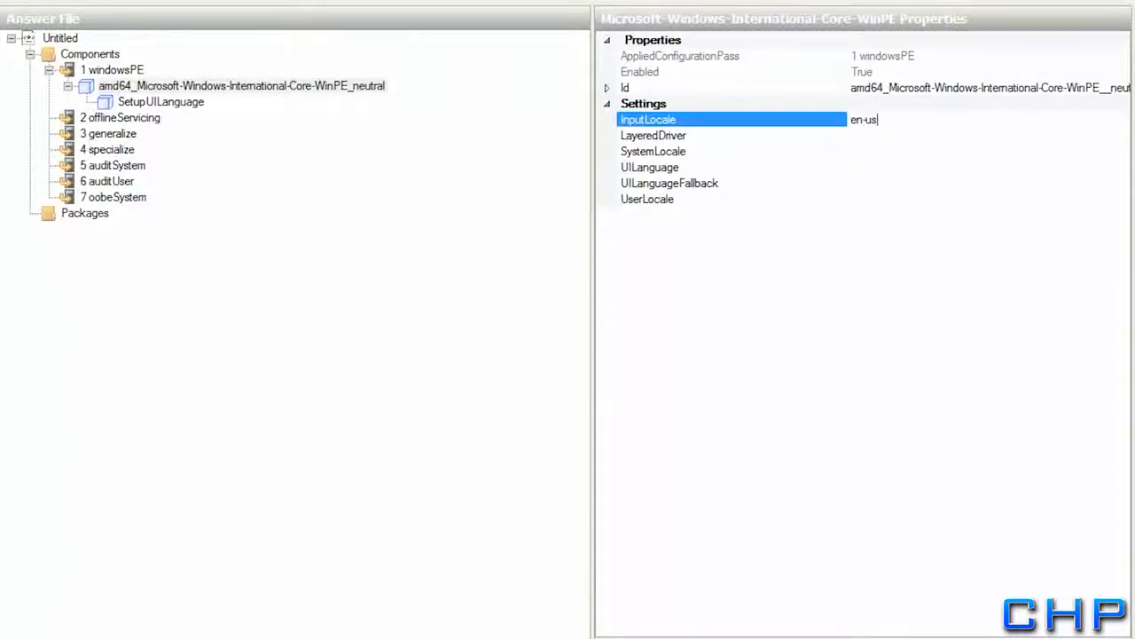
key(Down)
key(Down)
text(en-us)
key(Return)
Set UILanguage, UILanguageFallback and UserLocale of International-Core-WinPE to en-us
key(Down)
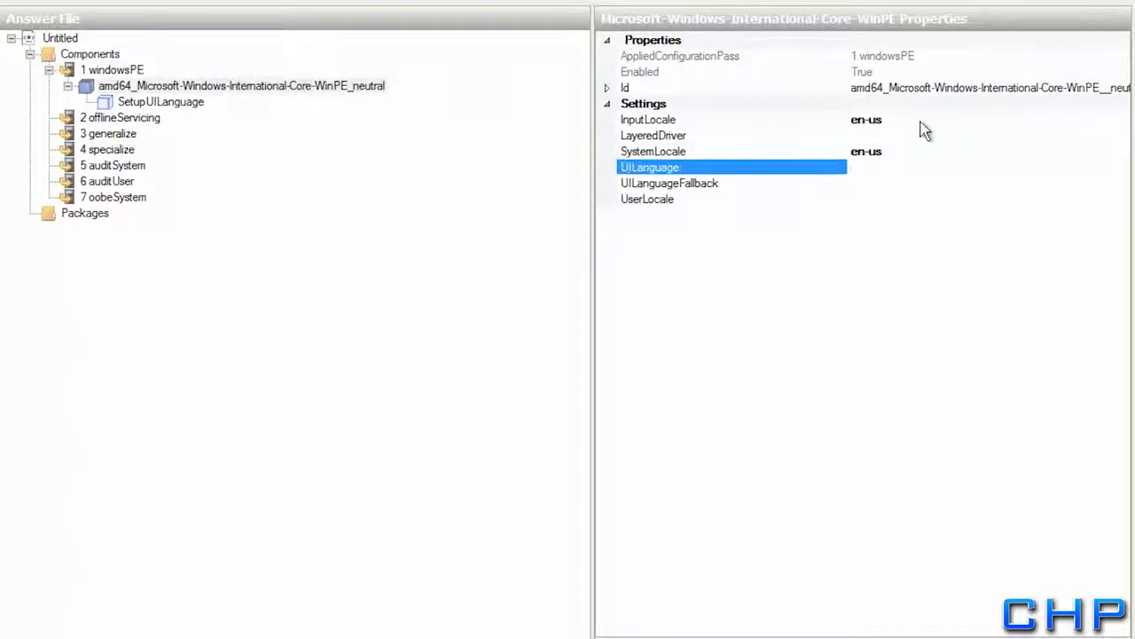
text(en-us)
key(Return)
key(Down)
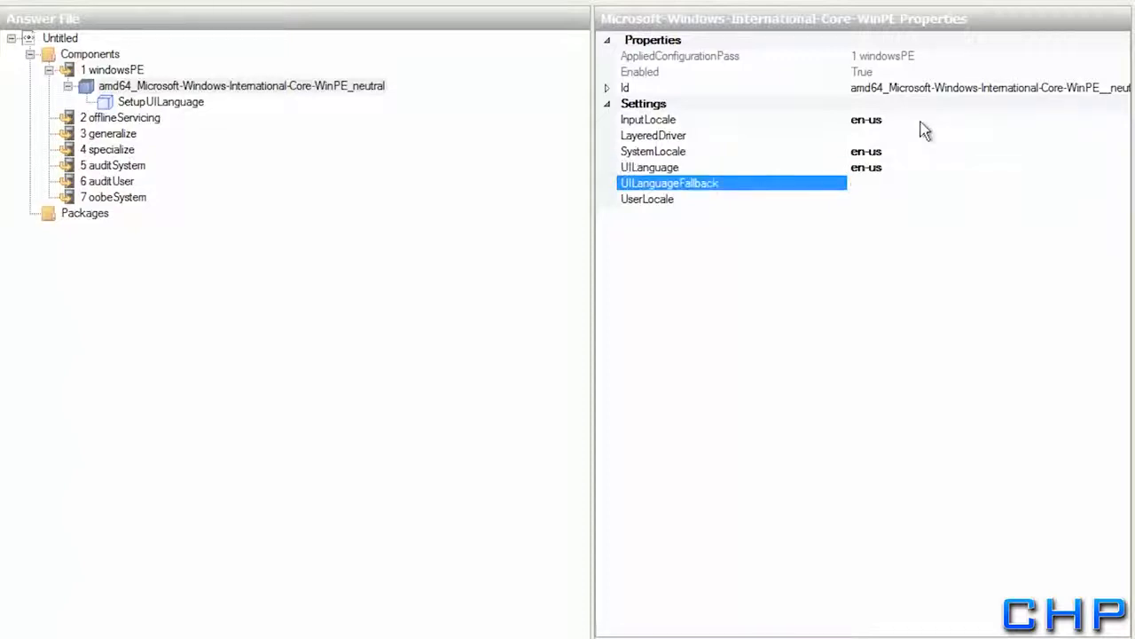
text(en-us)
key(Return)
key(Down)
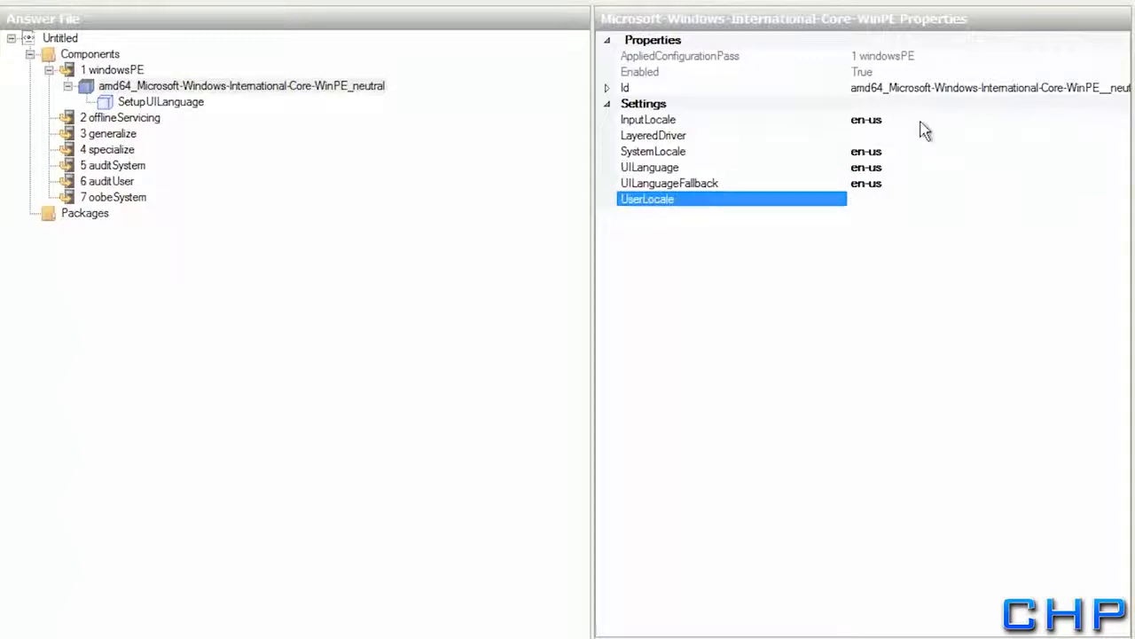
text(en-us)
key(Return)
Set the SetupUILanguage UILanguage value to en-us
click(161, 102)
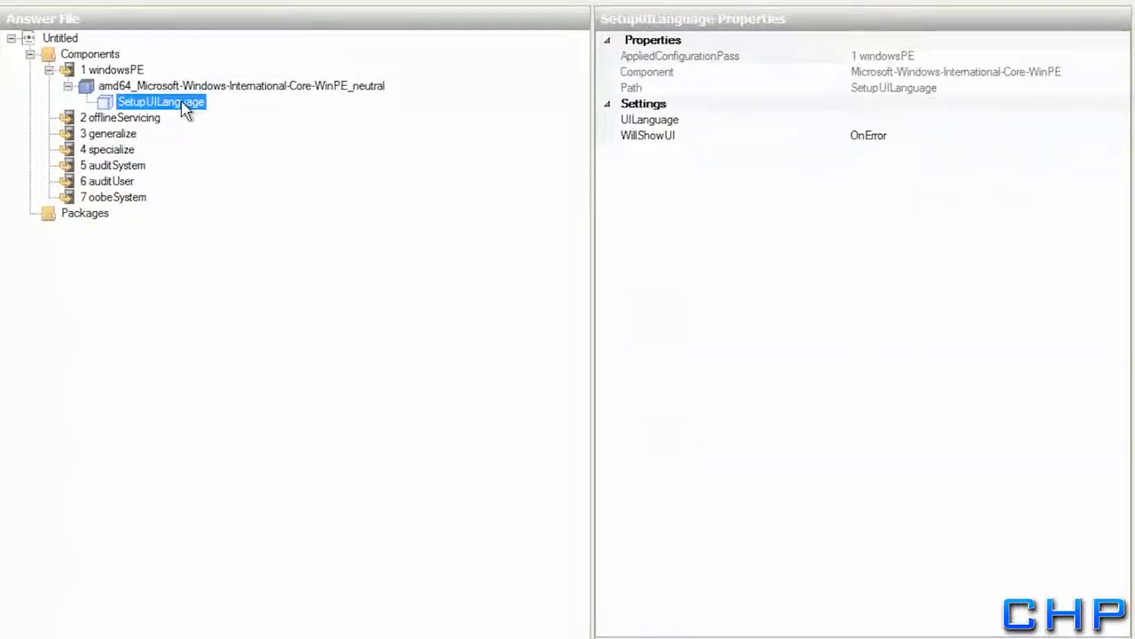
click(883, 119)
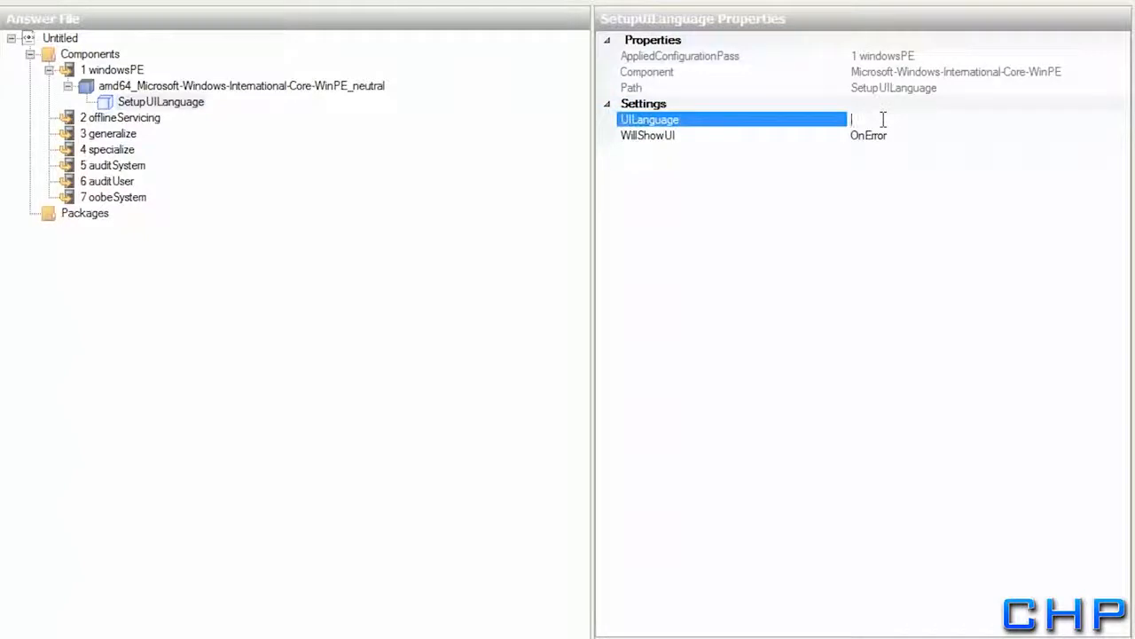
text(en-us)
key(Return)
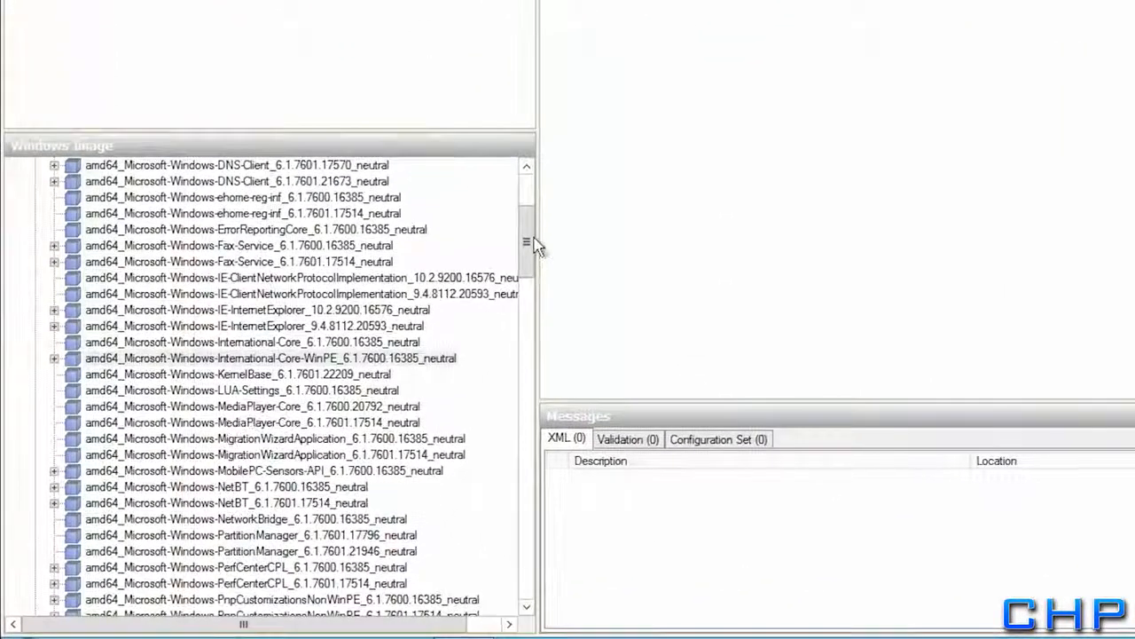
Expand Microsoft-Windows-Setup and add DiskConfiguration to the windowsPE pass
drag(529, 242, 527, 302)
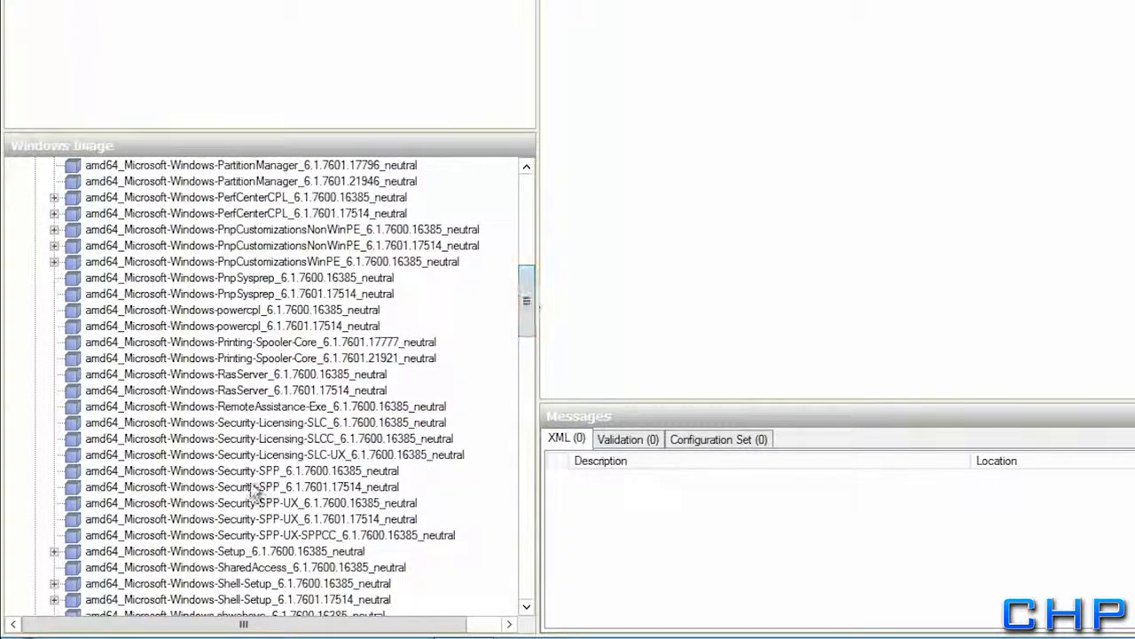
click(174, 552)
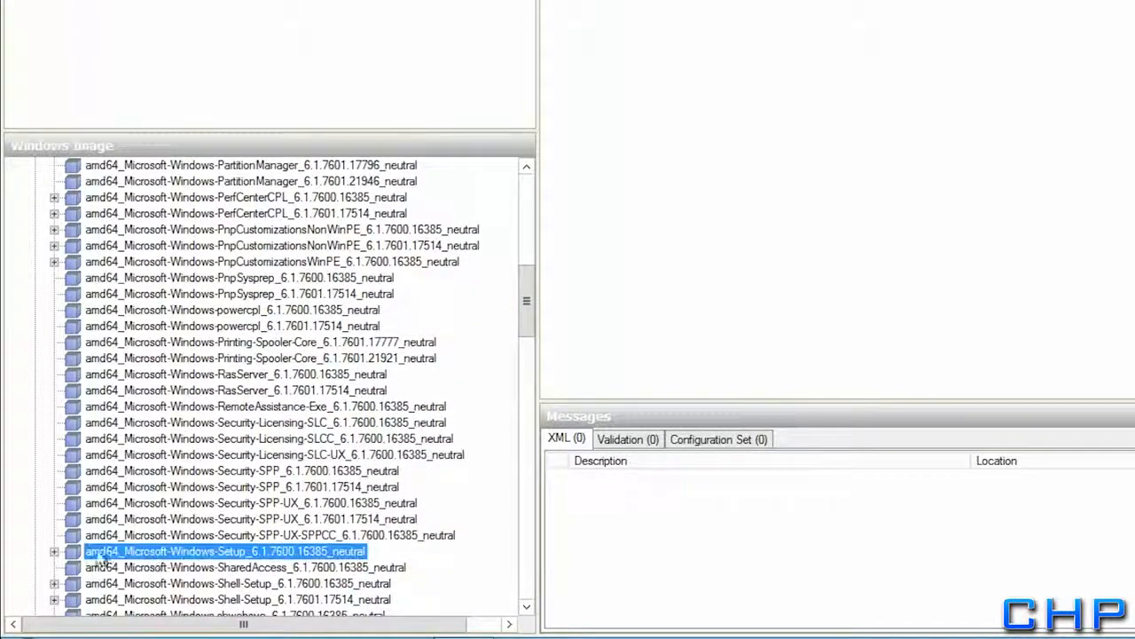
click(53, 553)
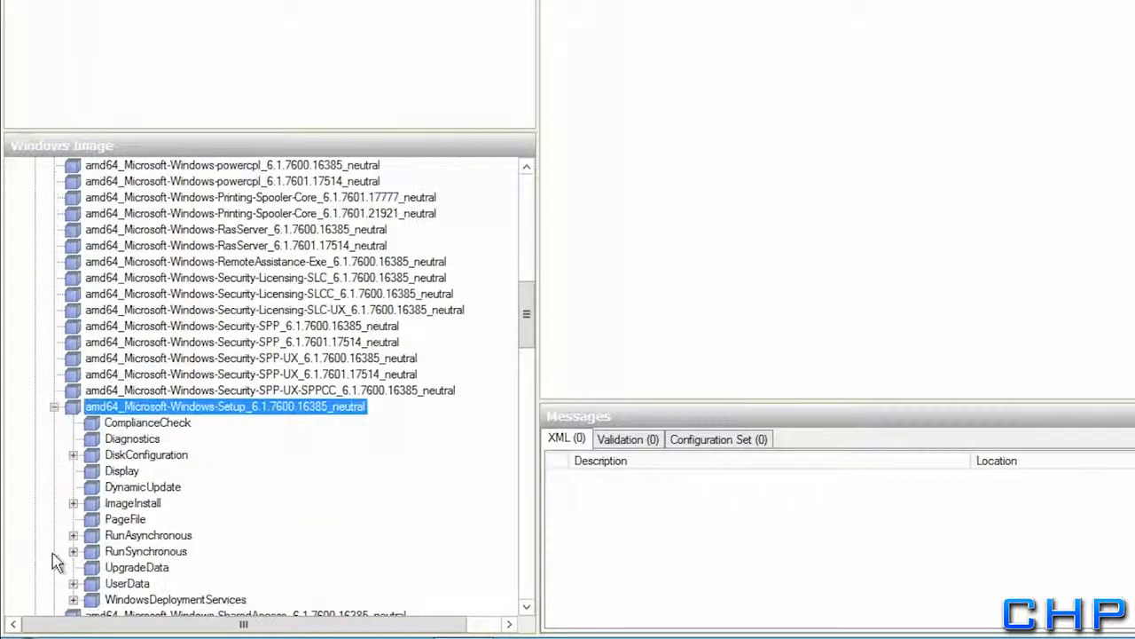
right_click(113, 460)
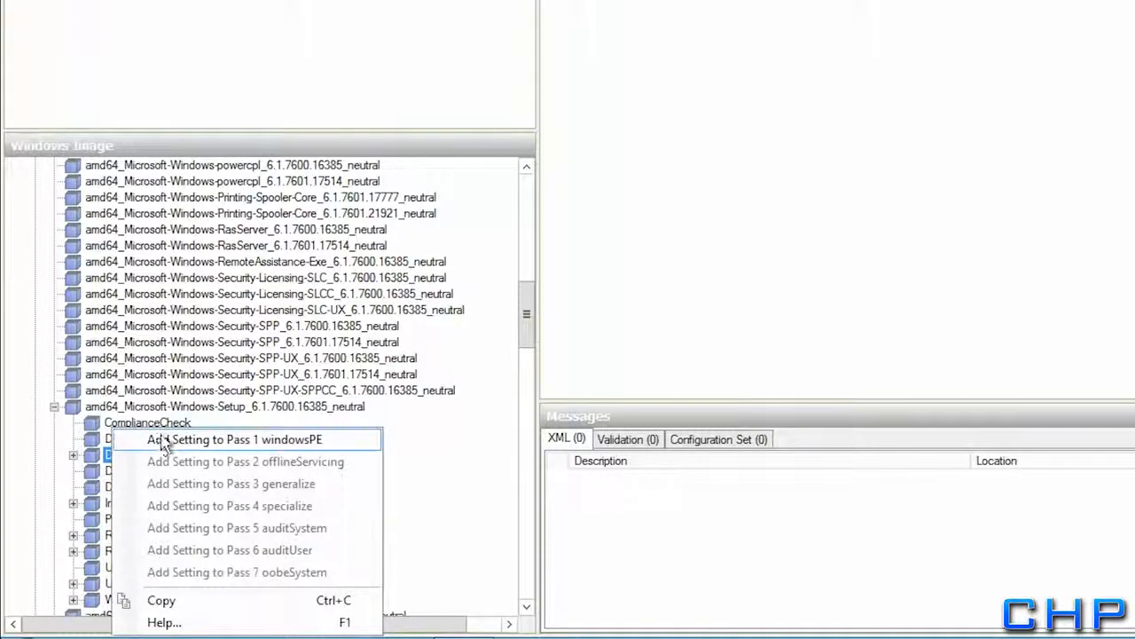
click(159, 441)
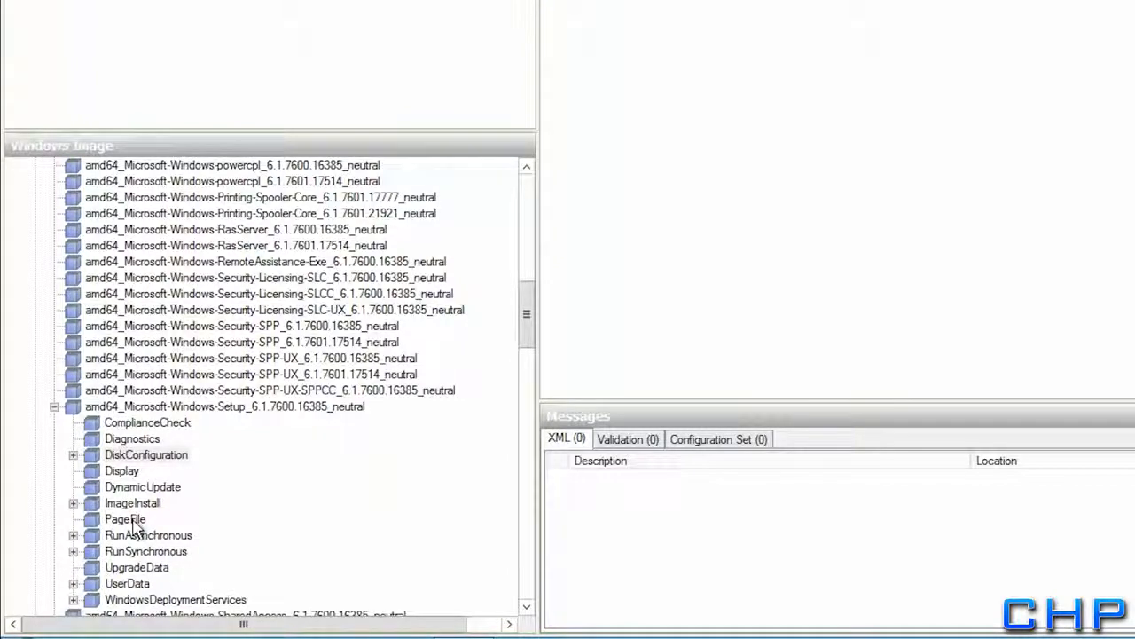
Add WindowsDeploymentServices to the windowsPE pass
click(142, 601)
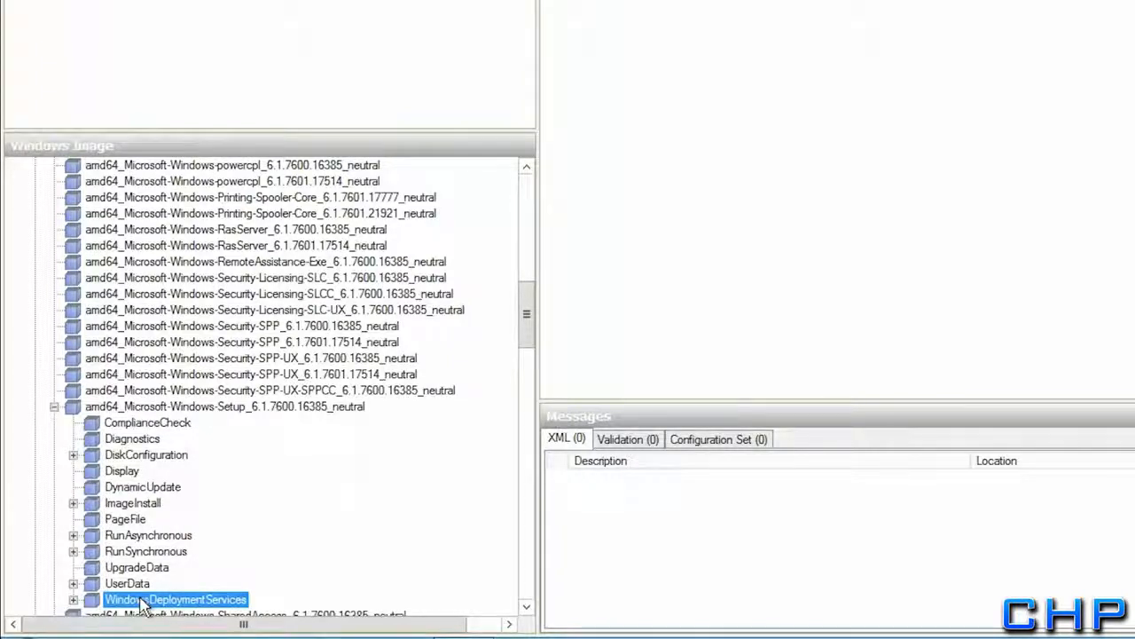
right_click(142, 604)
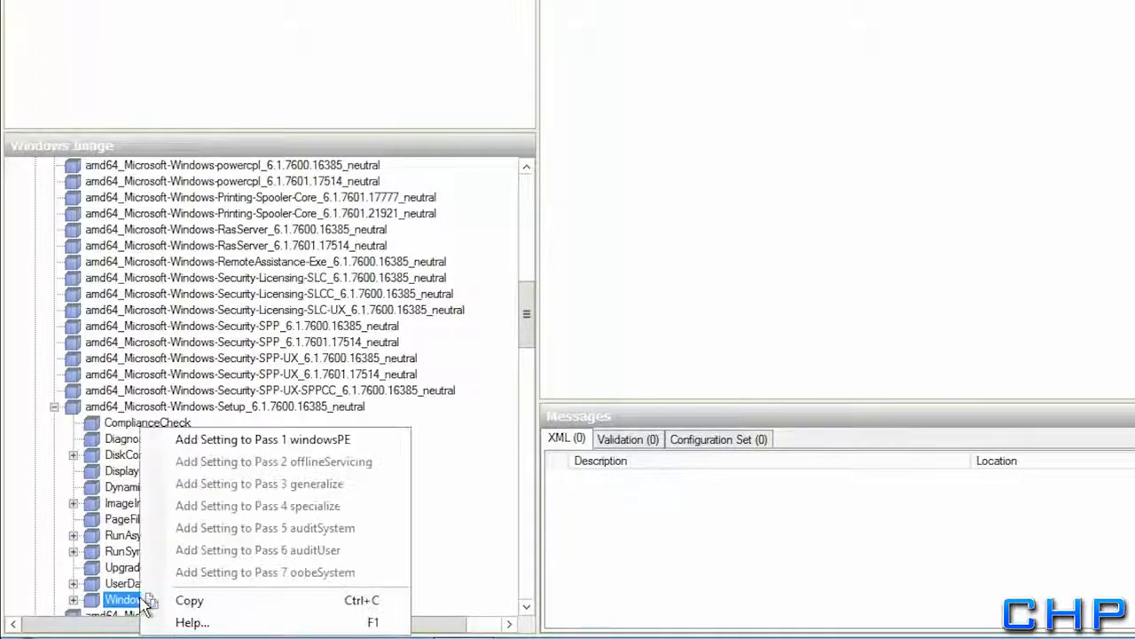
click(206, 448)
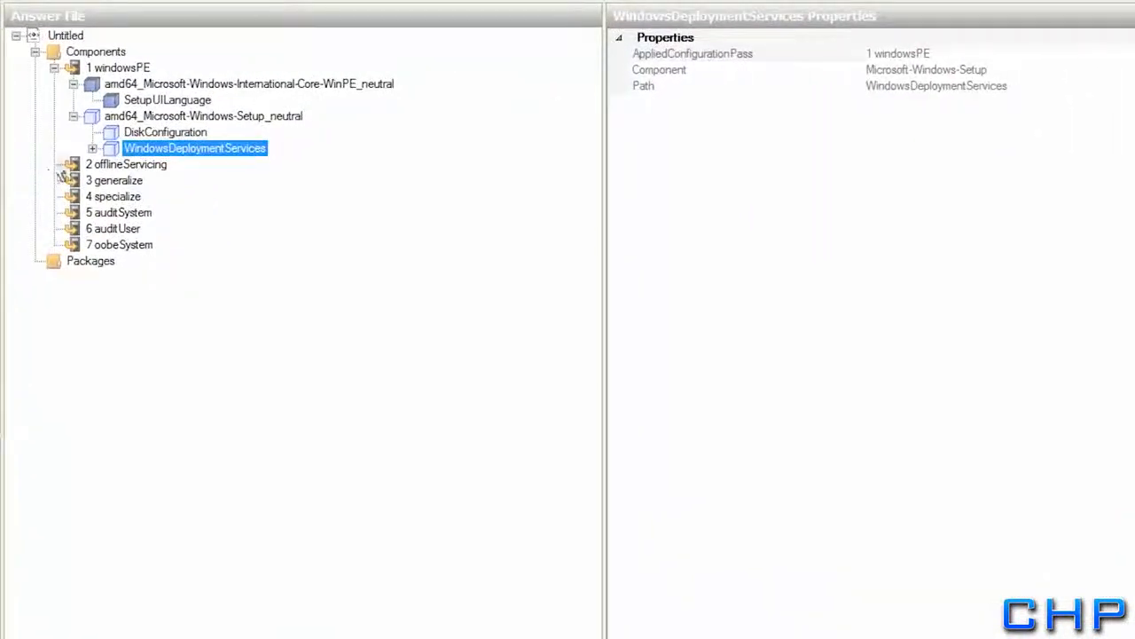
Insert a new Disk under DiskConfiguration with DiskID 0 and WillWipeDisk true, and expand it
click(105, 122)
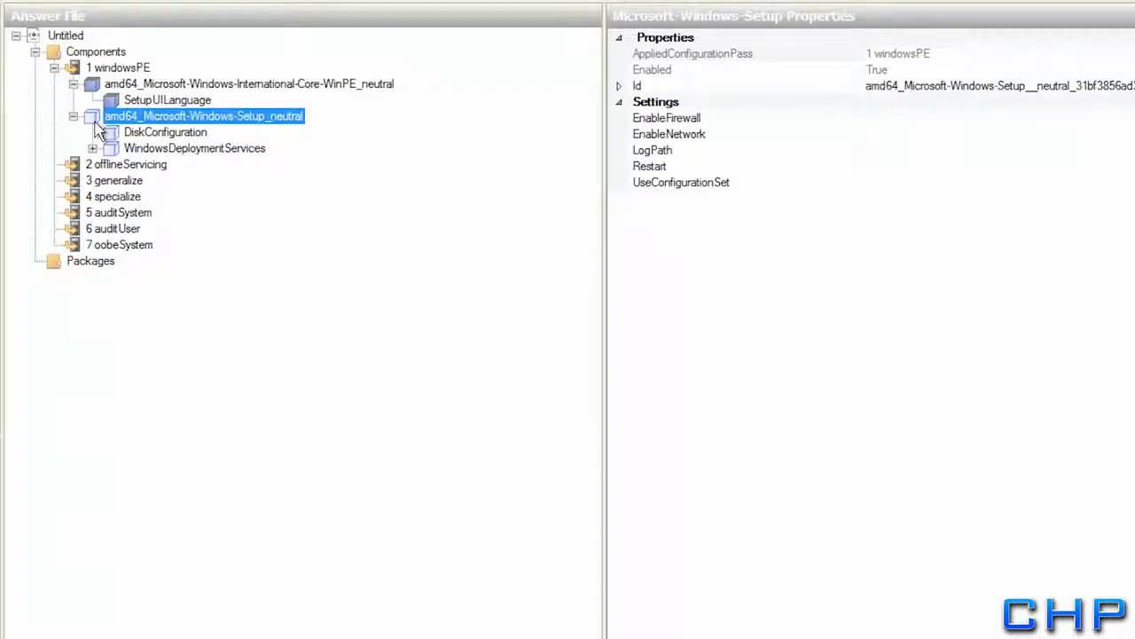
click(160, 137)
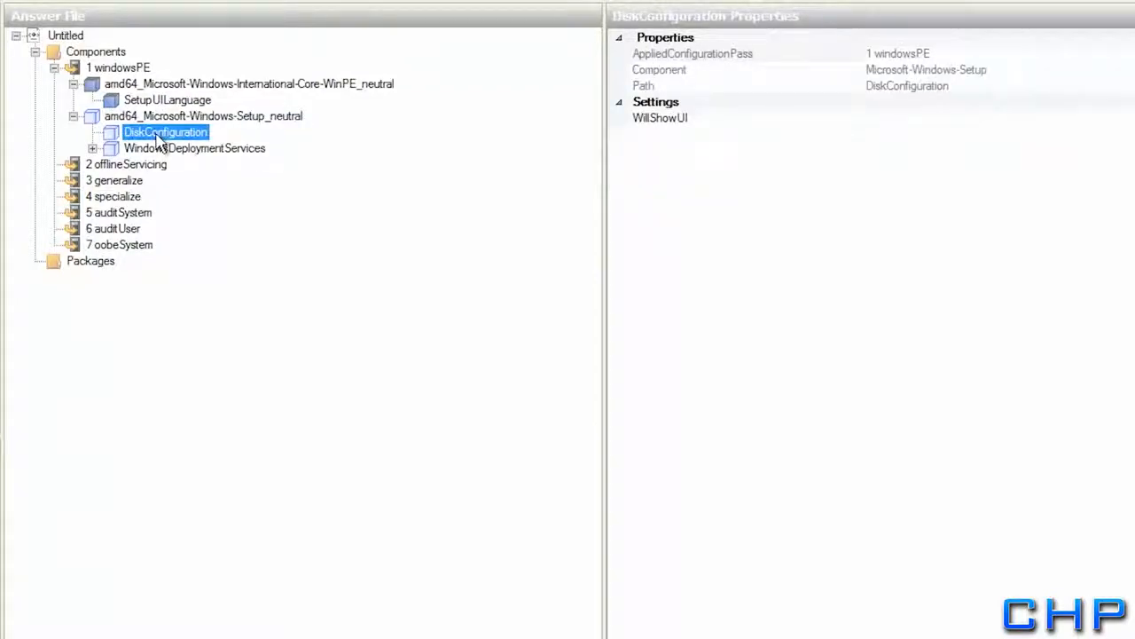
right_click(120, 134)
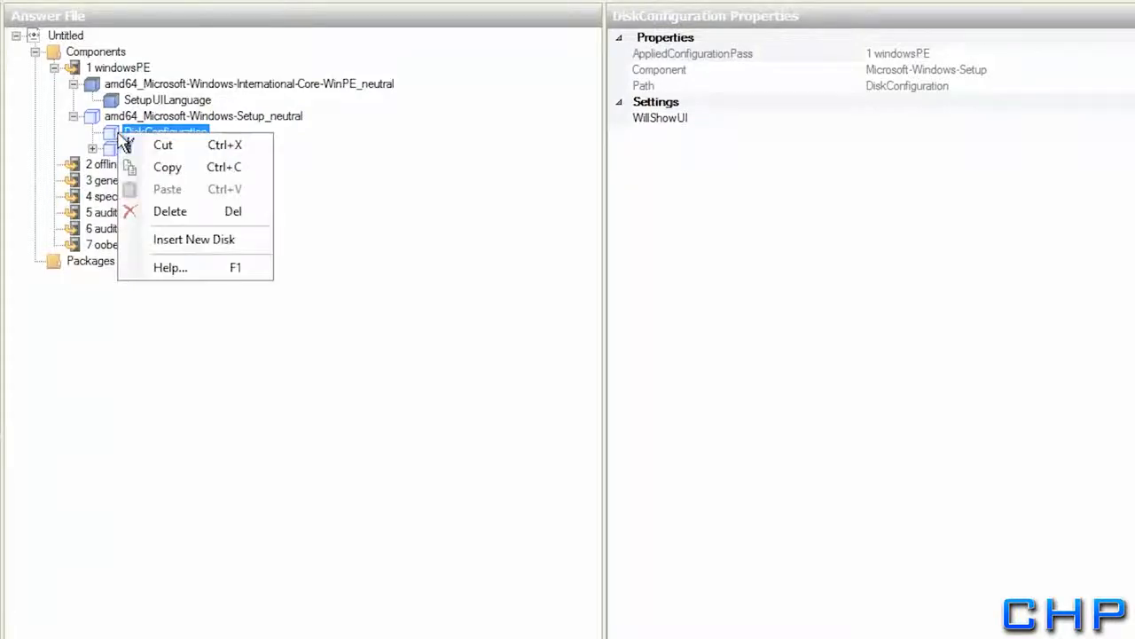
click(169, 244)
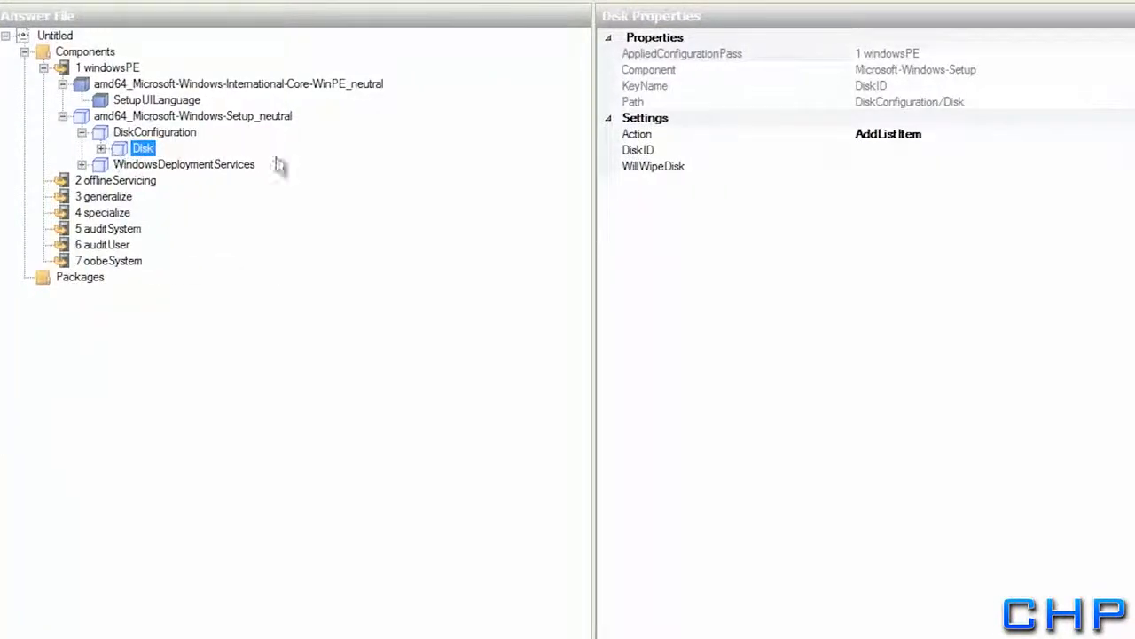
click(877, 150)
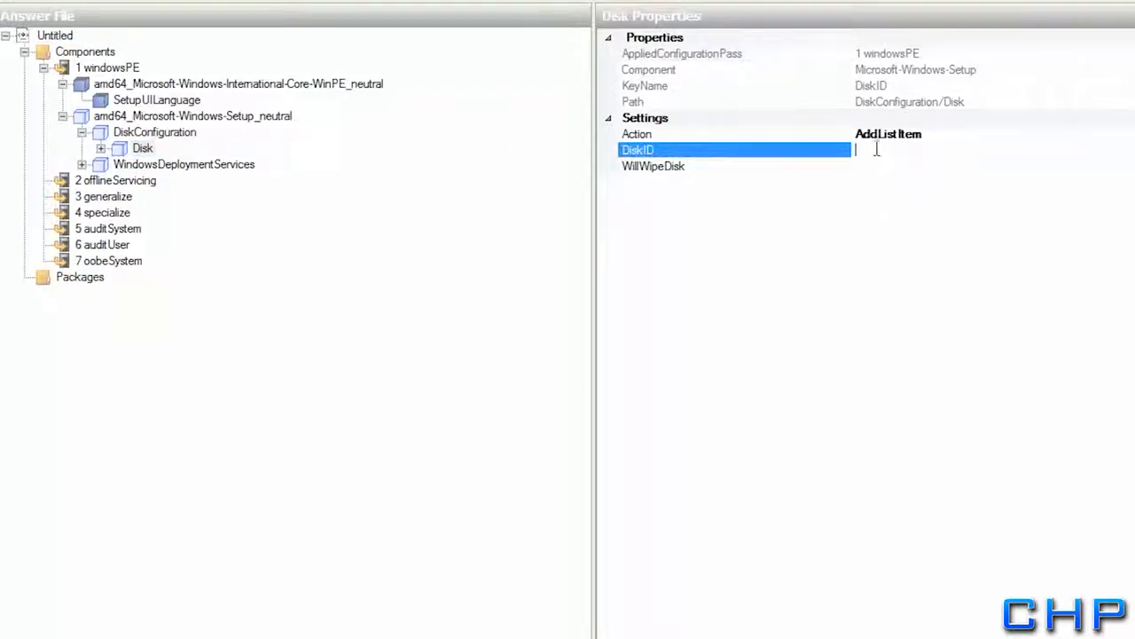
text(0)
click(875, 167)
click(1127, 168)
click(870, 183)
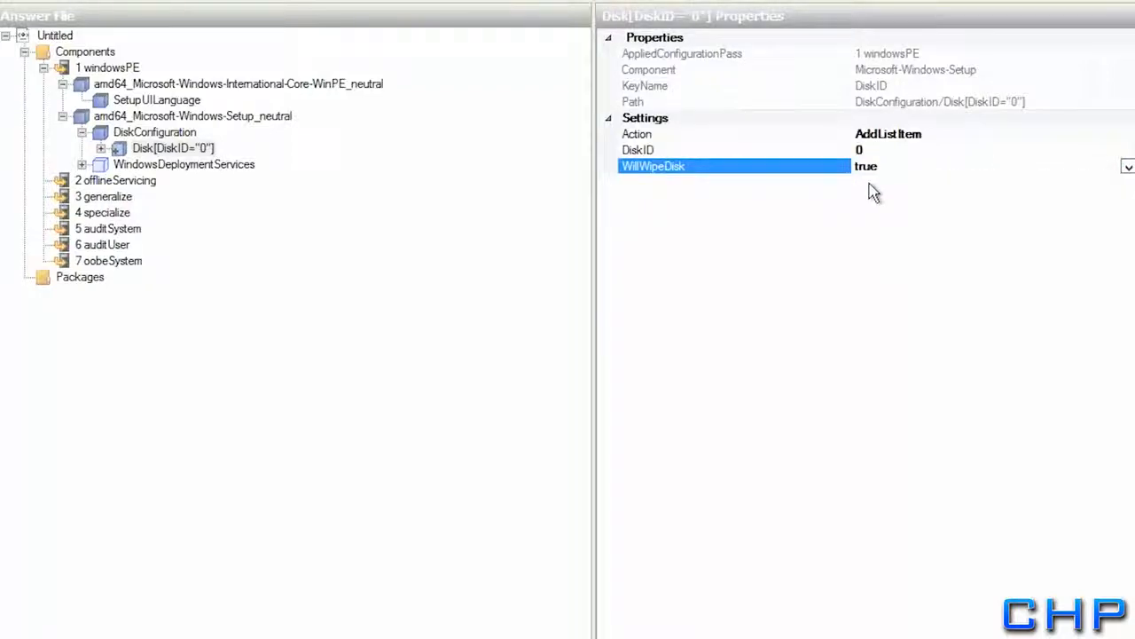
click(103, 149)
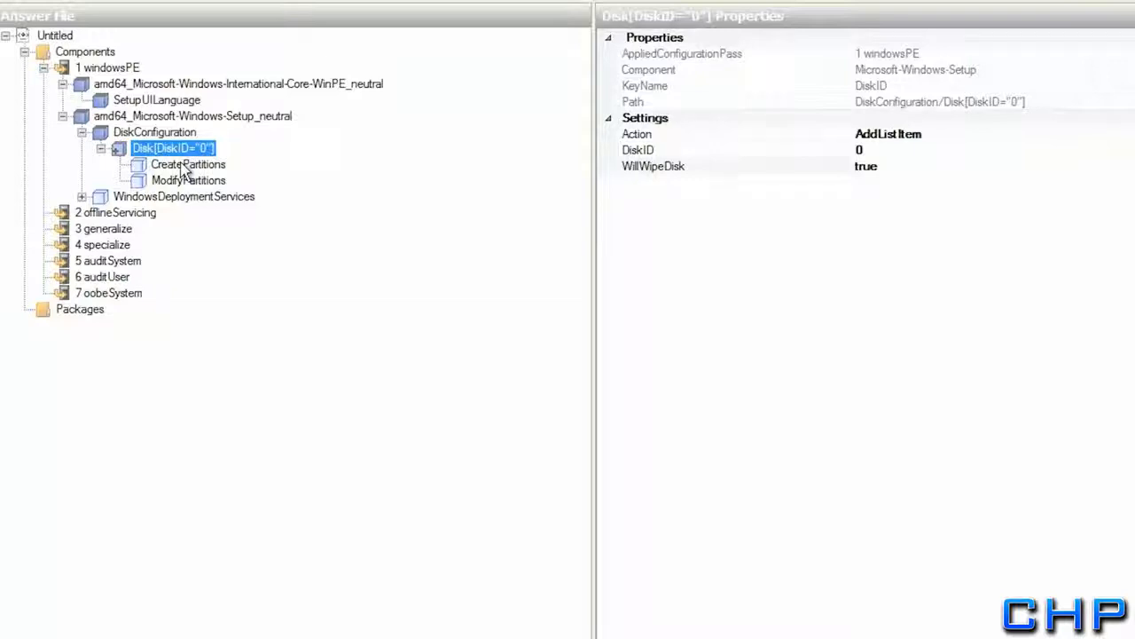
Insert a new CreatePartition entry under disk 0's CreatePartitions
click(182, 167)
right_click(181, 165)
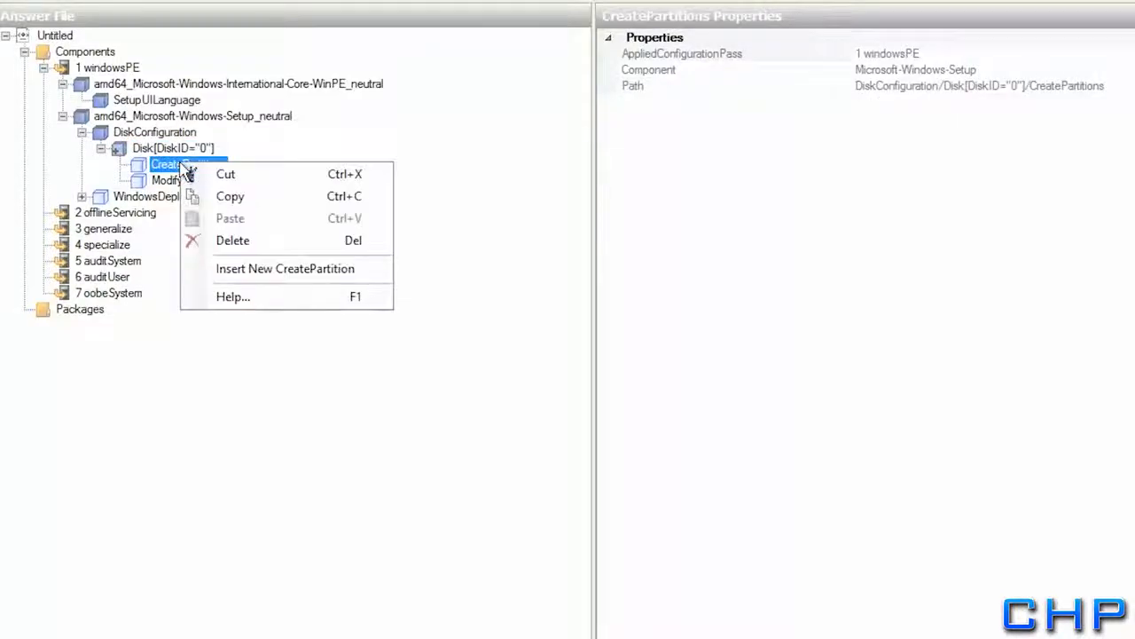
click(242, 270)
click(183, 168)
click(182, 182)
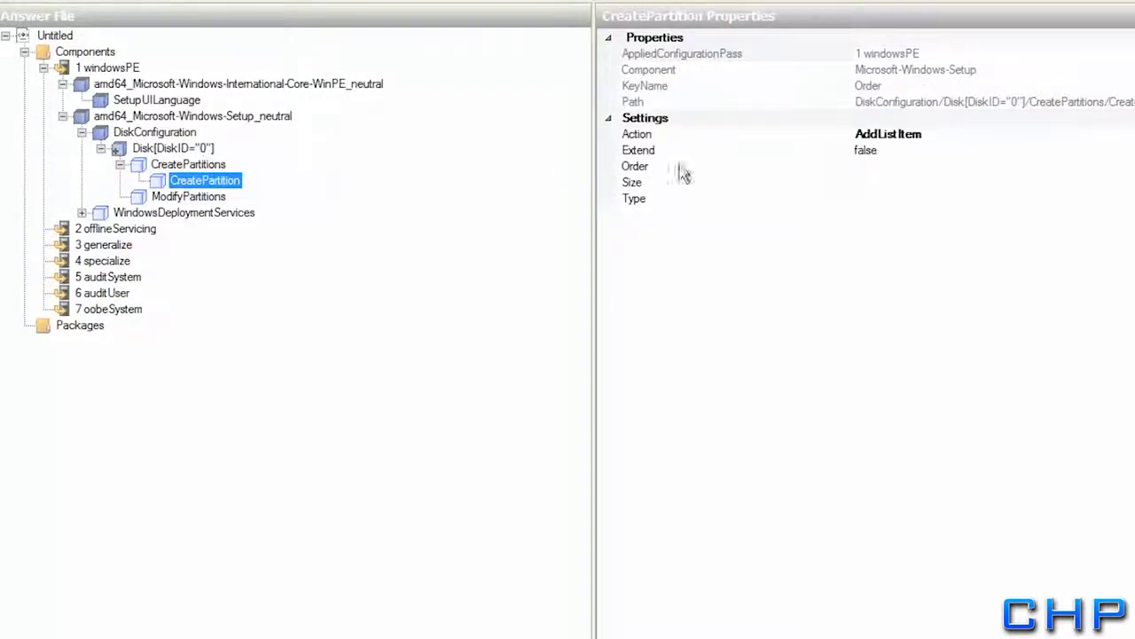
Set the CreatePartition to Extend true, Order 1 and Type Primary
click(878, 153)
click(1126, 151)
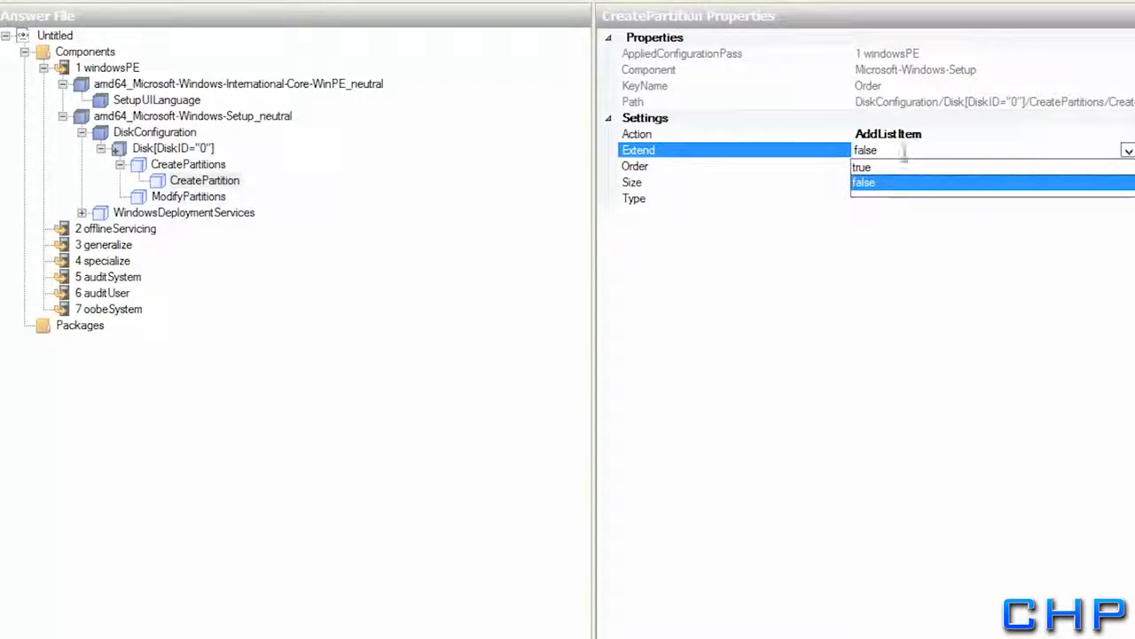
click(885, 169)
click(876, 167)
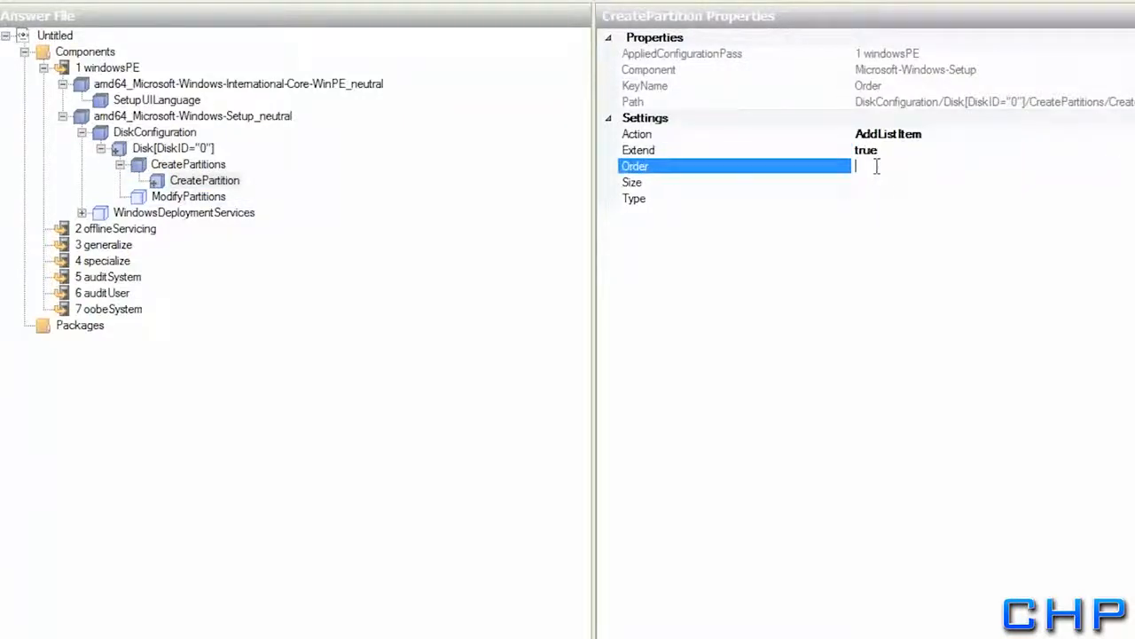
text(1)
key(Return)
click(871, 198)
click(1128, 200)
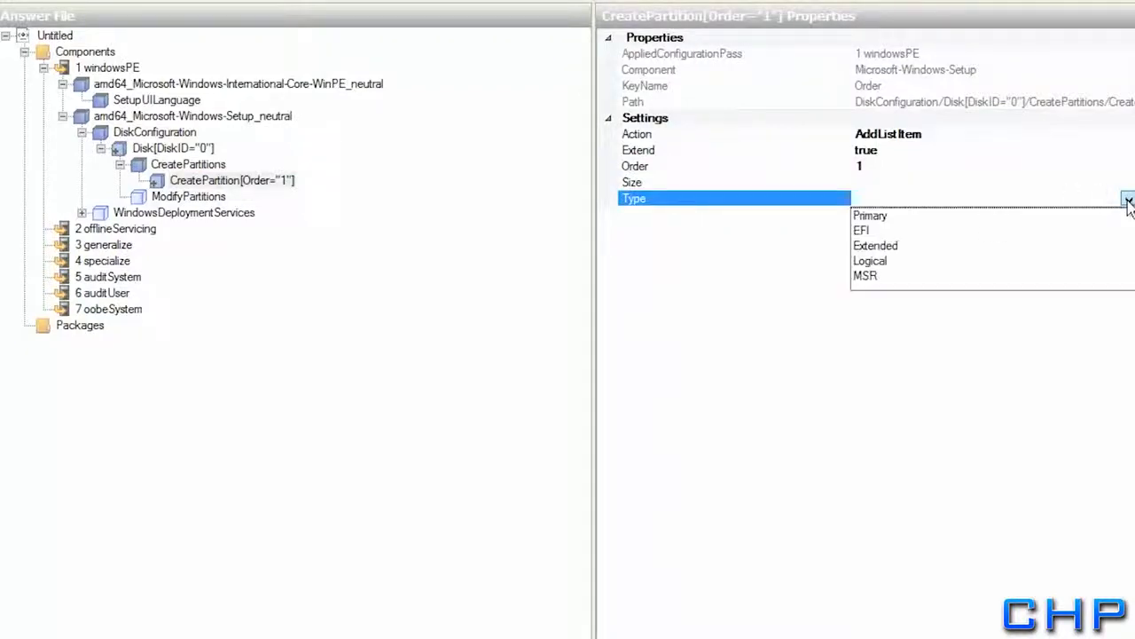
click(874, 218)
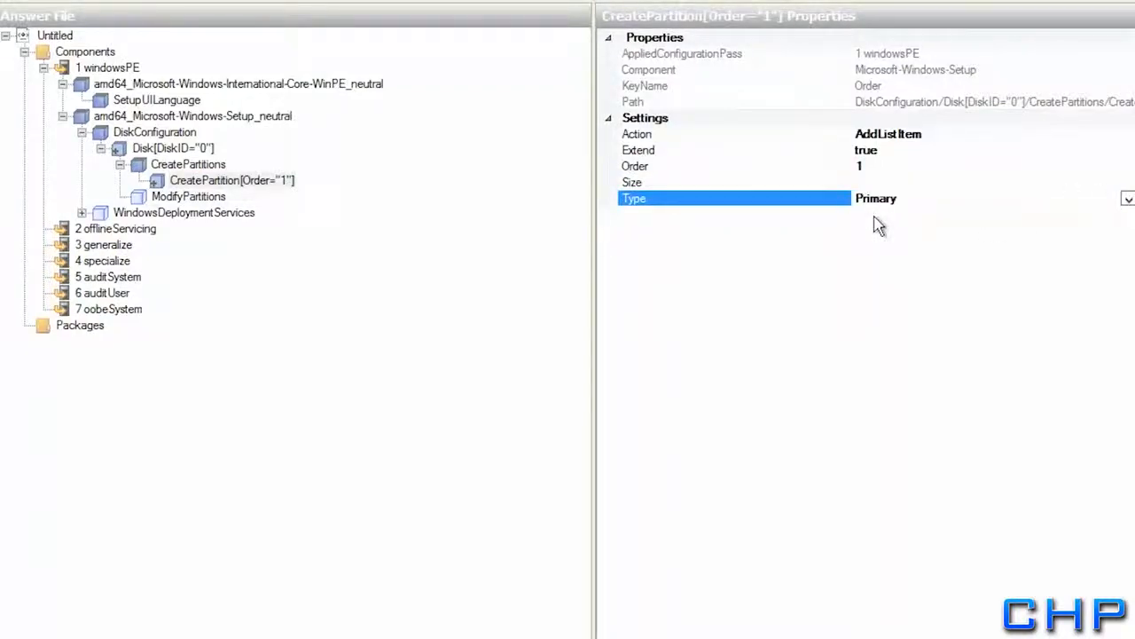
click(188, 197)
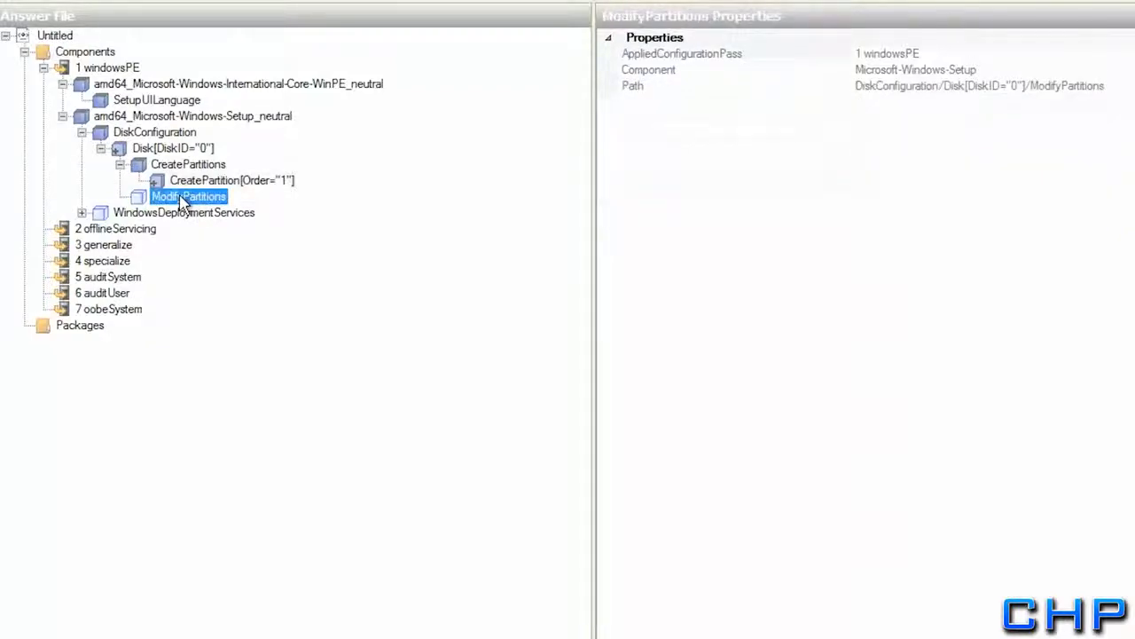
right_click(182, 200)
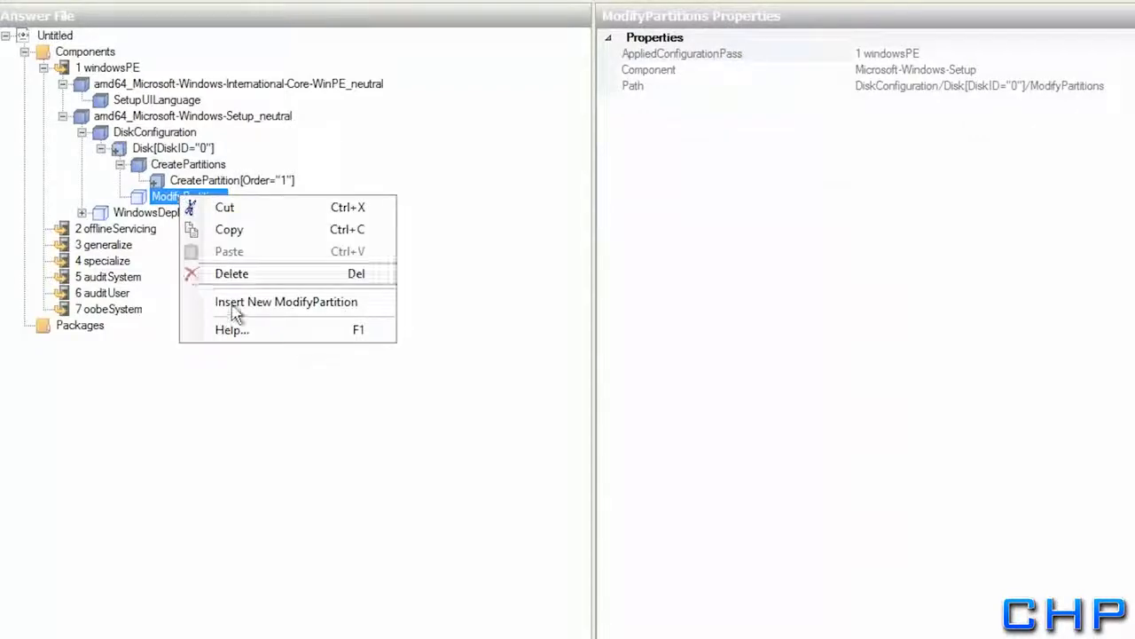
Insert a ModifyPartition set to Active true, Extend false and NTFS format
click(301, 301)
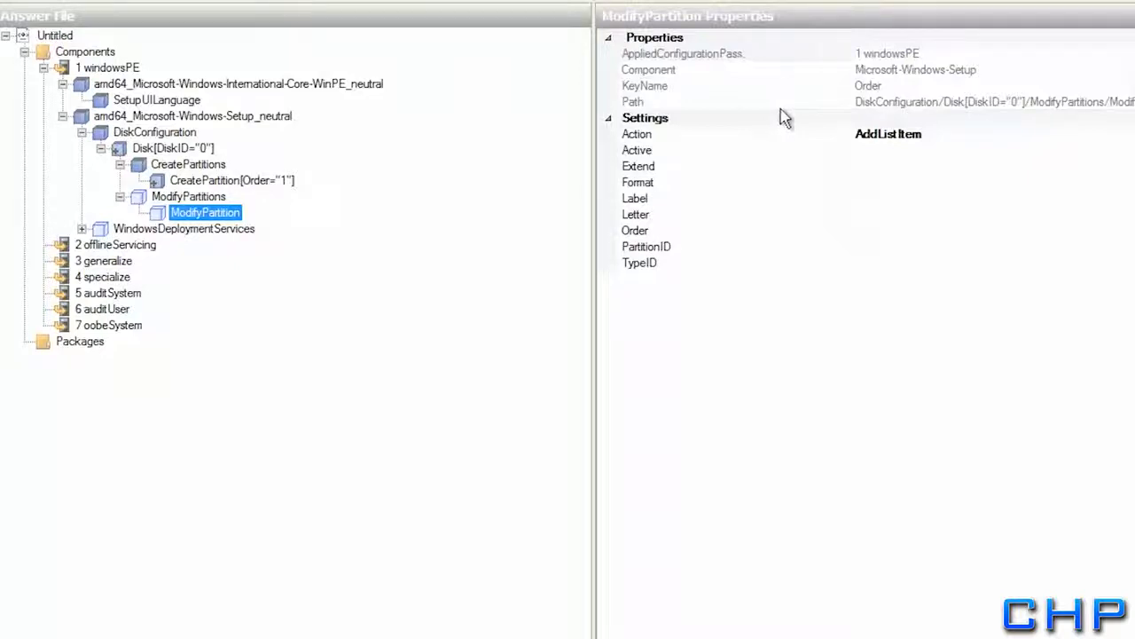
click(878, 151)
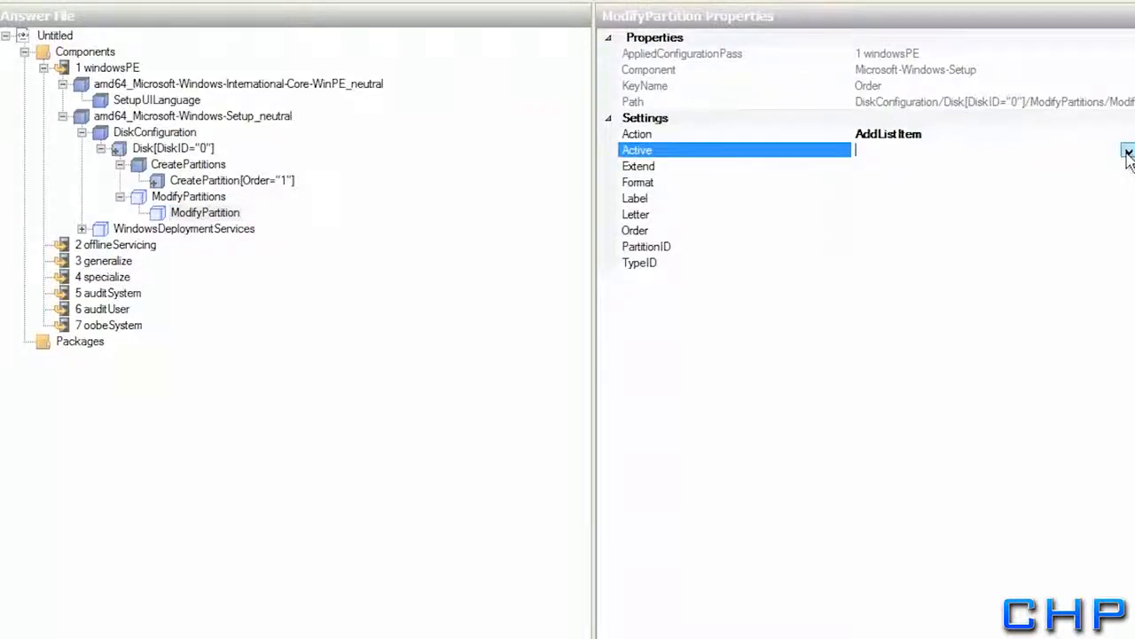
click(1128, 153)
click(874, 167)
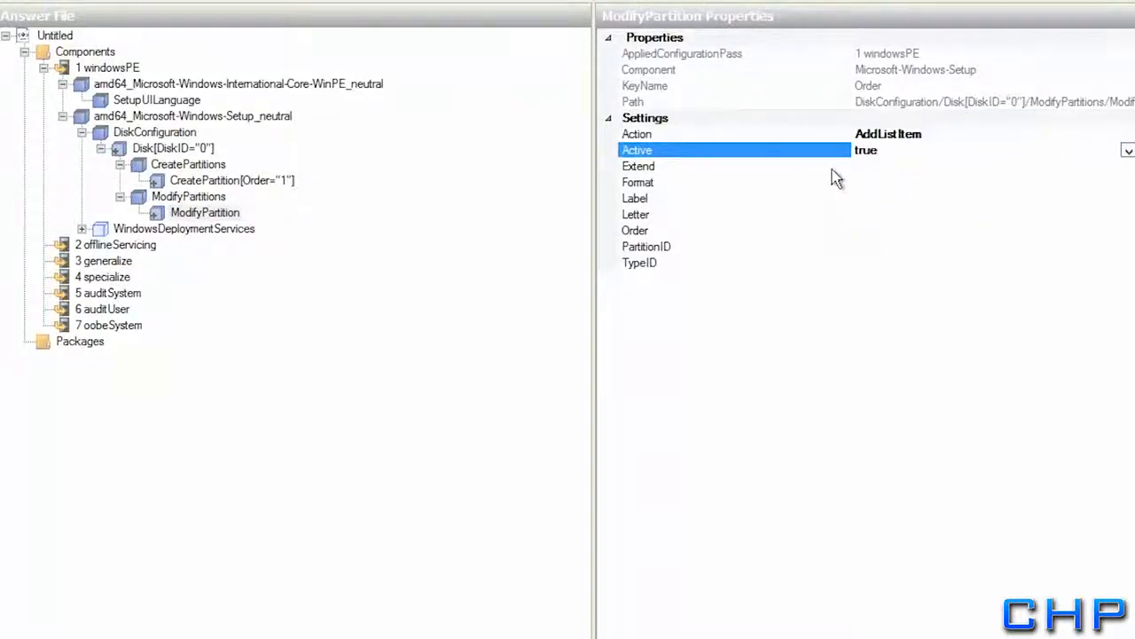
click(862, 167)
click(1127, 167)
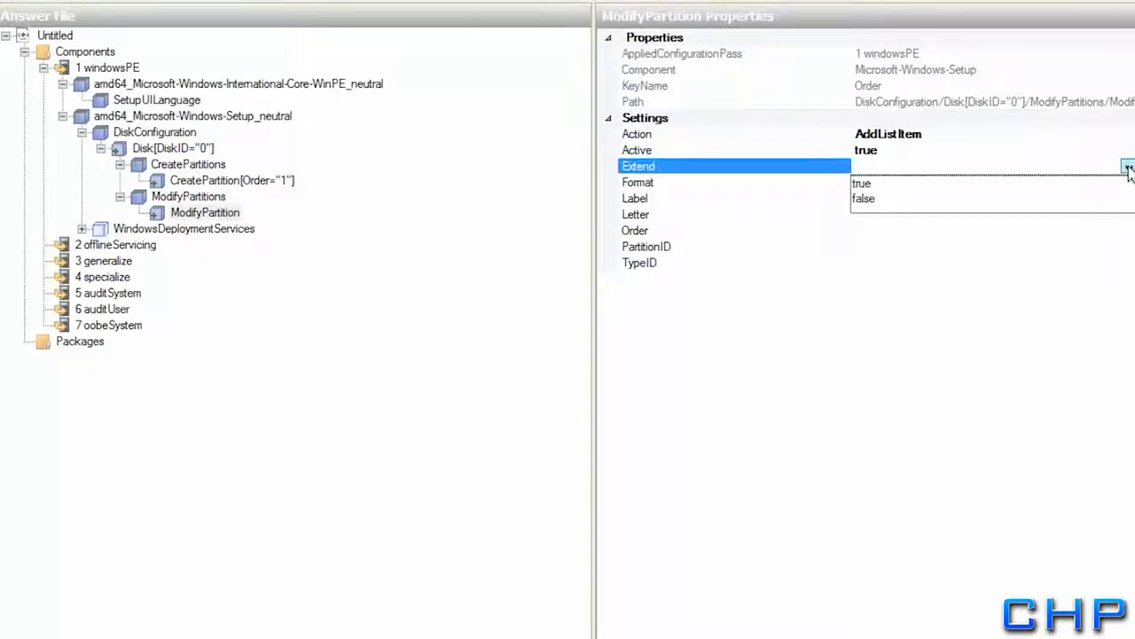
click(869, 199)
click(872, 182)
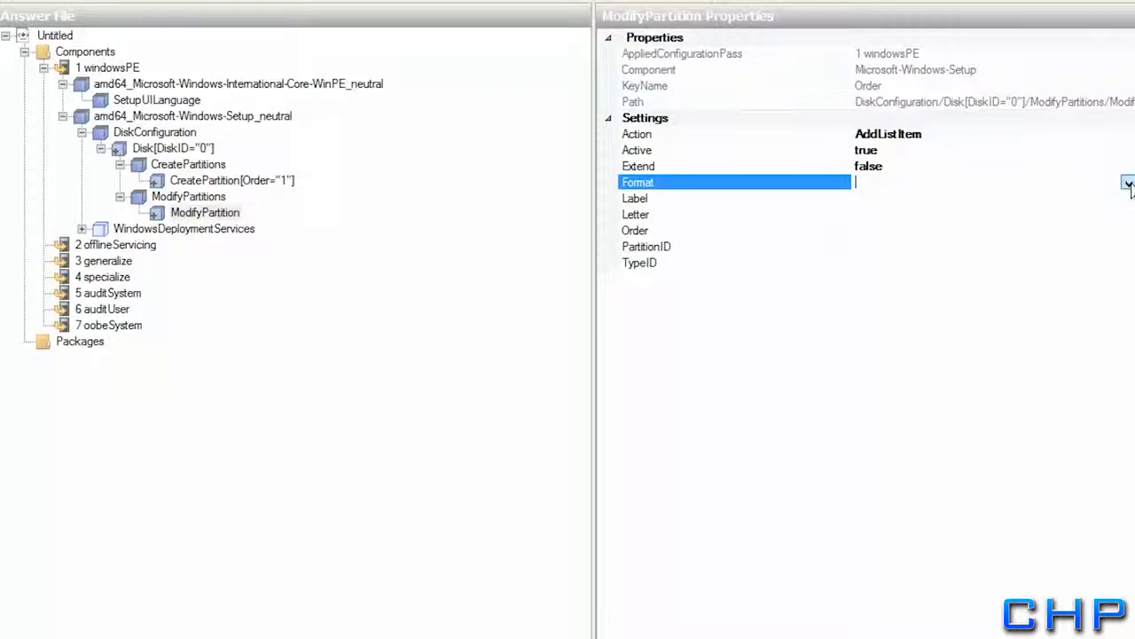
click(1127, 183)
click(880, 202)
Give the ModifyPartition label System, drive letter C, Order 1 and PartitionID 1
click(872, 199)
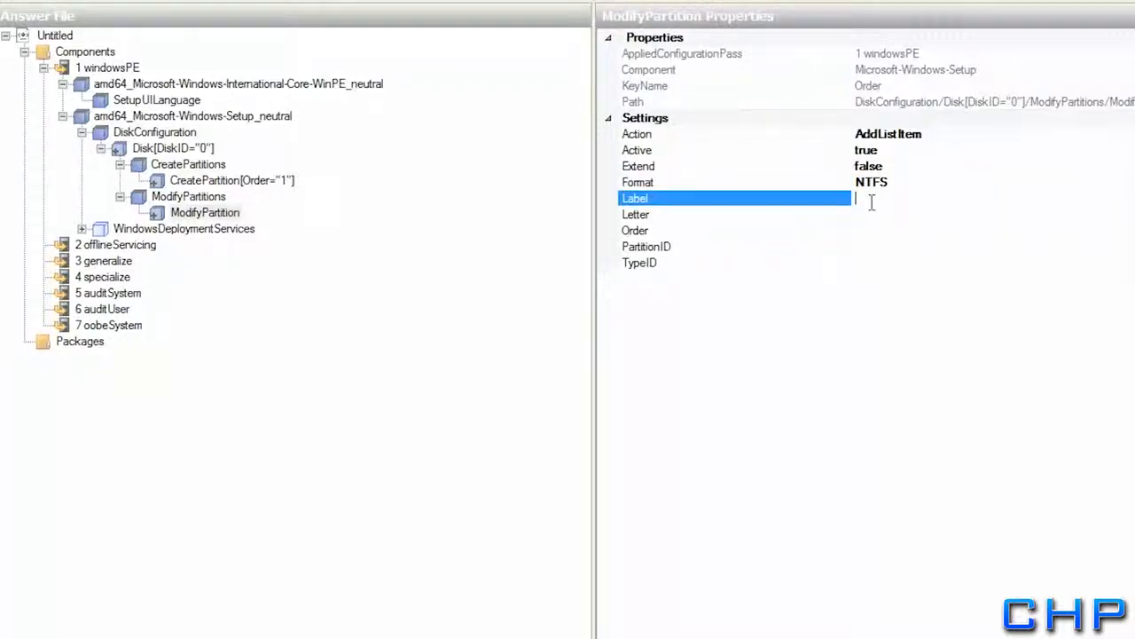
text(System)
key(Return)
click(871, 213)
click(1128, 216)
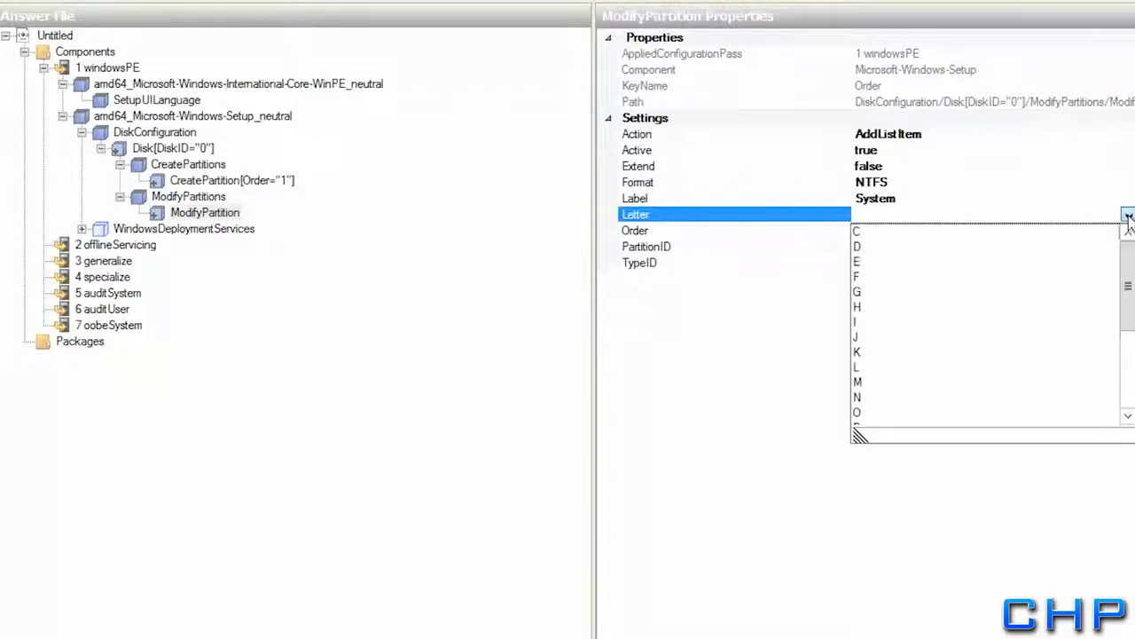
click(865, 232)
click(870, 230)
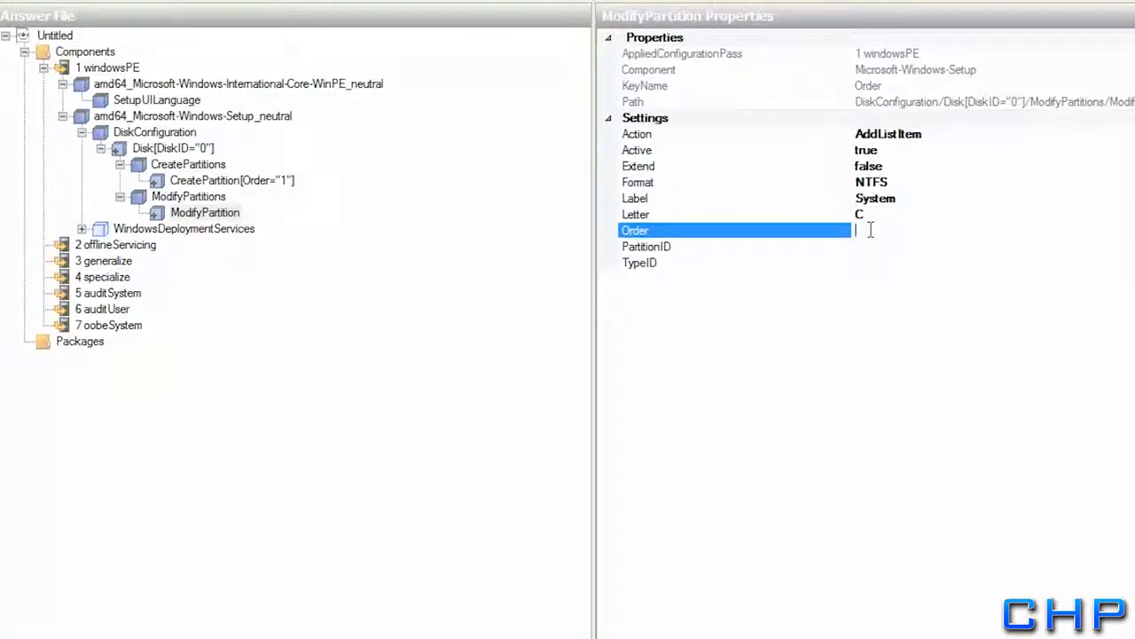
text(1)
click(862, 249)
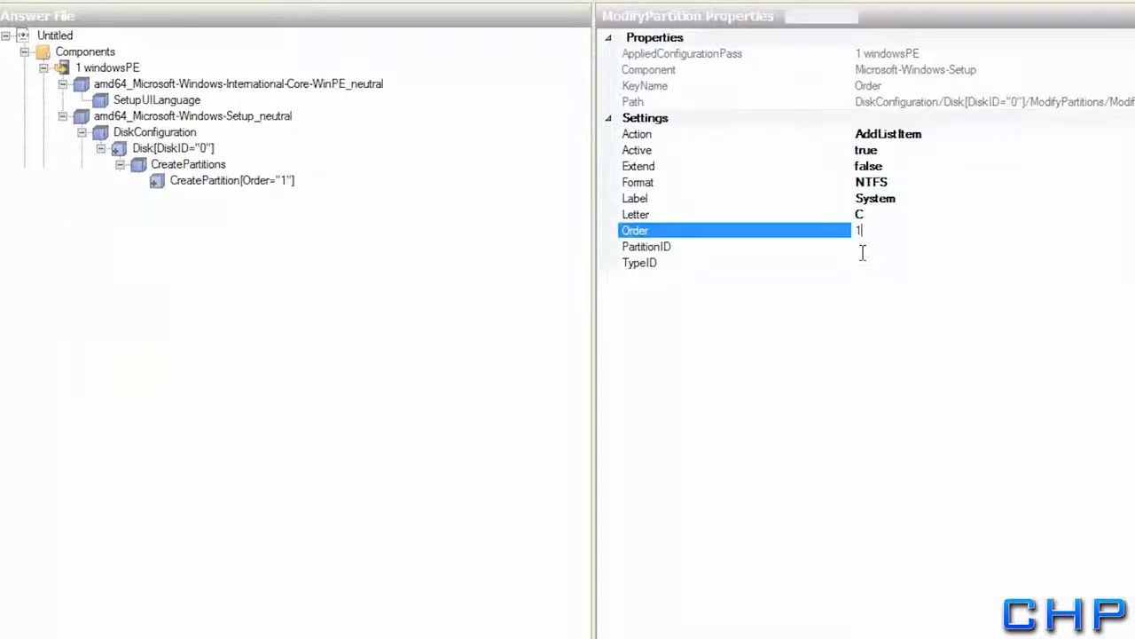
text(1)
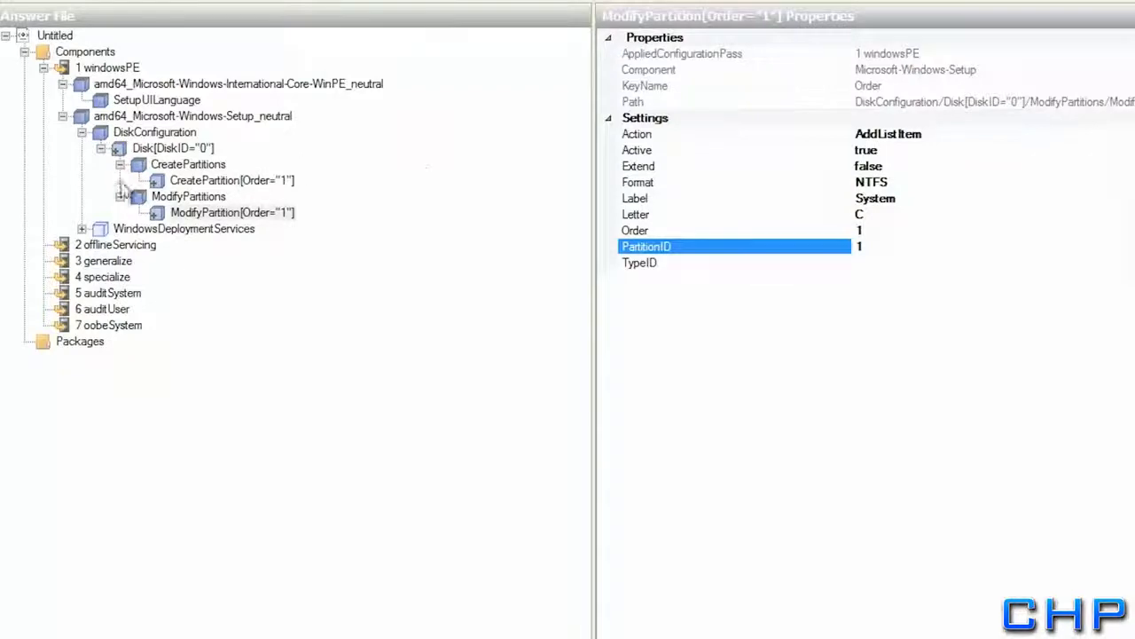
double_click(107, 232)
Expand ImageSelection to show InstallImage, then switch to the Windows Deployment Services console
click(123, 248)
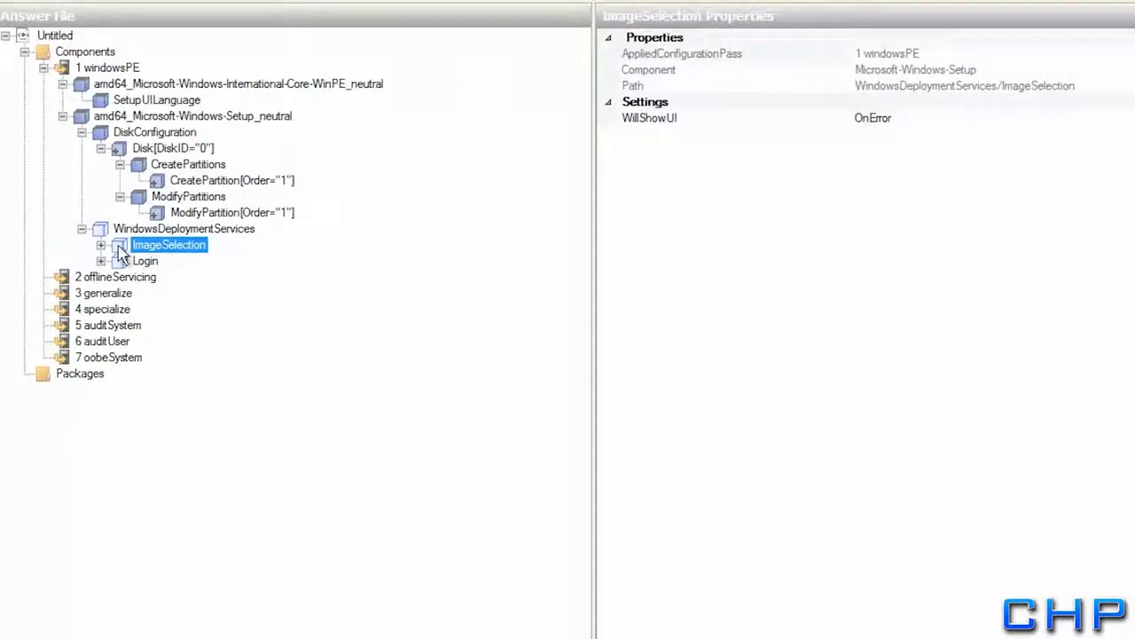
double_click(119, 250)
click(156, 261)
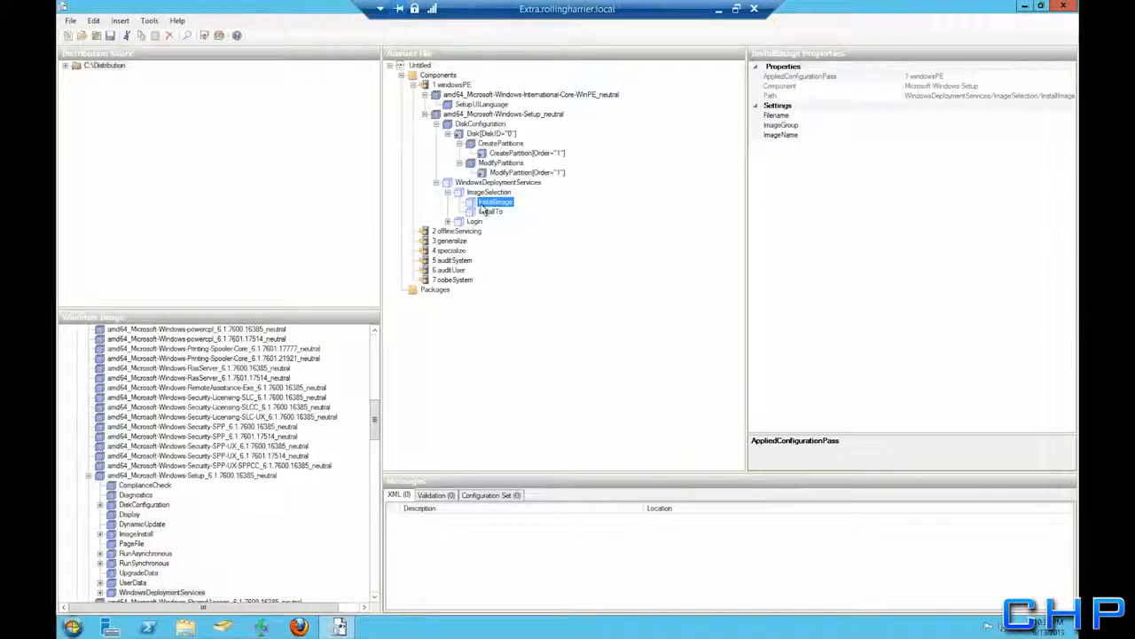
click(264, 628)
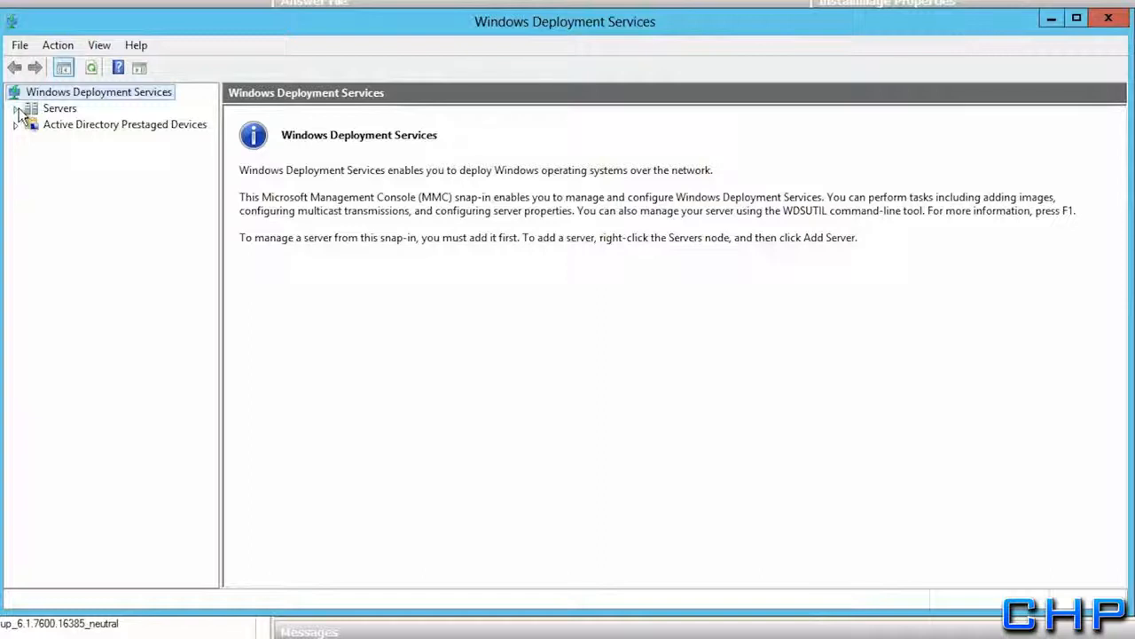
Browse to Extra.rollingharrier.local's Windows 7 install image group and select Win7Updated
click(17, 108)
click(53, 125)
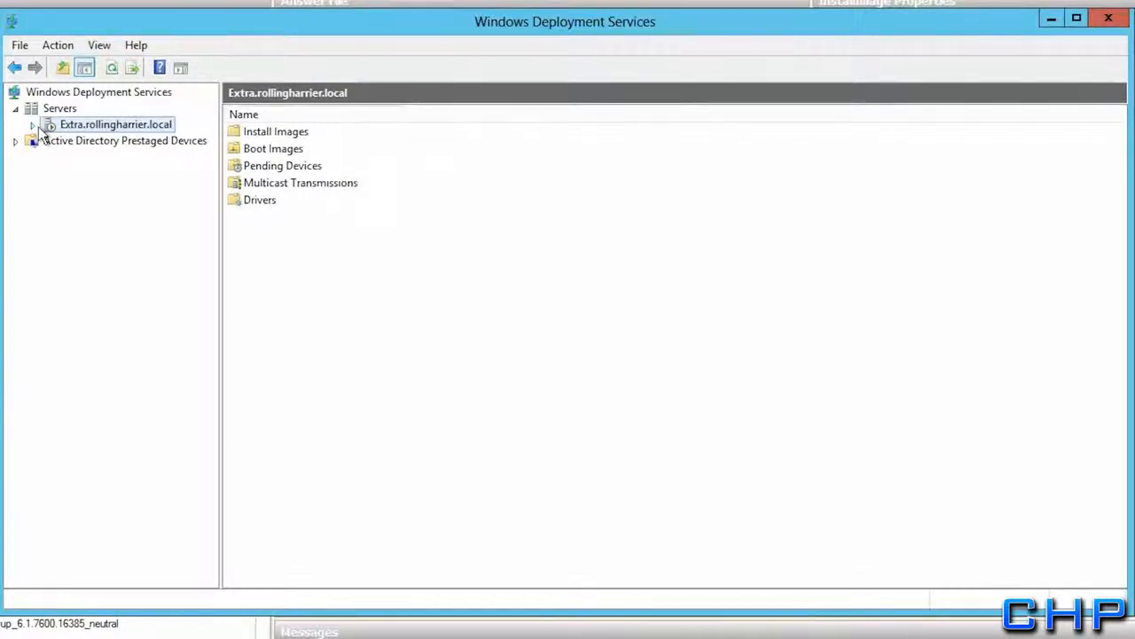
click(36, 126)
click(51, 141)
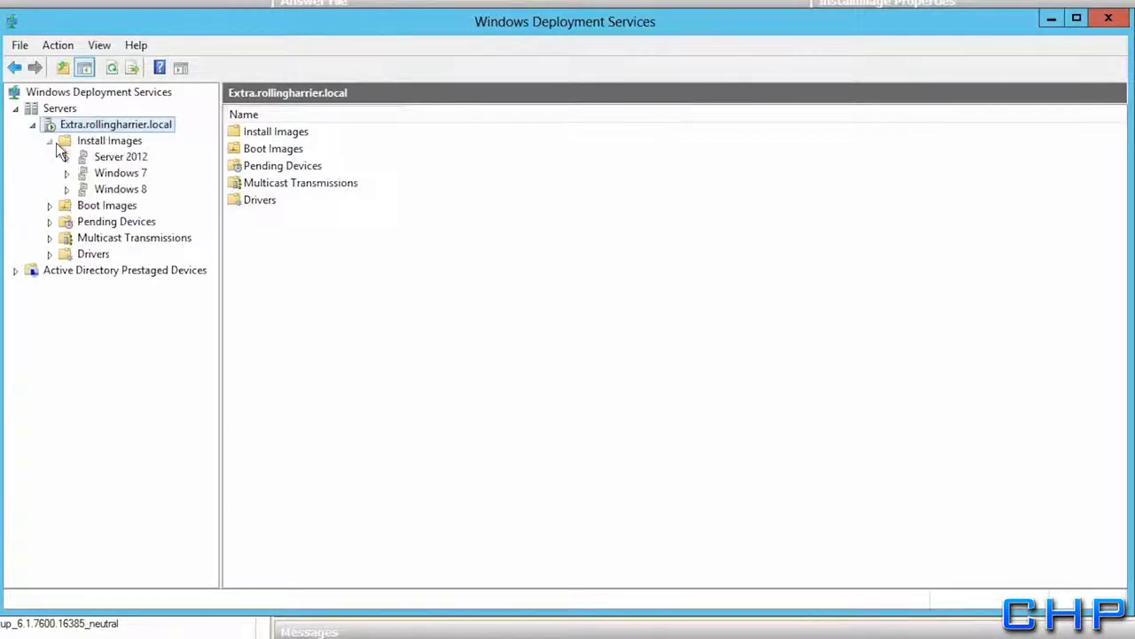
click(95, 173)
click(300, 133)
Show the Win7Updated image properties beside the answer file, focusing the file name
drag(329, 27, 346, 283)
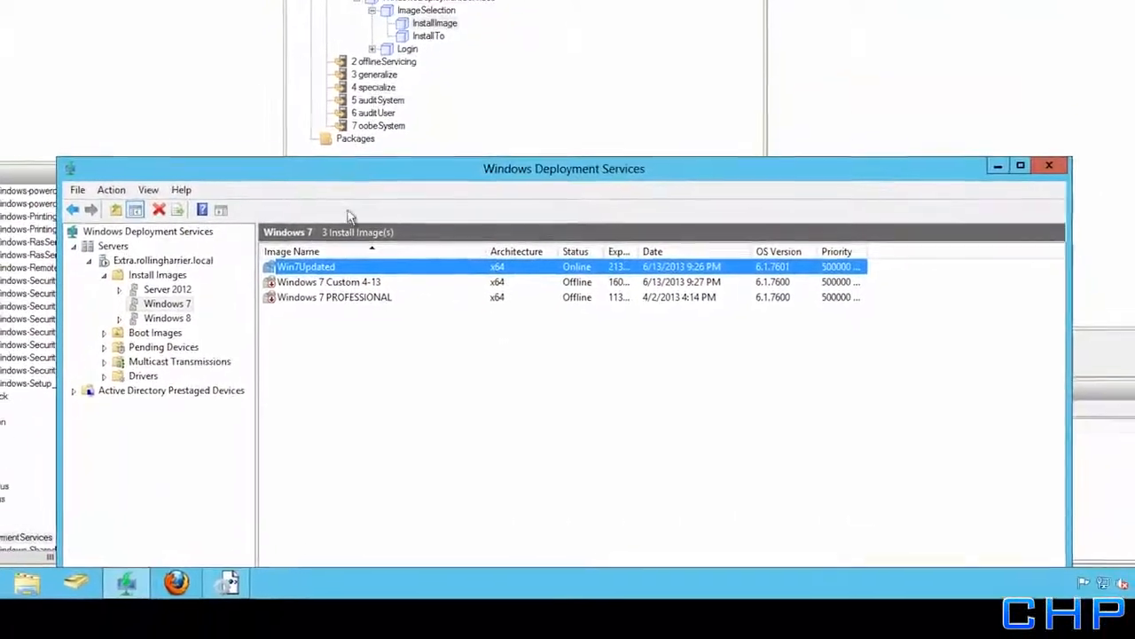
right_click(371, 320)
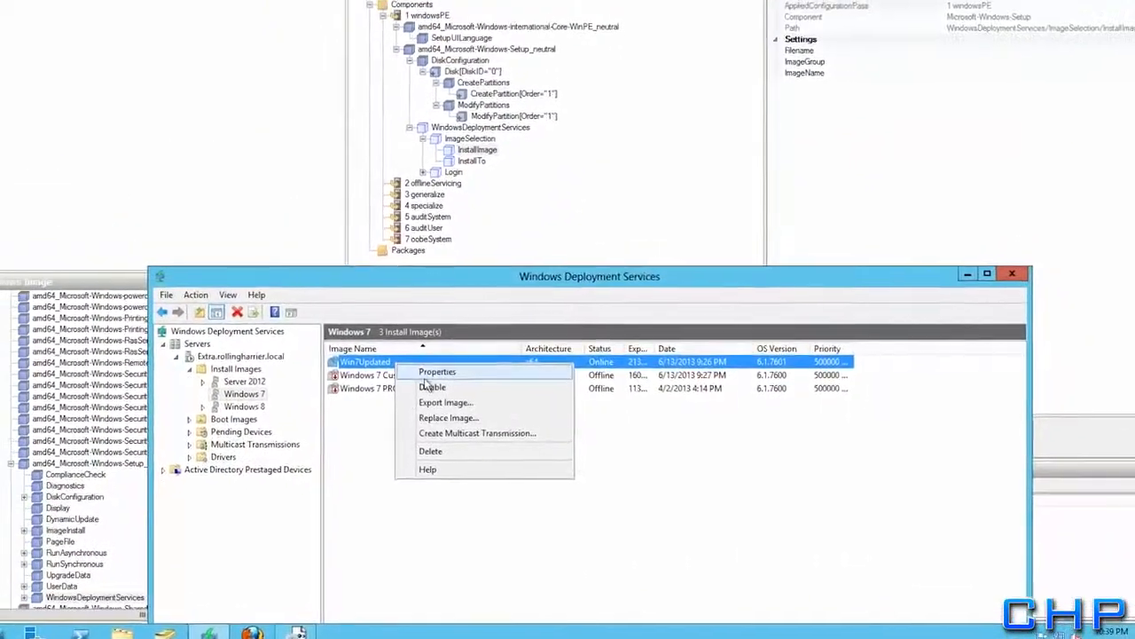
click(397, 330)
drag(541, 91, 199, 129)
click(232, 339)
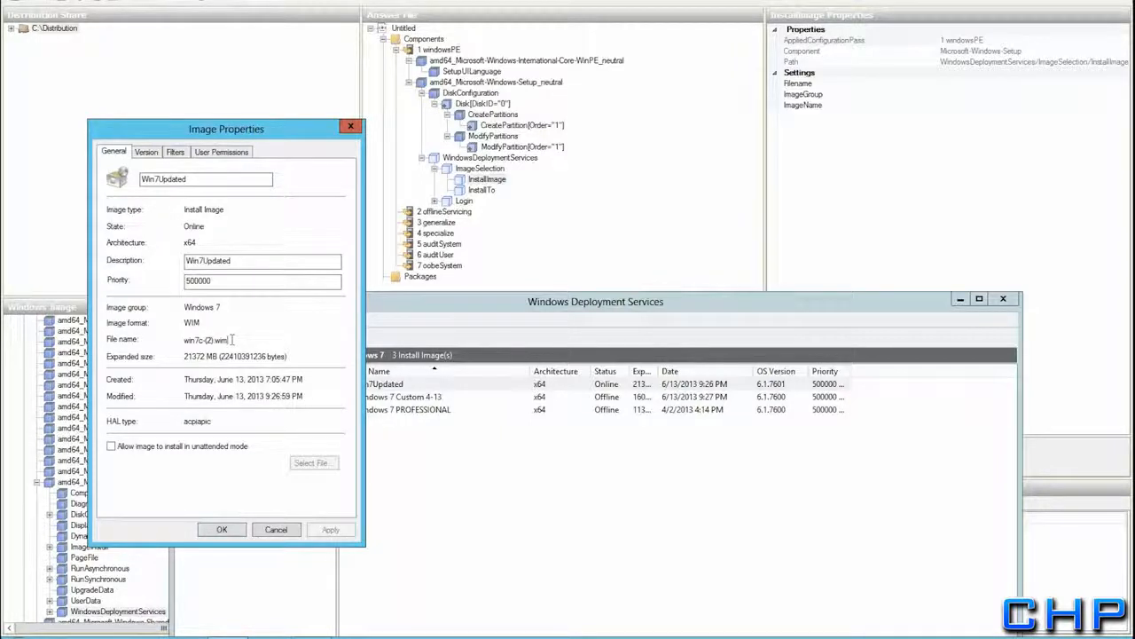
Copy file name win7c-(2).wim into the InstallImage Filename setting
drag(233, 339, 176, 340)
key(ctrl+c)
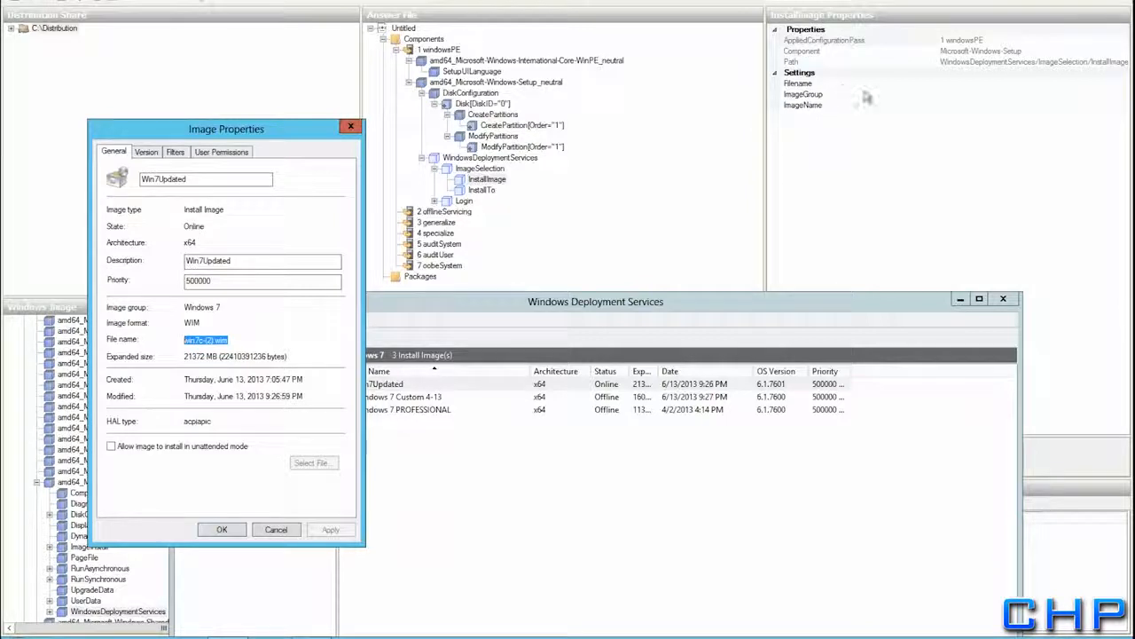
click(882, 88)
click(960, 85)
key(ctrl+v)
click(956, 94)
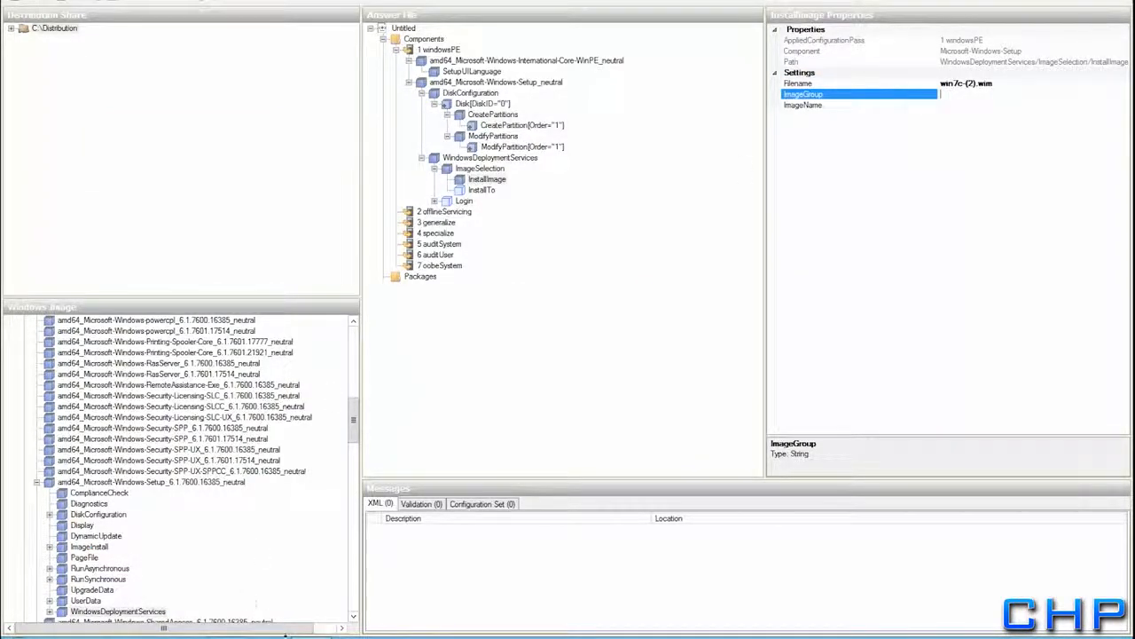
Set the InstallImage ImageName to Win7Updated
click(311, 637)
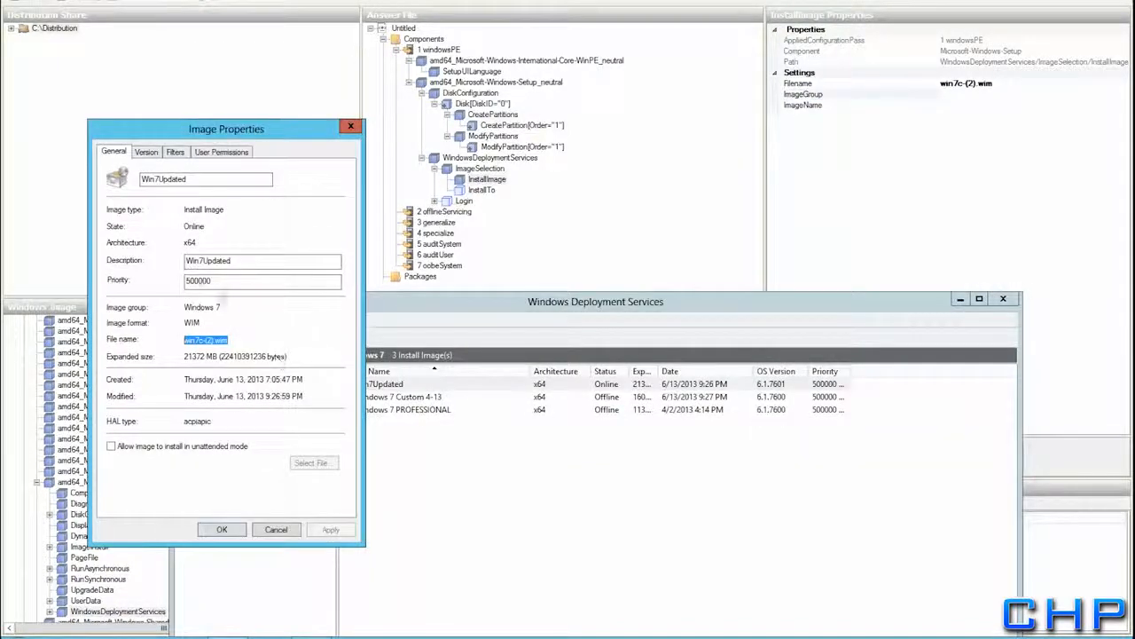
double_click(204, 179)
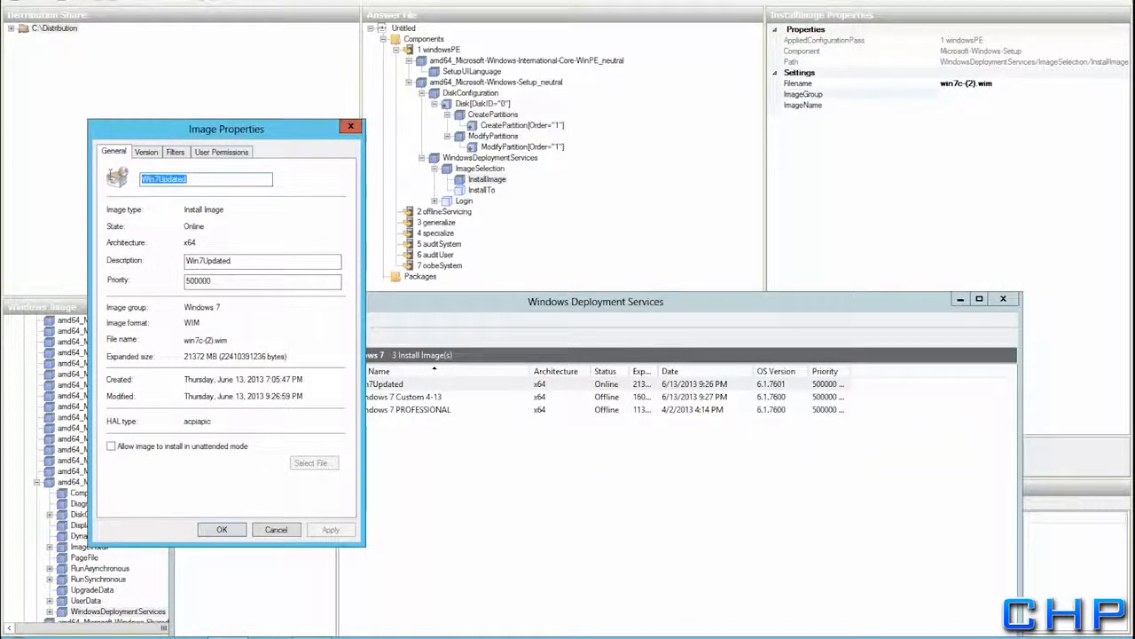
click(967, 105)
text(Win7Updated)
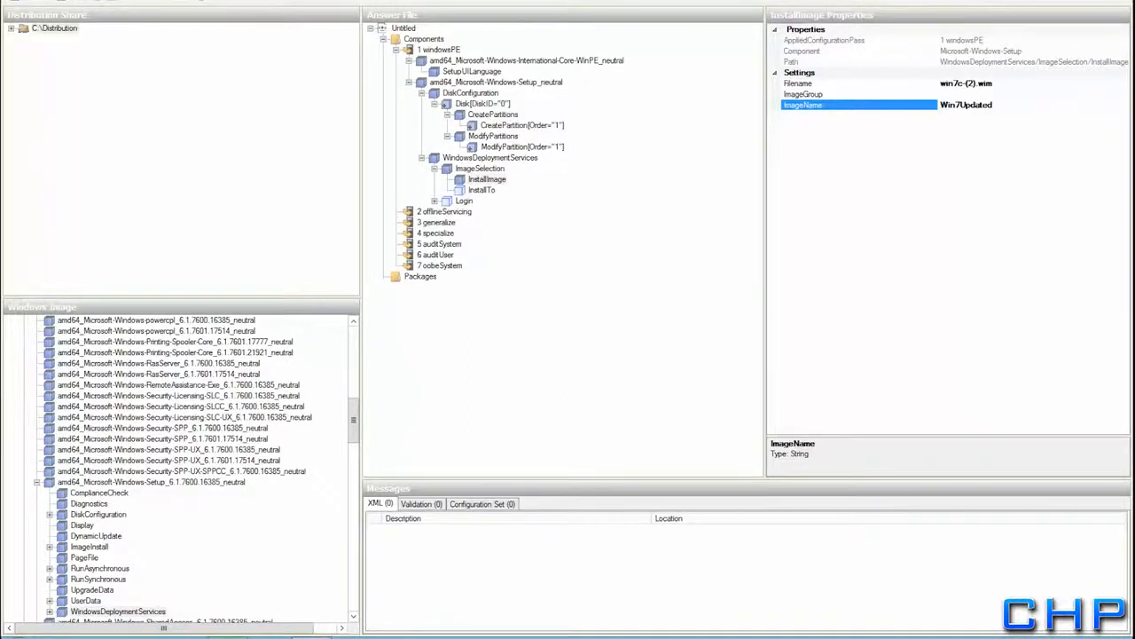
key(alt+Tab)
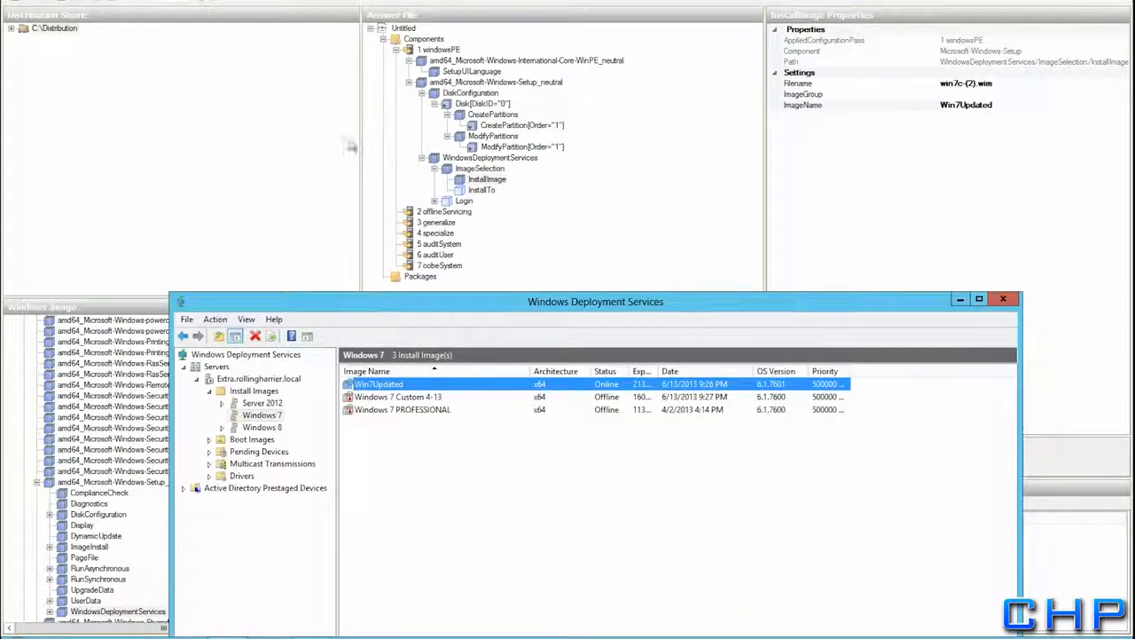
Set the InstallImage ImageGroup to Windows 7
click(262, 416)
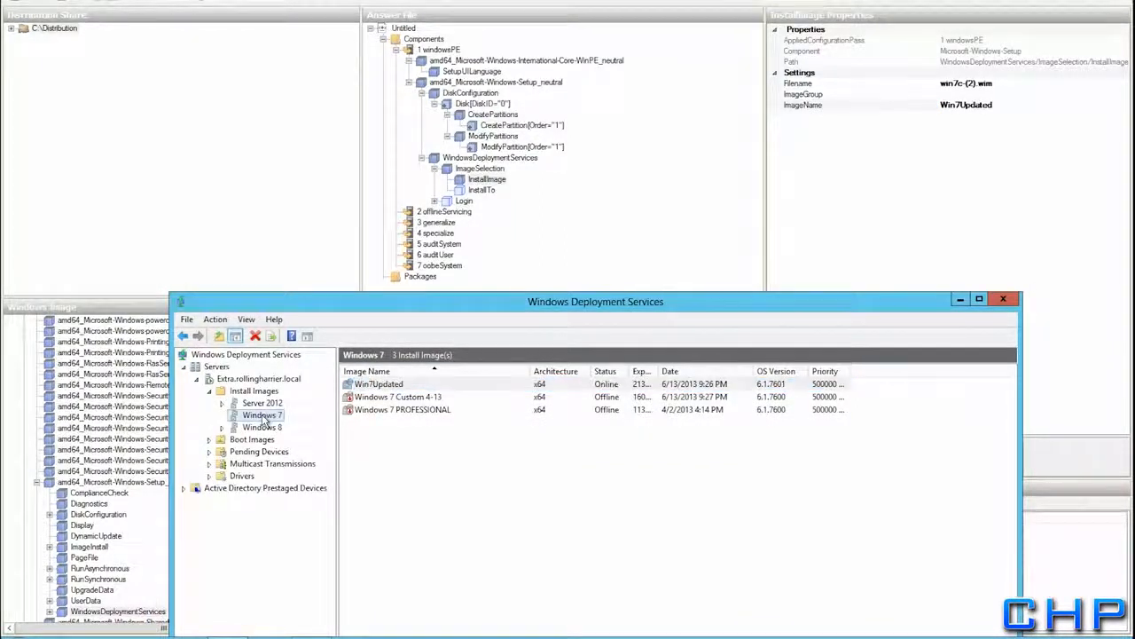
click(958, 94)
text(Windows)
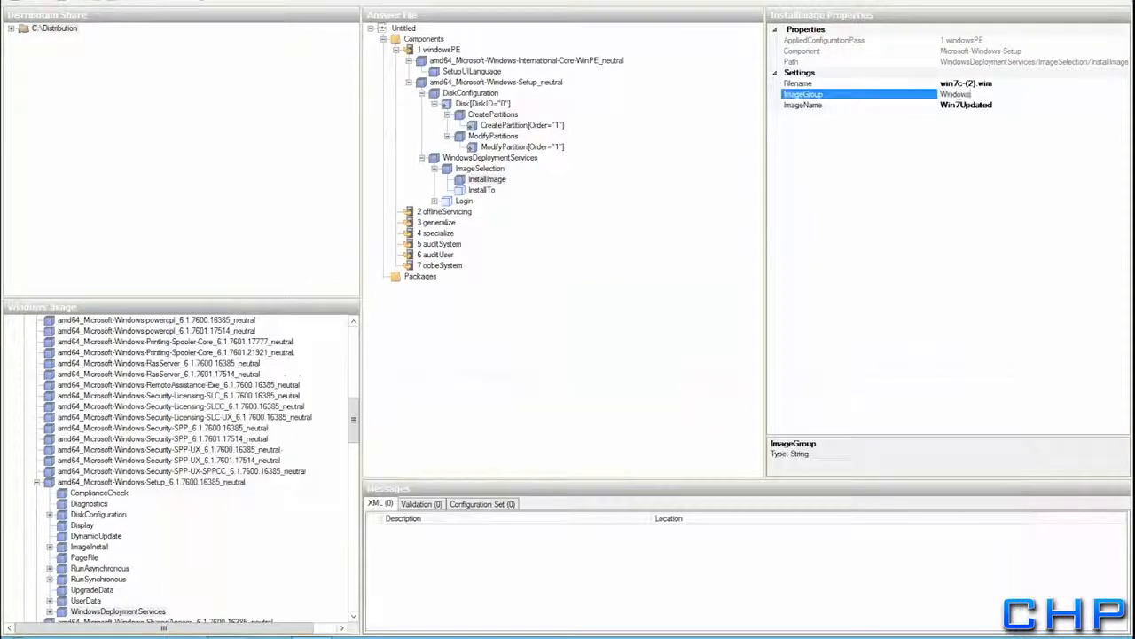
text( 7)
key(Return)
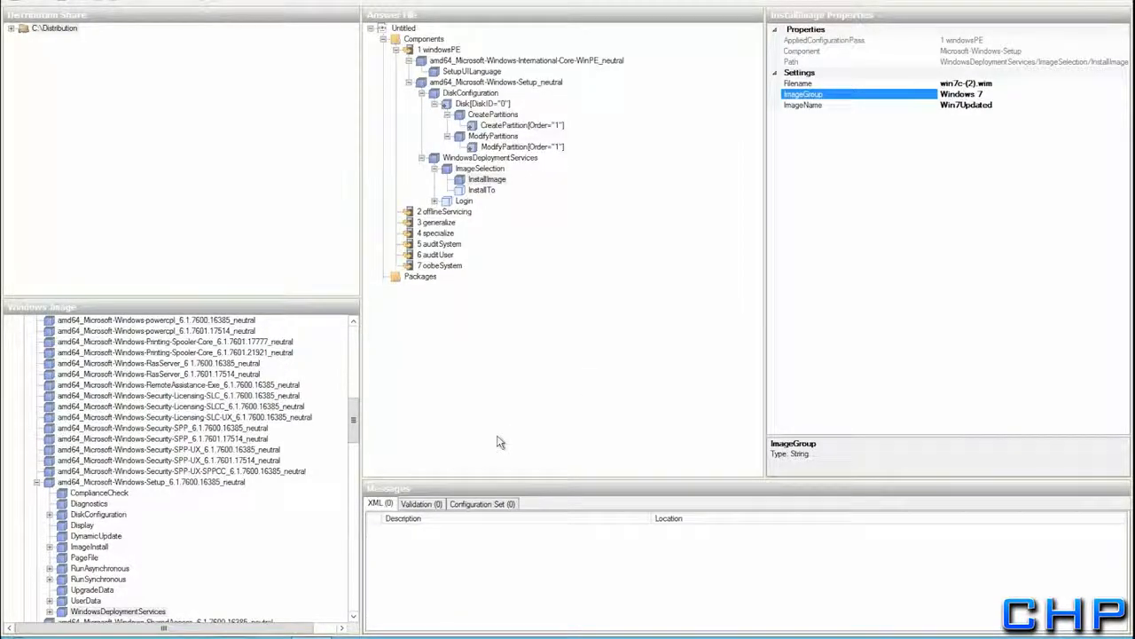
Point InstallTo at DiskID 0 and PartitionID 1, then expand Login to reveal Credentials
click(482, 190)
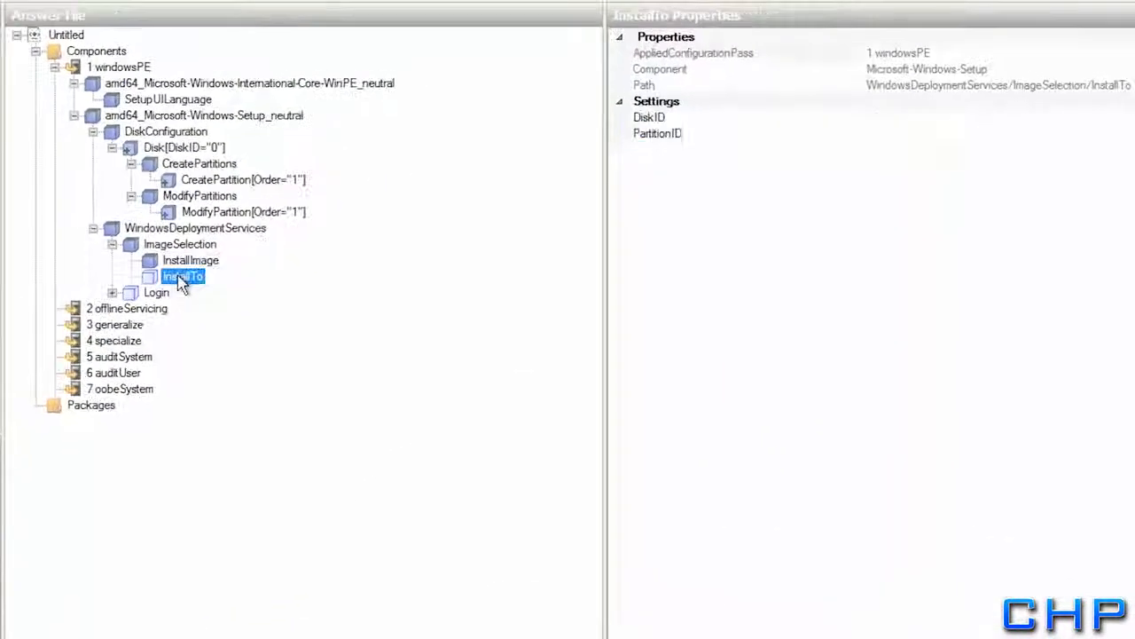
click(936, 117)
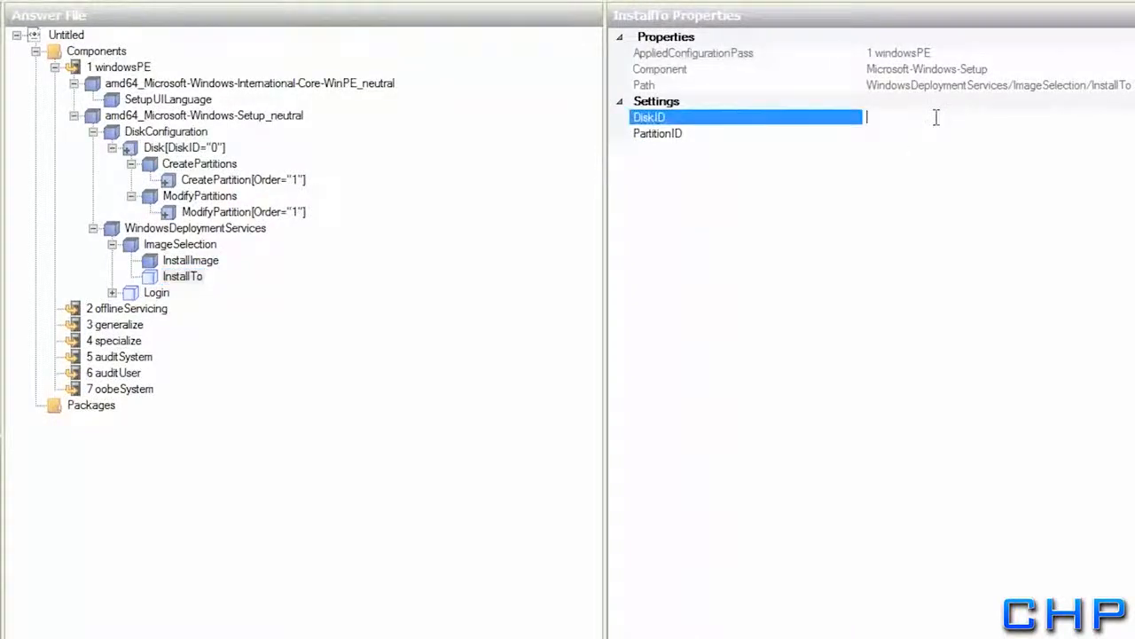
text(0)
click(897, 133)
text(1)
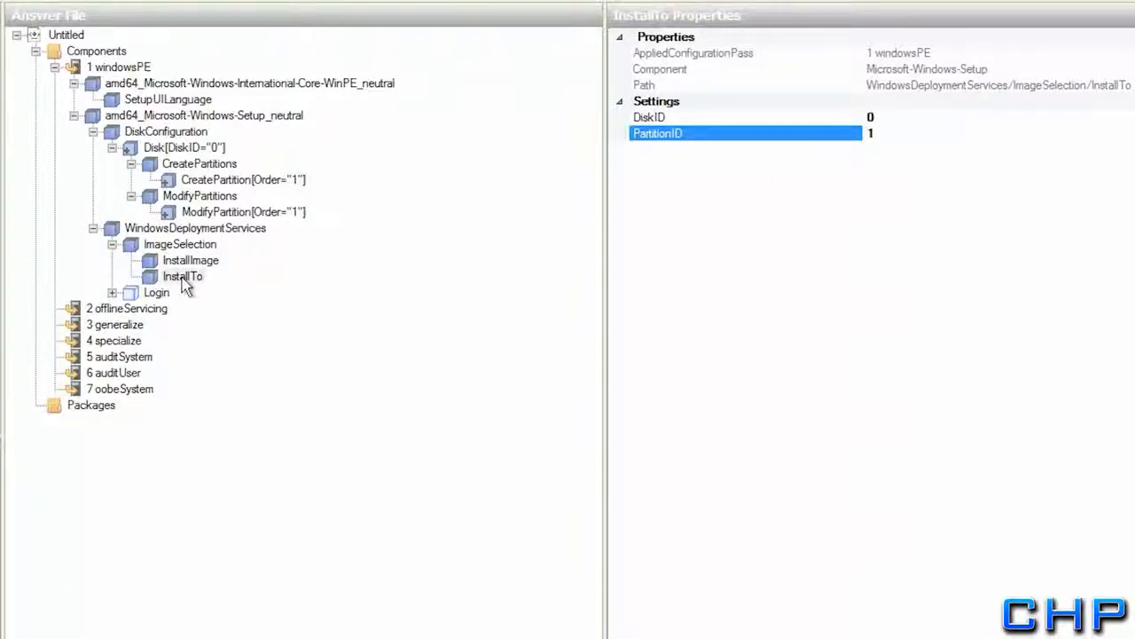
click(149, 292)
click(111, 292)
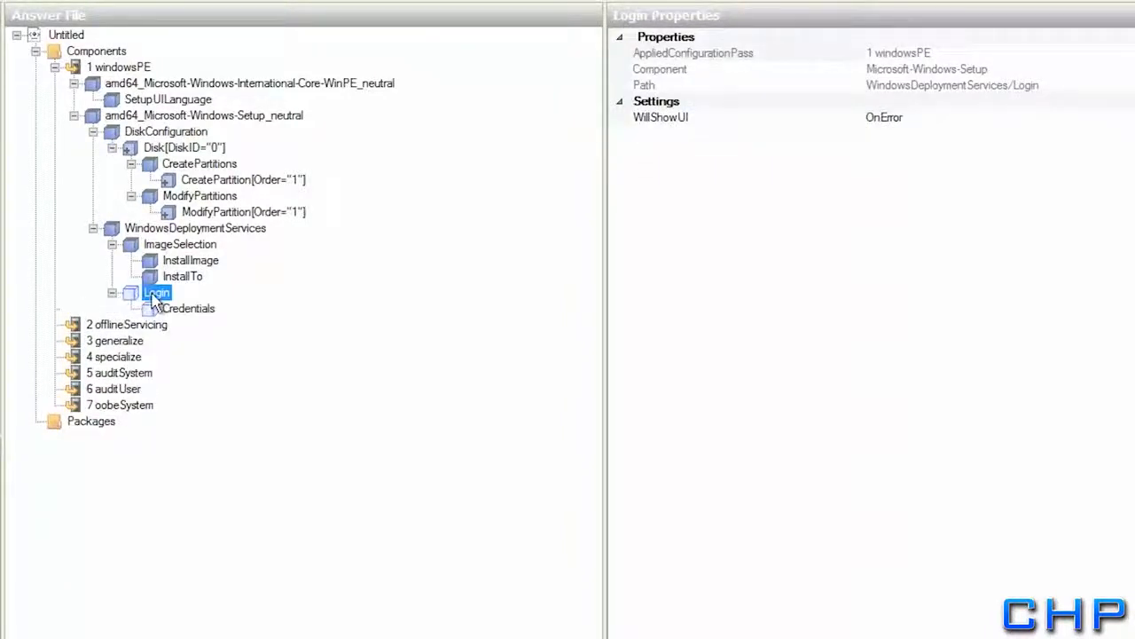
Enter domain rollingharrier.local plus the account username and password in WDS Login Credentials
click(182, 309)
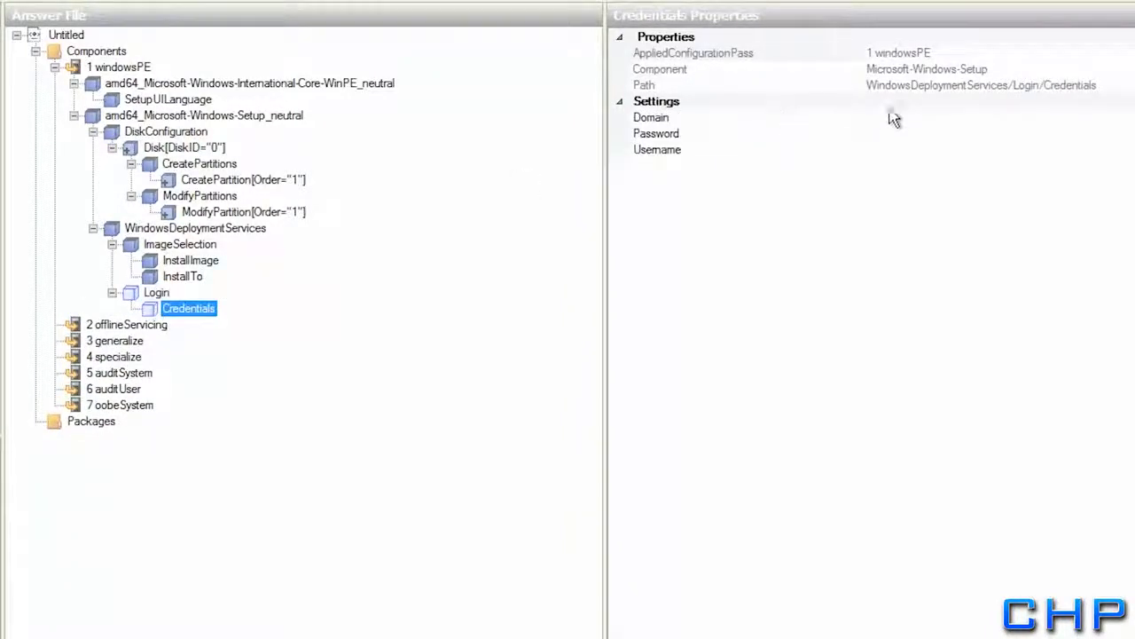
click(900, 120)
text(rollinghamer.loca)
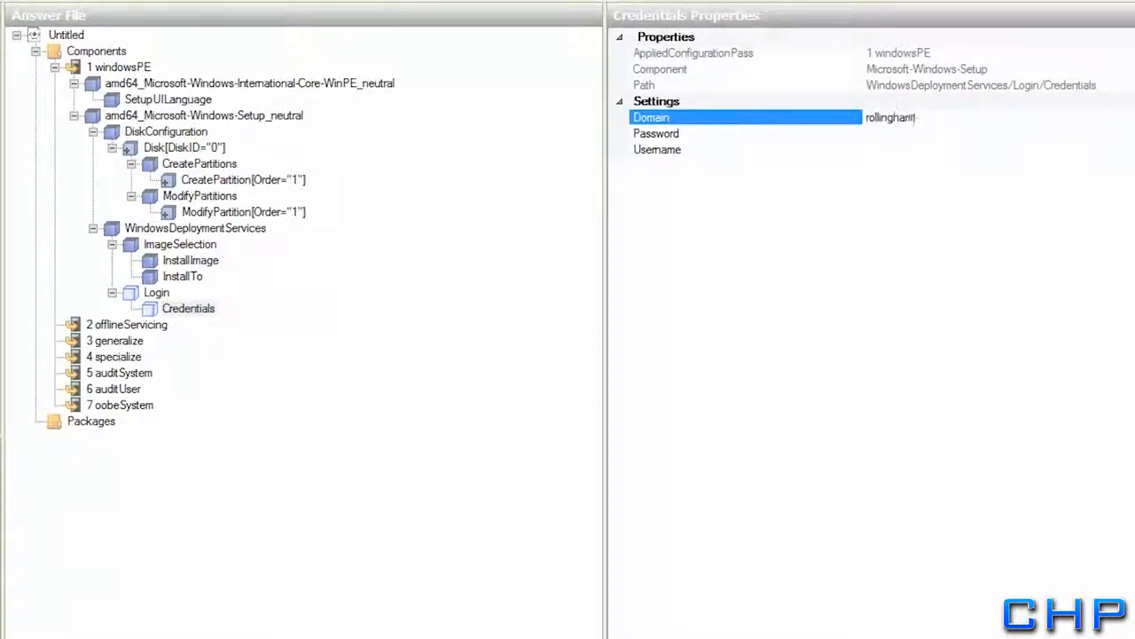
text(local)
key(Return)
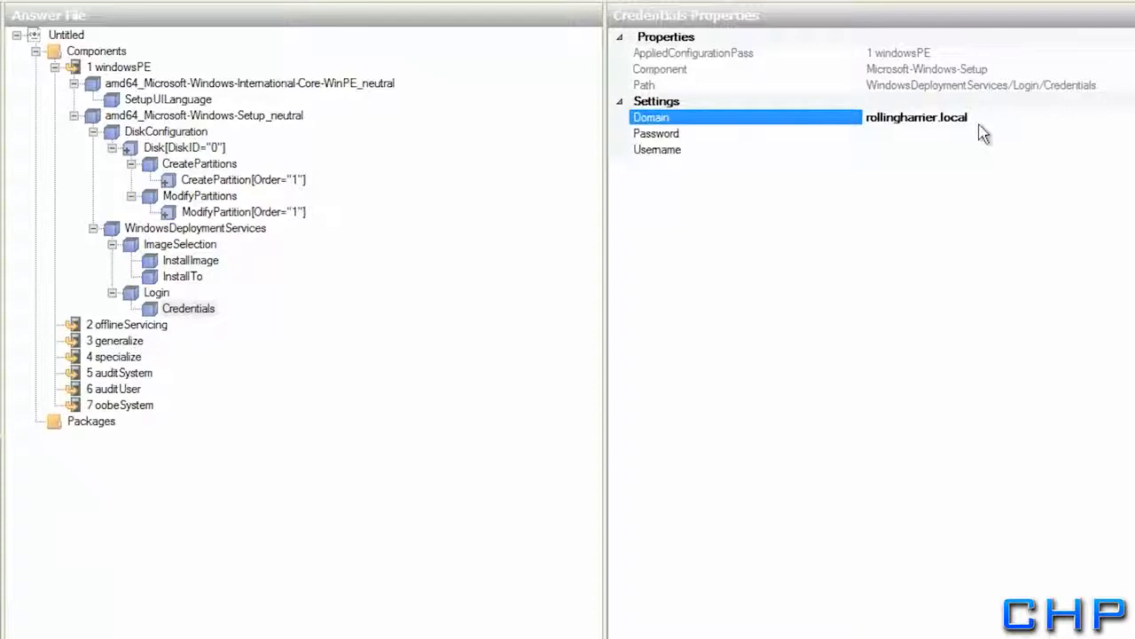
click(901, 149)
text(Admin1)
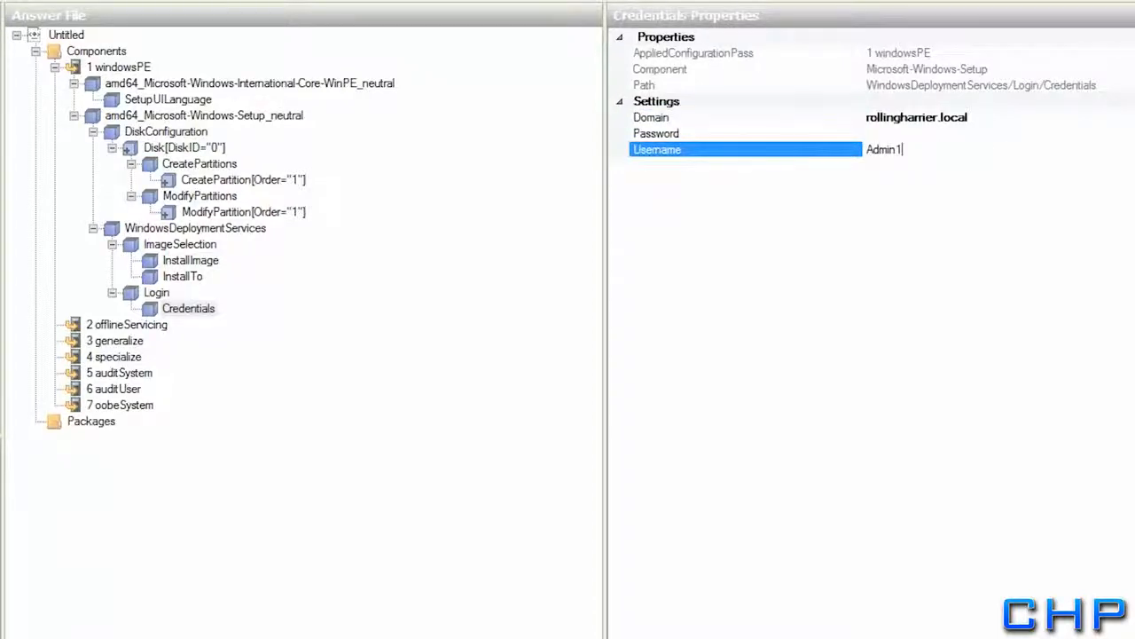
key(Return)
click(913, 134)
text(Pa$$)
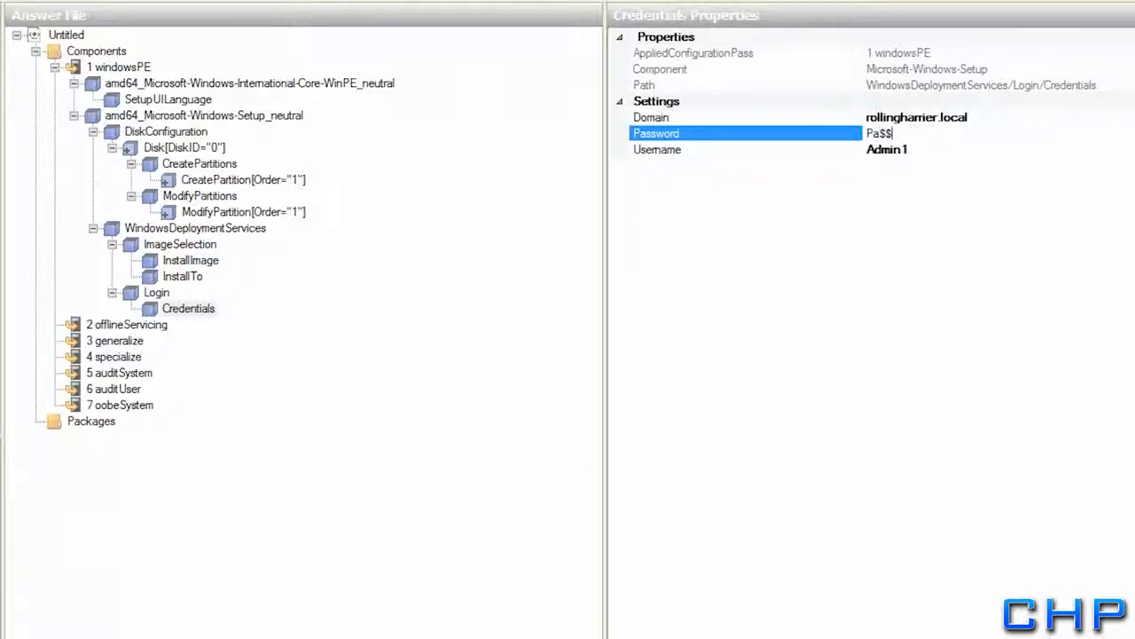
text(w0rd)
key(Return)
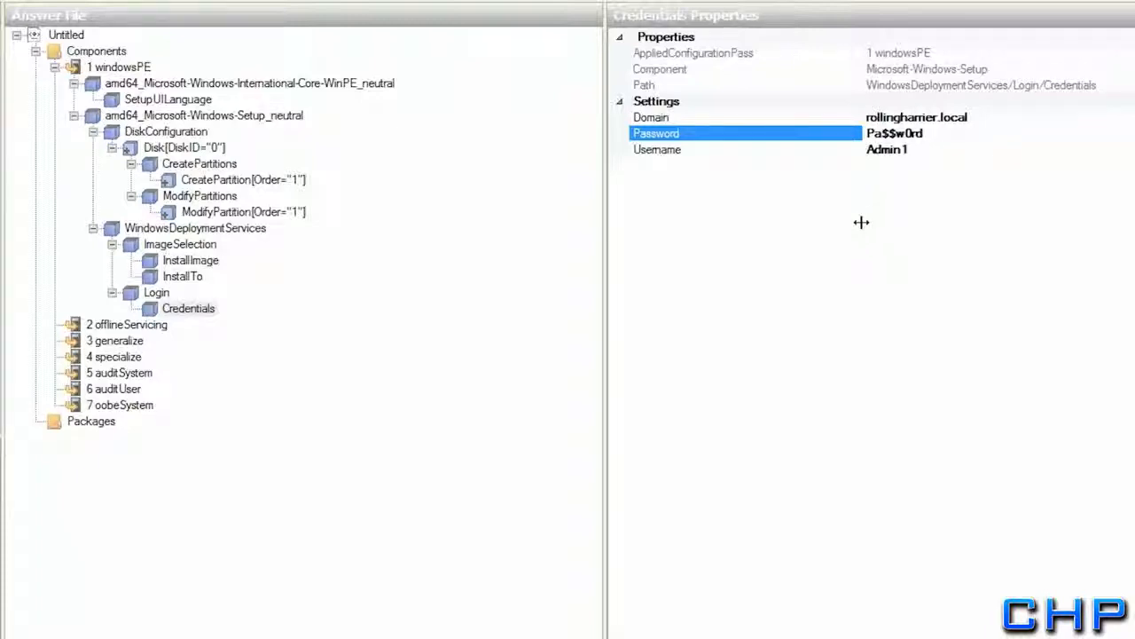
click(188, 308)
click(156, 292)
Review the InstallTo, InstallImage and ImageSelection settings of the answer file
click(178, 277)
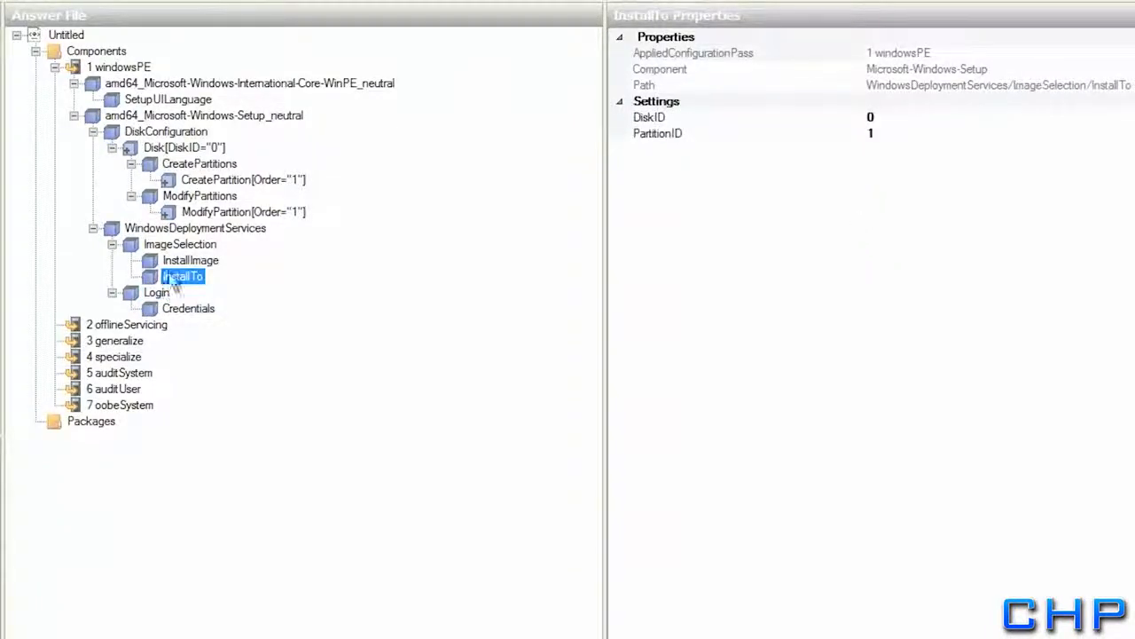
click(169, 260)
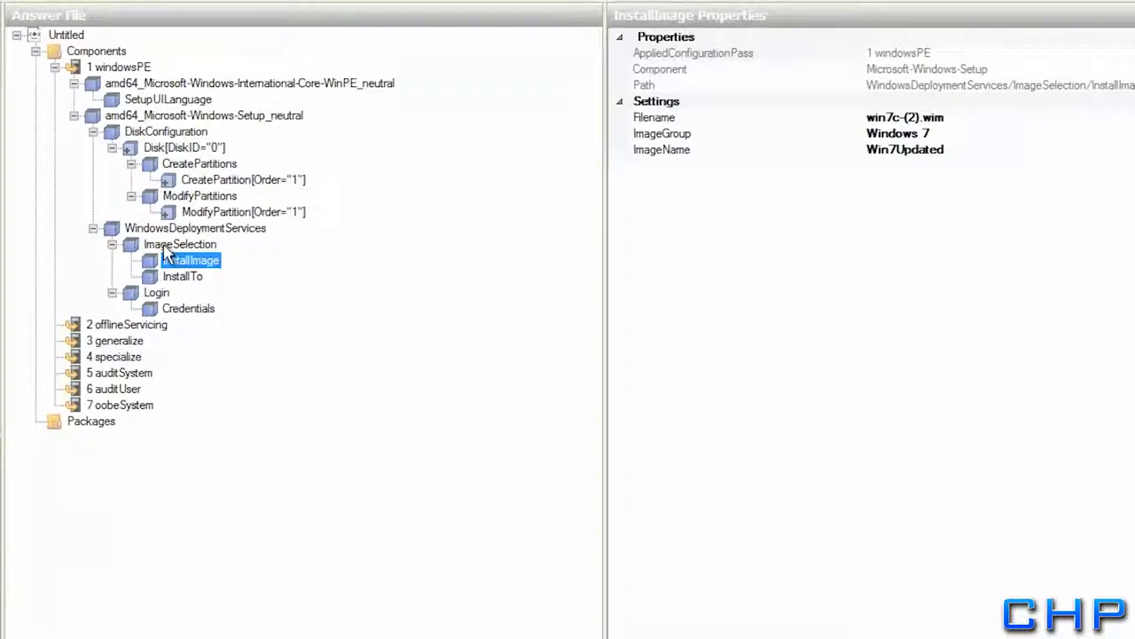
click(169, 246)
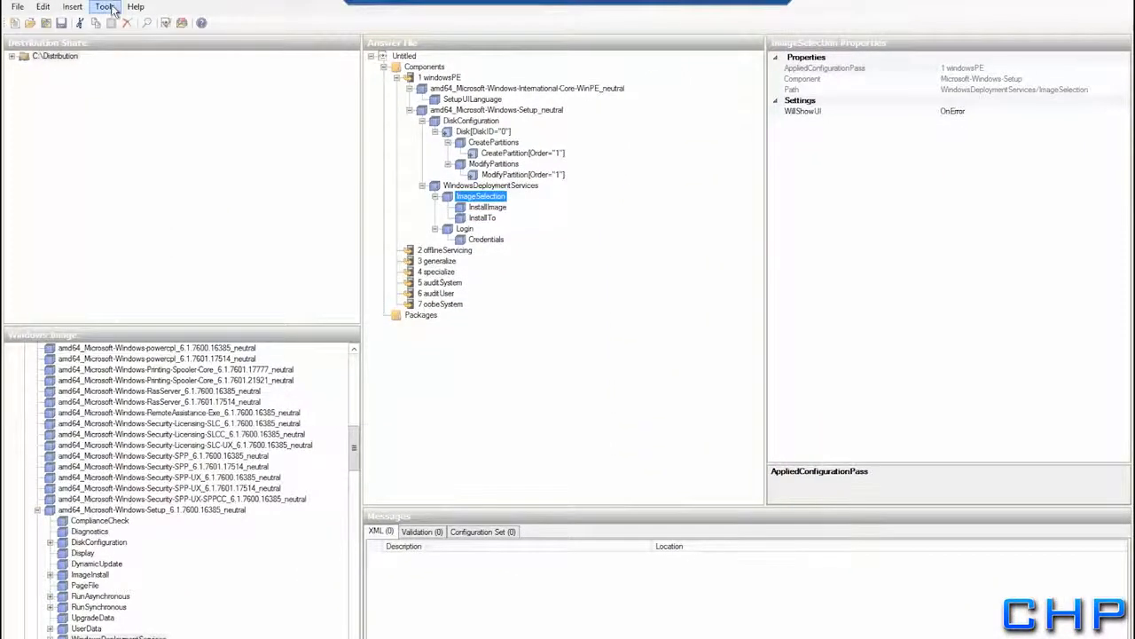
Validate the answer file with Tools > Validate Answer File and dismiss the result
click(106, 7)
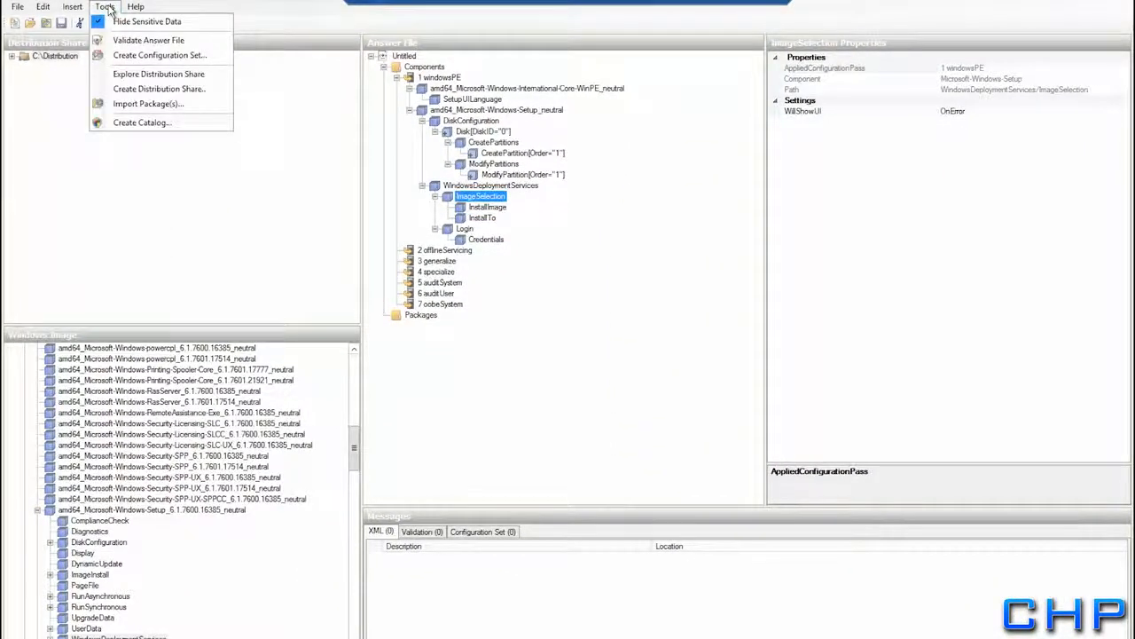
click(105, 40)
key(Return)
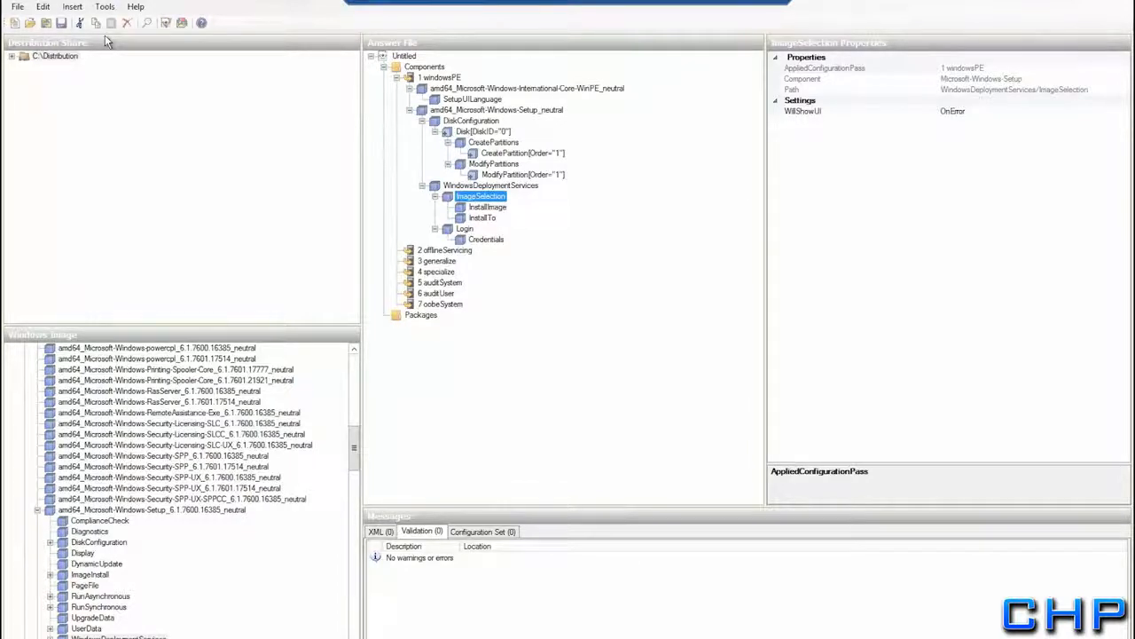
click(18, 7)
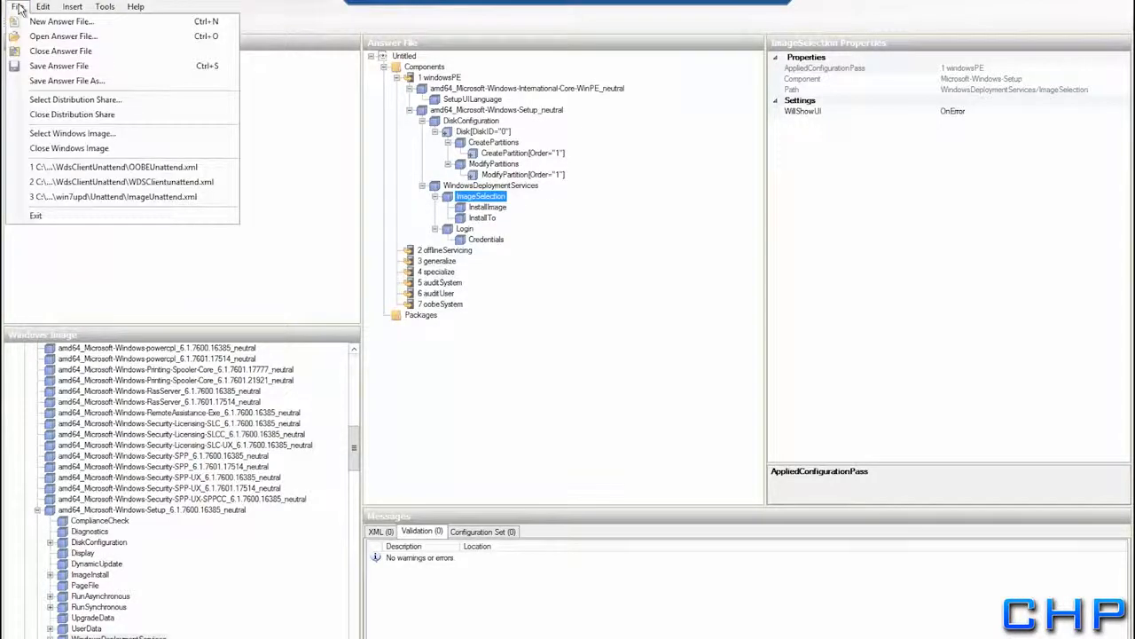
Save the answer file as WDSClientunattend.xml in C:\RemoteInstall\WdsClientUnattend
click(39, 67)
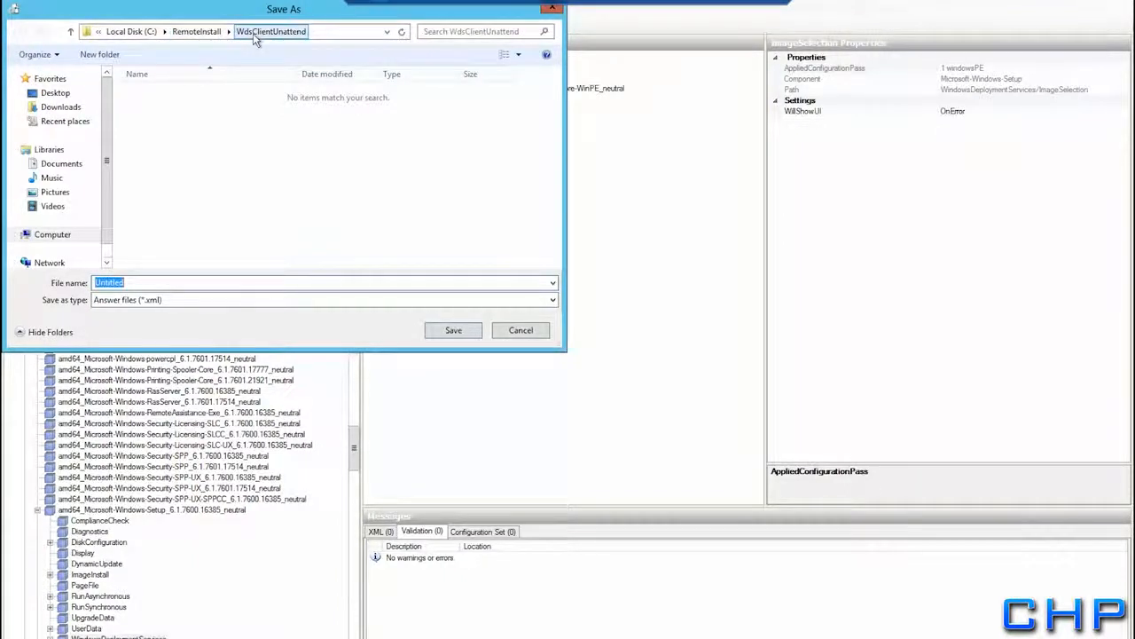
click(144, 282)
drag(143, 282, 87, 284)
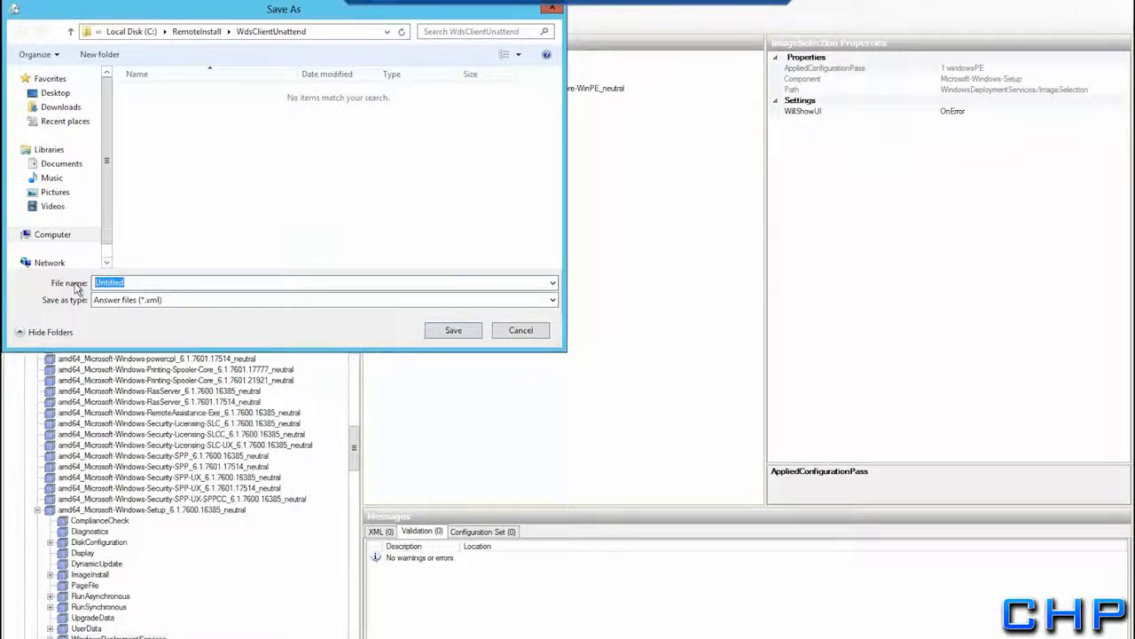
text(WDS)
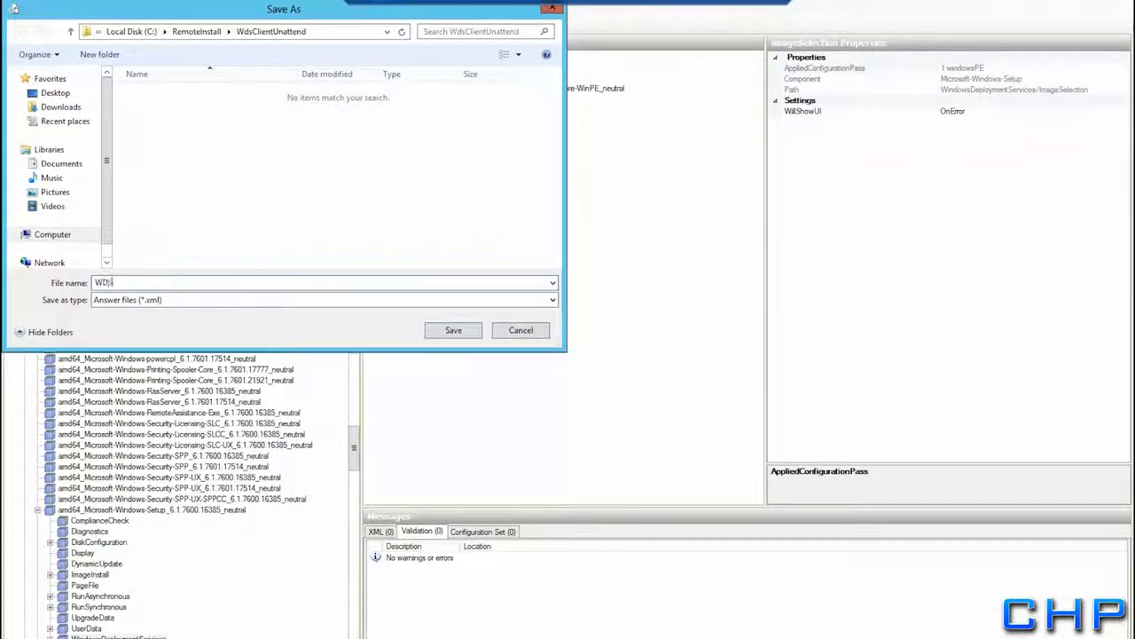
text(Client)
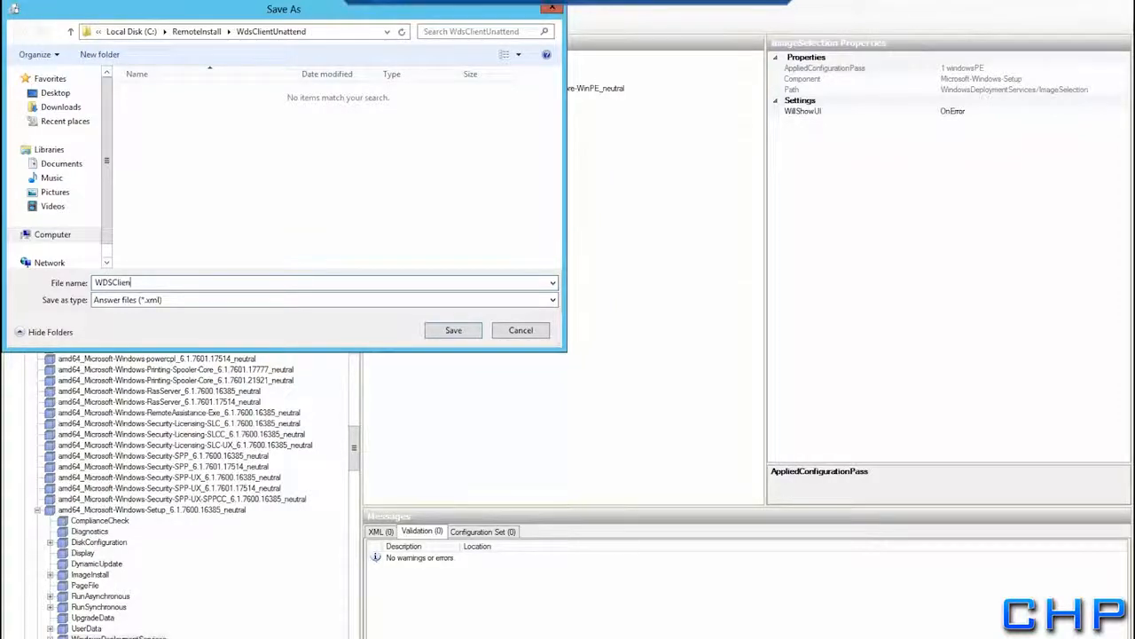
text(unattend)
click(450, 333)
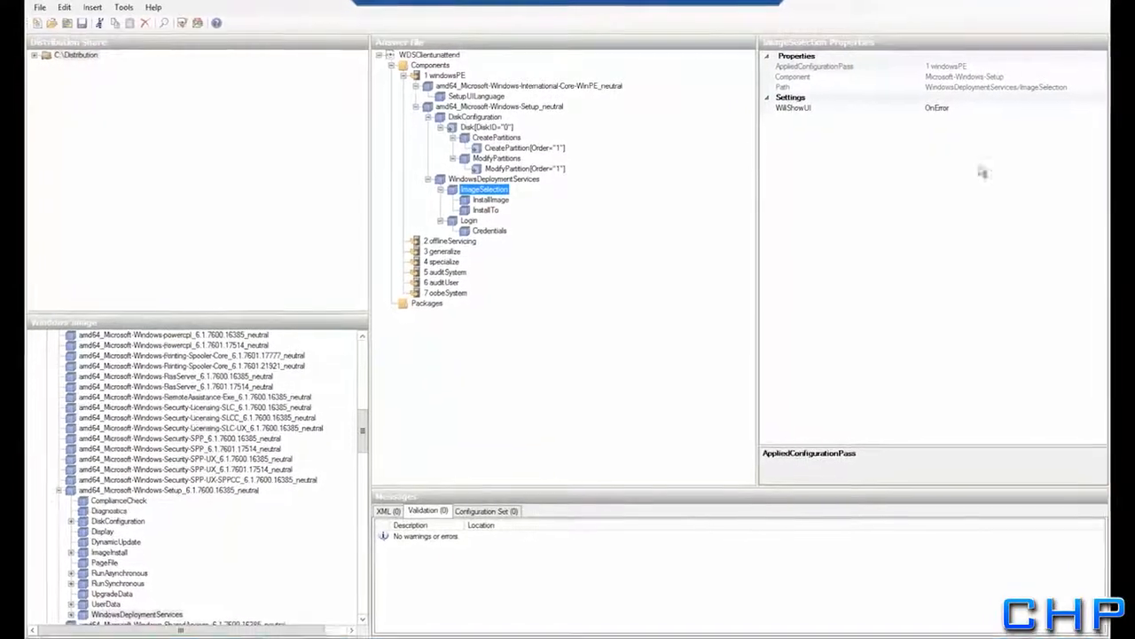
mouse_move(1134, 1)
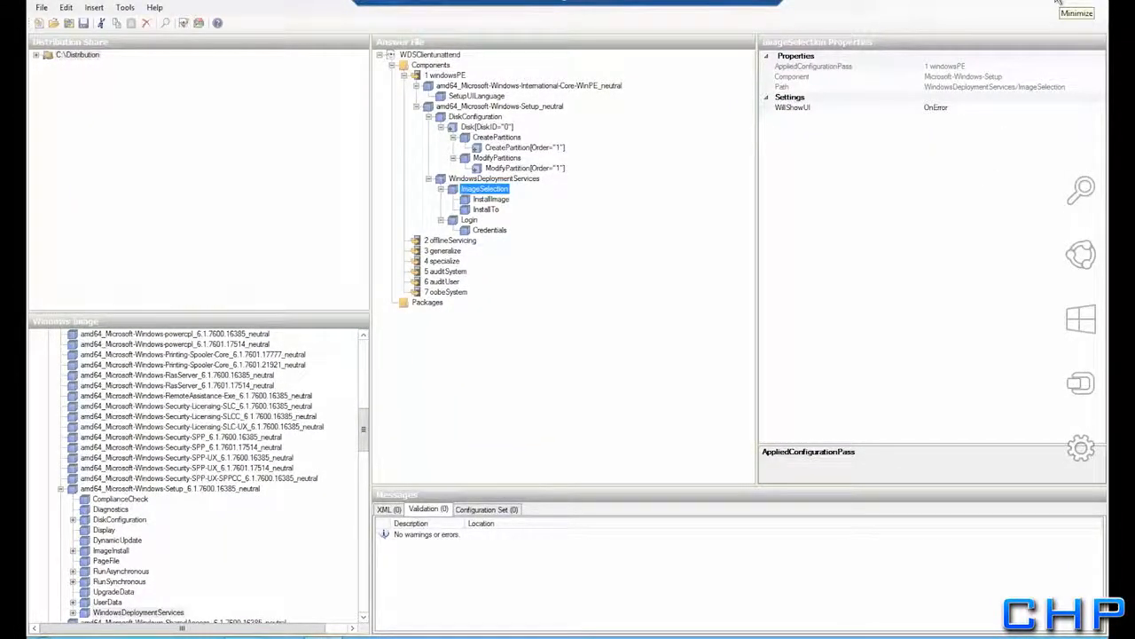
In the Extra.rollingharrier.local server's Client properties, enable unattended installation
click(1058, 5)
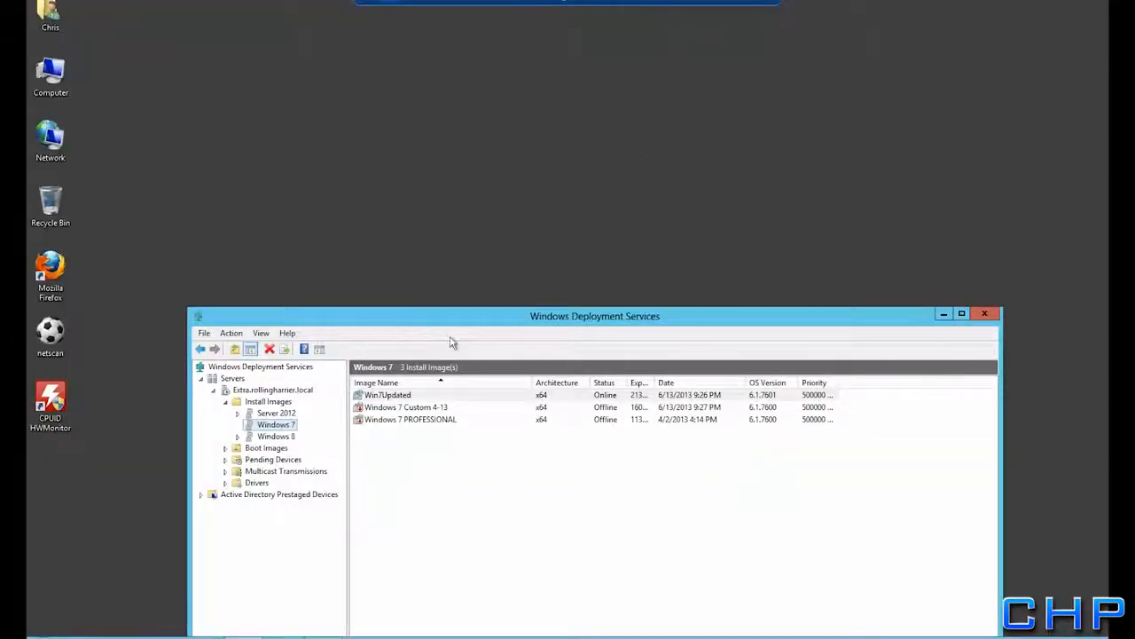
drag(473, 318, 448, 102)
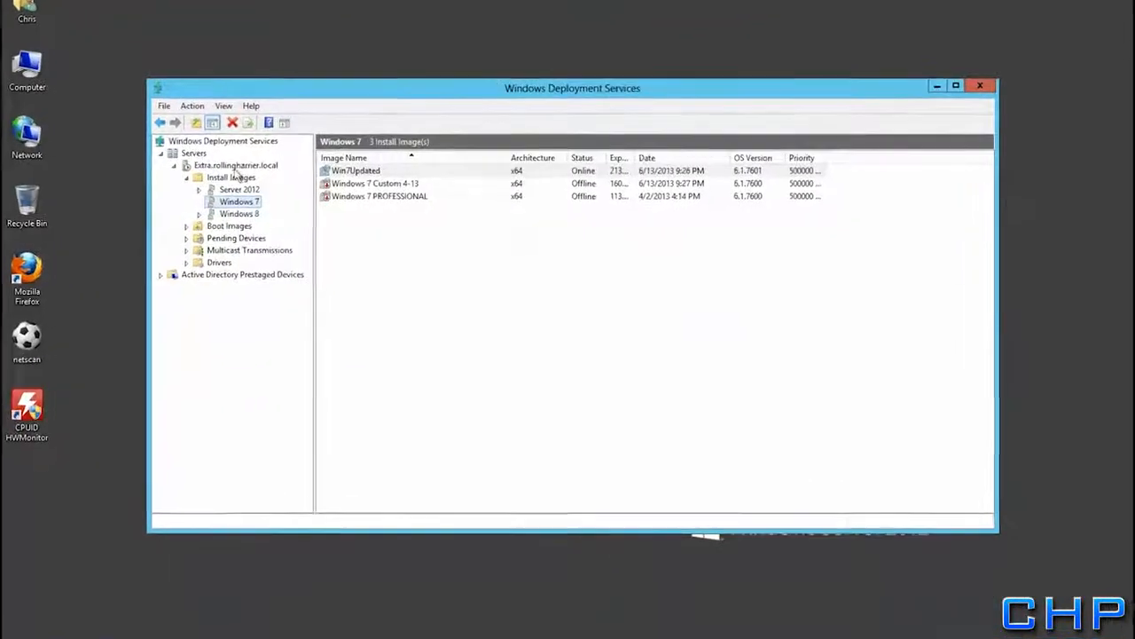
click(232, 167)
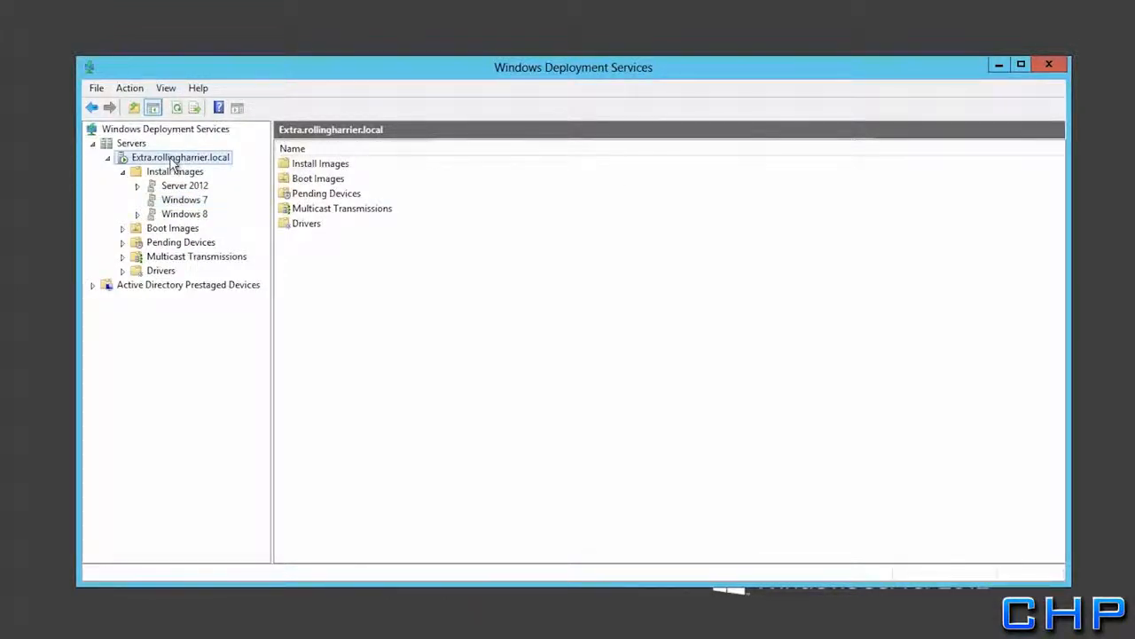
right_click(170, 158)
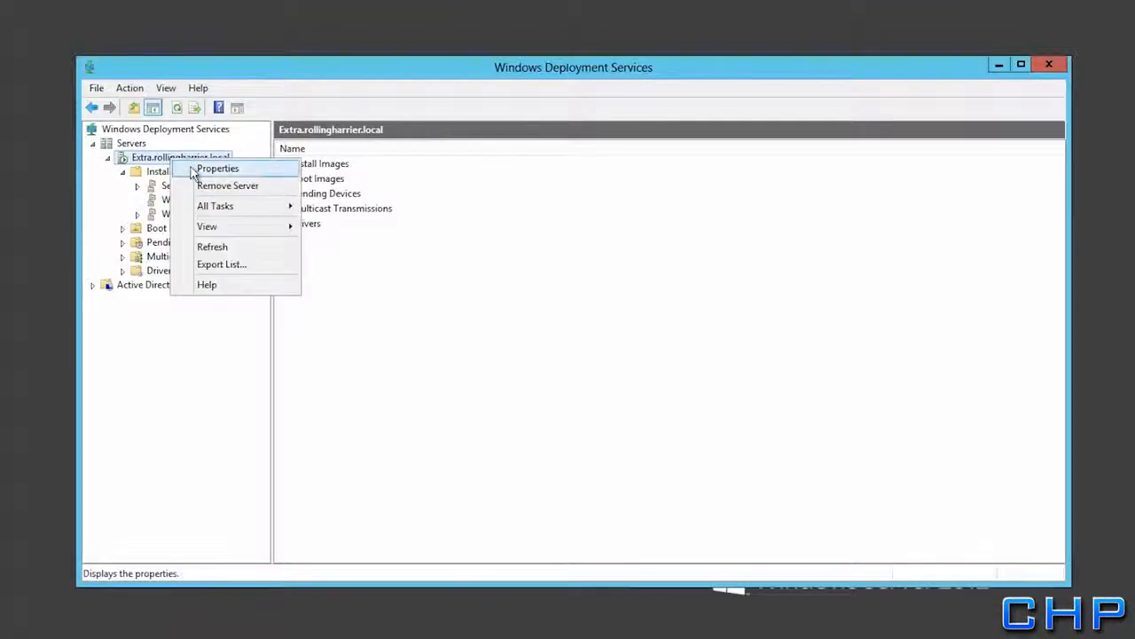
click(213, 168)
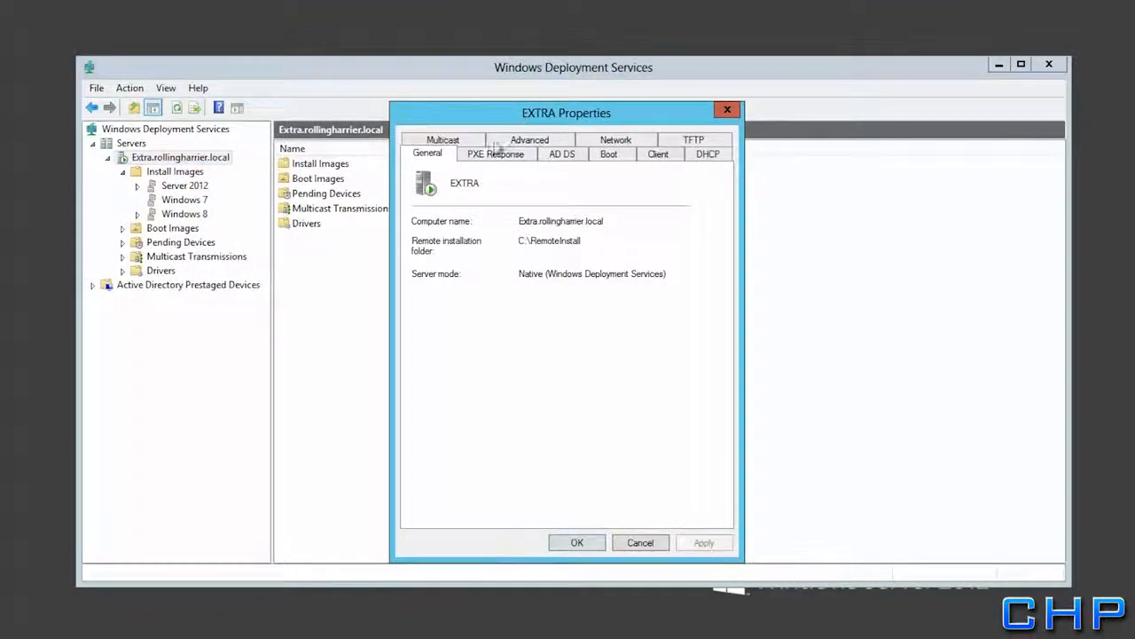
click(658, 155)
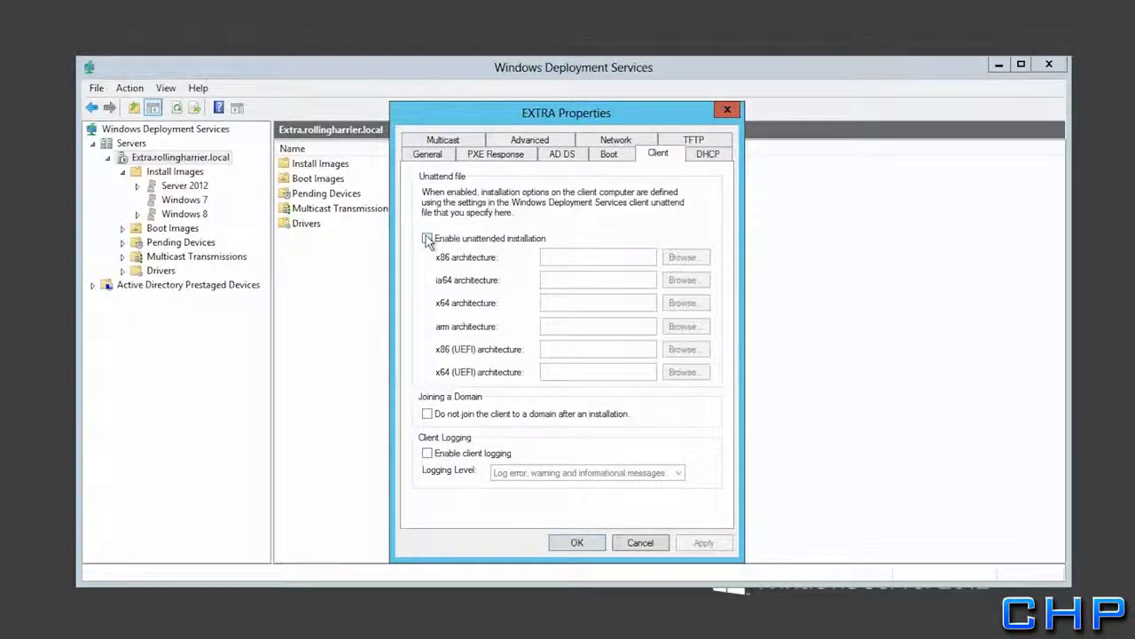
click(427, 238)
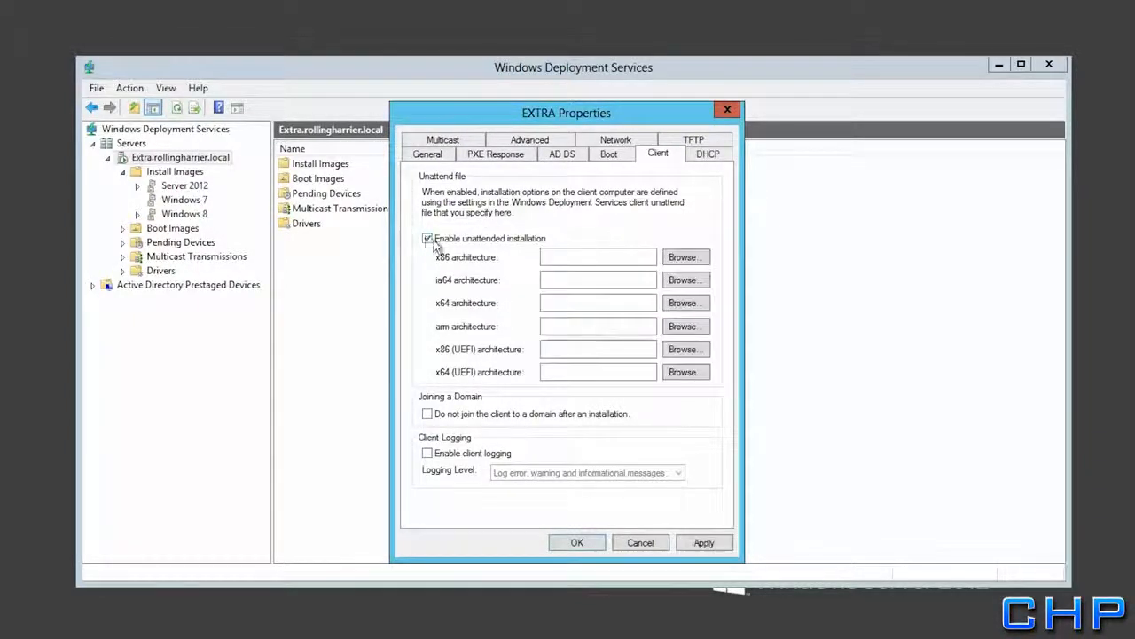
Browse to WDSClientunattend as the x64 unattend file, then apply and close the properties
click(690, 306)
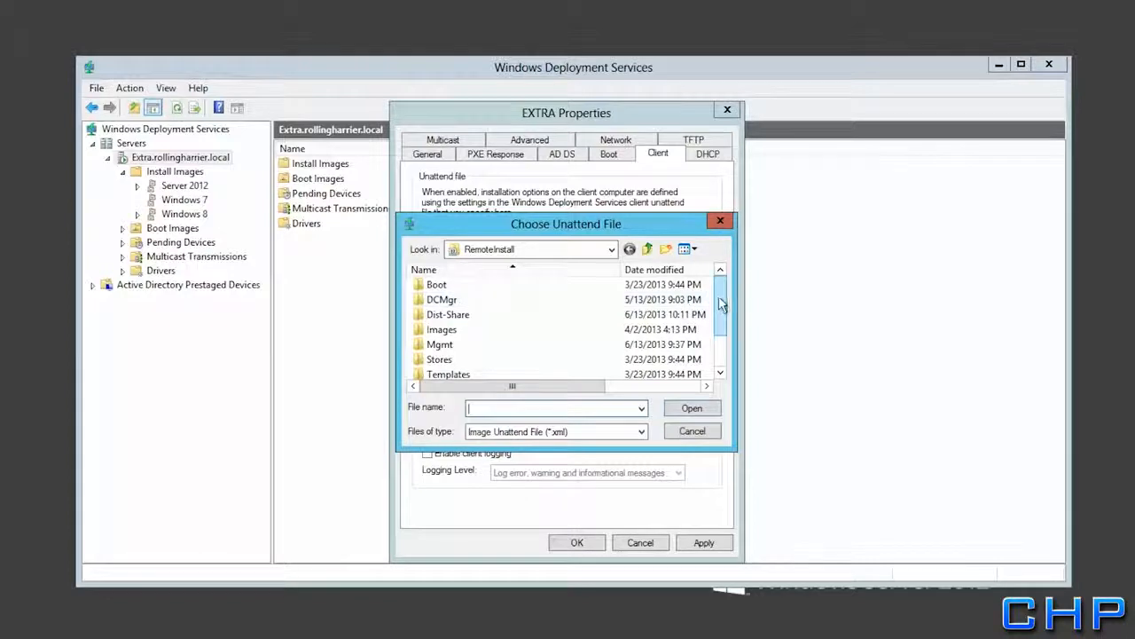
drag(720, 303, 722, 324)
double_click(470, 371)
click(460, 286)
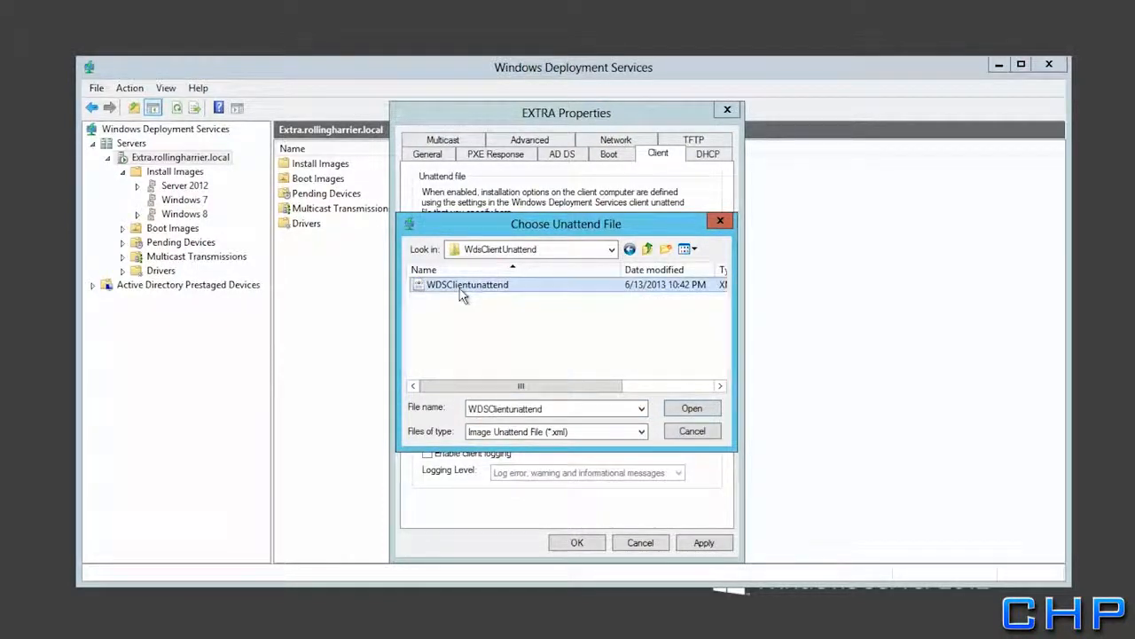
click(690, 410)
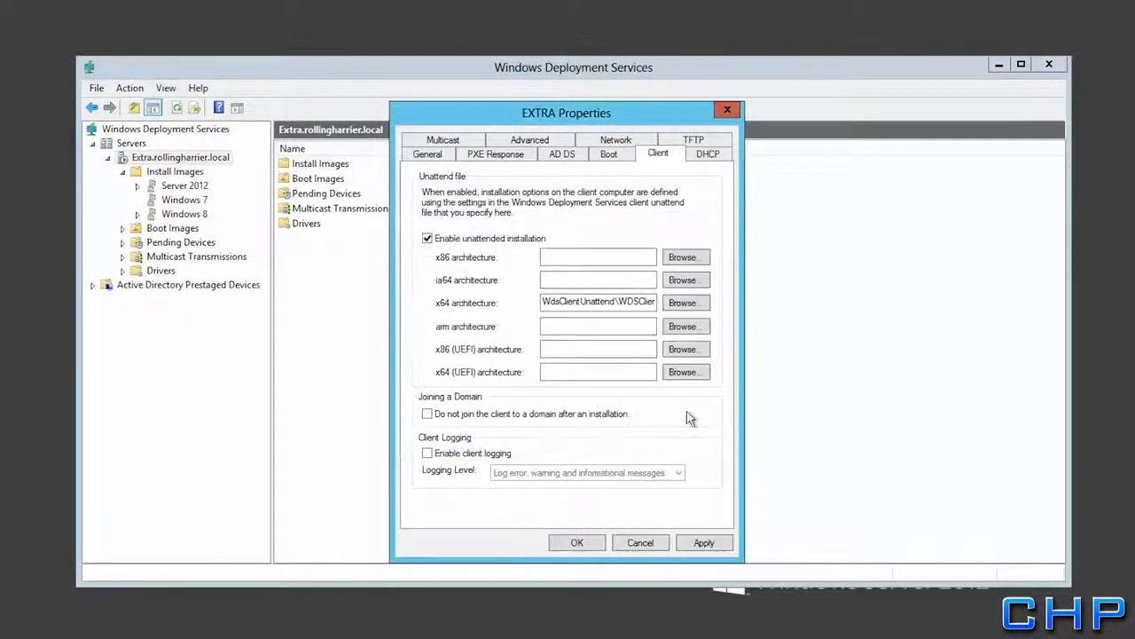
click(704, 545)
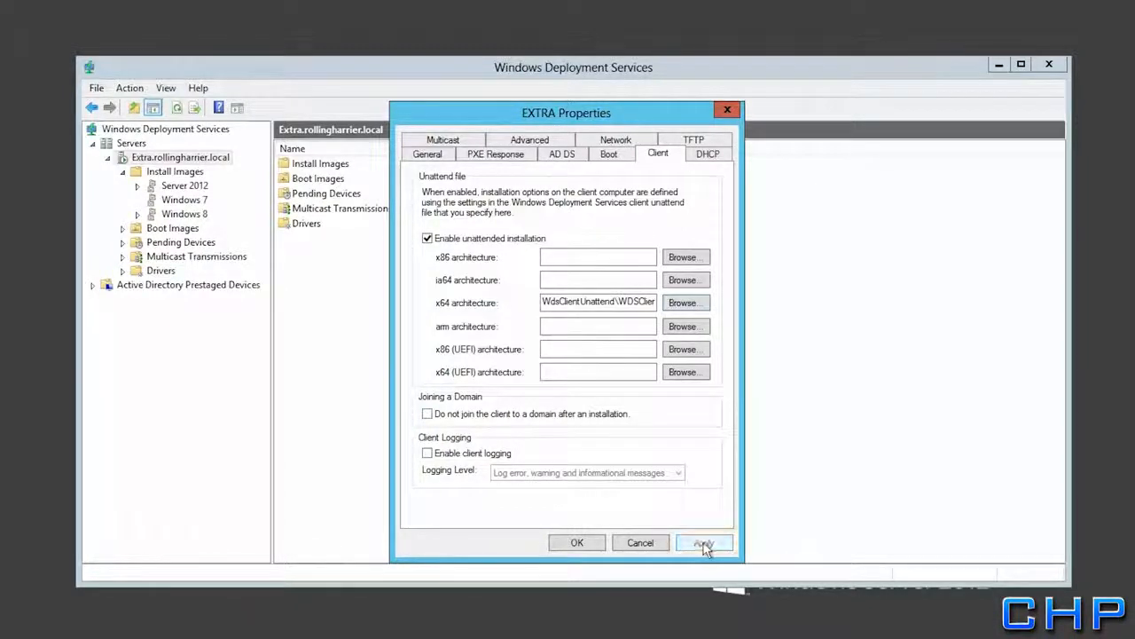
click(574, 543)
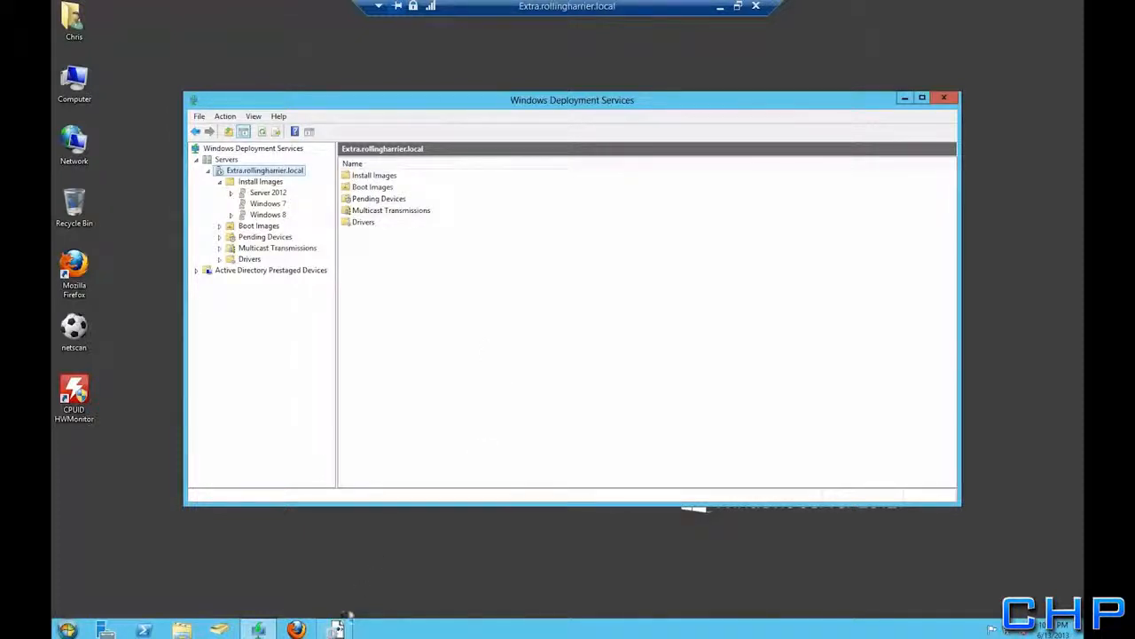
Return to Windows System Image Manager and start a new, empty answer file
click(337, 630)
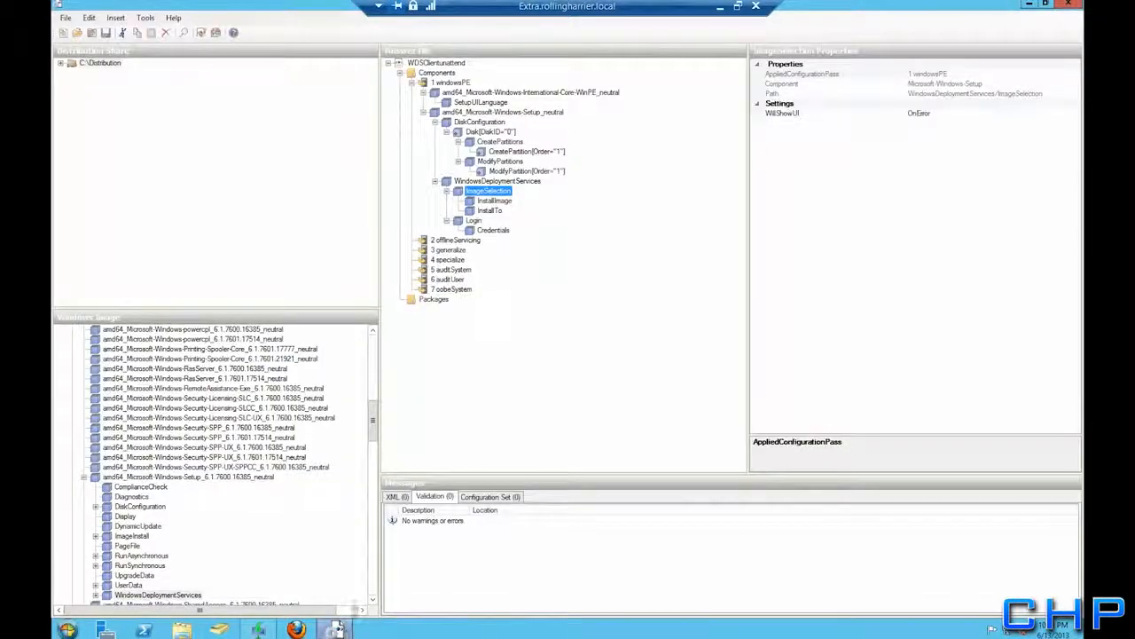
click(66, 18)
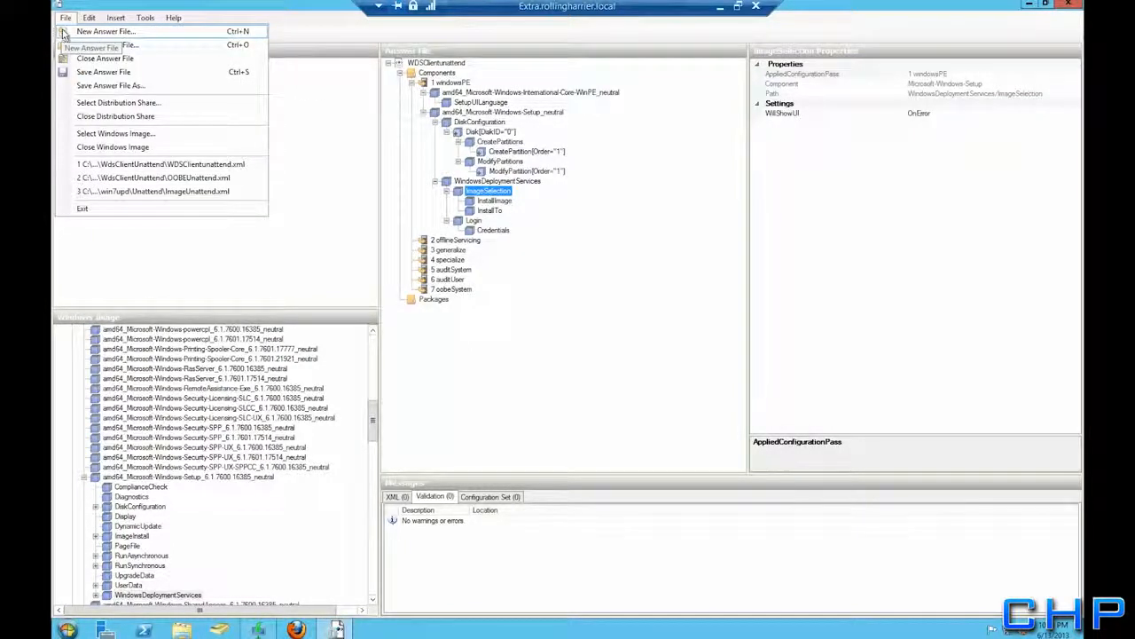
click(63, 32)
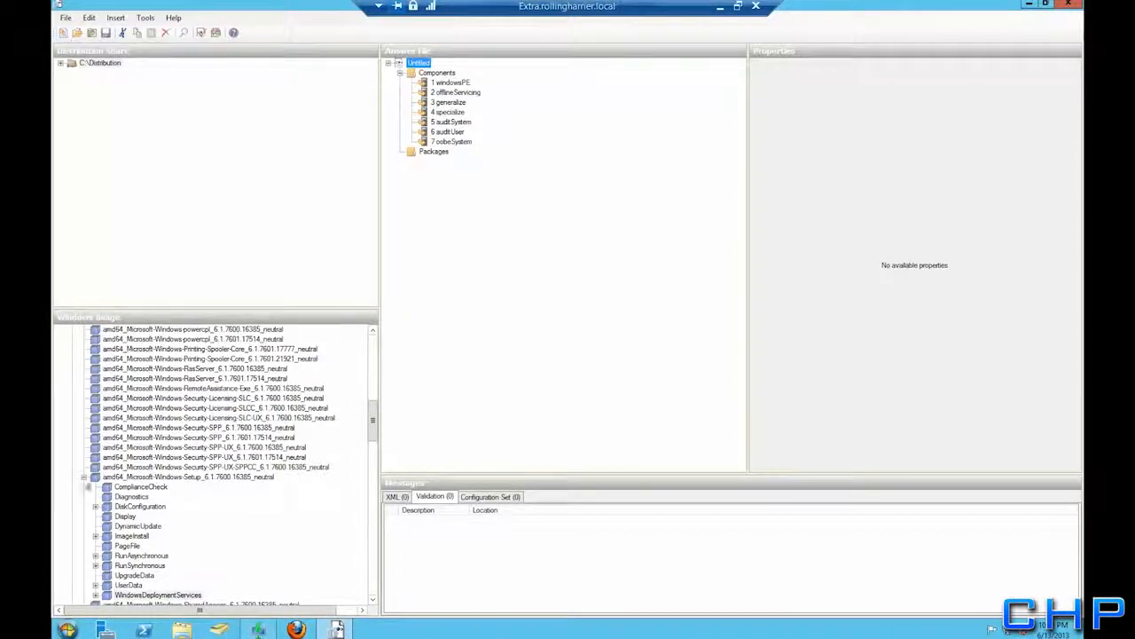
Collapse Microsoft-Windows-Setup and expand amd64_Microsoft-Windows-Shell-Setup_6.1.7600.16385_neutral in the Windows Image pane
click(84, 477)
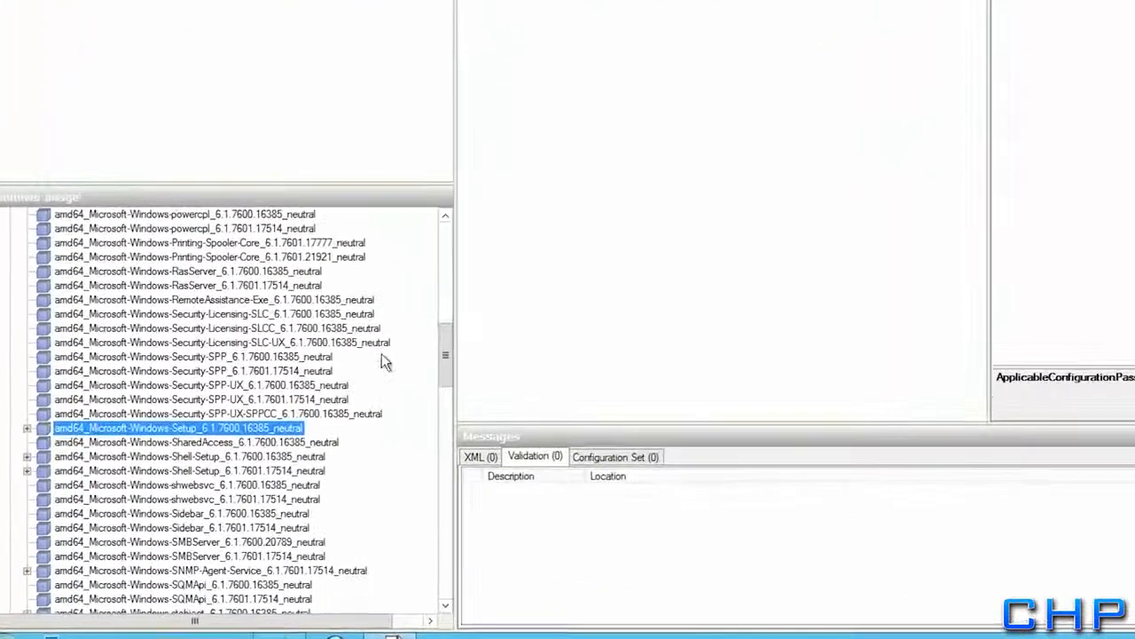
scroll(479, 327, down, 1)
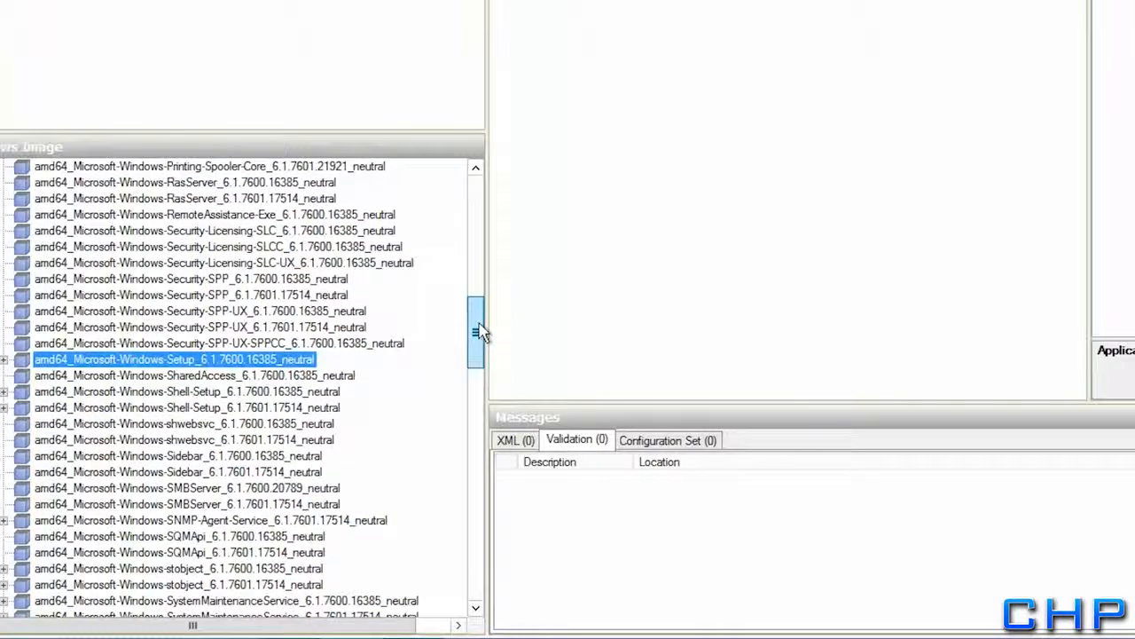
click(180, 392)
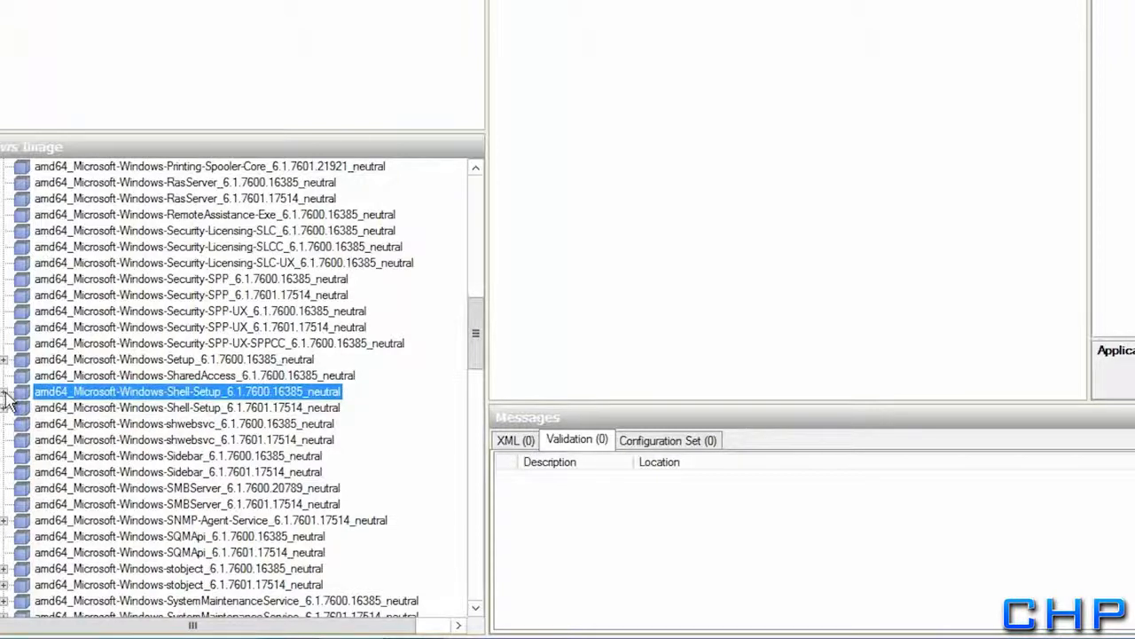
click(5, 393)
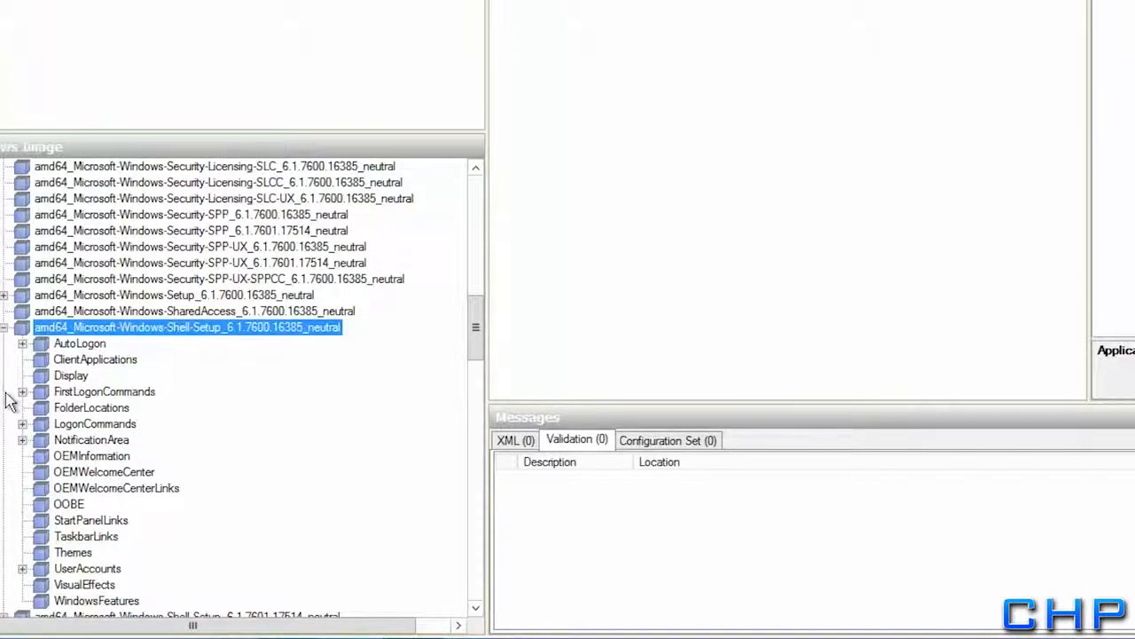
Add Shell-Setup to the 4 specialize pass and delete its AutoLogon and other sub-setting groups
right_click(68, 335)
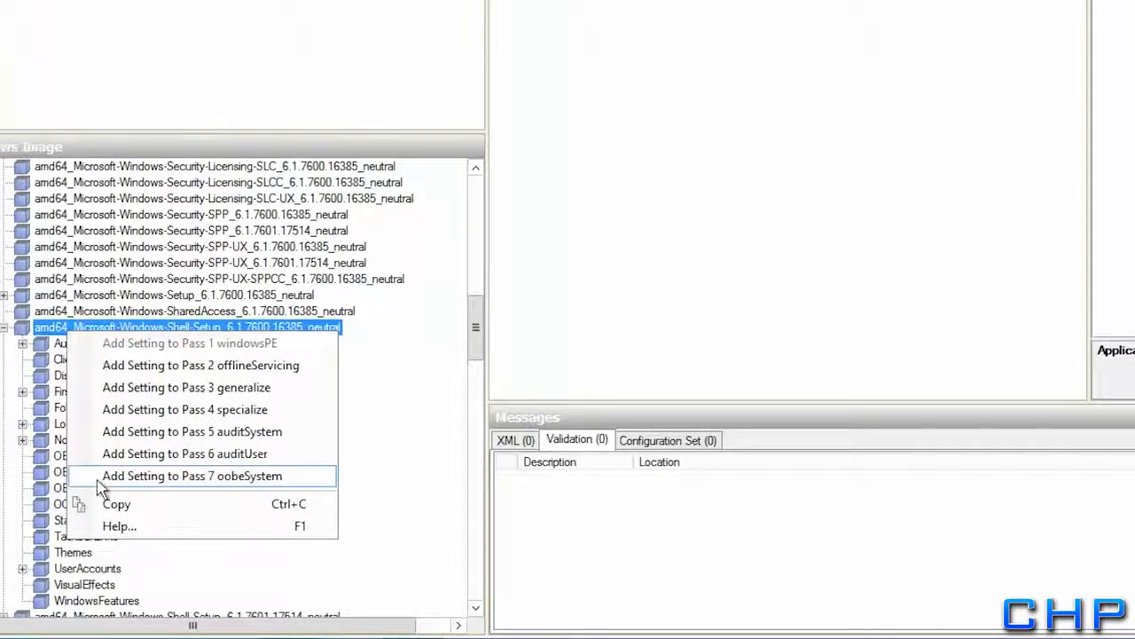
click(115, 409)
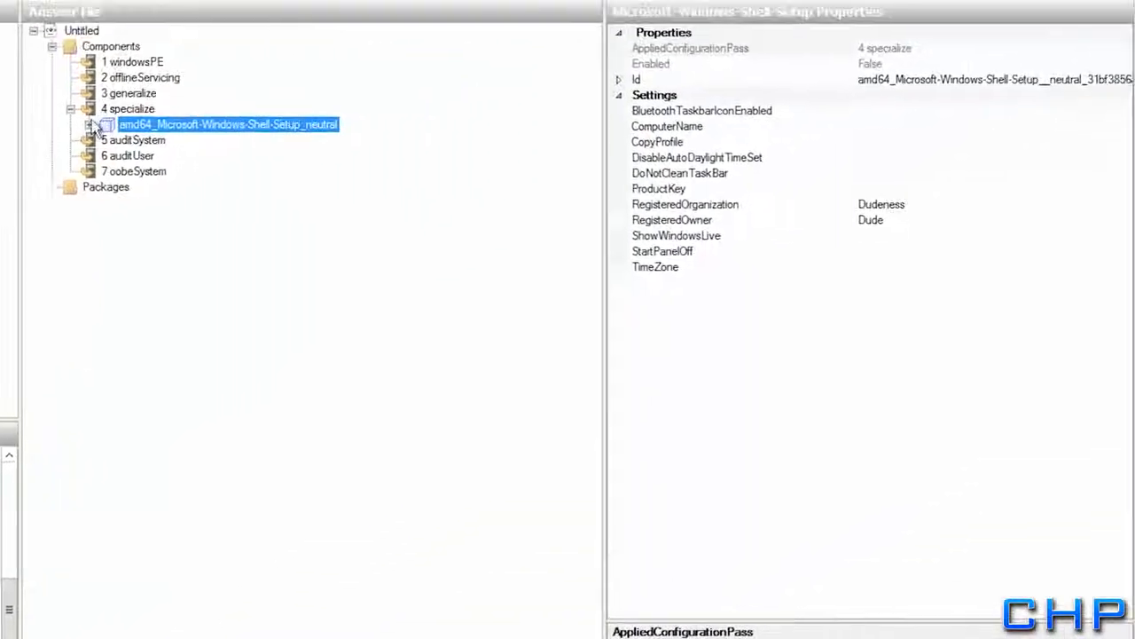
click(89, 124)
click(158, 144)
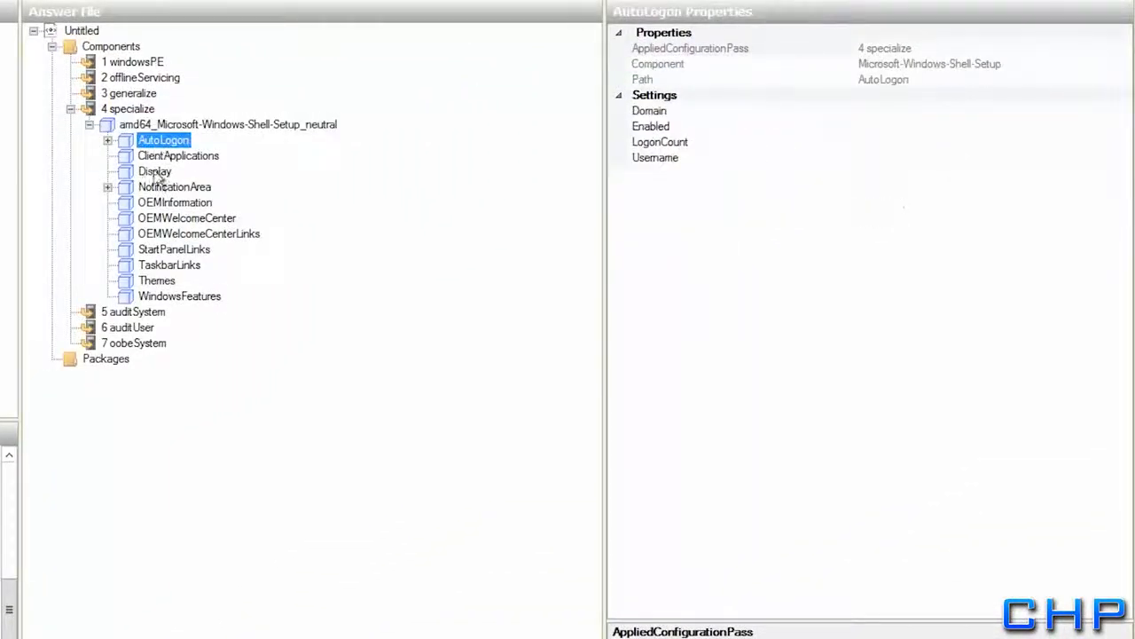
click(149, 298)
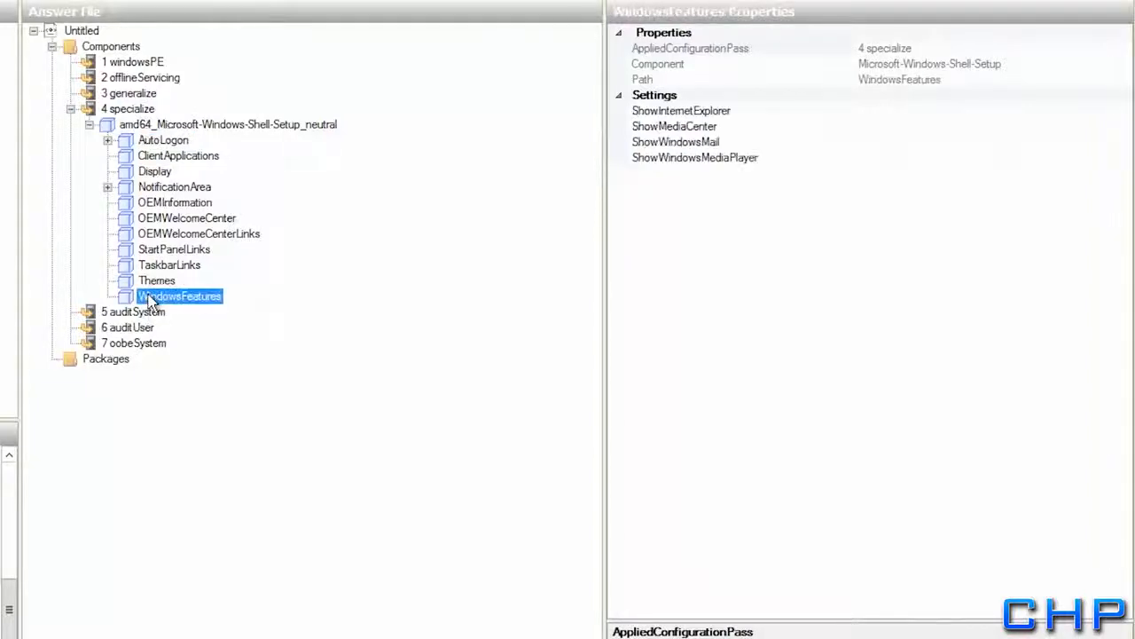
click(149, 143)
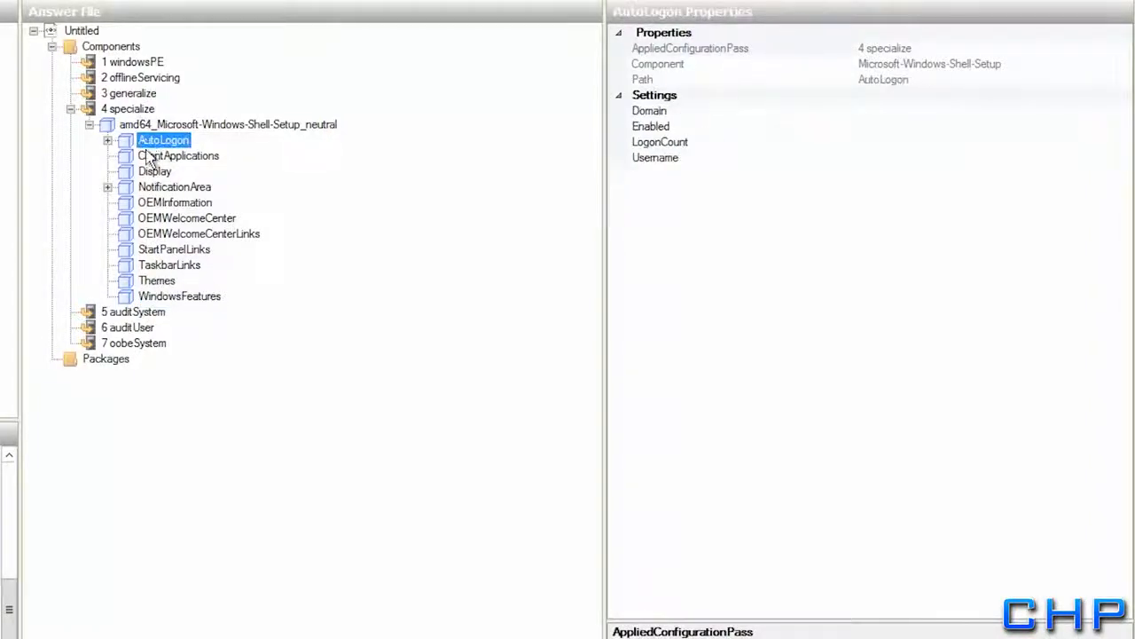
key(Delete)
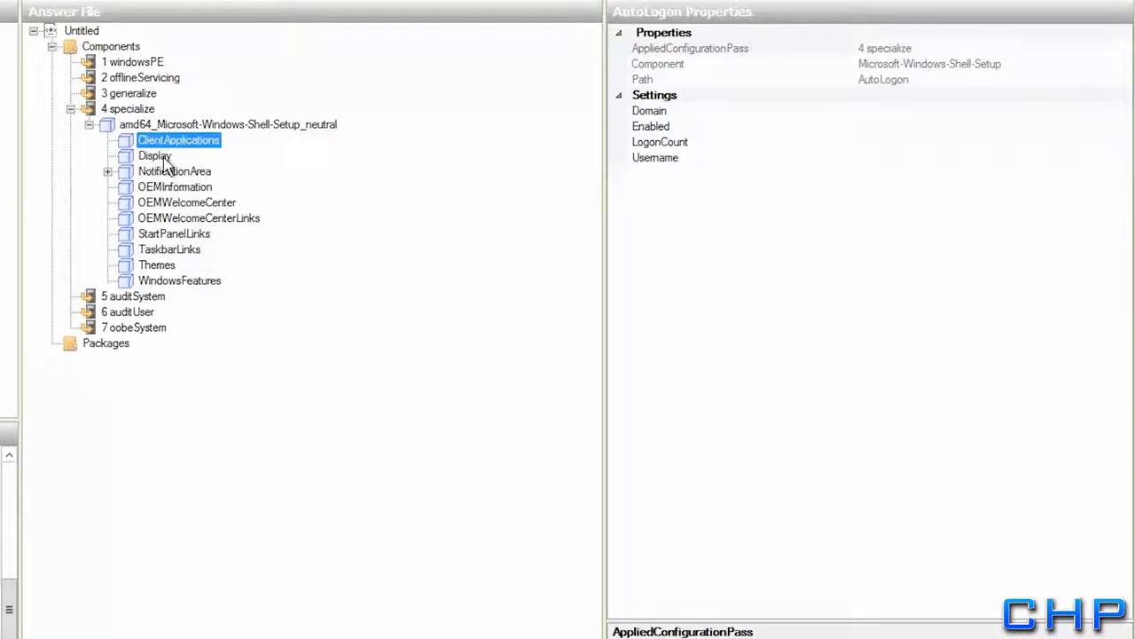
key(Delete)
key(Delete)
key(Delete)
key(Delete)
key(Delete)
key(Delete)
key(Delete)
key(Delete)
key(Delete)
key(Delete)
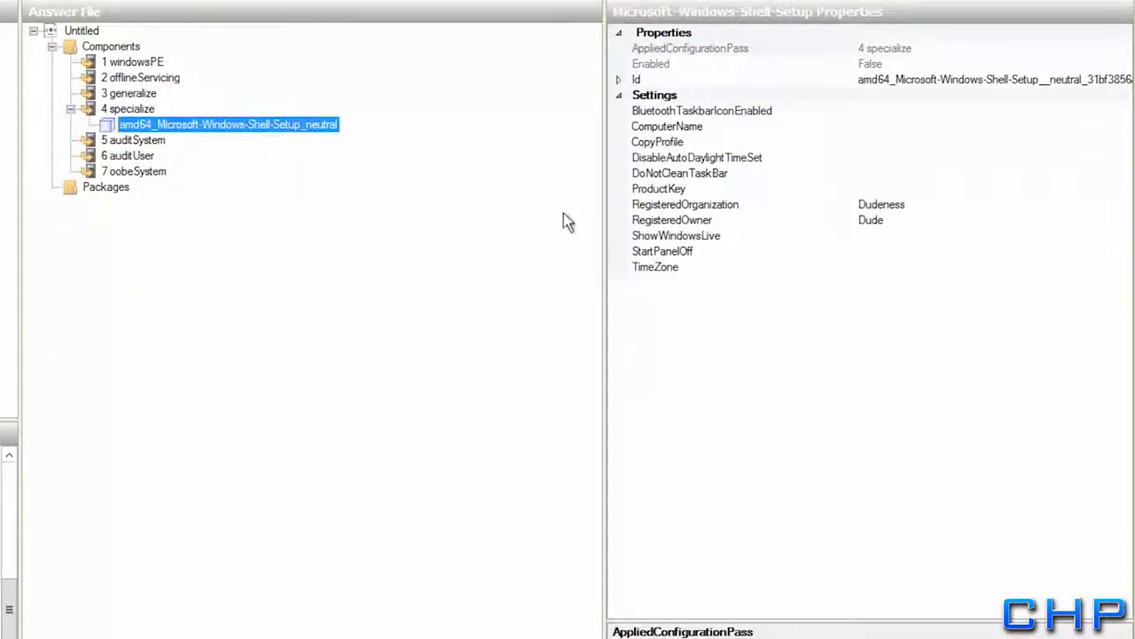
Set Shell-Setup's ComputerName to TestClientPC and enter the product key
click(878, 126)
text(TestClientPC)
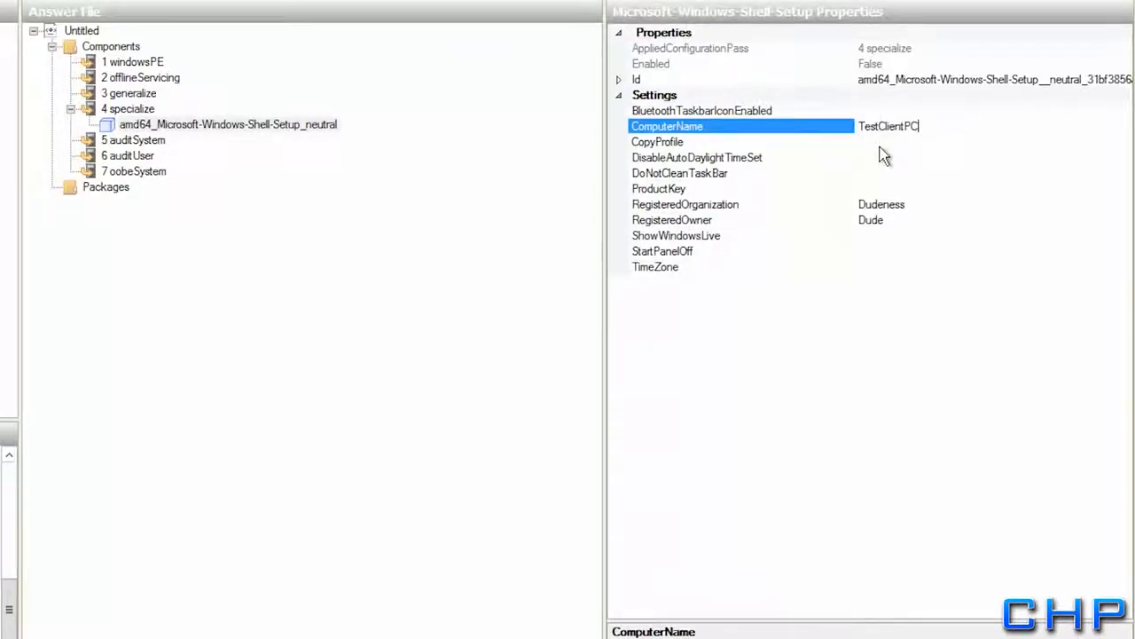
click(872, 189)
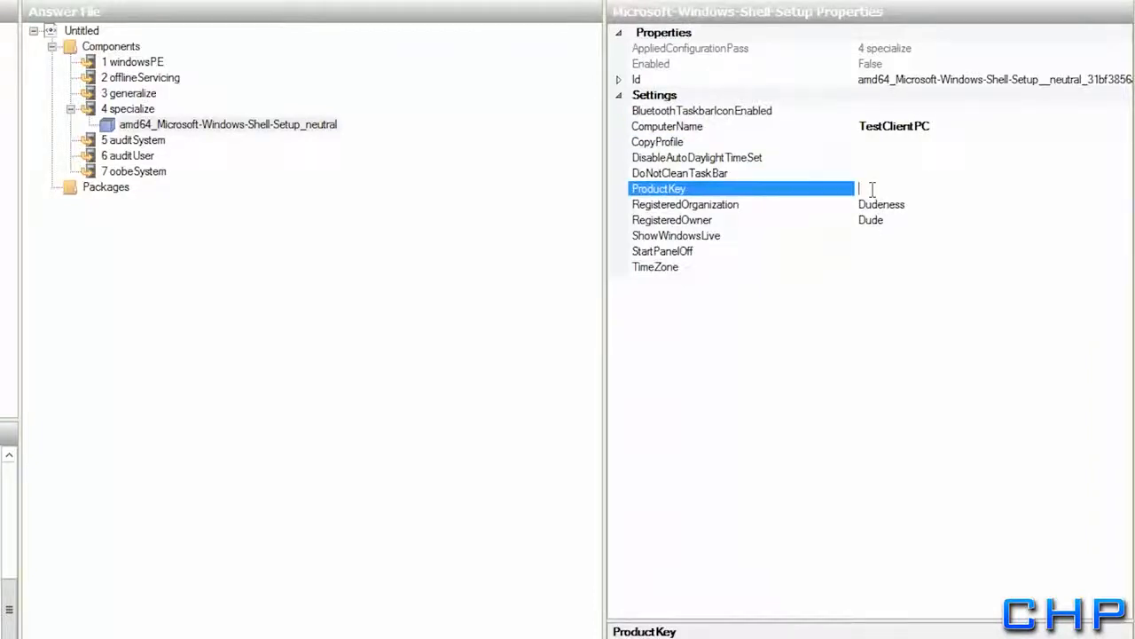
text(FJ82H-XT6CR-J8D7P-XQ2)
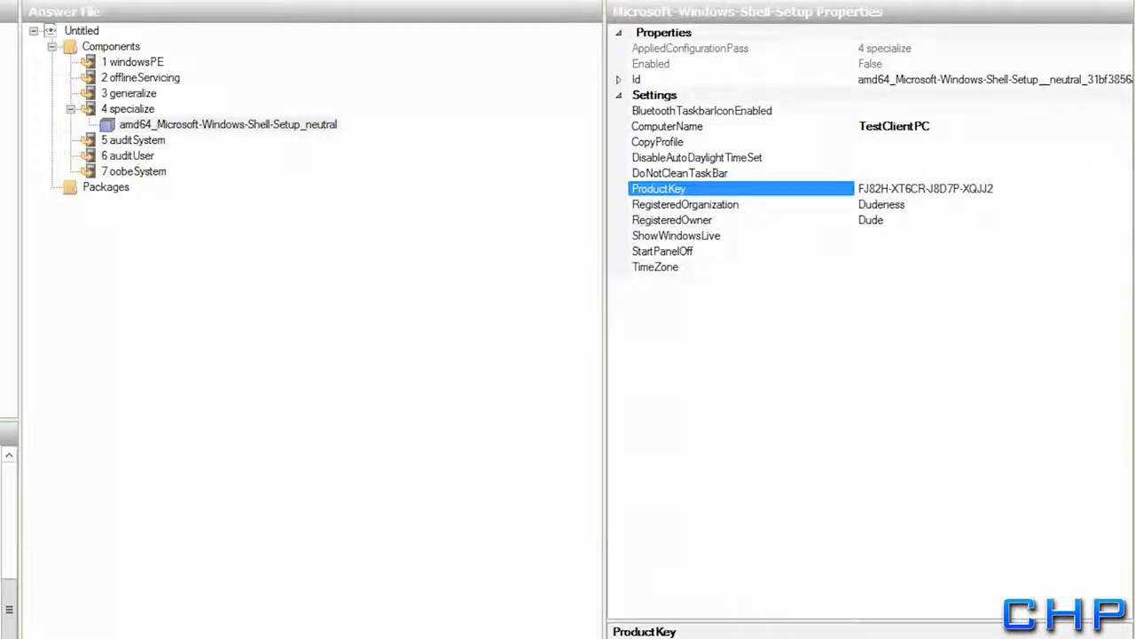
text(-GDP)
key(BackSpace)
key(BackSpace)
text(PDD4)
click(871, 220)
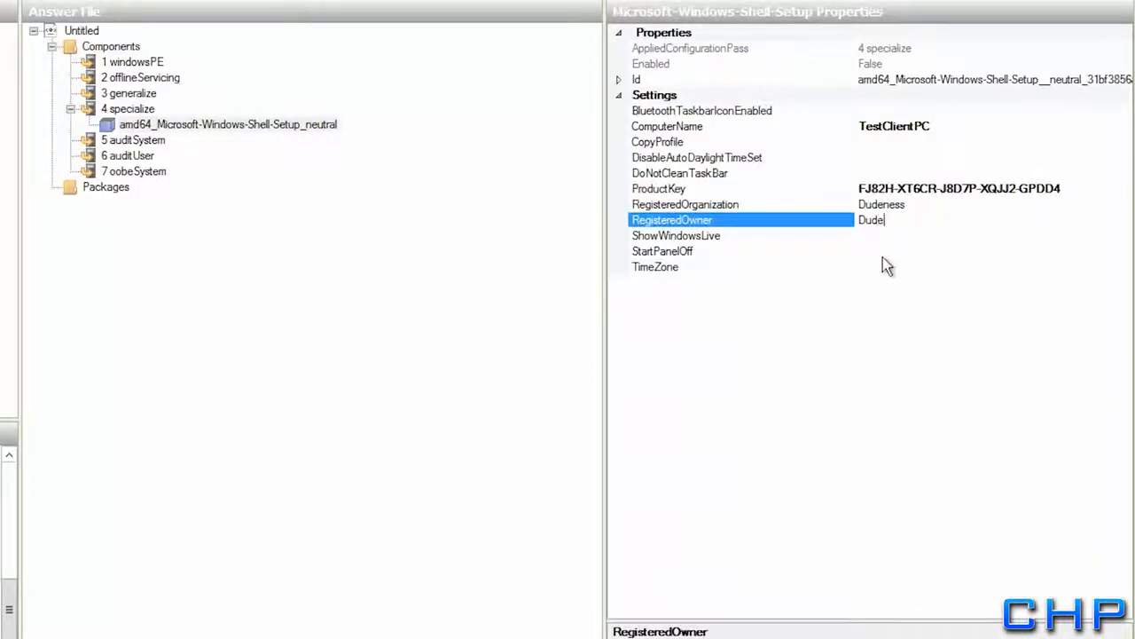
Revert the StartPanelOff change and set TimeZone to pacific standard time
click(881, 251)
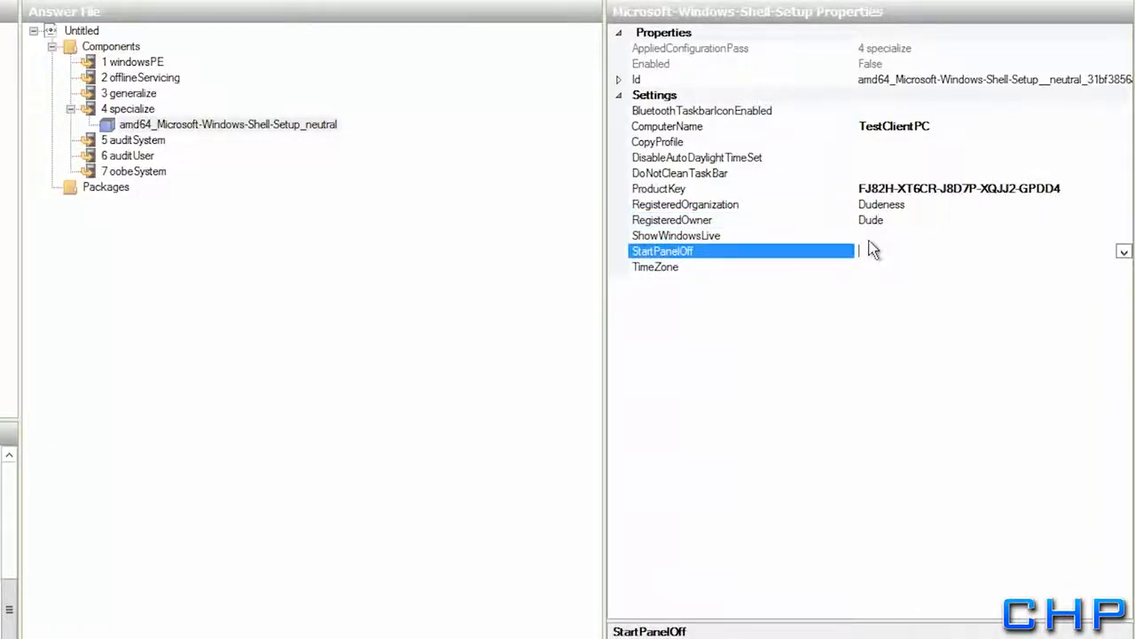
double_click(873, 250)
right_click(792, 255)
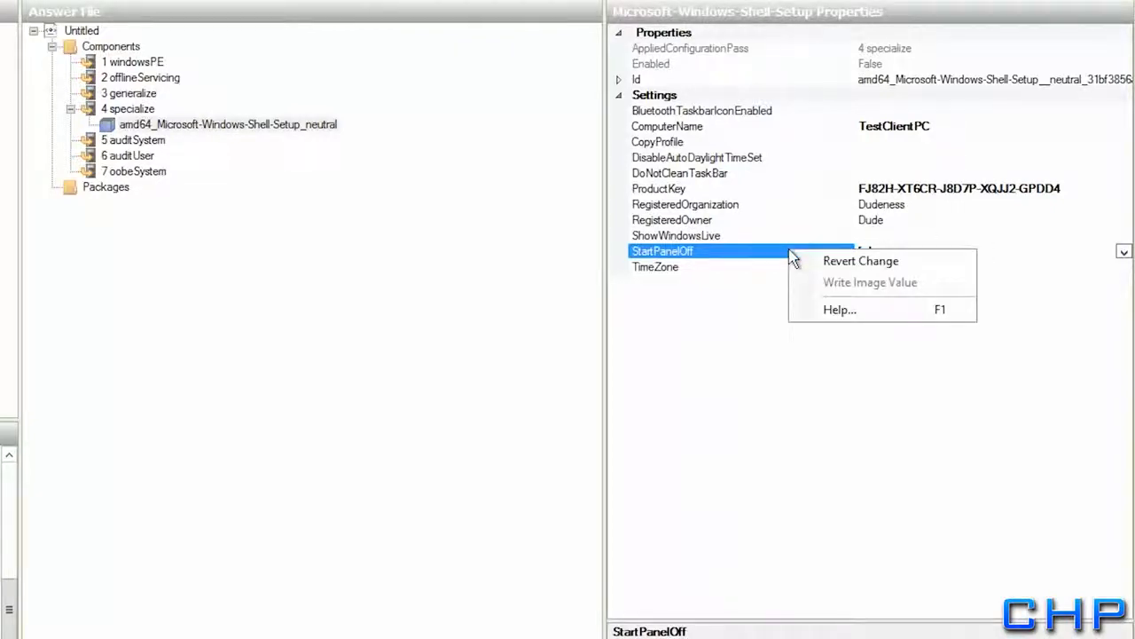
click(830, 261)
click(879, 266)
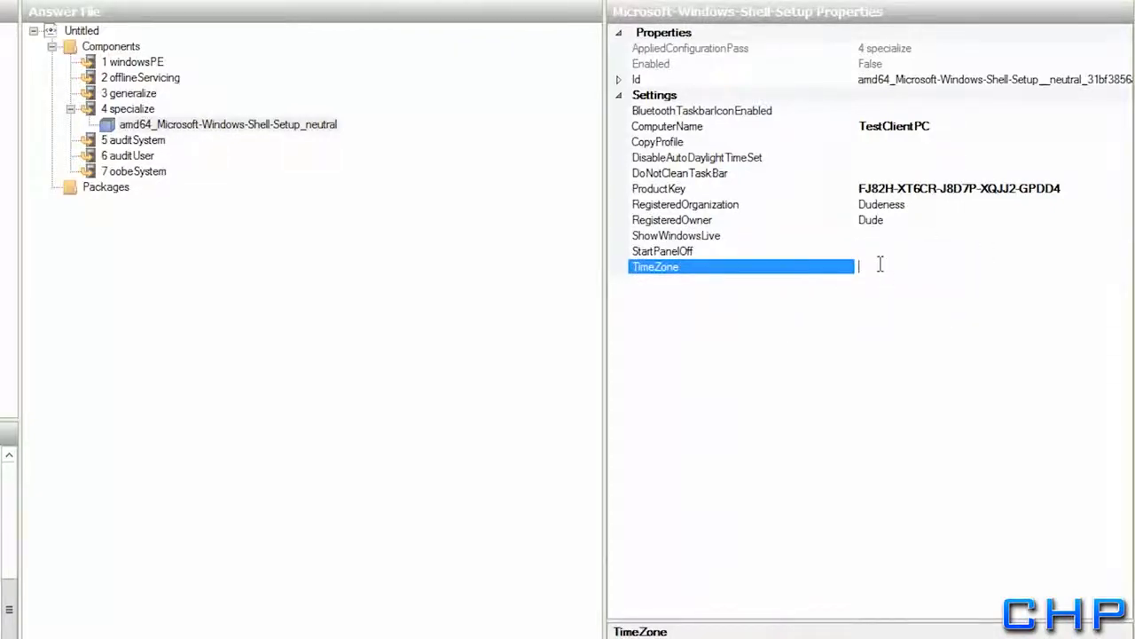
text(pacific standard time)
key(Return)
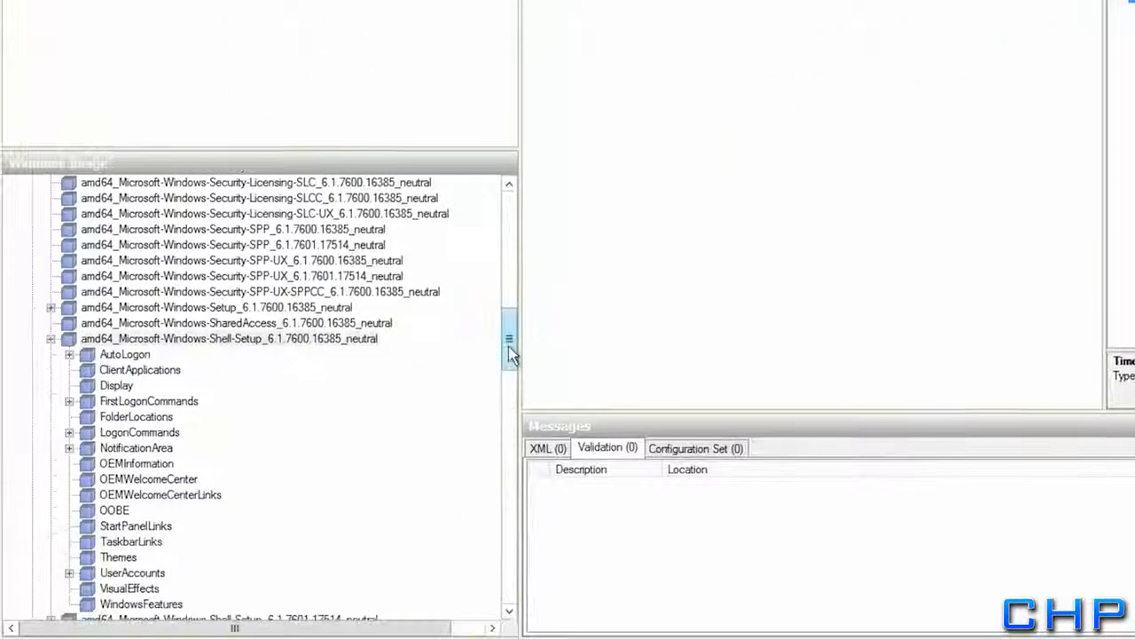
Add the UnattendedJoin 6.1.7600 component to the 4 specialize pass
drag(508, 339, 504, 426)
click(51, 494)
click(243, 480)
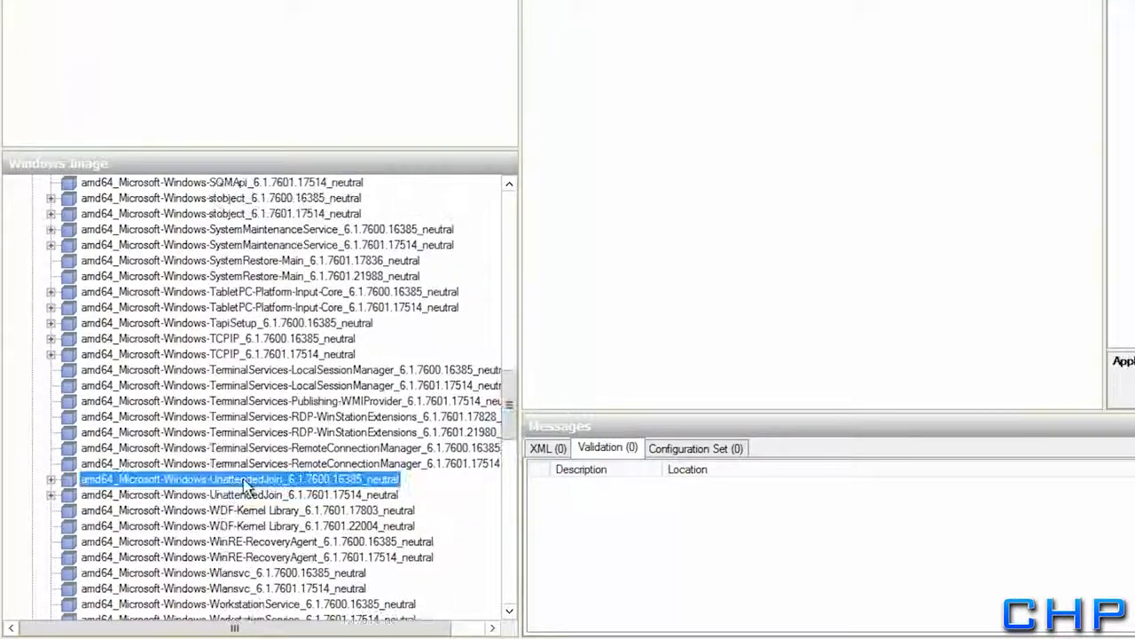
click(52, 480)
right_click(86, 478)
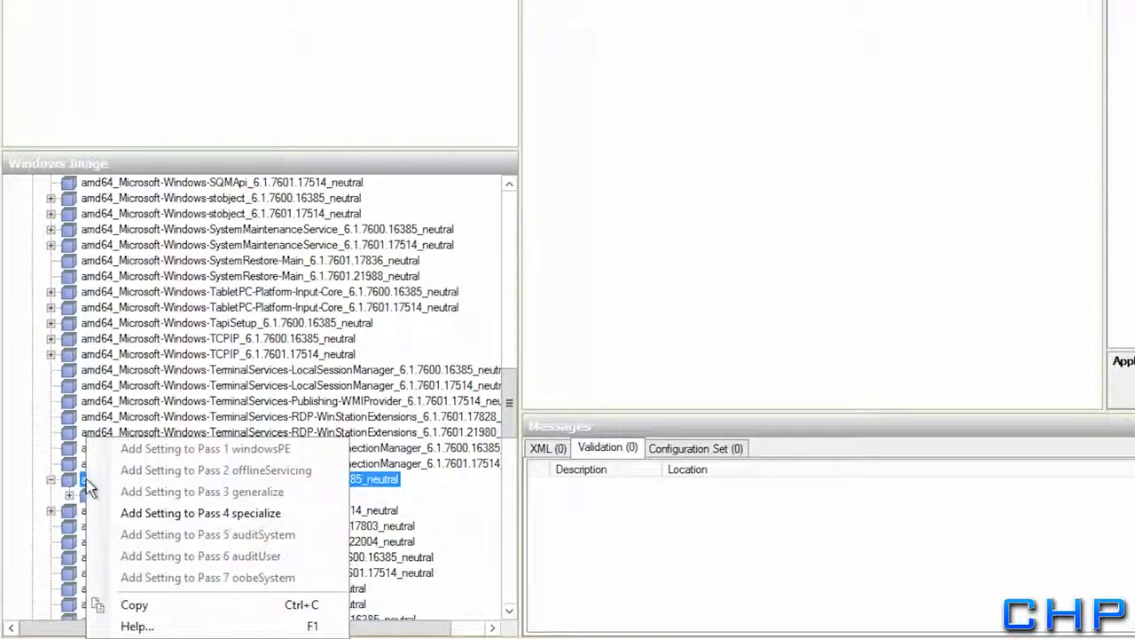
click(135, 518)
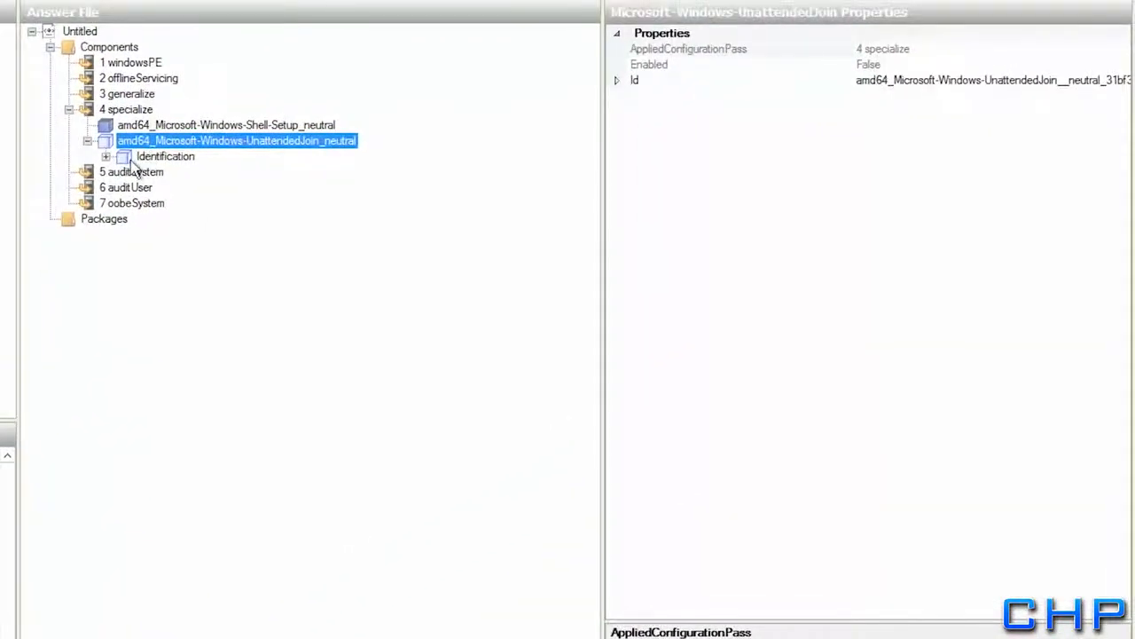
Set Identification's JoinDomain to rollingharrier.local and select its Credentials node
click(147, 155)
click(106, 157)
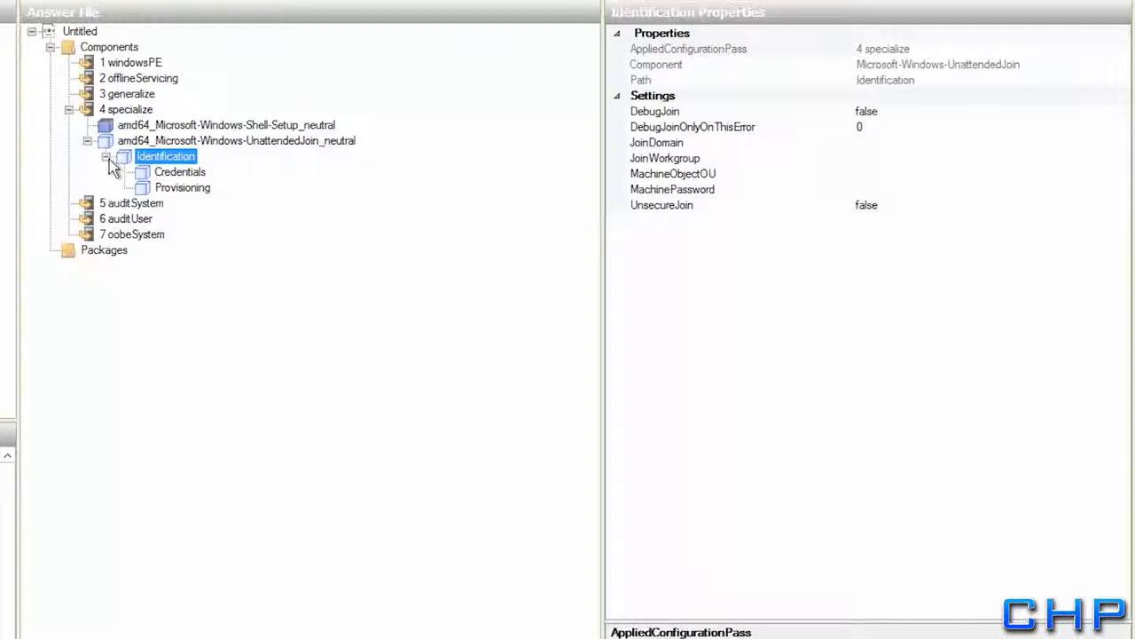
click(869, 145)
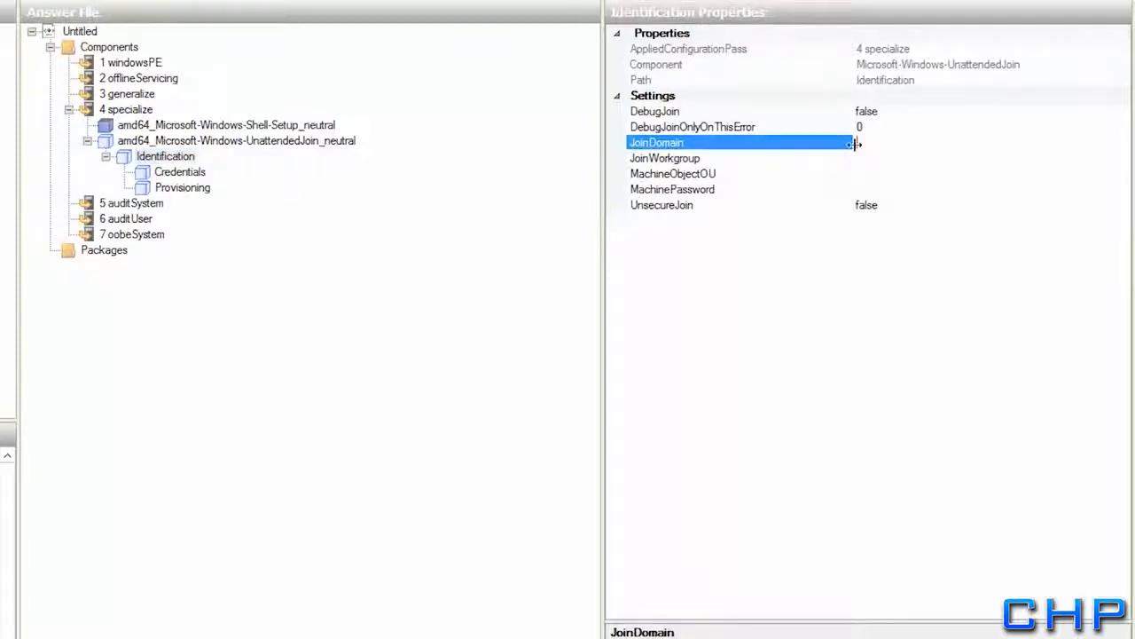
text(rollingharrier.local)
click(662, 160)
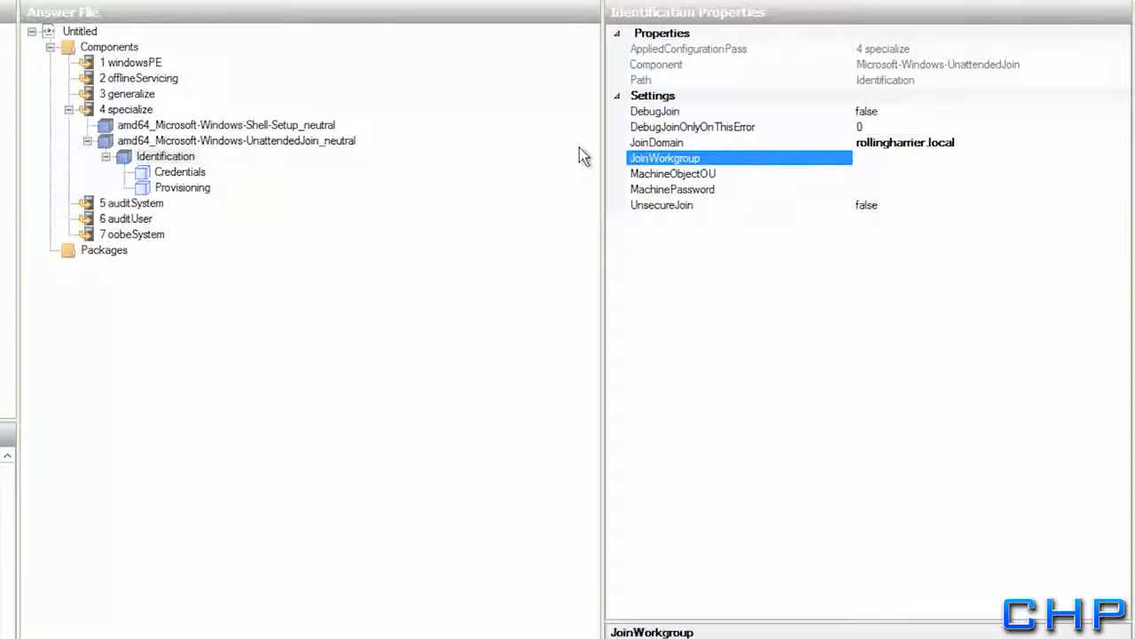
click(154, 176)
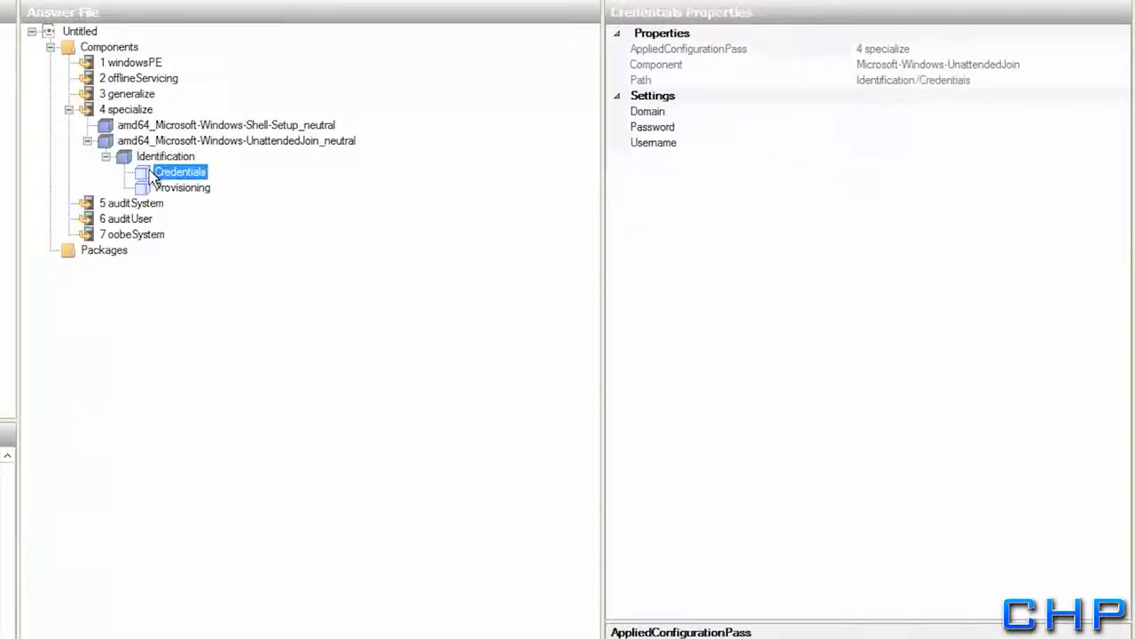
Delete Provisioning, then set Credentials Domain to rollingharrier.local and enter the join account's password and username
right_click(157, 186)
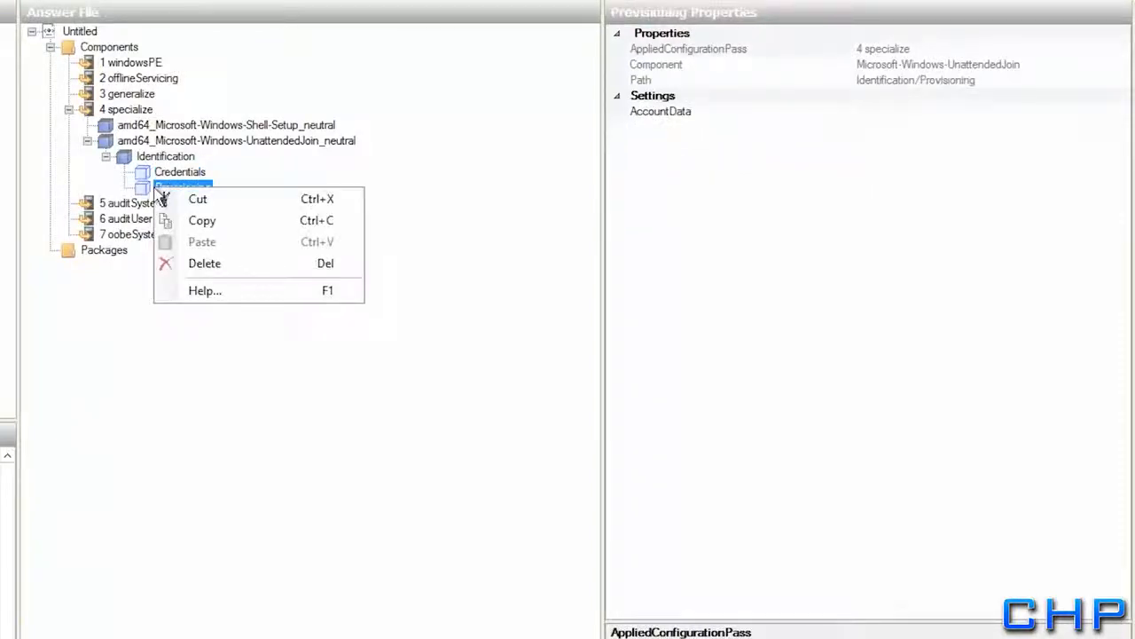
click(196, 265)
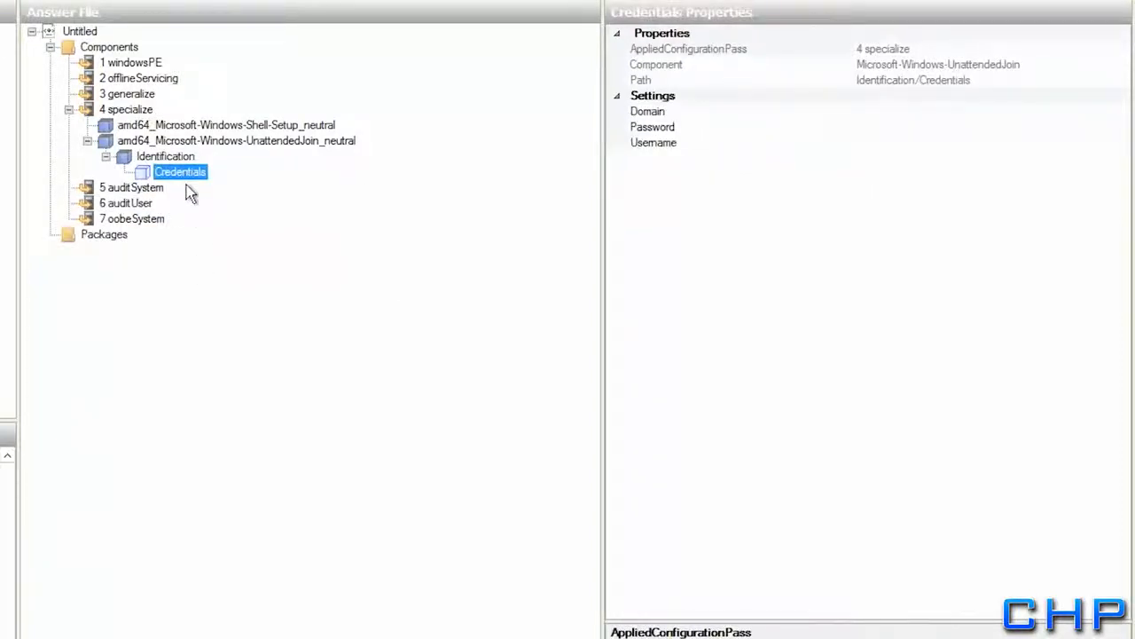
click(898, 113)
text(ro)
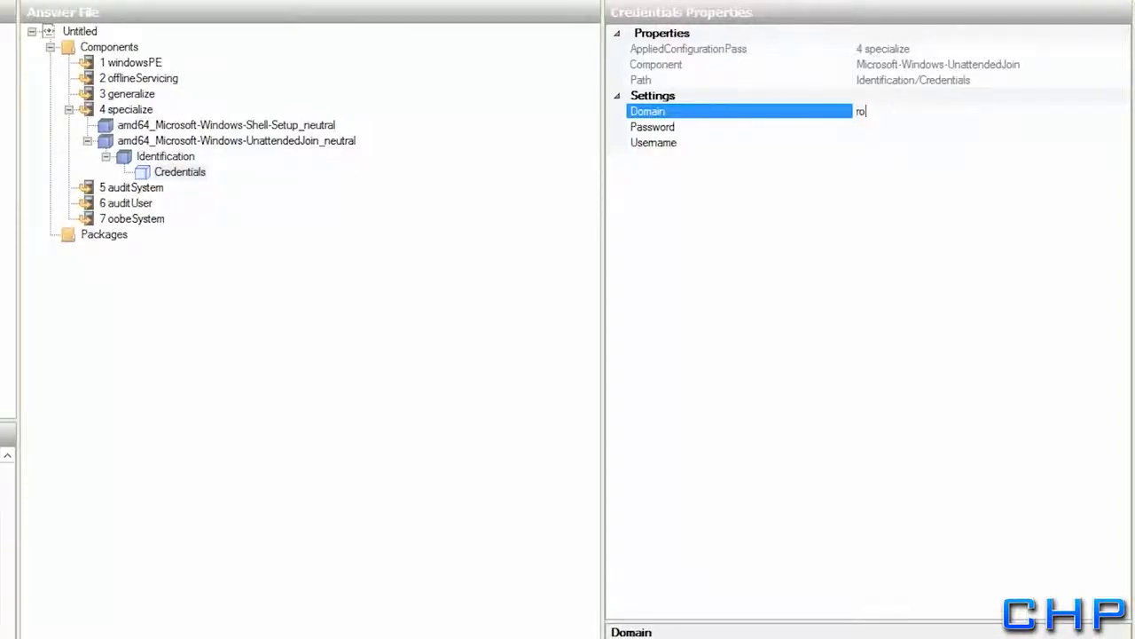
text(llingharrier.local)
click(884, 126)
text(P)
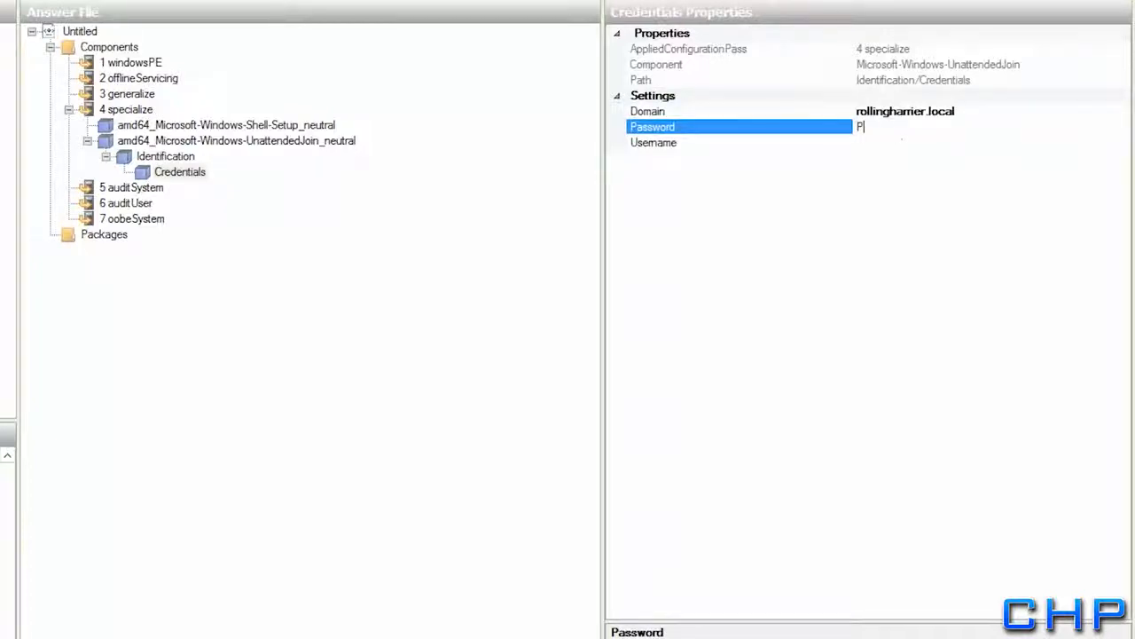
text(a$$w)
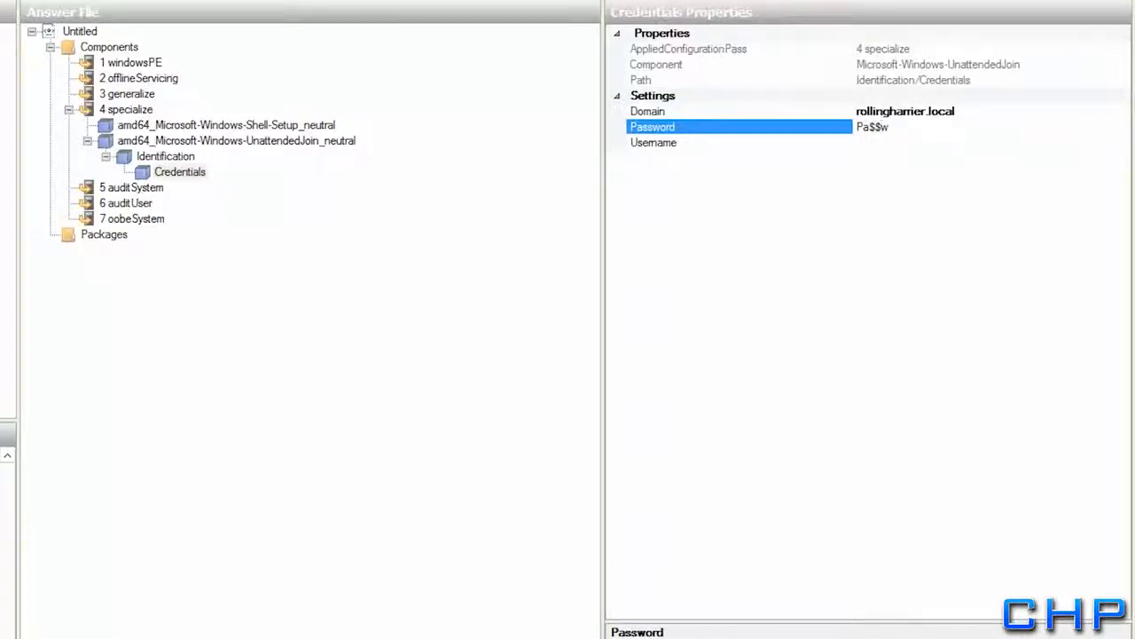
text(0rd)
click(866, 144)
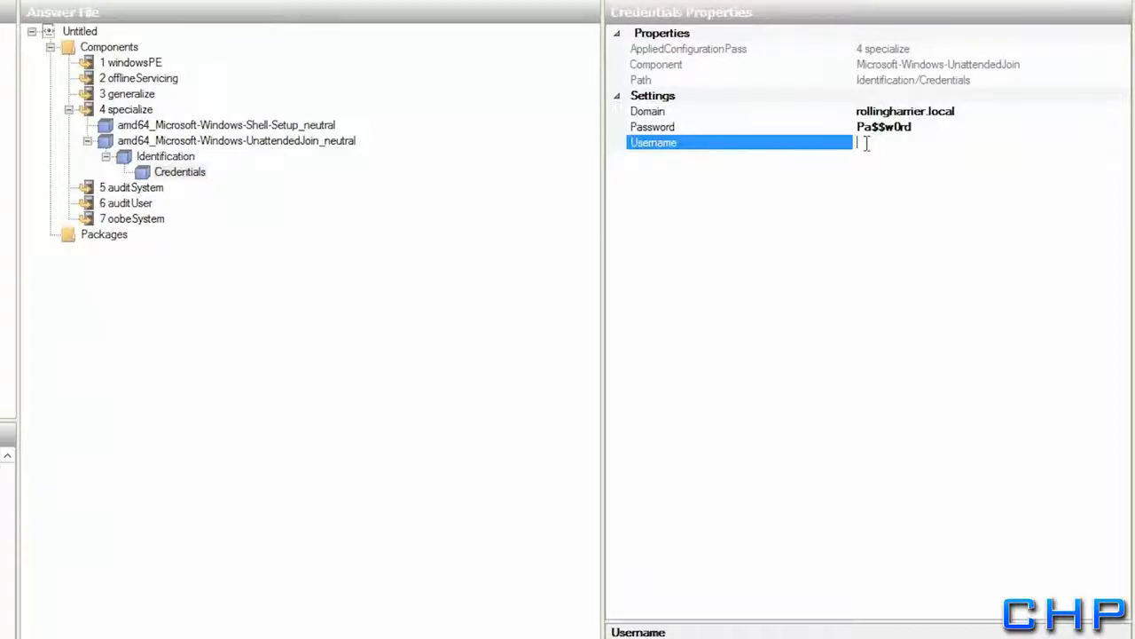
text(Admin1)
key(Return)
click(129, 158)
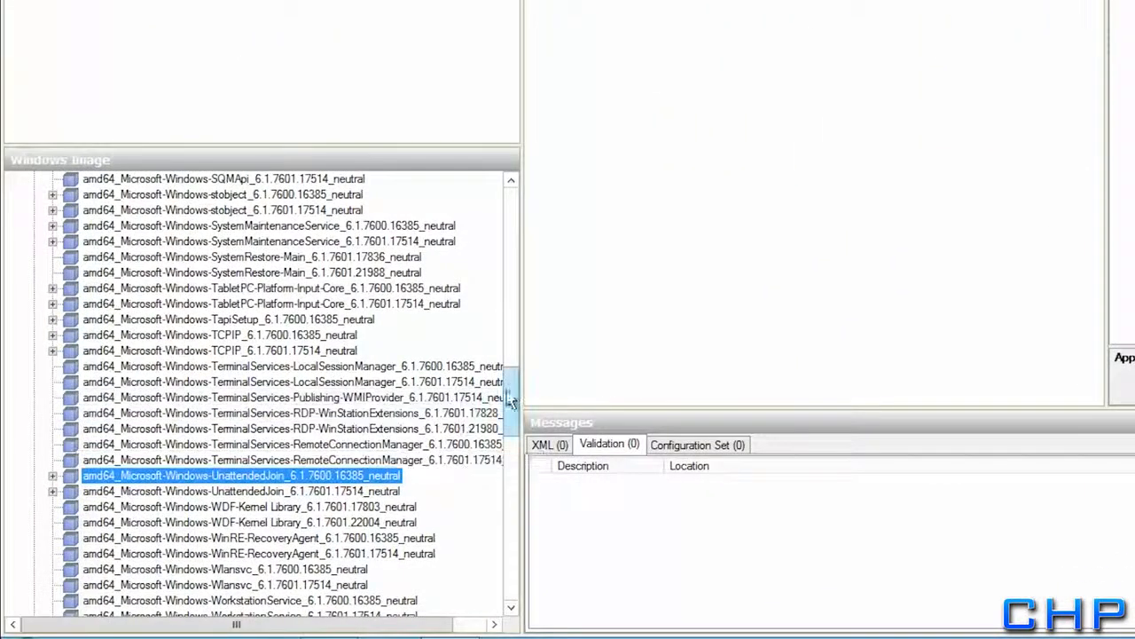
Add amd64_Microsoft-Windows-International-Core_6.1.7600.16385_neutral to the 7 oobeSystem pass
drag(509, 400, 518, 246)
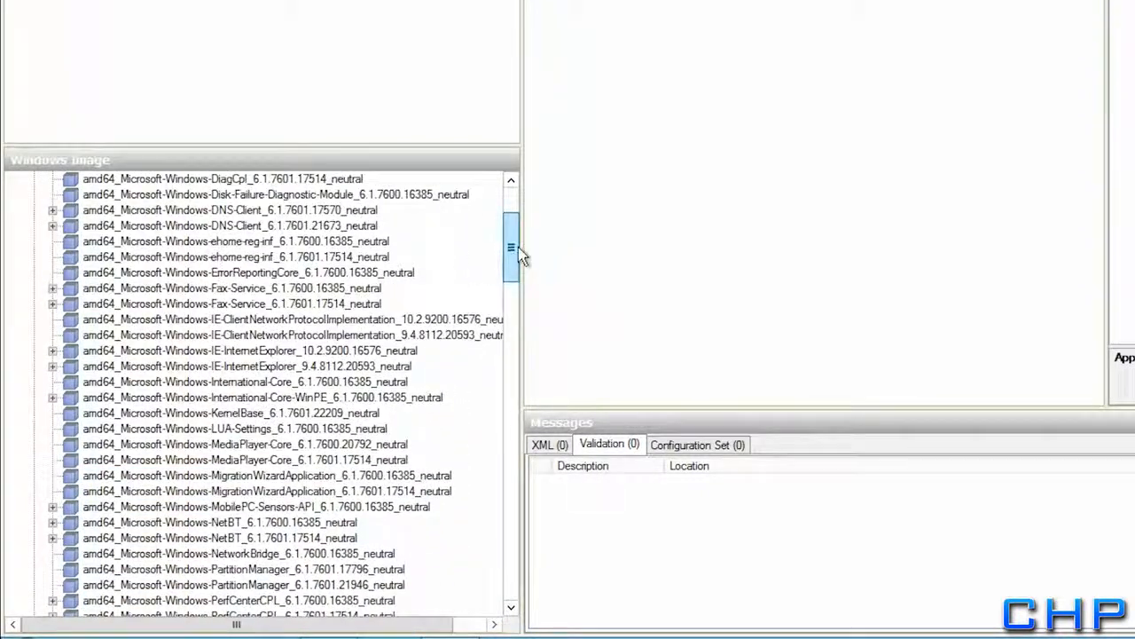
click(295, 383)
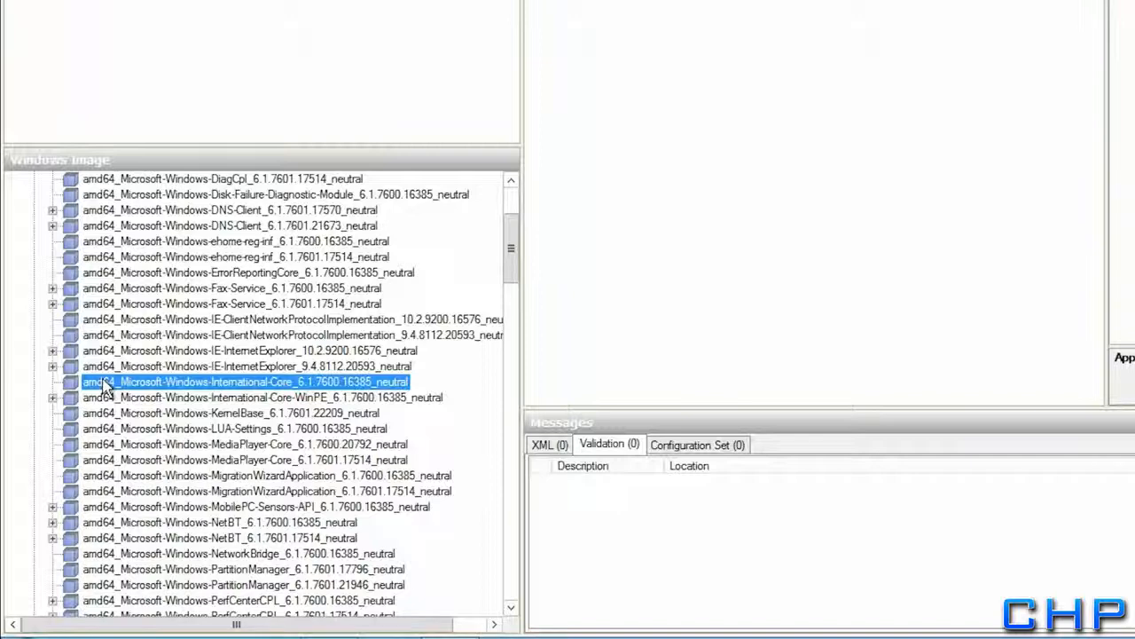
right_click(219, 387)
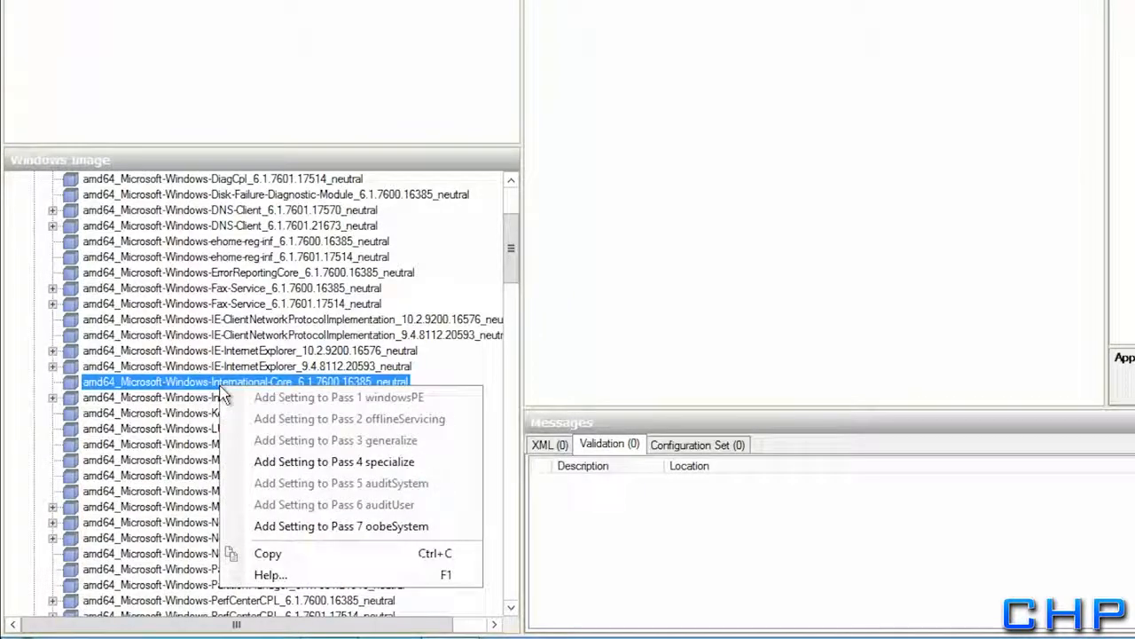
click(253, 526)
right_click(183, 238)
click(166, 238)
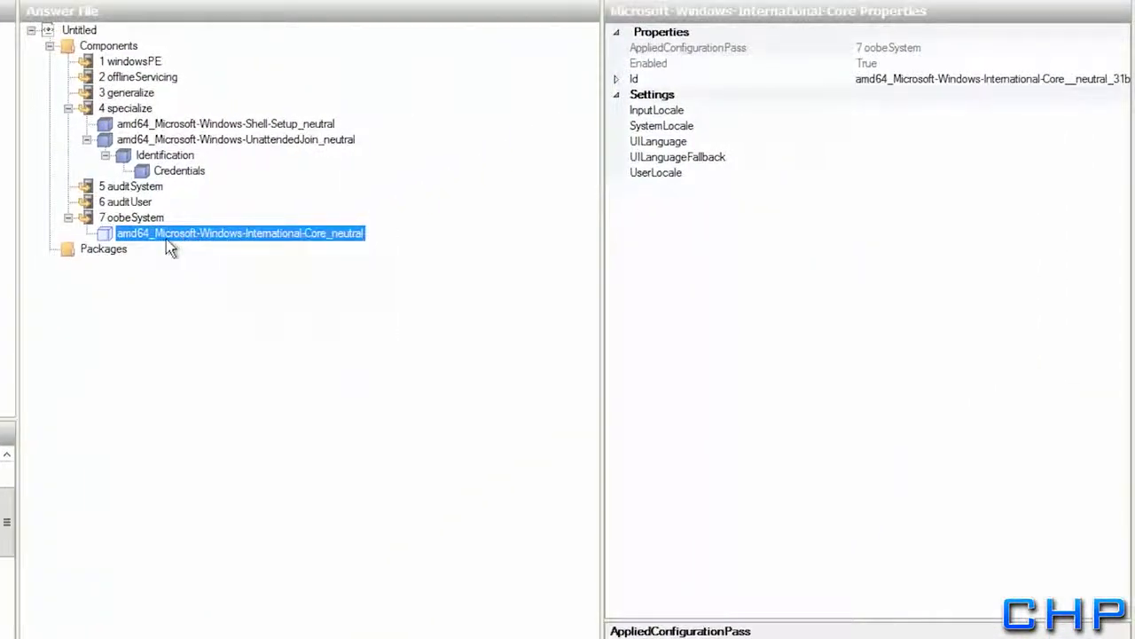
Set InputLocale, SystemLocale and UILanguage to en-us
click(890, 112)
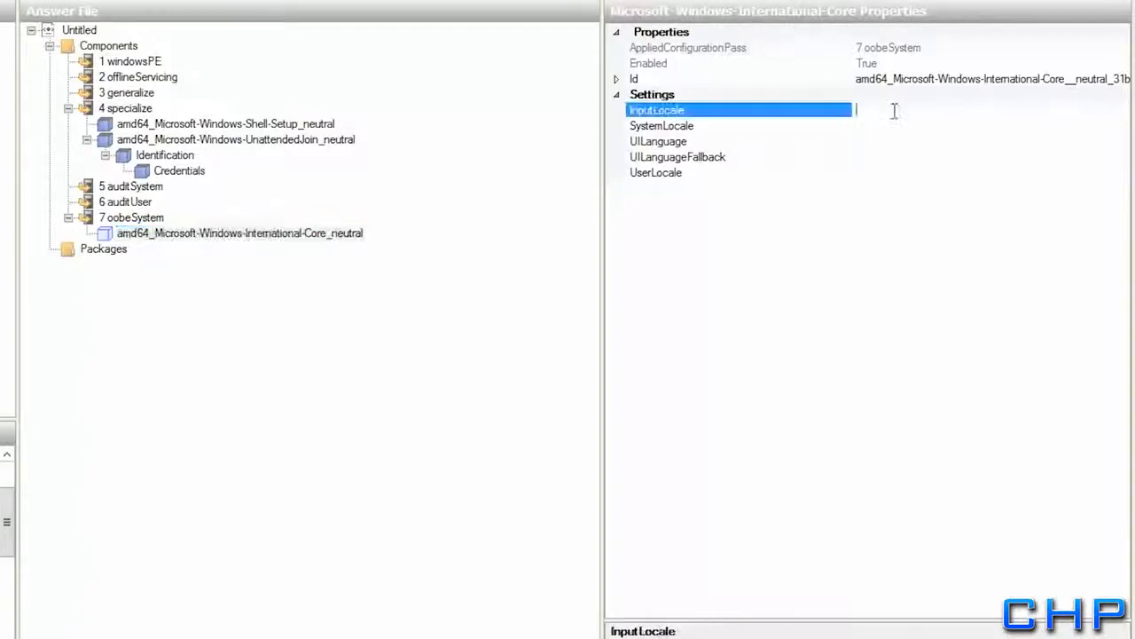
text(en-us)
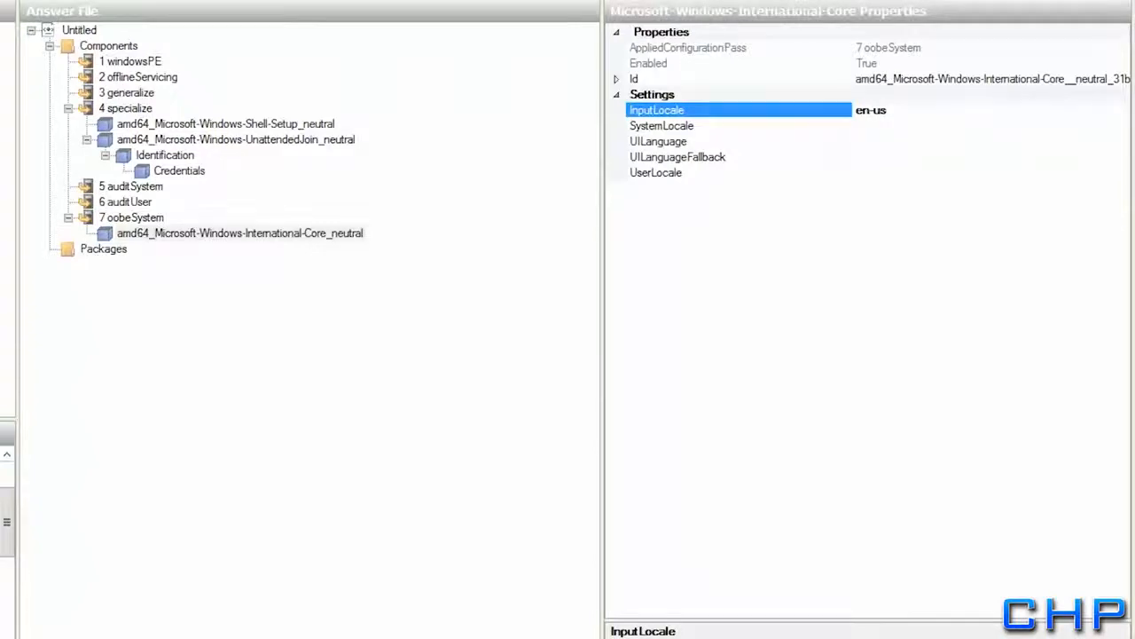
click(877, 130)
text(en-us)
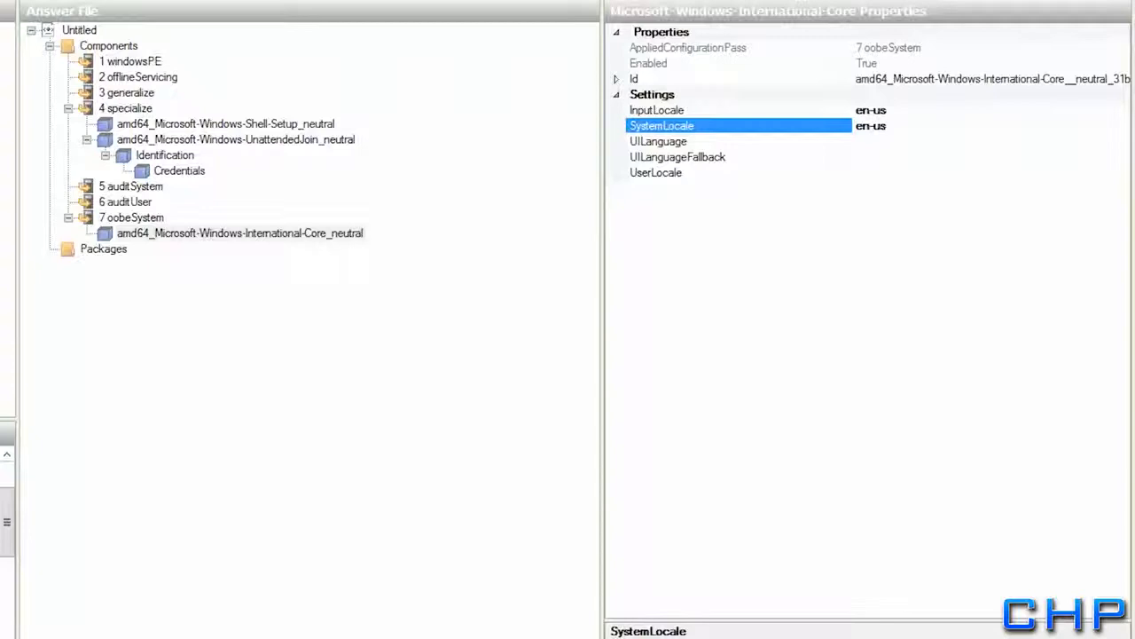
click(879, 140)
text(en-us)
key(Return)
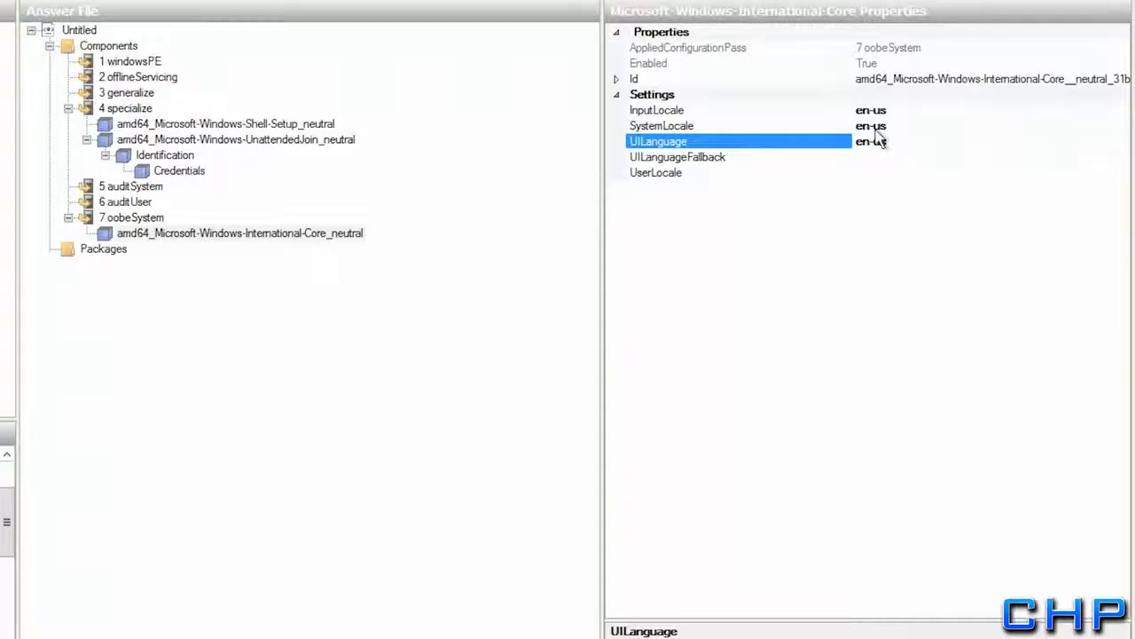
Set UILanguageFallback and UserLocale to en-us
key(Down)
text(en-us)
key(Return)
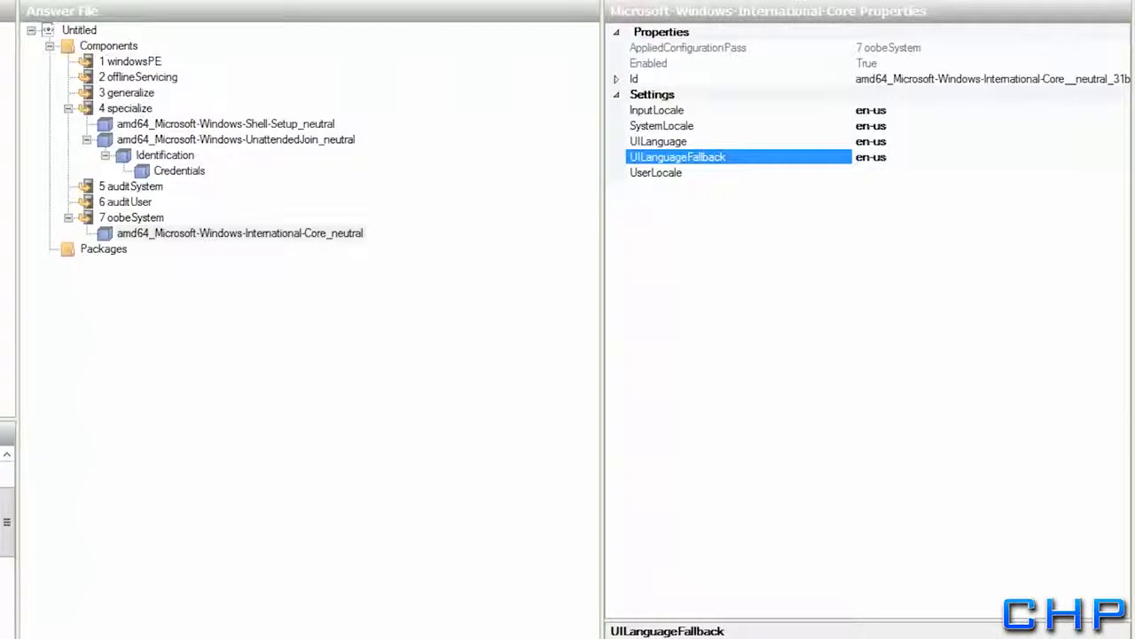
key(Down)
text(en-us)
key(Return)
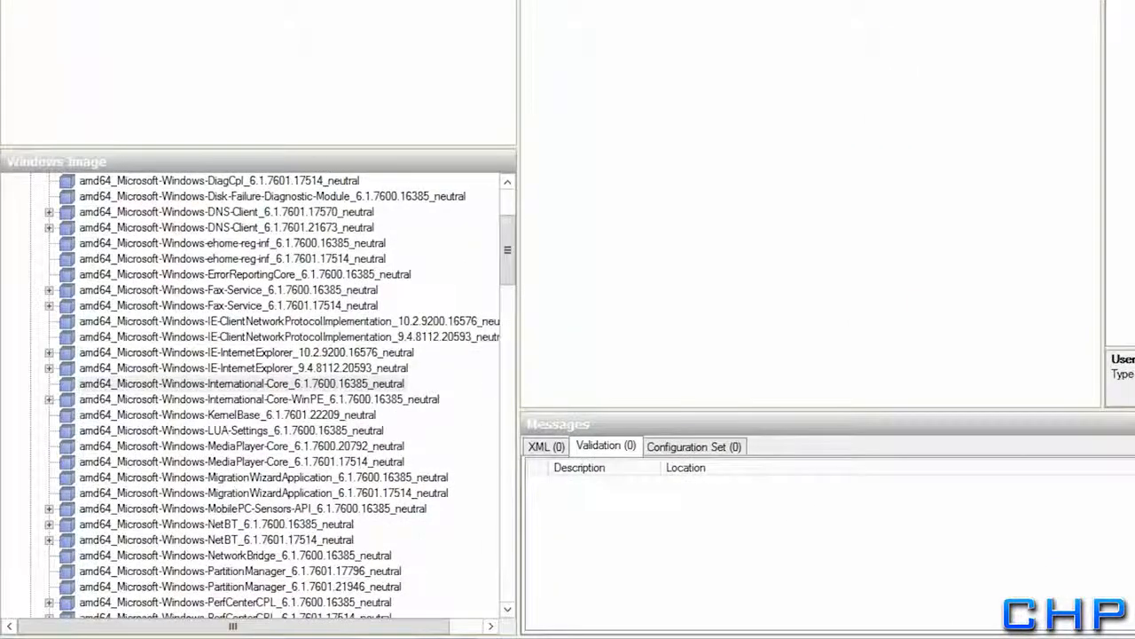
Expand Shell-Setup 6.1.7600.16385 and add its AutoLogon setting to the 7 oobeSystem pass
drag(507, 259, 513, 319)
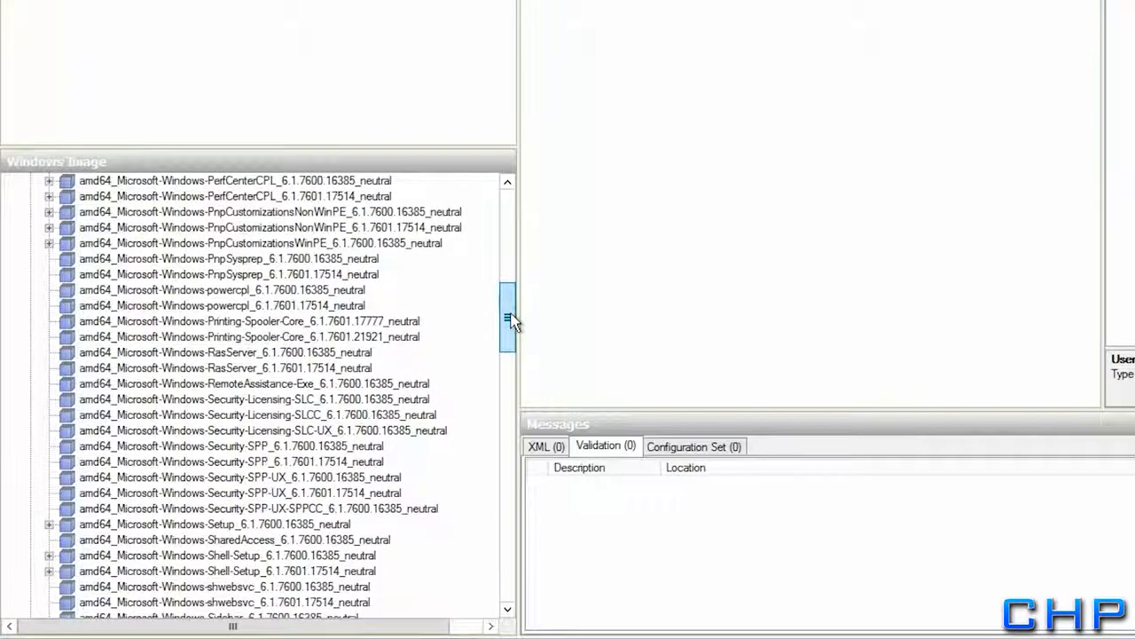
click(275, 556)
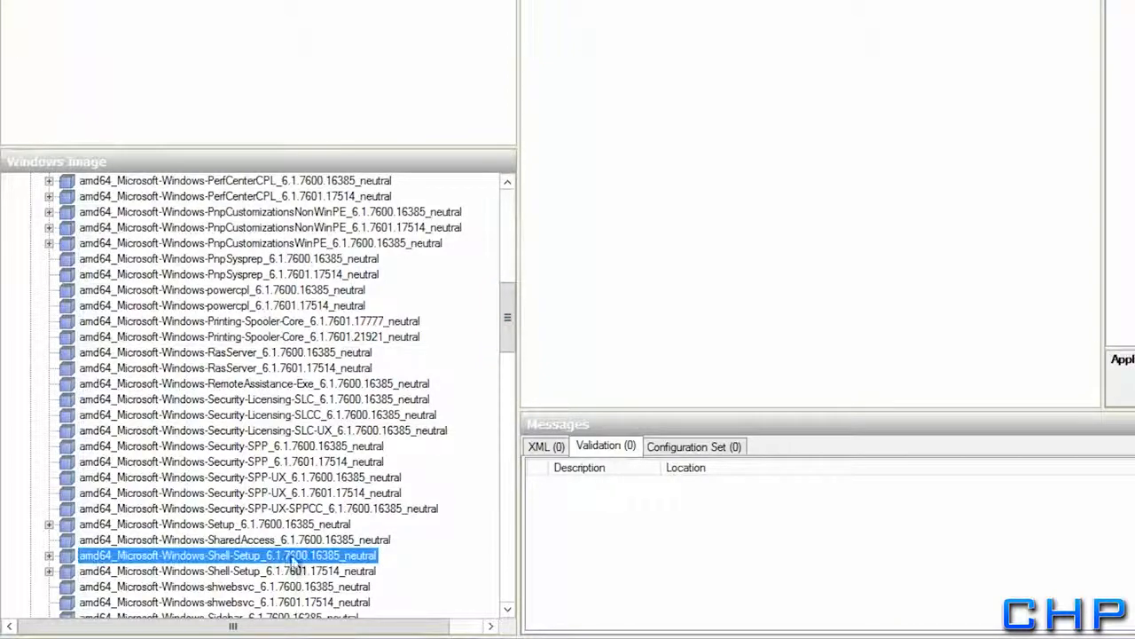
click(49, 555)
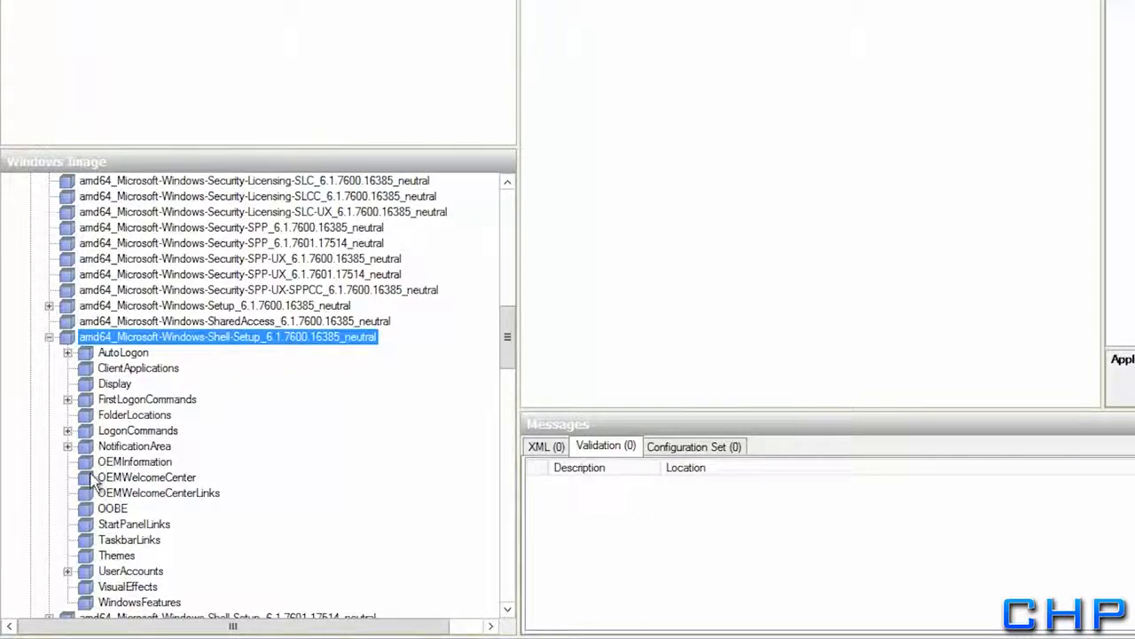
click(122, 359)
right_click(123, 359)
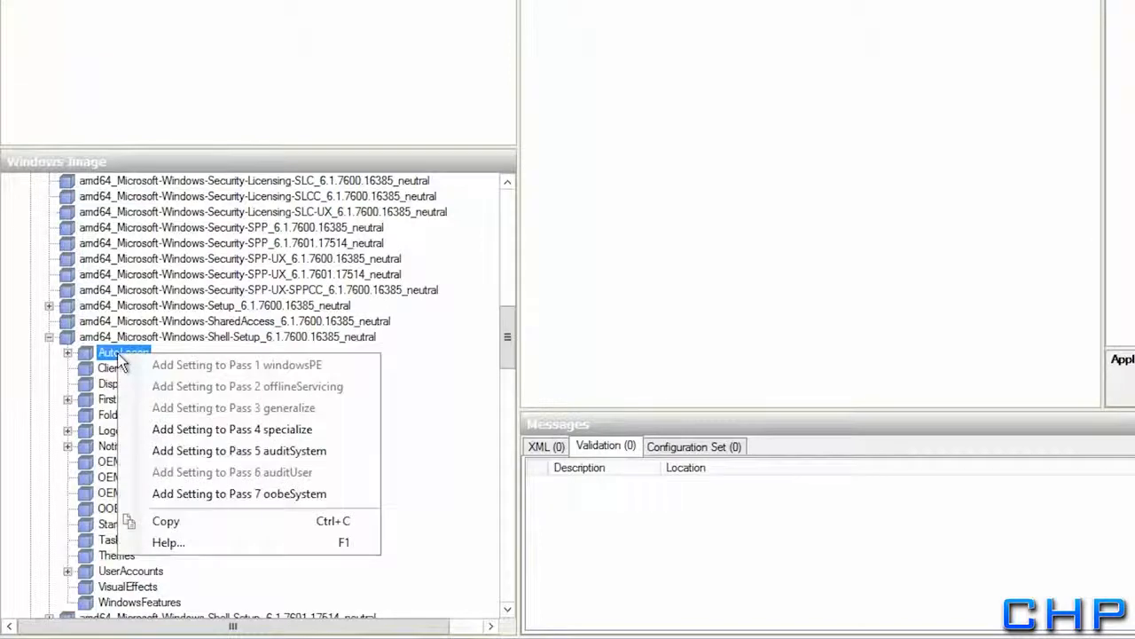
click(213, 495)
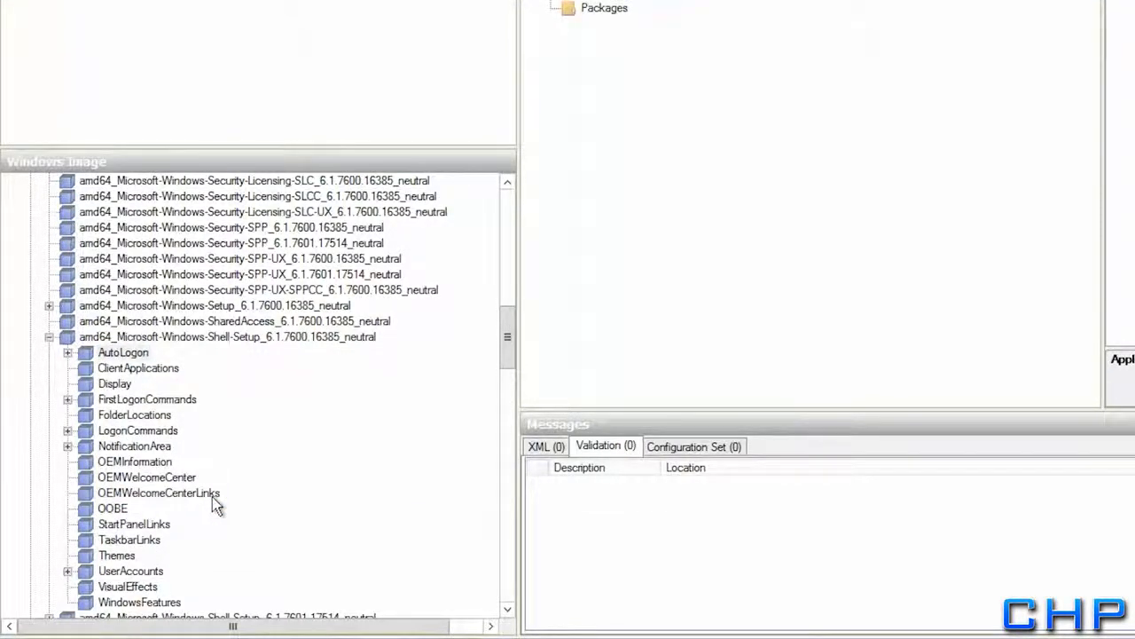
Add the OOBE and UserAccounts settings to the 7 oobeSystem pass as well
right_click(127, 517)
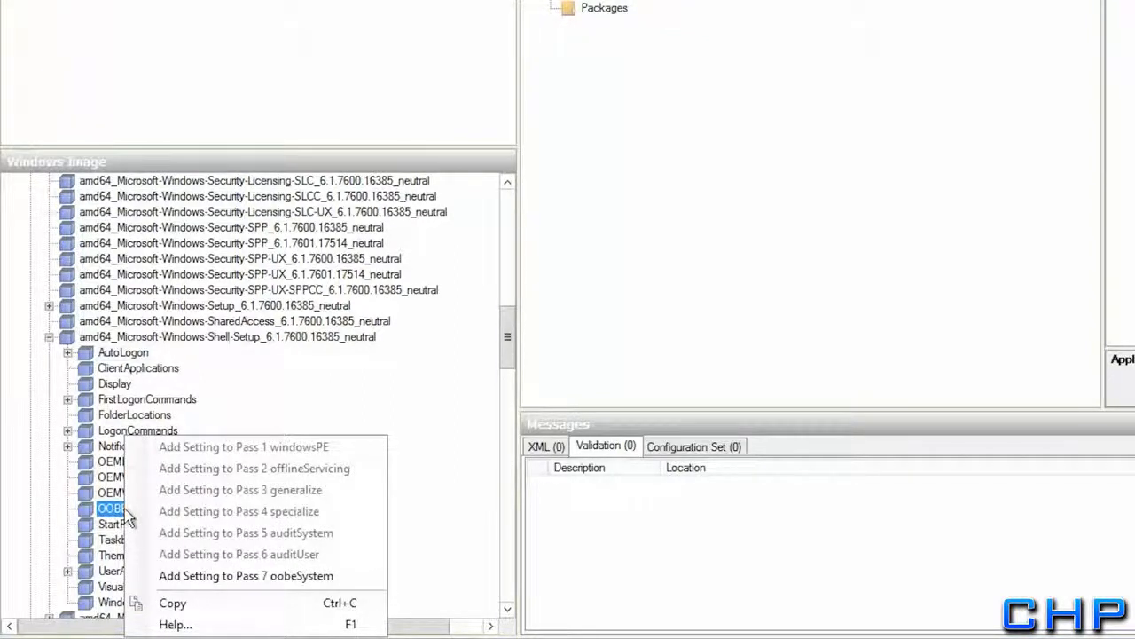
click(186, 575)
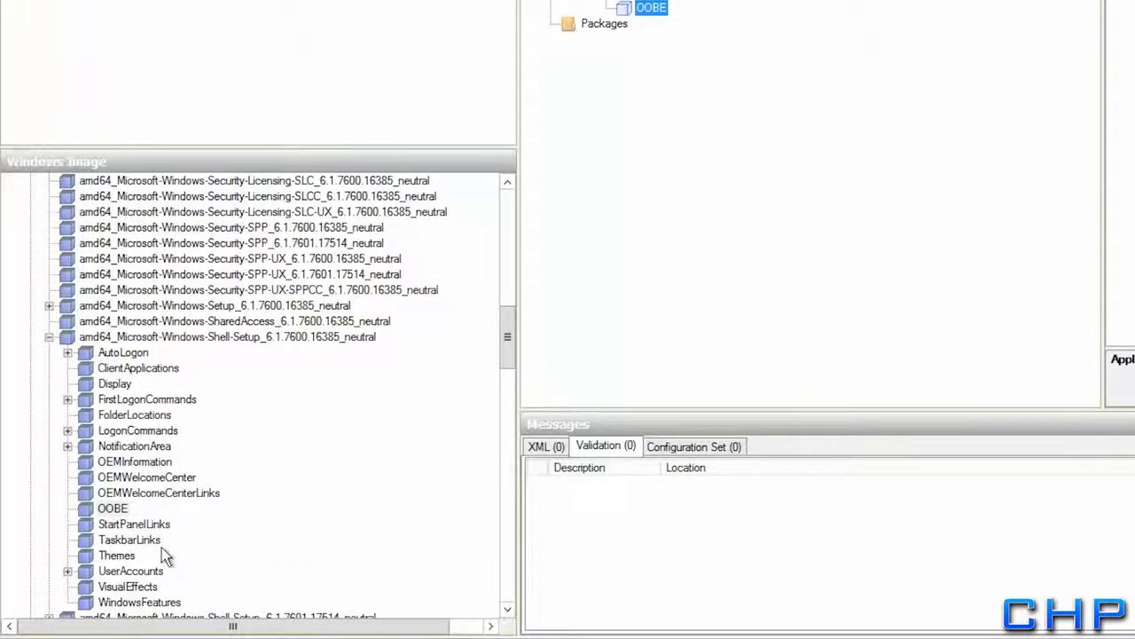
double_click(85, 571)
right_click(84, 559)
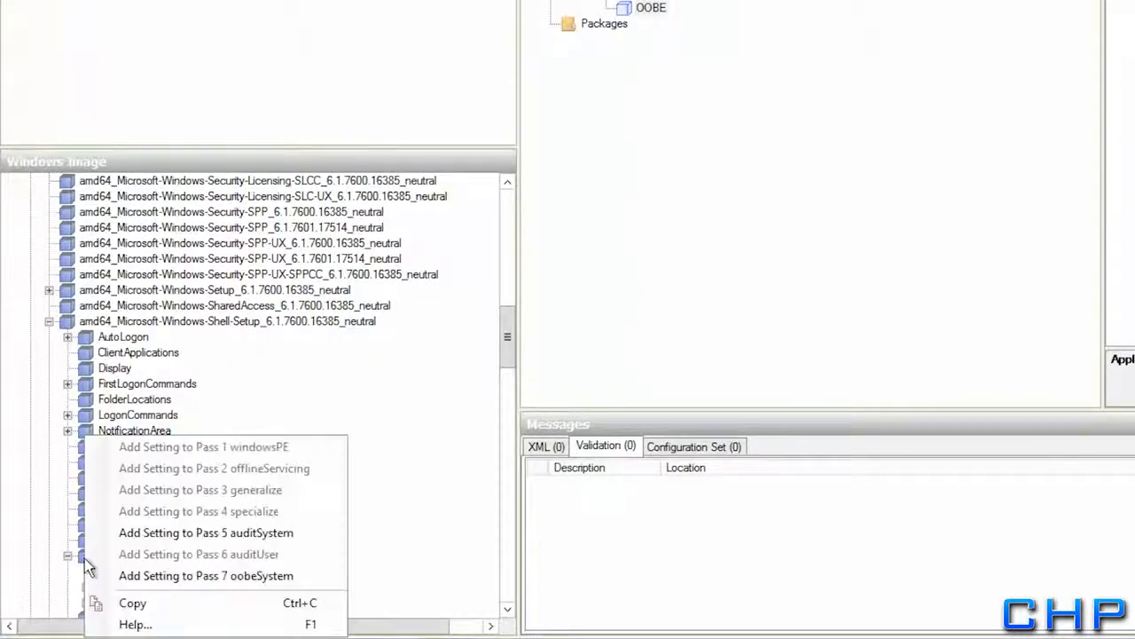
click(123, 576)
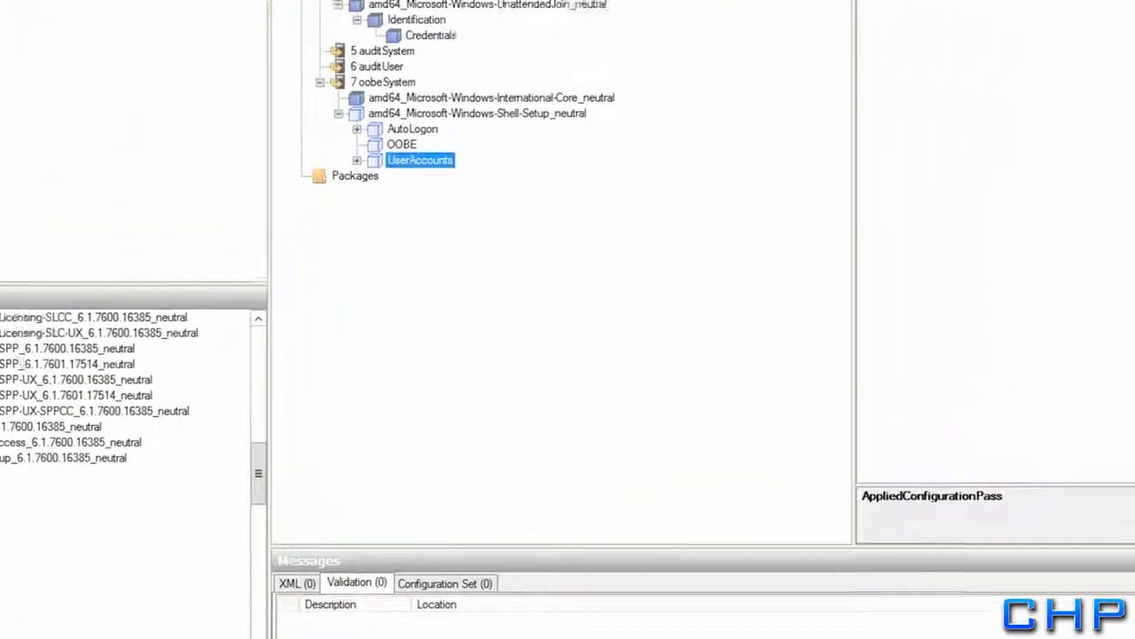
Enter 'pacific standard time' as the oobeSystem Shell-Setup TimeZone, then show the AutoLogon properties
click(131, 265)
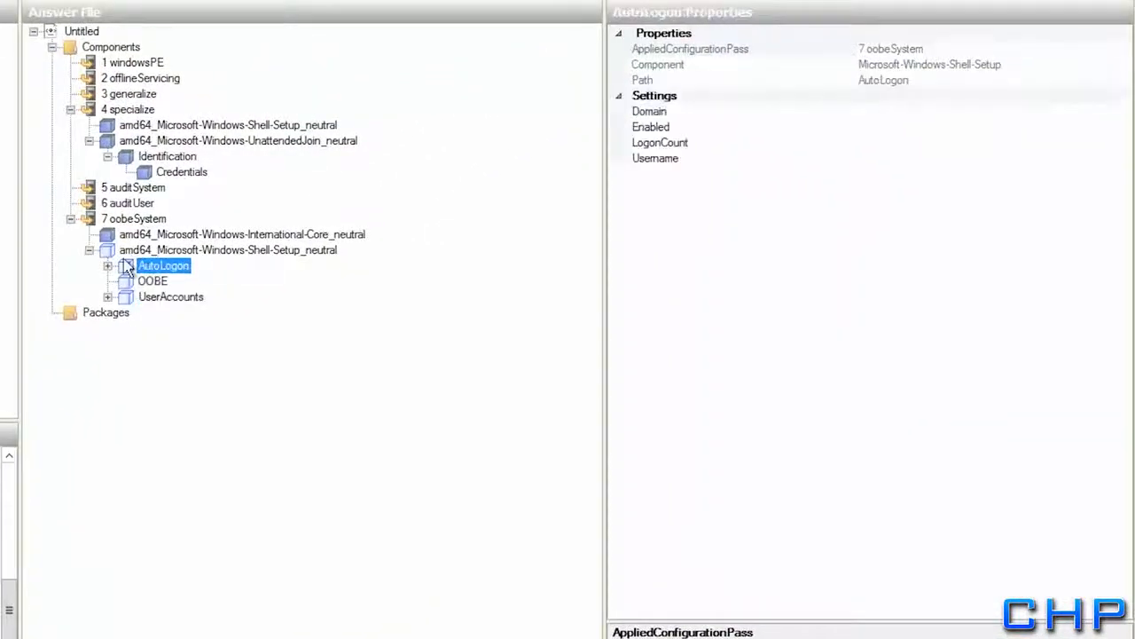
click(127, 253)
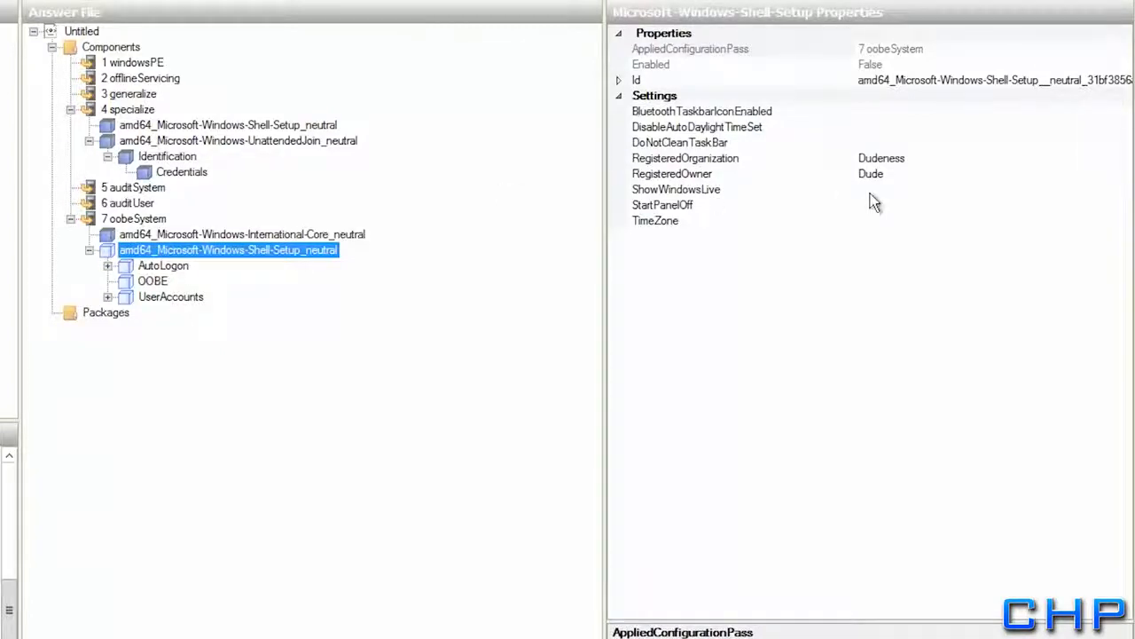
click(897, 220)
text(pac)
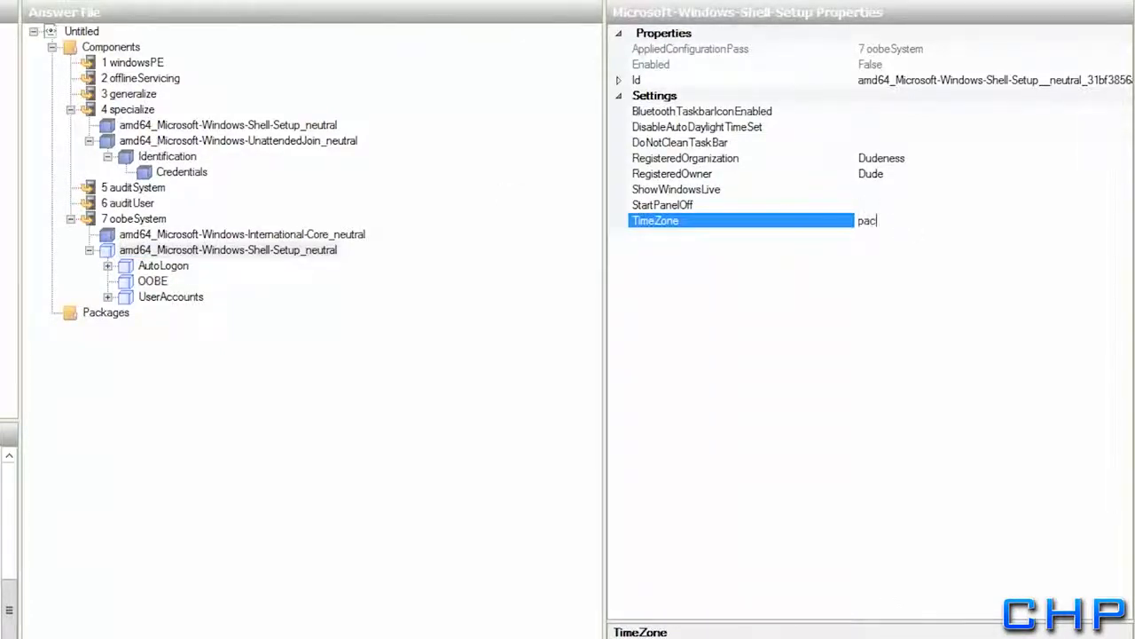
text(ific standard time)
key(Return)
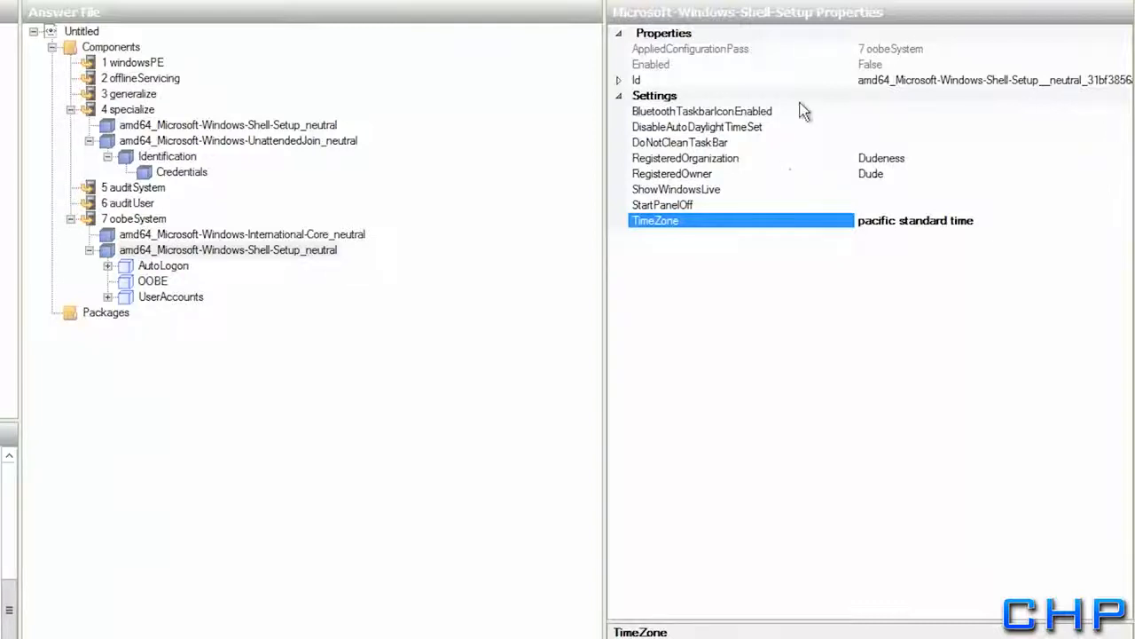
click(168, 265)
click(910, 96)
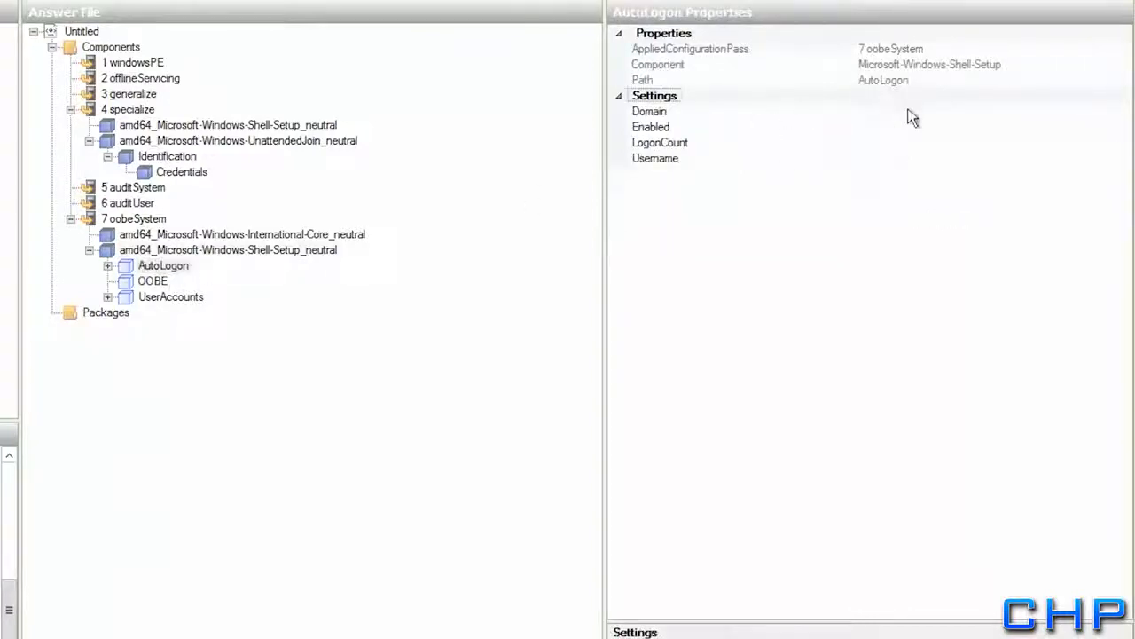
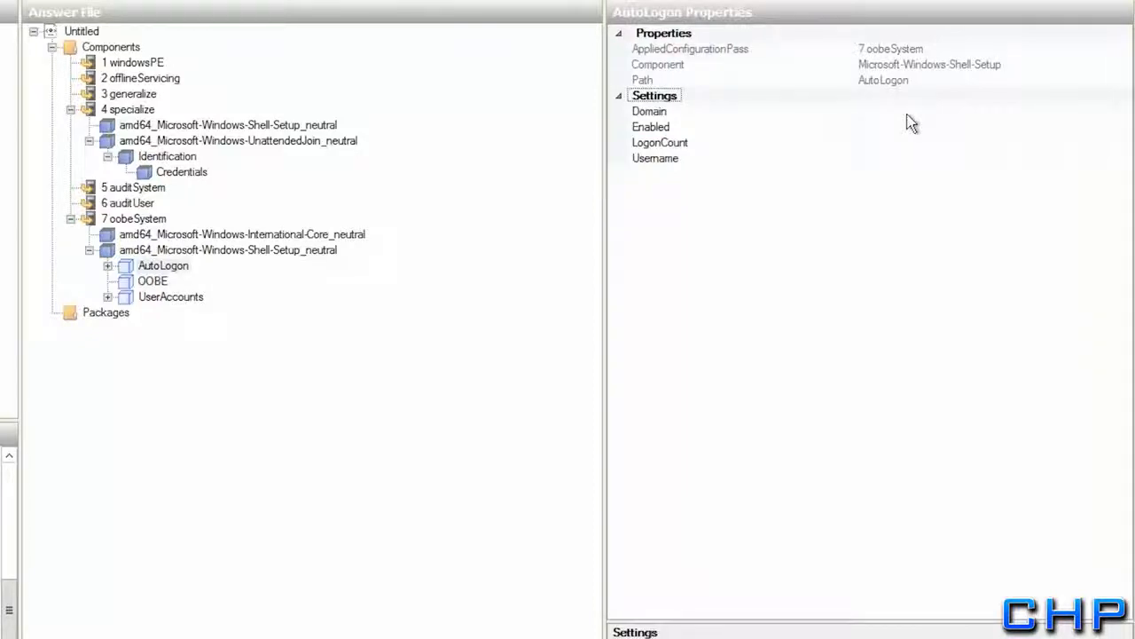
Set AutoLogon Domain to rollingharrier.local, Enabled true, LogonCount 5, and enter the user name
click(907, 111)
text(rollingharrier.local)
key(Return)
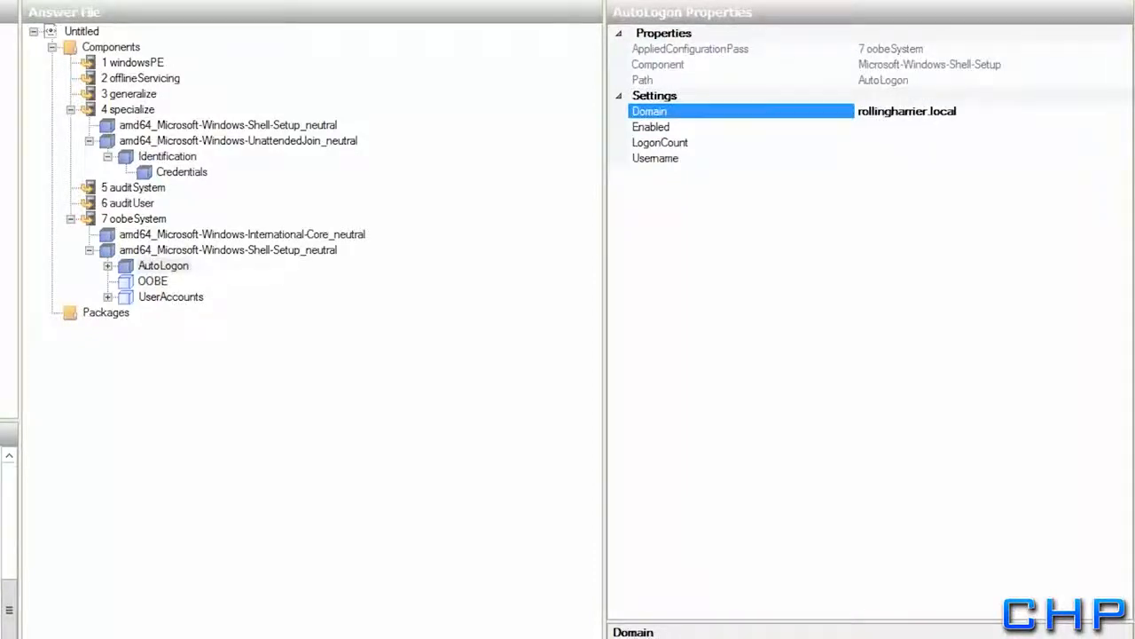
click(910, 129)
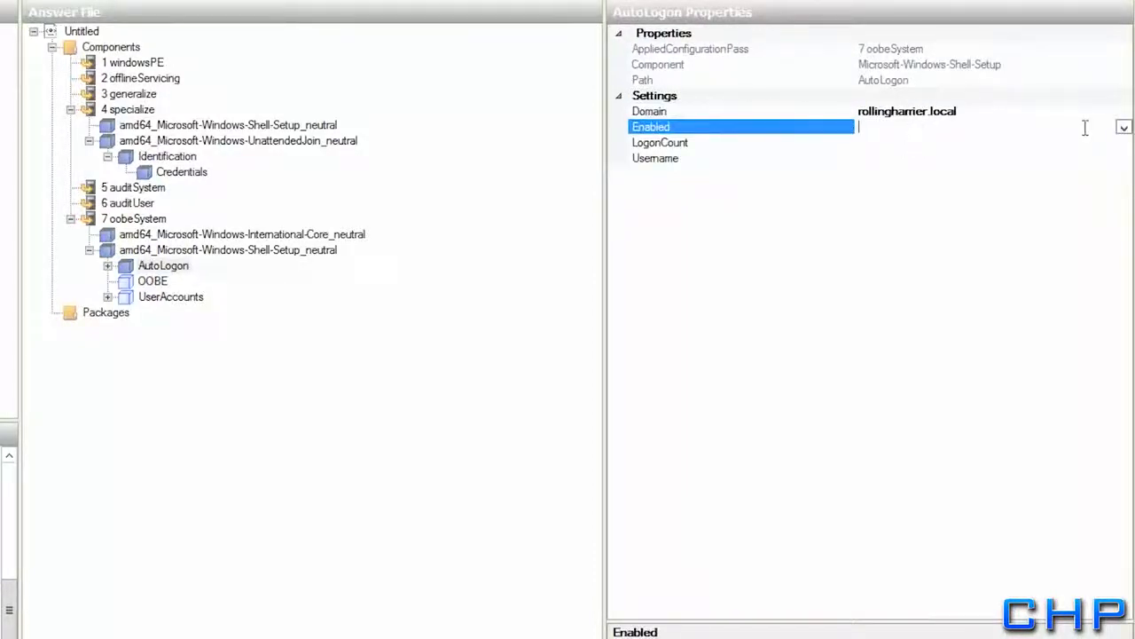
click(1123, 128)
click(882, 144)
click(876, 145)
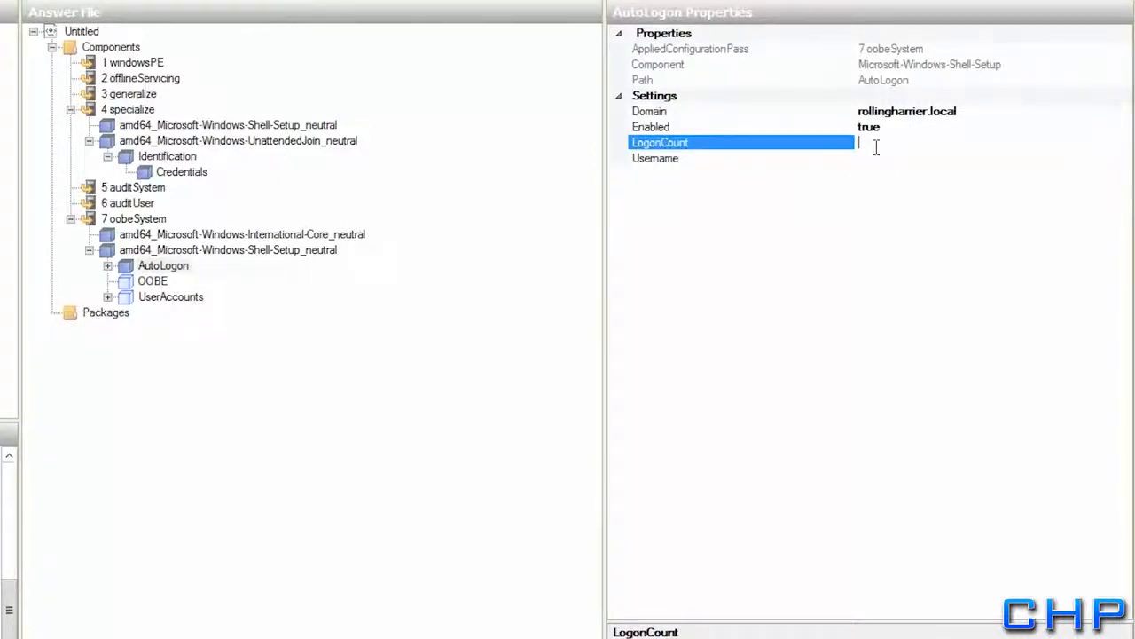
text(5)
click(881, 159)
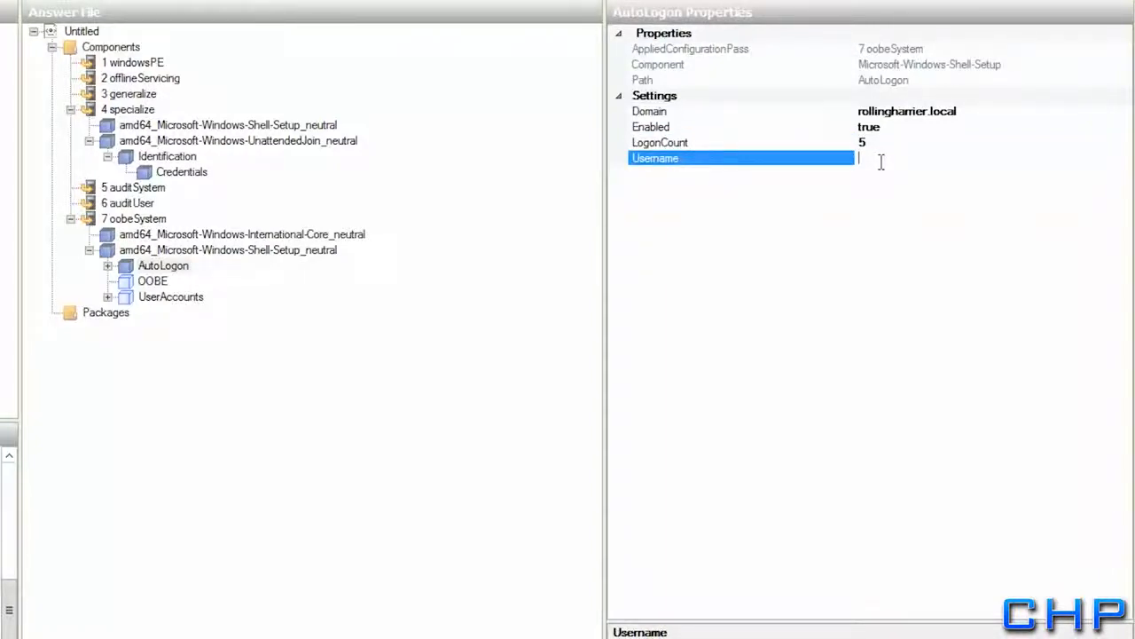
text(Dude)
Expand AutoLogon, enter the account password as its Password value, then show the OOBE settings
click(126, 266)
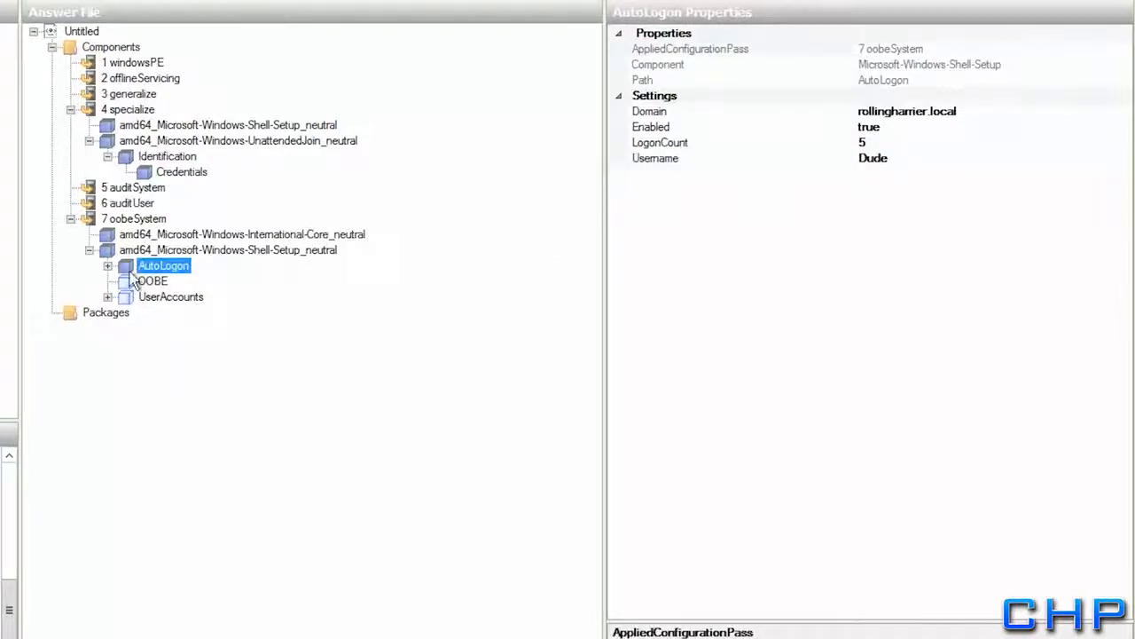
click(108, 266)
click(164, 282)
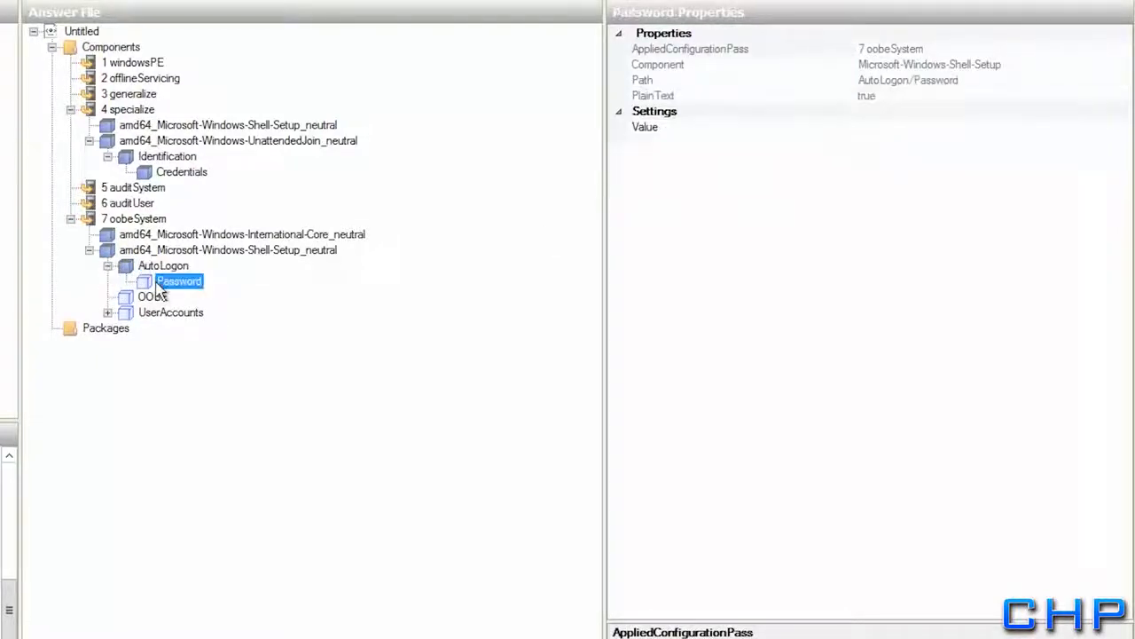
click(899, 127)
text(P)
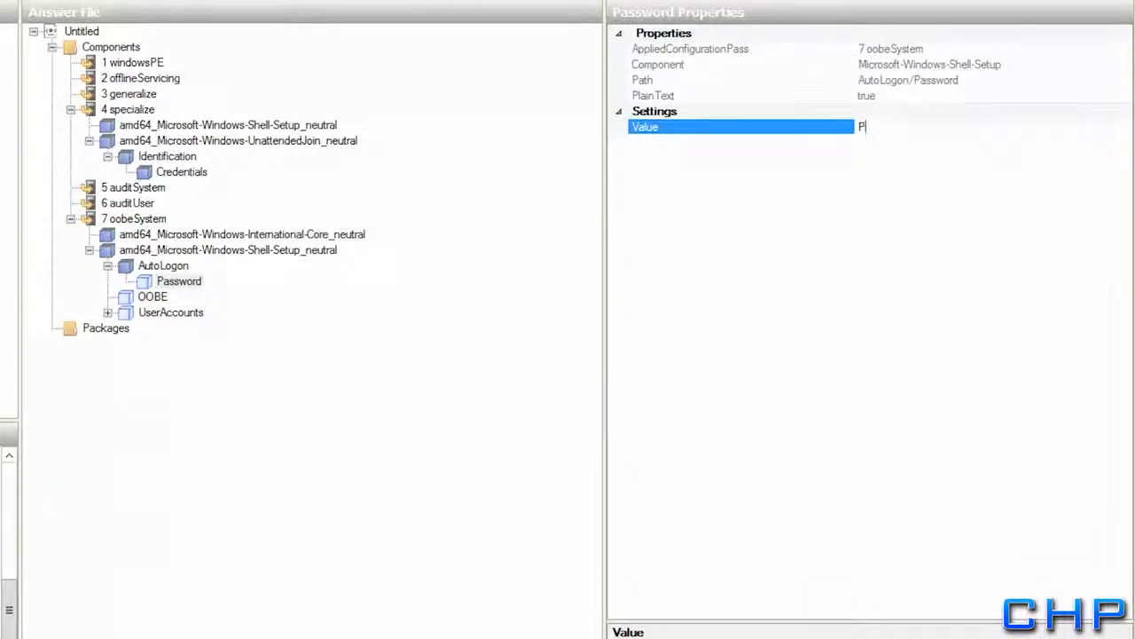
text(a$$w0rd)
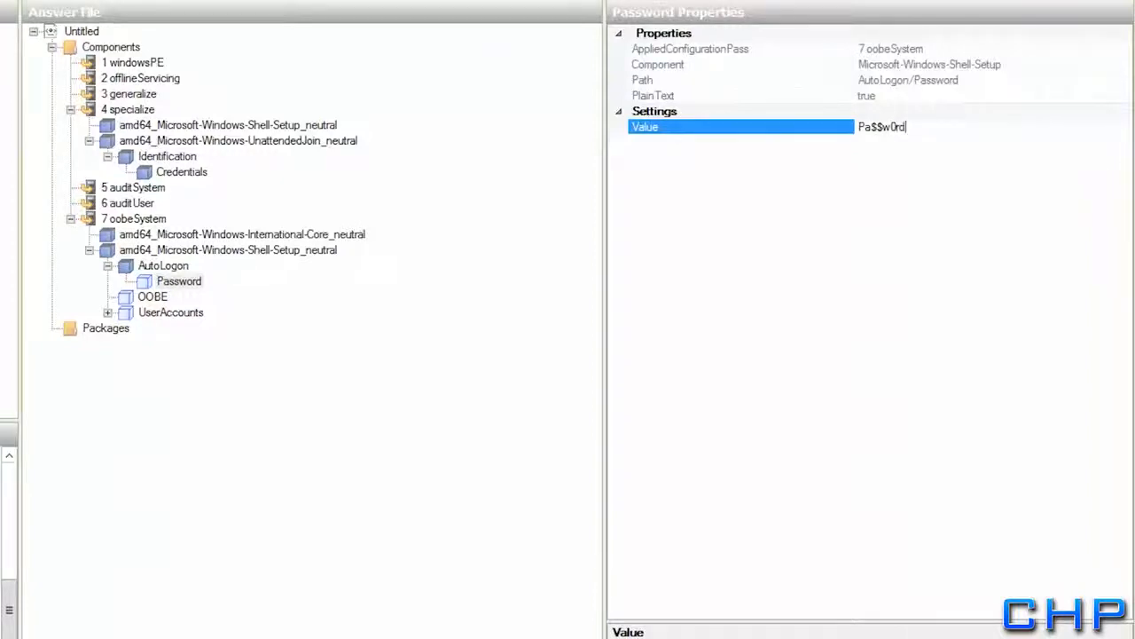
click(851, 151)
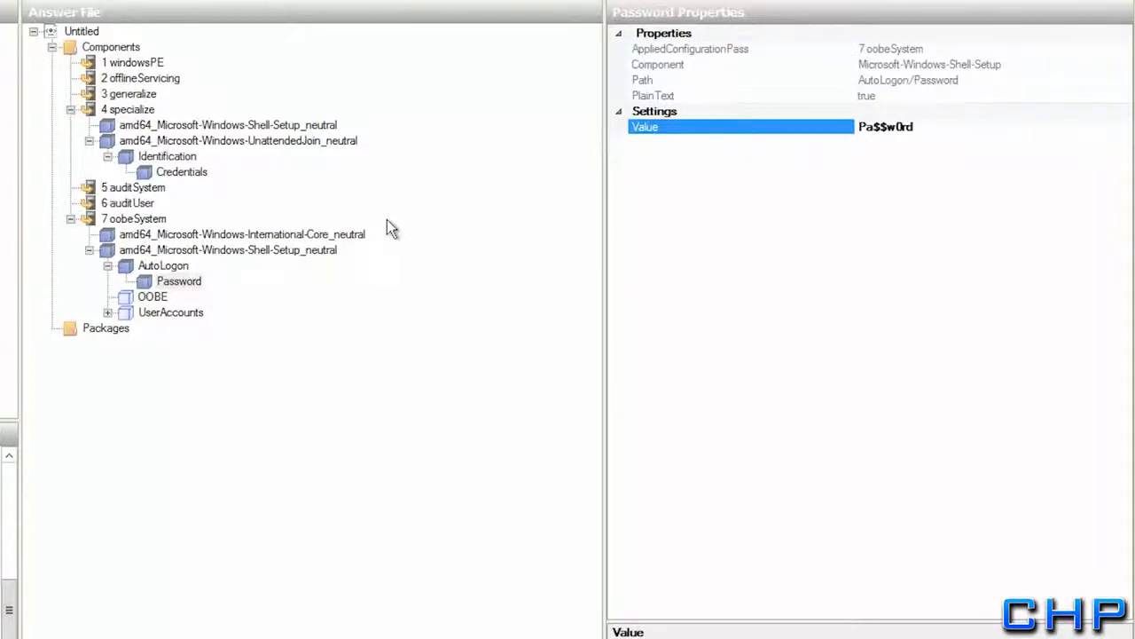
click(133, 298)
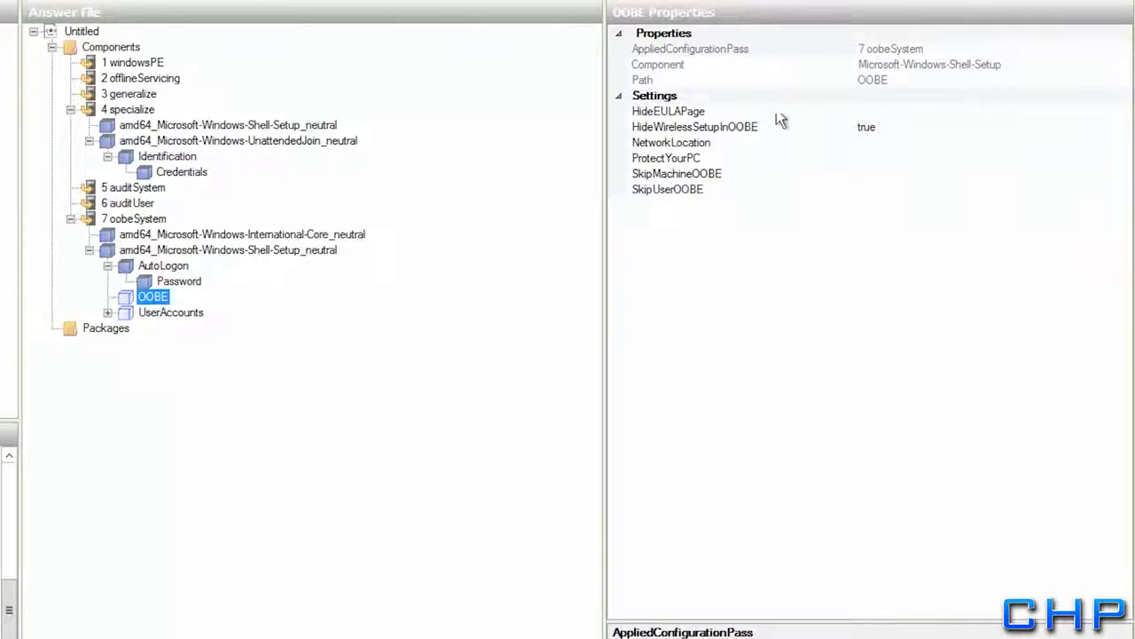
Set OOBE HideEULAPage to true, NetworkLocation to Work and ProtectYourPC to 1
click(865, 111)
click(1122, 111)
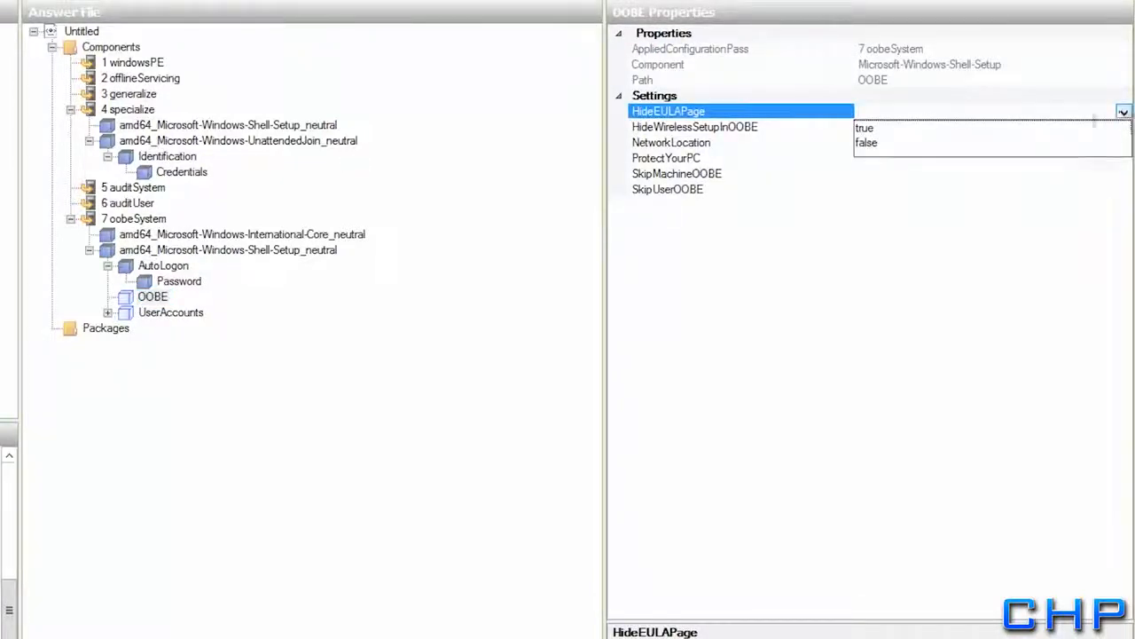
click(861, 127)
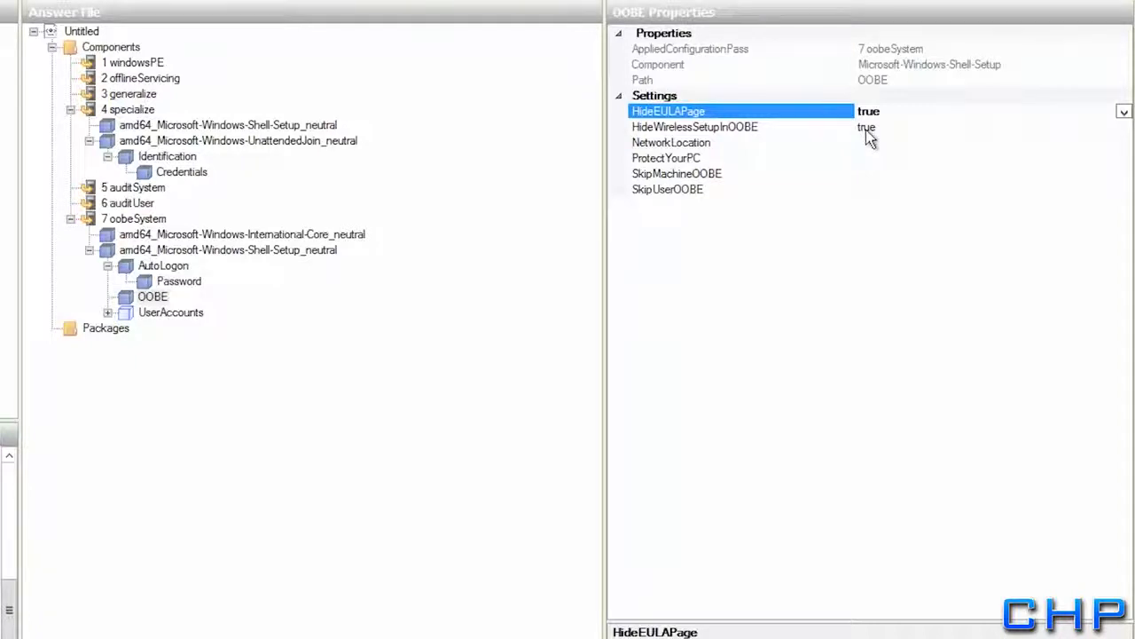
click(866, 142)
click(1124, 144)
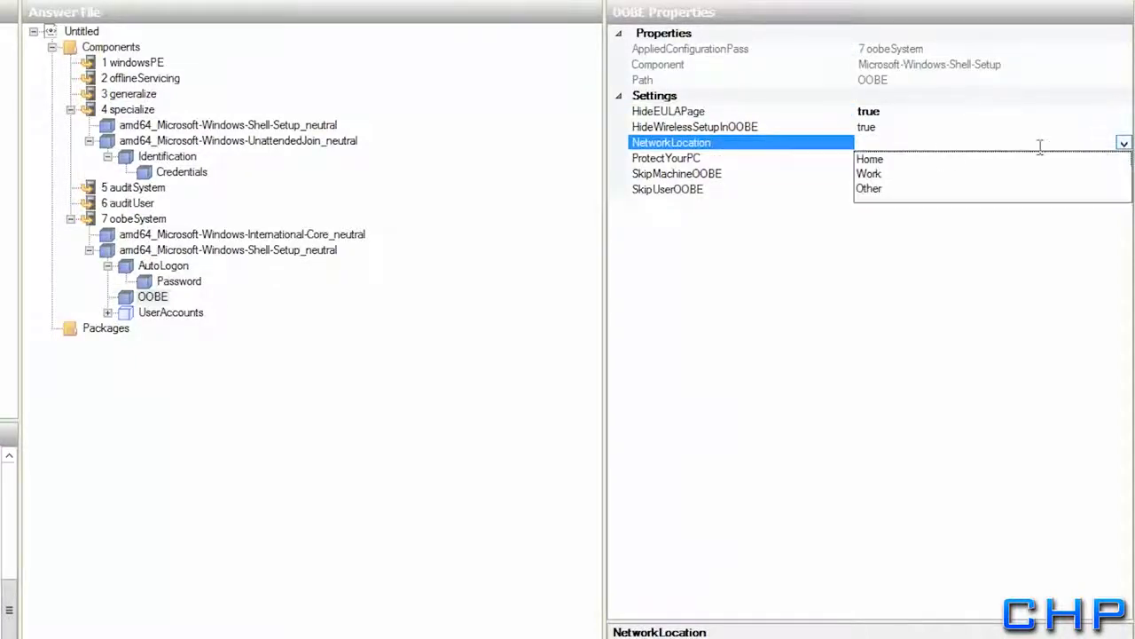
click(870, 172)
click(1015, 159)
text(1)
click(956, 173)
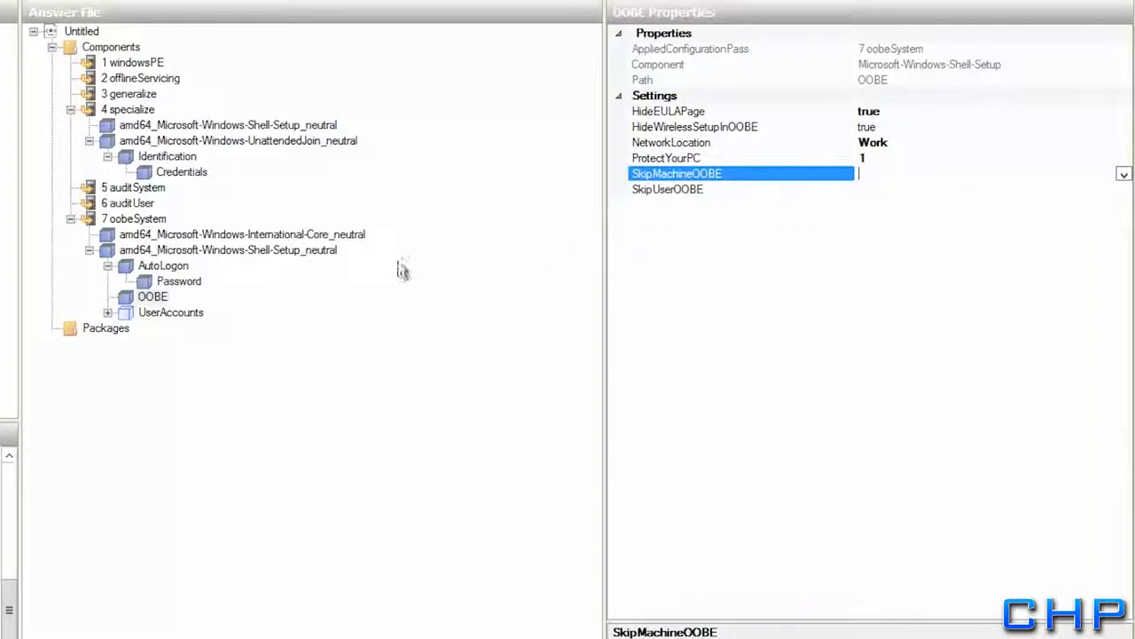
Select and expand the UserAccounts node to reveal its account settings
click(143, 314)
key(Up)
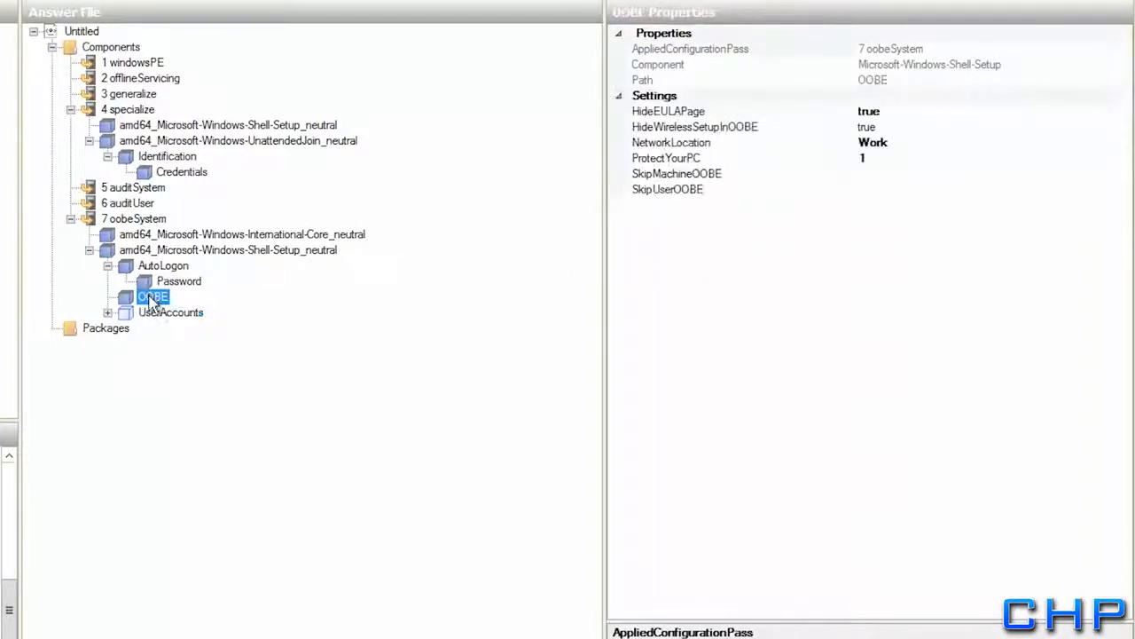
click(150, 315)
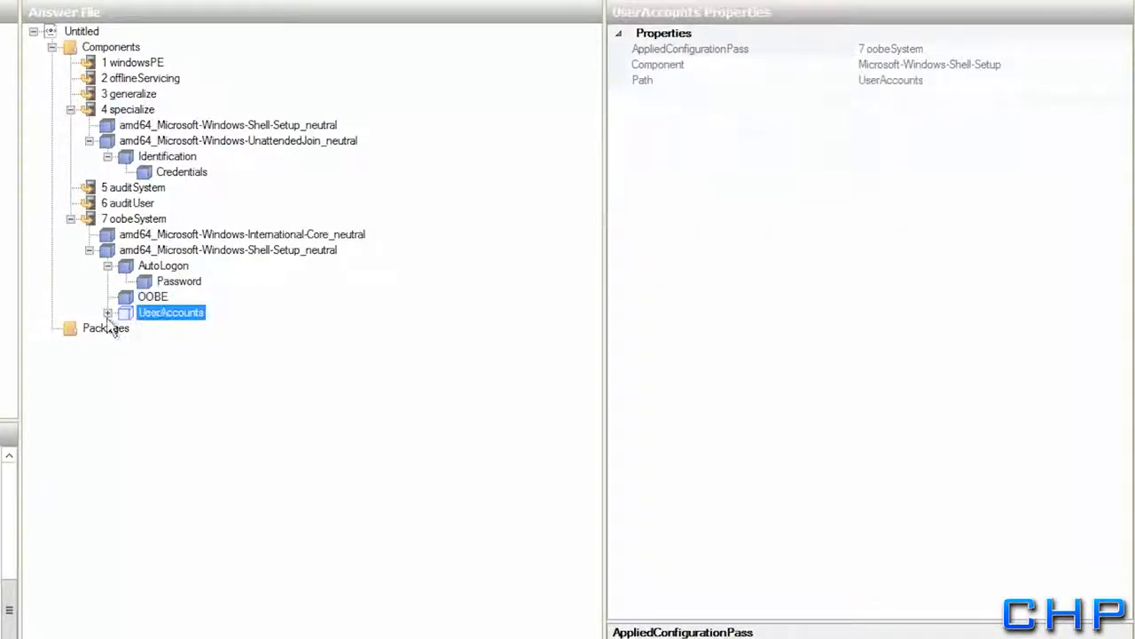
click(107, 313)
Enter the AdministratorPassword value under UserAccounts, then select the DomainAccounts node
click(149, 330)
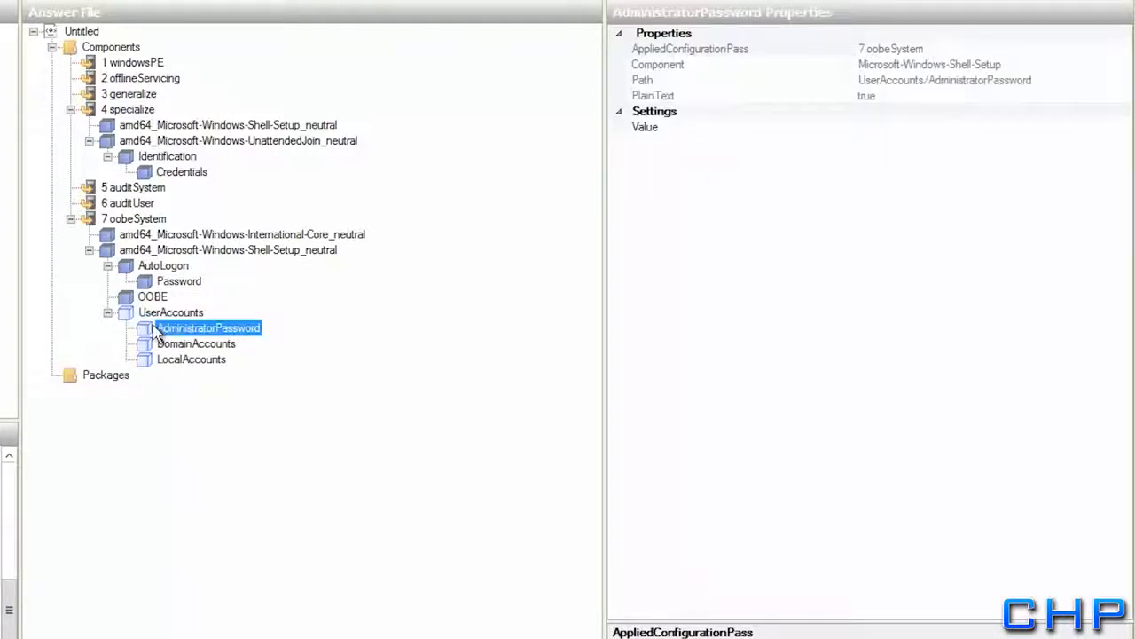
click(942, 127)
text(Pa)
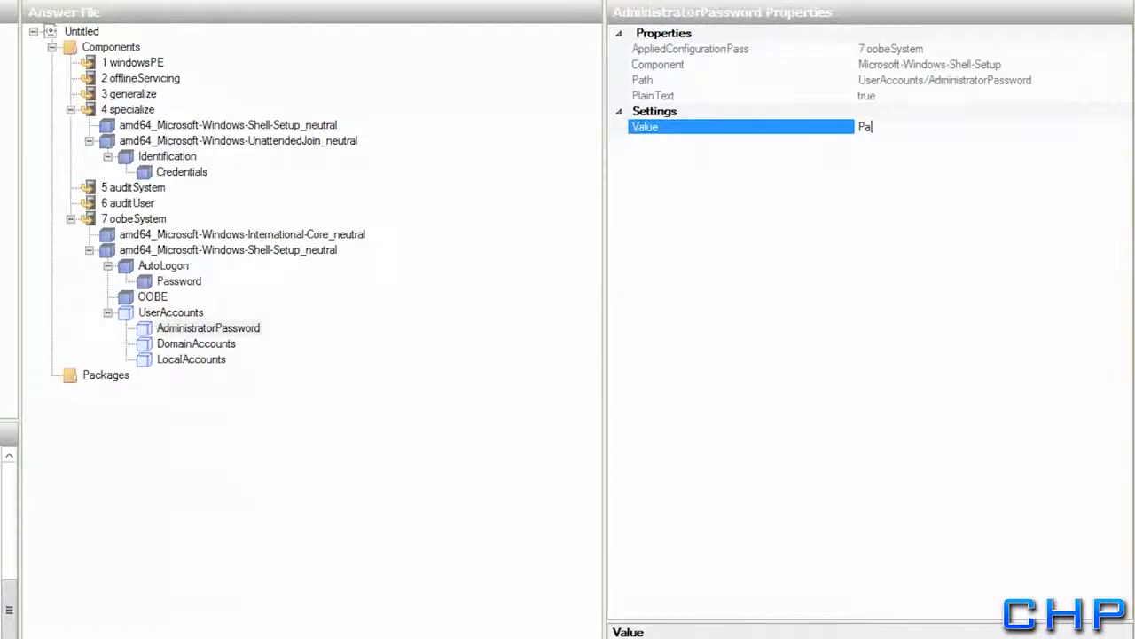
text($$w0rd)
click(894, 147)
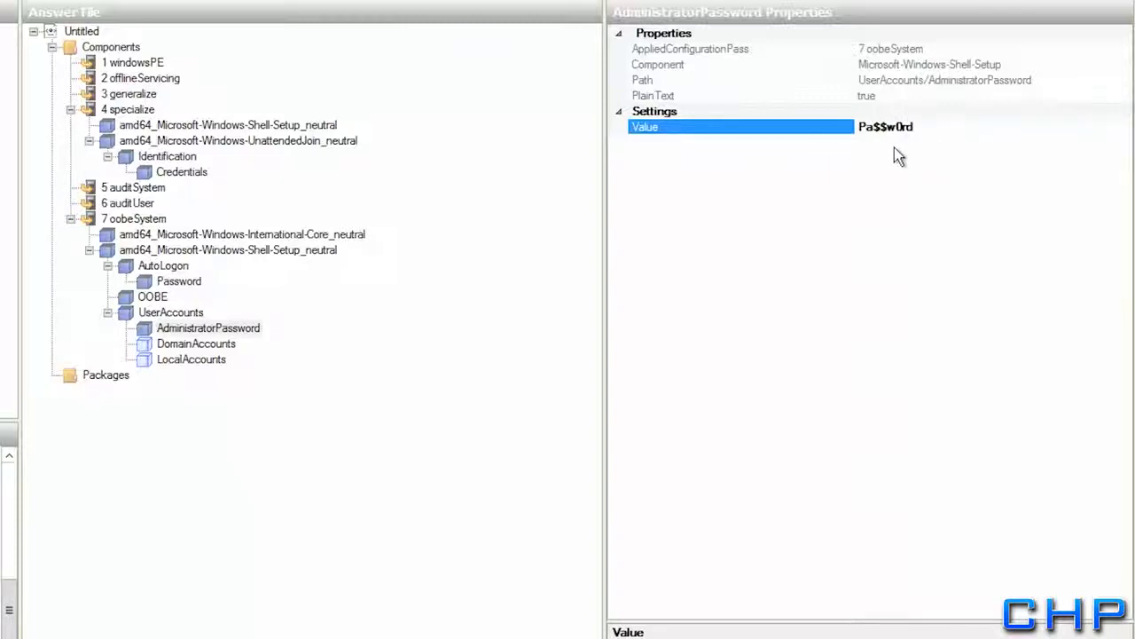
click(176, 346)
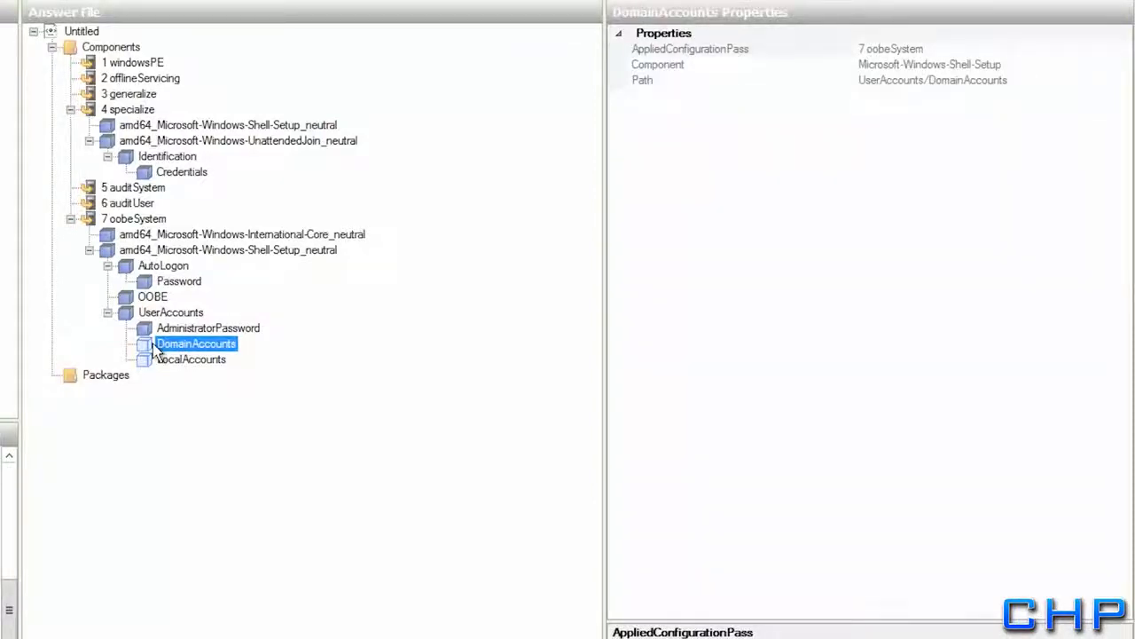
Insert a new DomainAccountList with its Domain set to rollingharrier.local
right_click(154, 350)
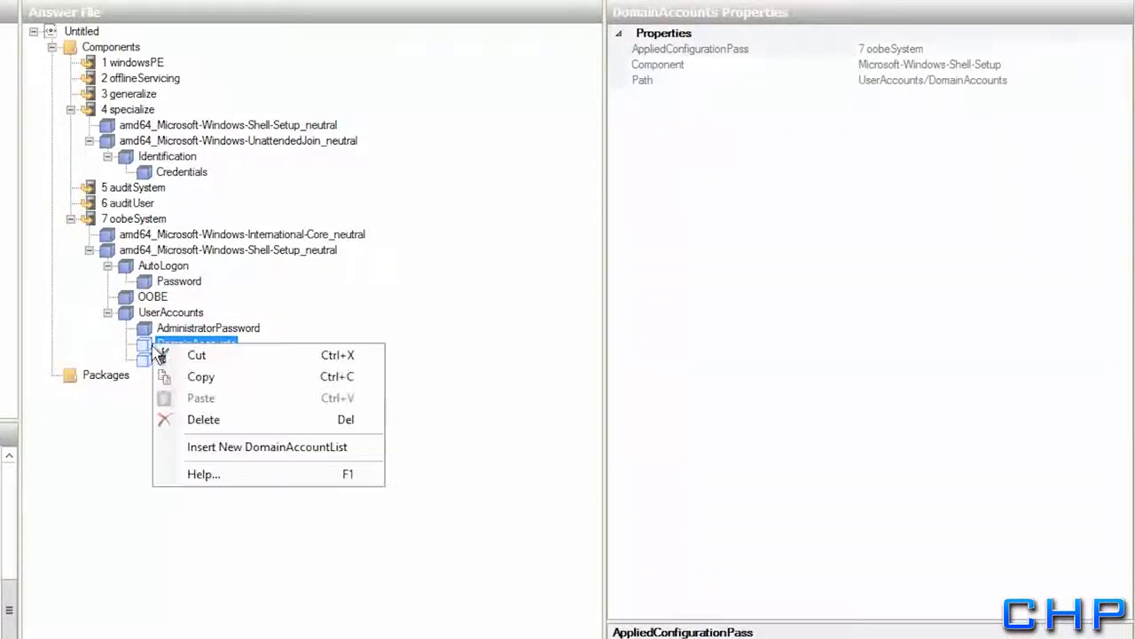
click(210, 447)
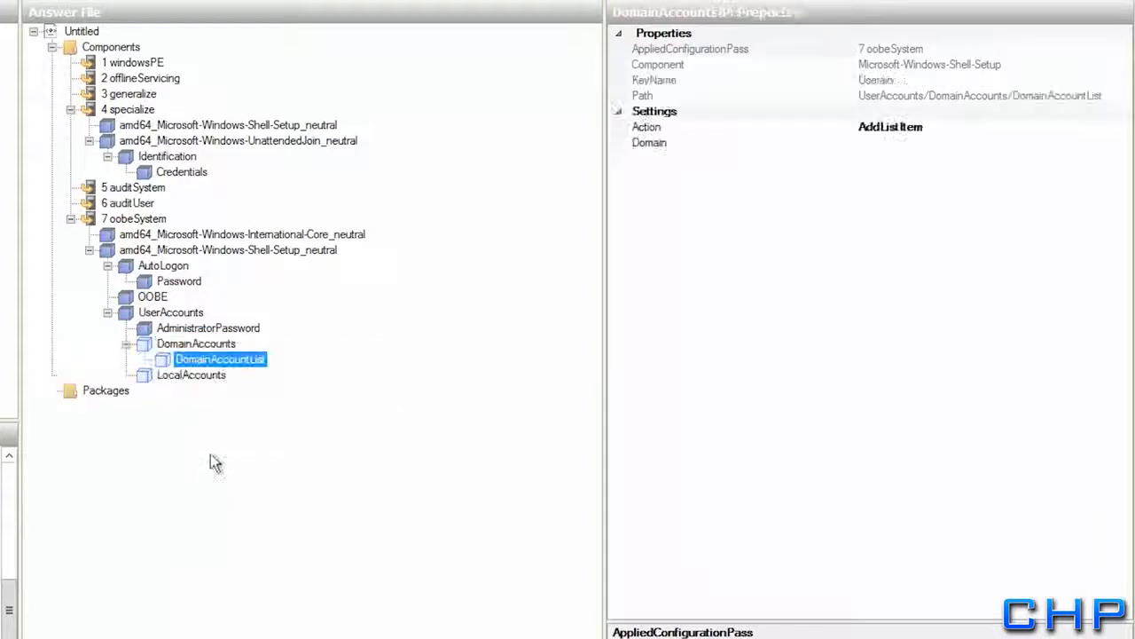
click(918, 144)
text(roll)
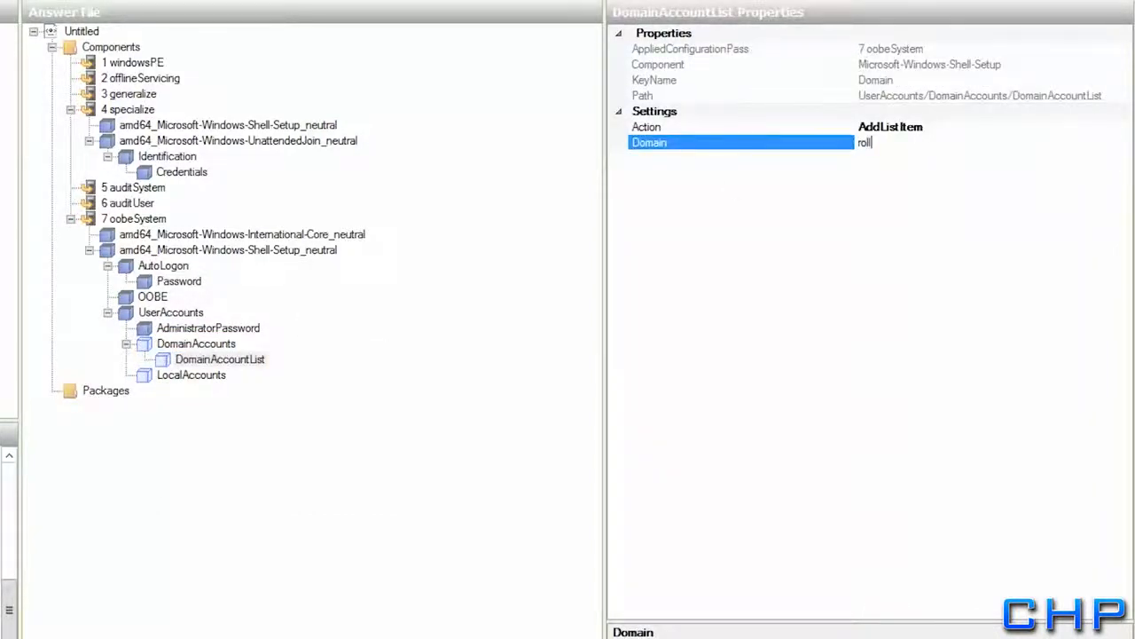
text(ingharrier.local)
key(Return)
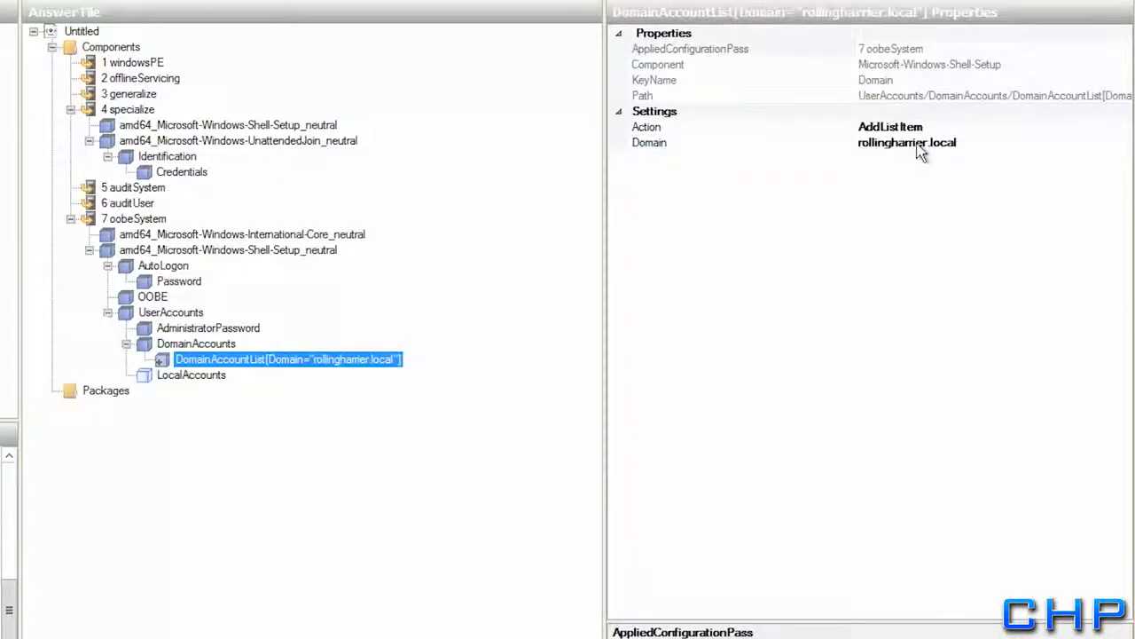
Add a DomainAccount in group Domain Users with the account's name, then select LocalAccounts
right_click(197, 359)
click(245, 456)
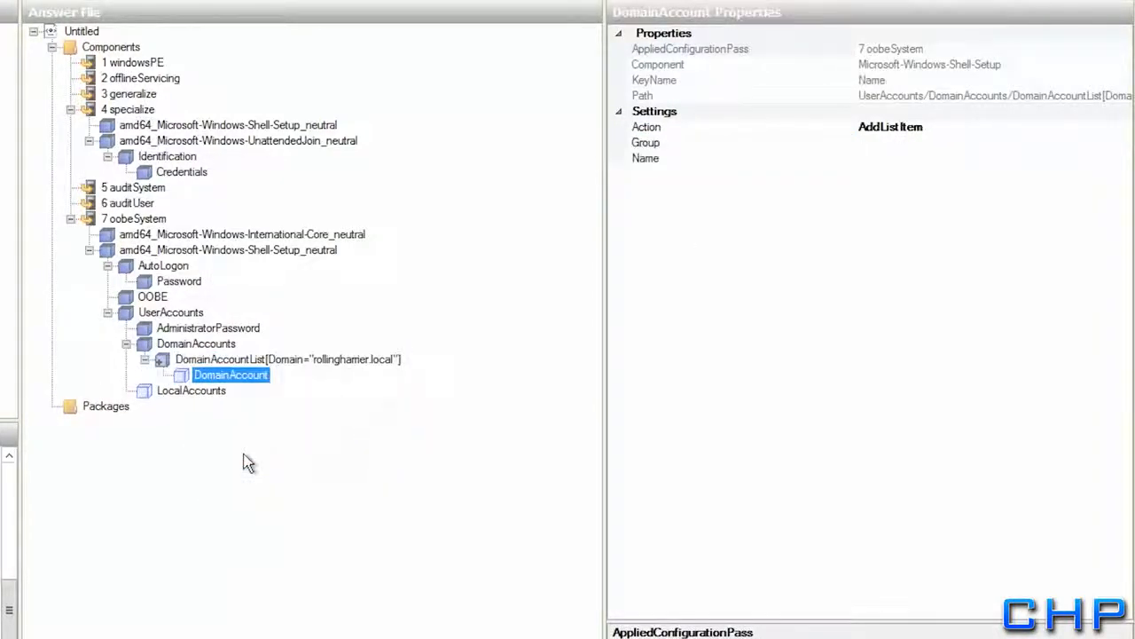
click(905, 145)
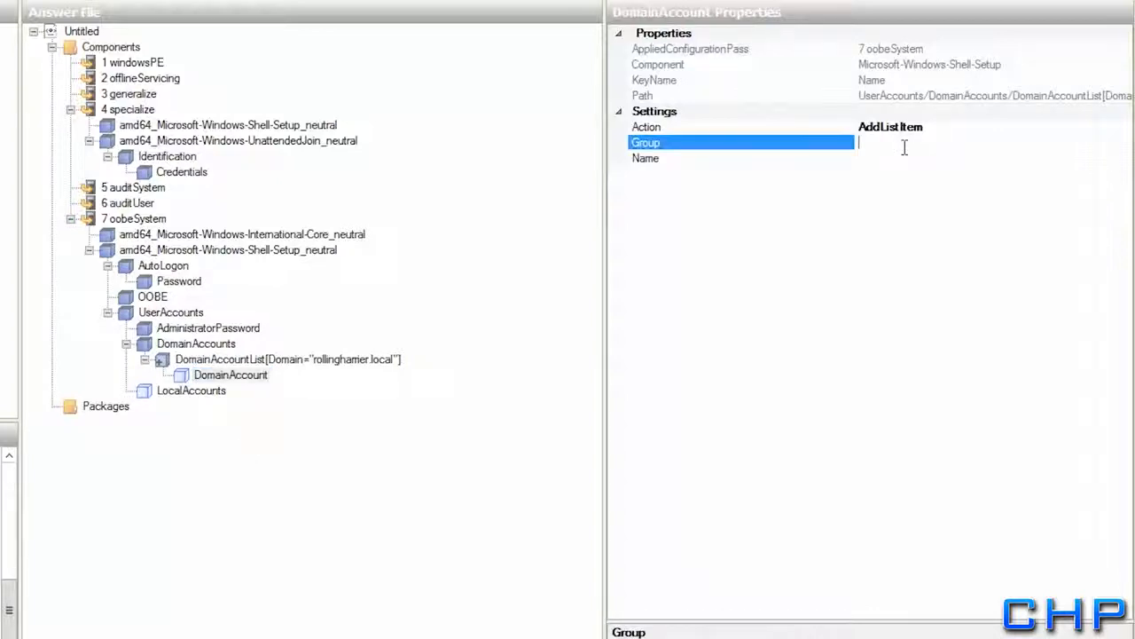
text(Domain Users)
click(881, 158)
text(Dude)
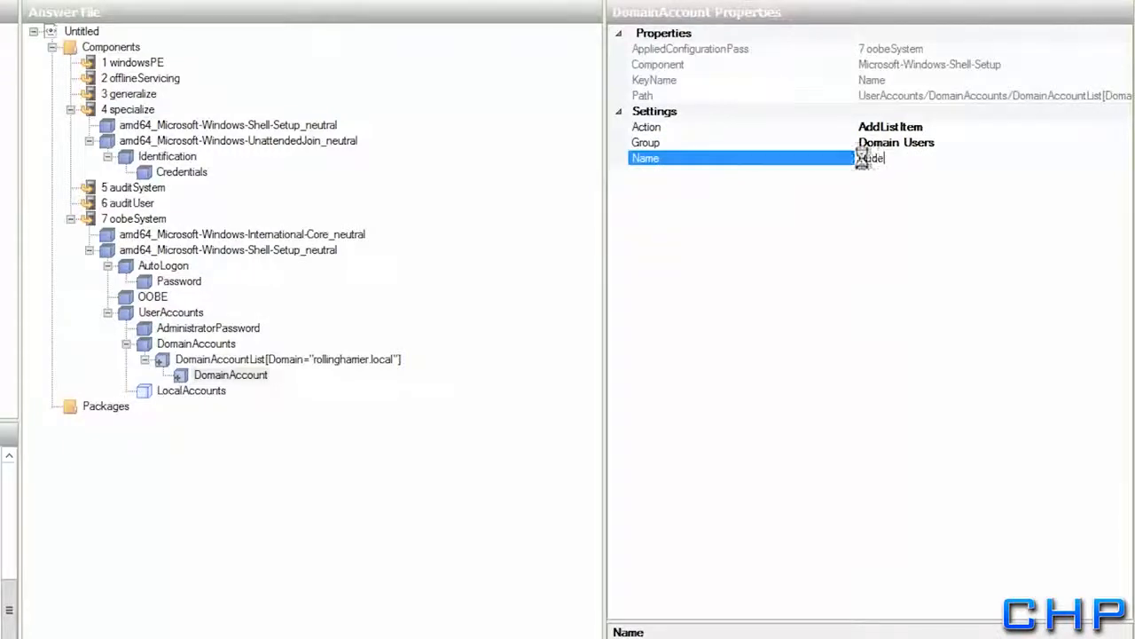
key(Return)
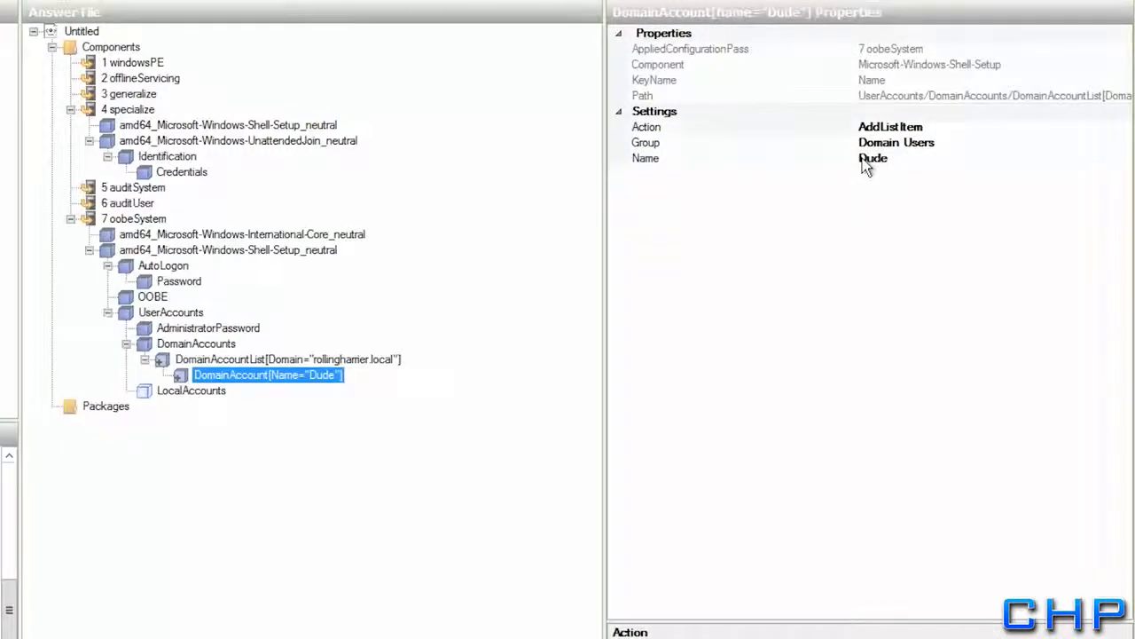
click(167, 395)
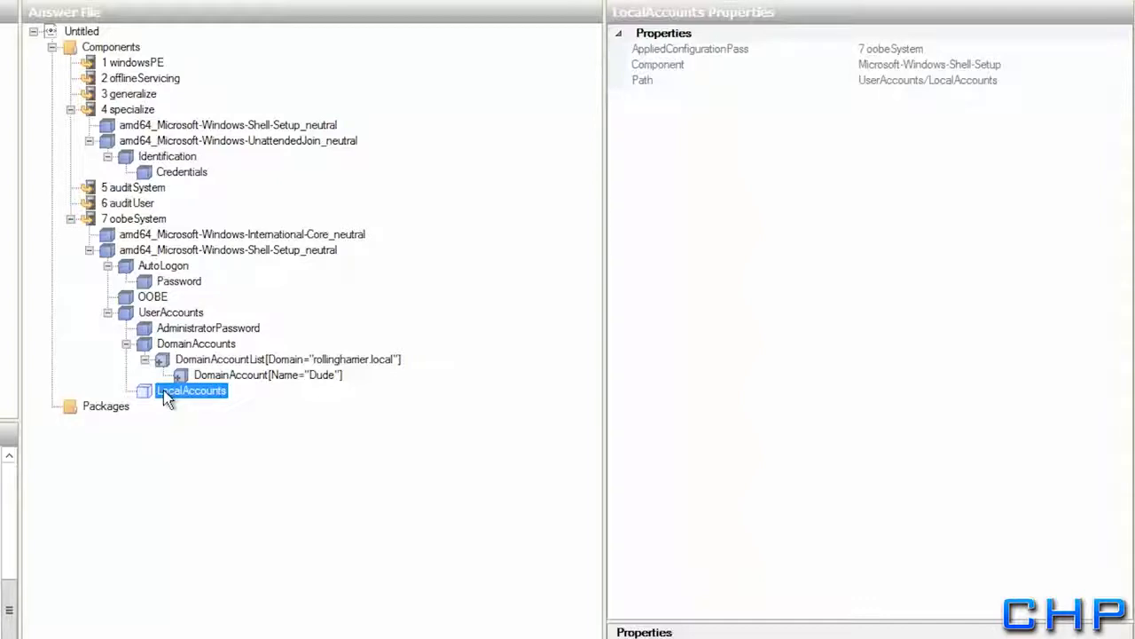
Insert a new LocalAccount with description 'Built-in Account' and fill in its display name
right_click(168, 398)
click(229, 494)
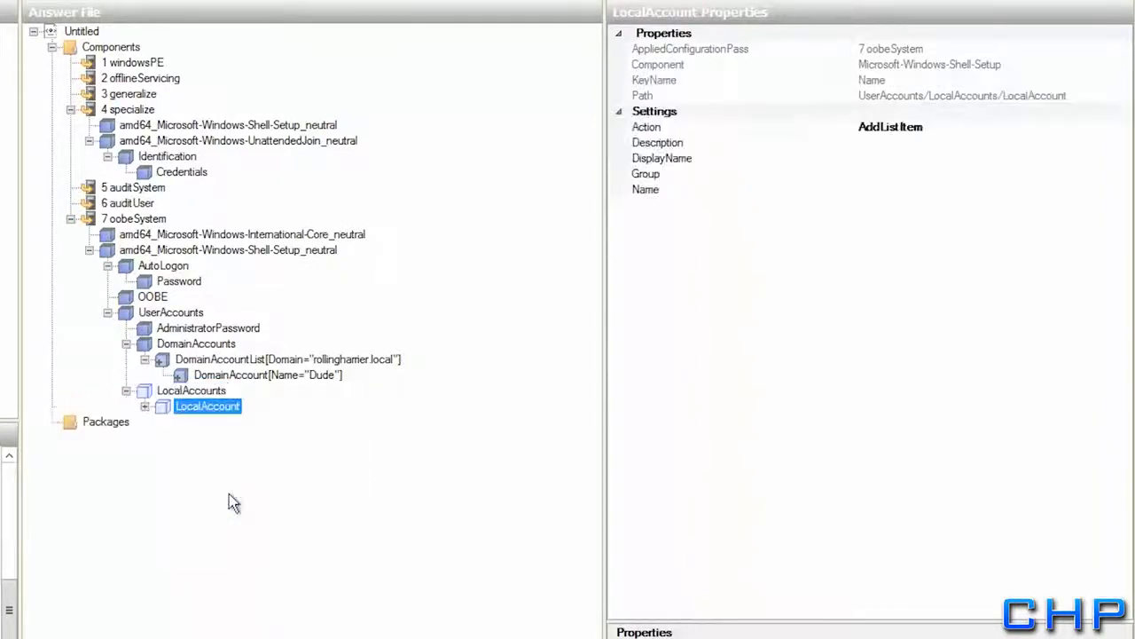
click(145, 406)
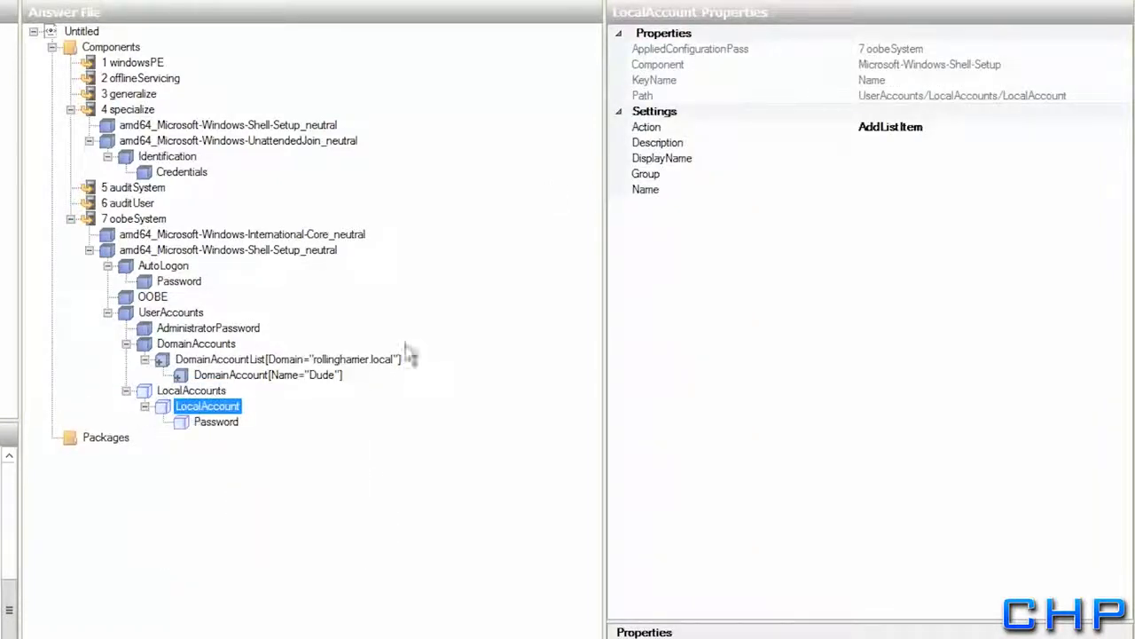
click(876, 144)
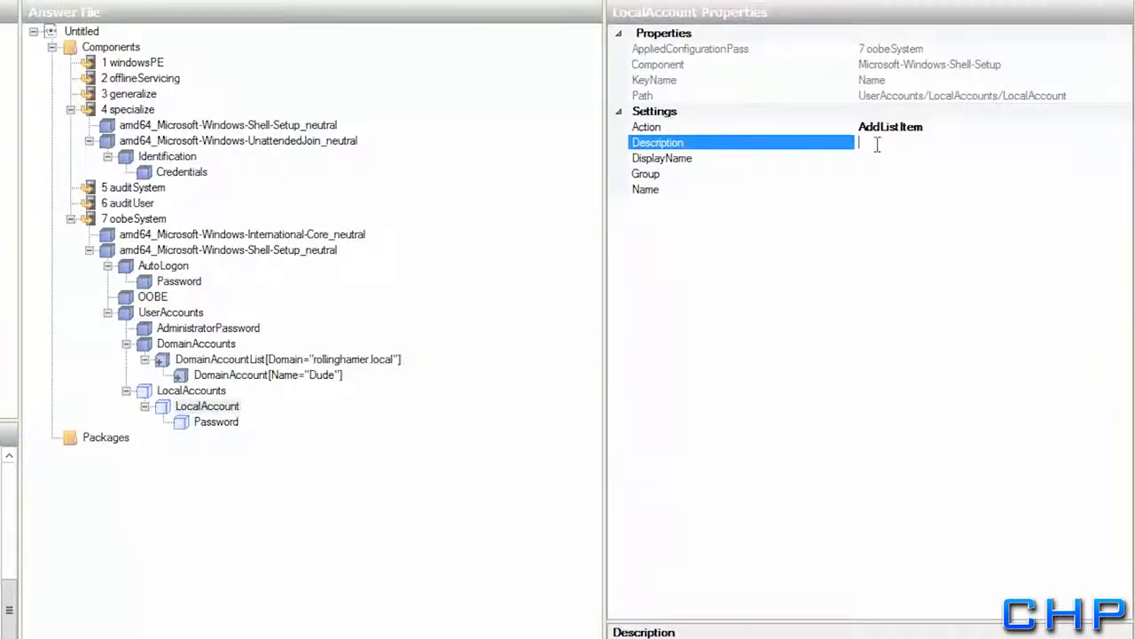
text(Built-in Account)
key(Return)
click(909, 160)
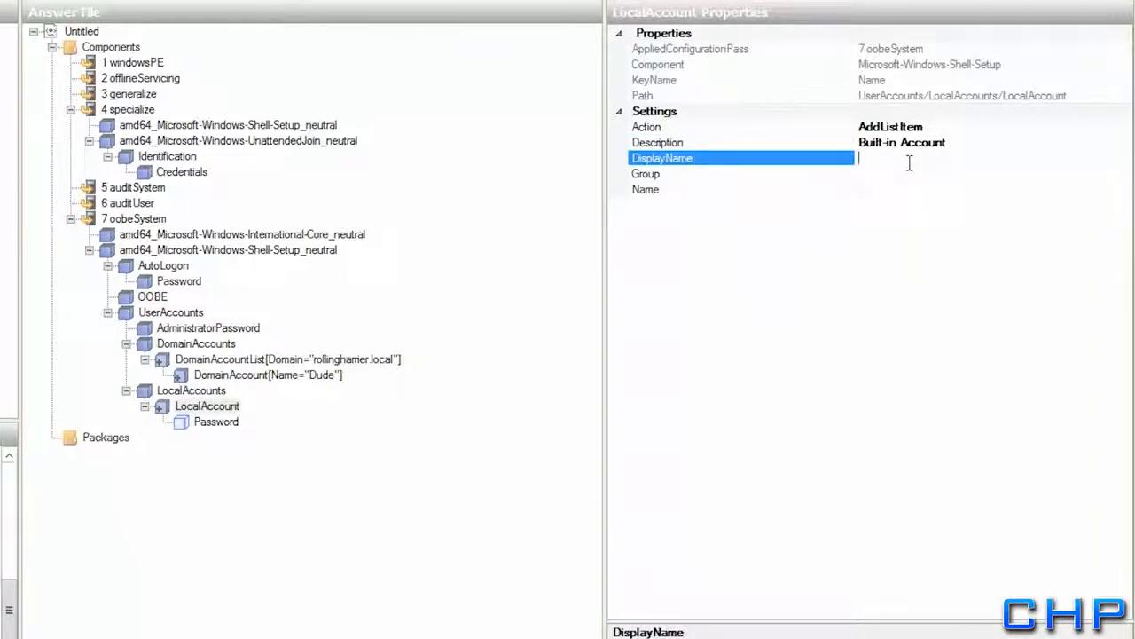
text(Client1)
key(Return)
Set the local account's Group to Administrators, fill in its name, and enter its password value
key(Down)
text(Administrators)
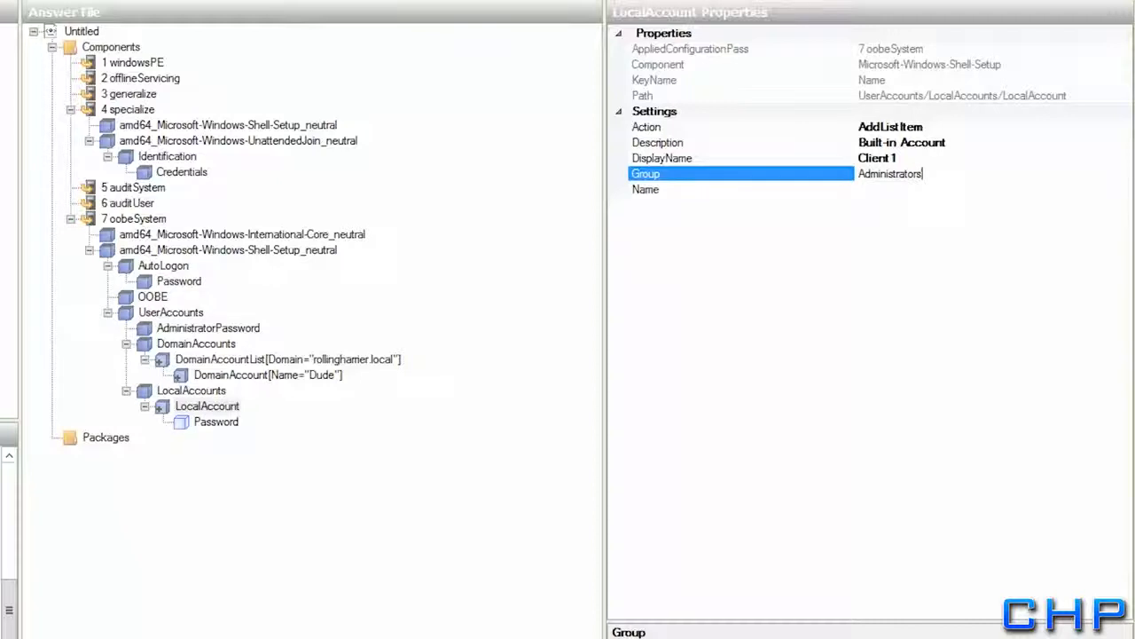
key(Return)
key(Down)
text(Client)
key(Return)
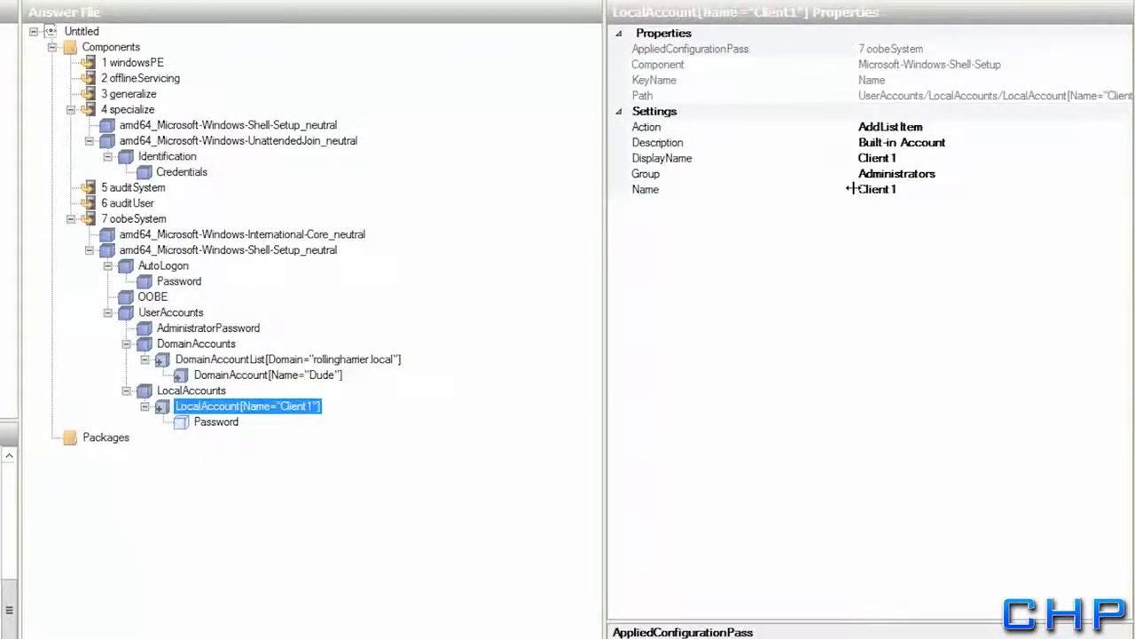
click(218, 422)
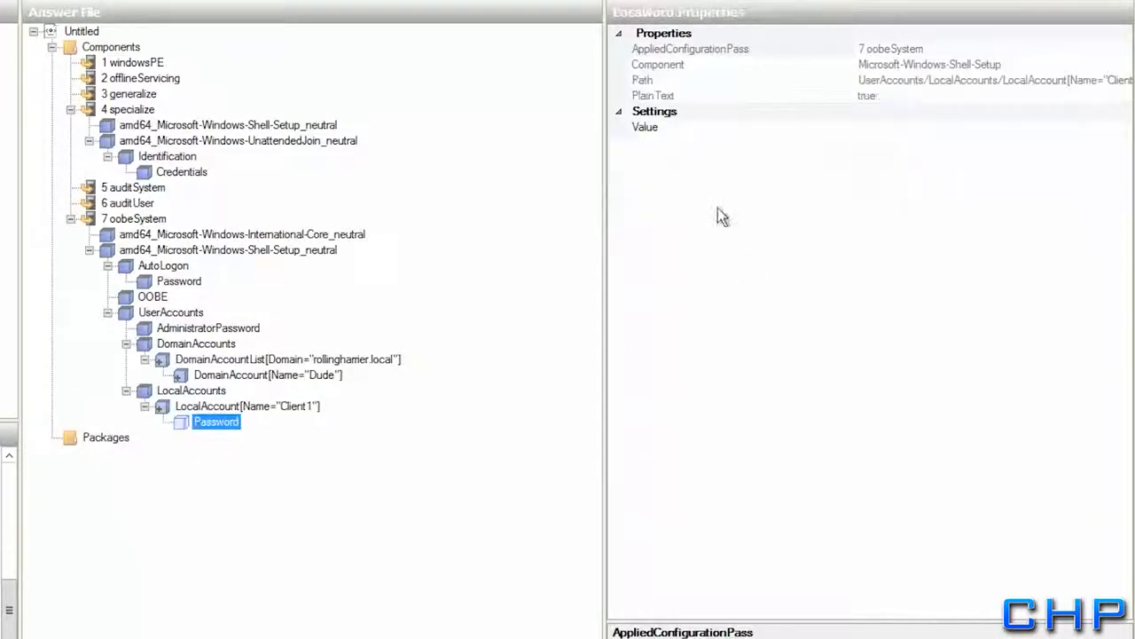
click(927, 128)
text(Pa)
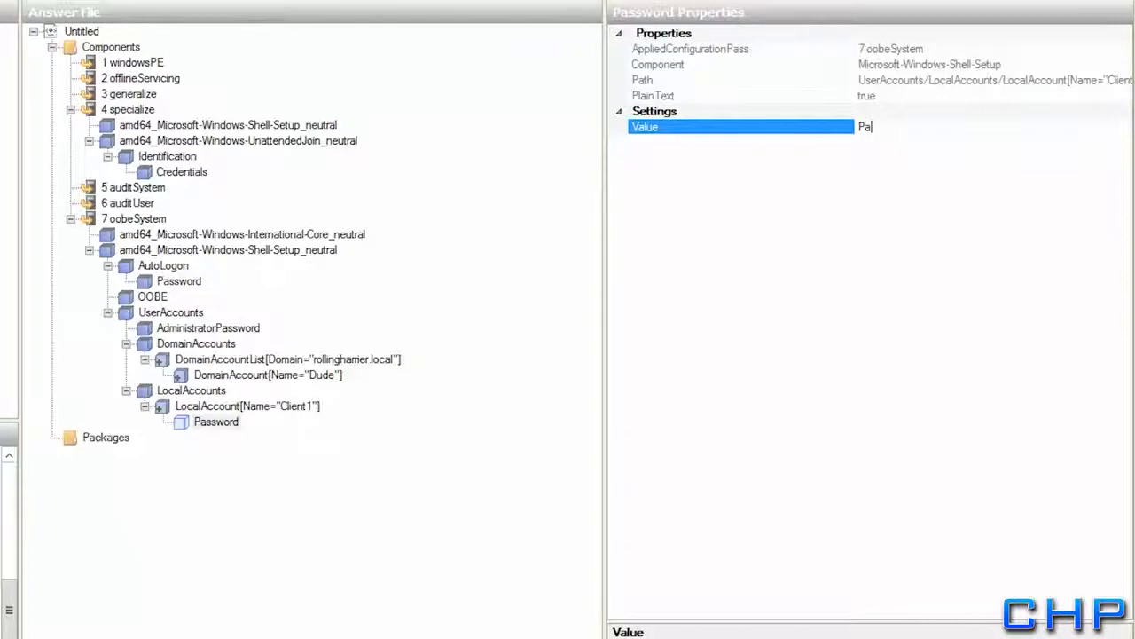
text($$w0rd)
key(Return)
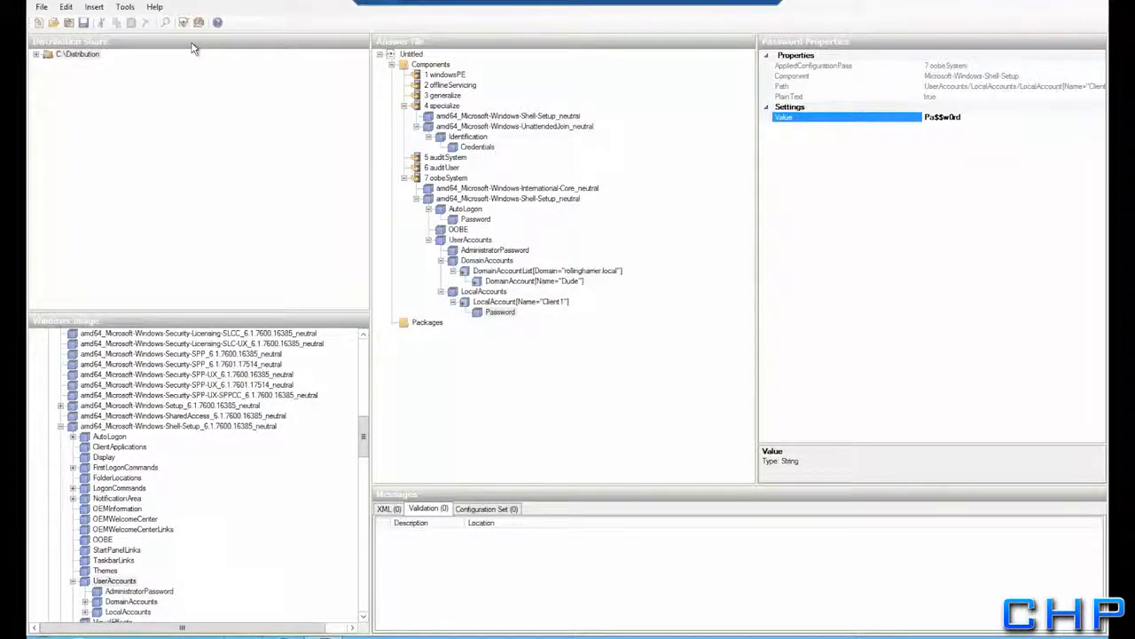
Validate the answer file, then save it as OOBEUnattend
click(120, 8)
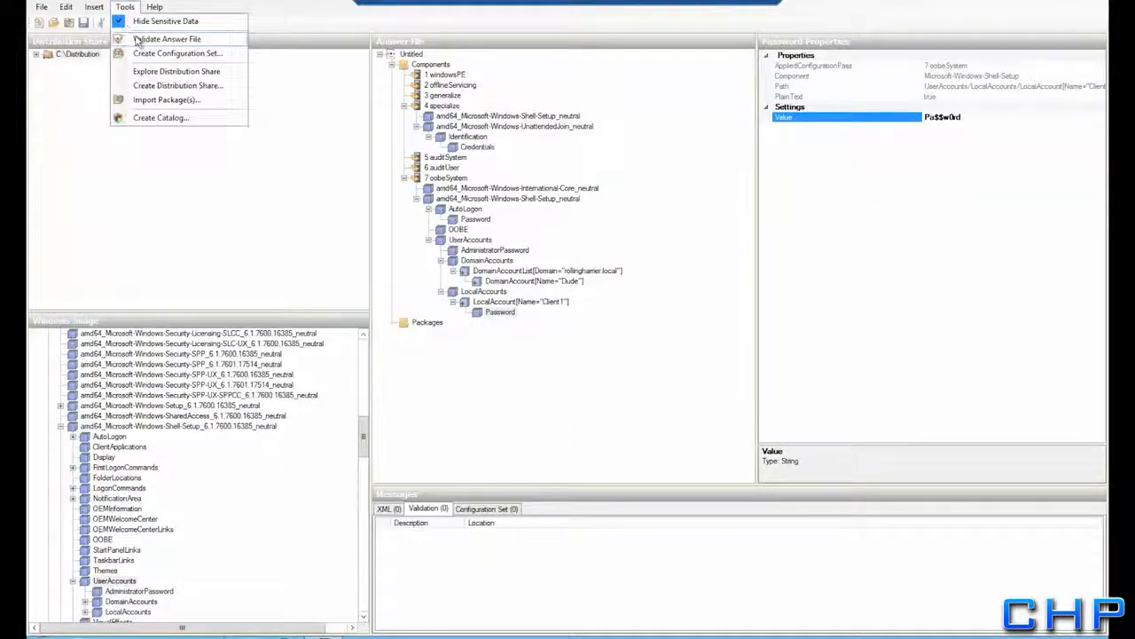
click(136, 40)
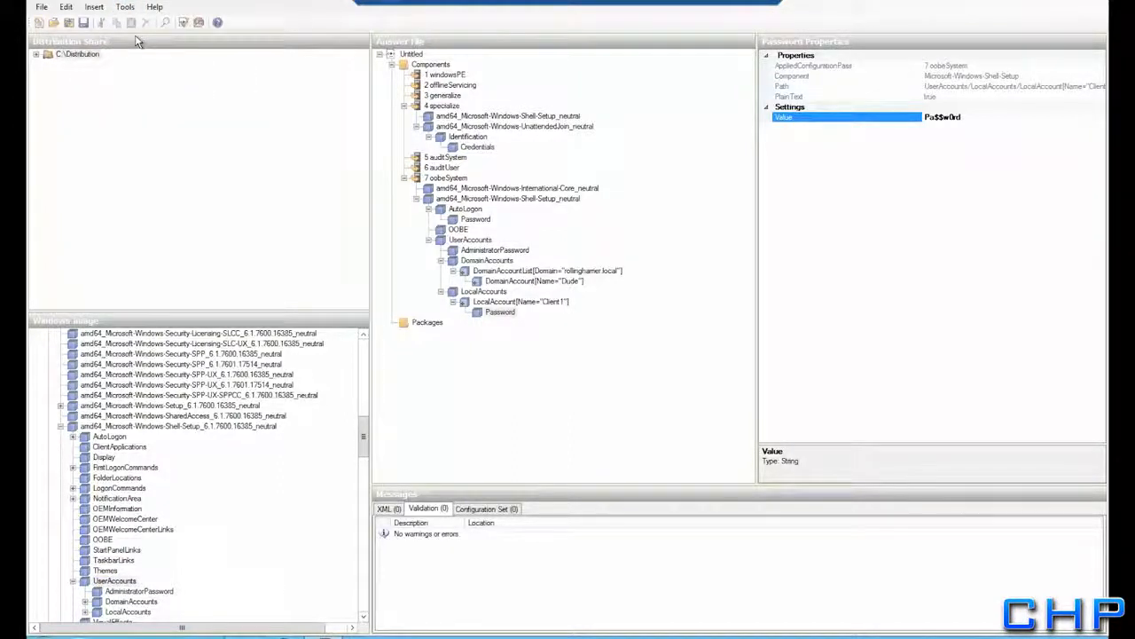
click(42, 7)
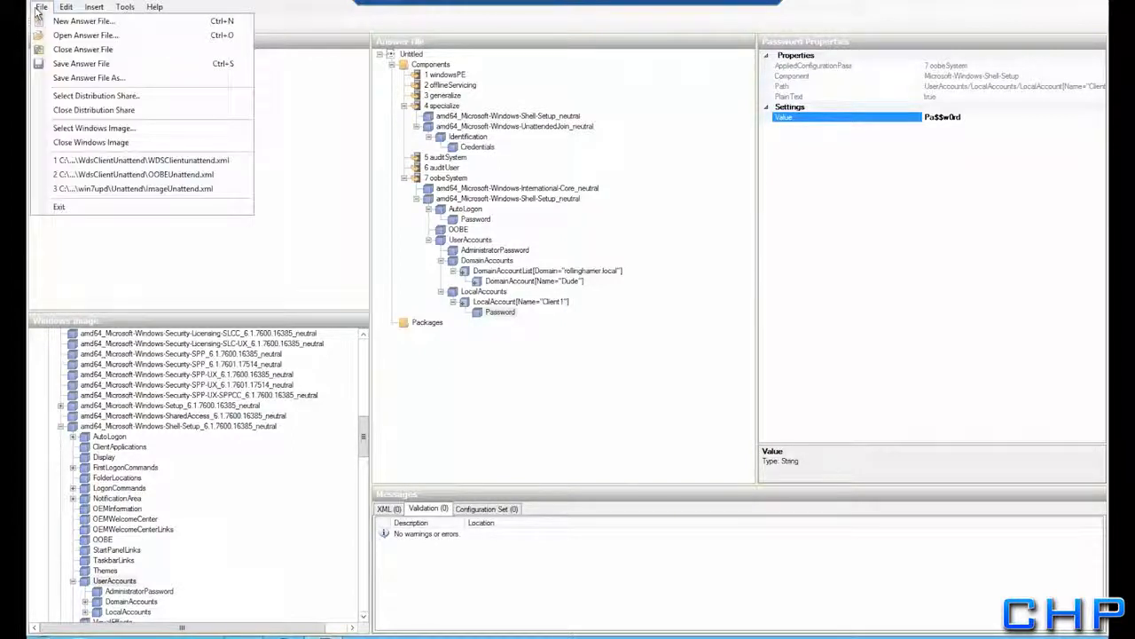
click(56, 65)
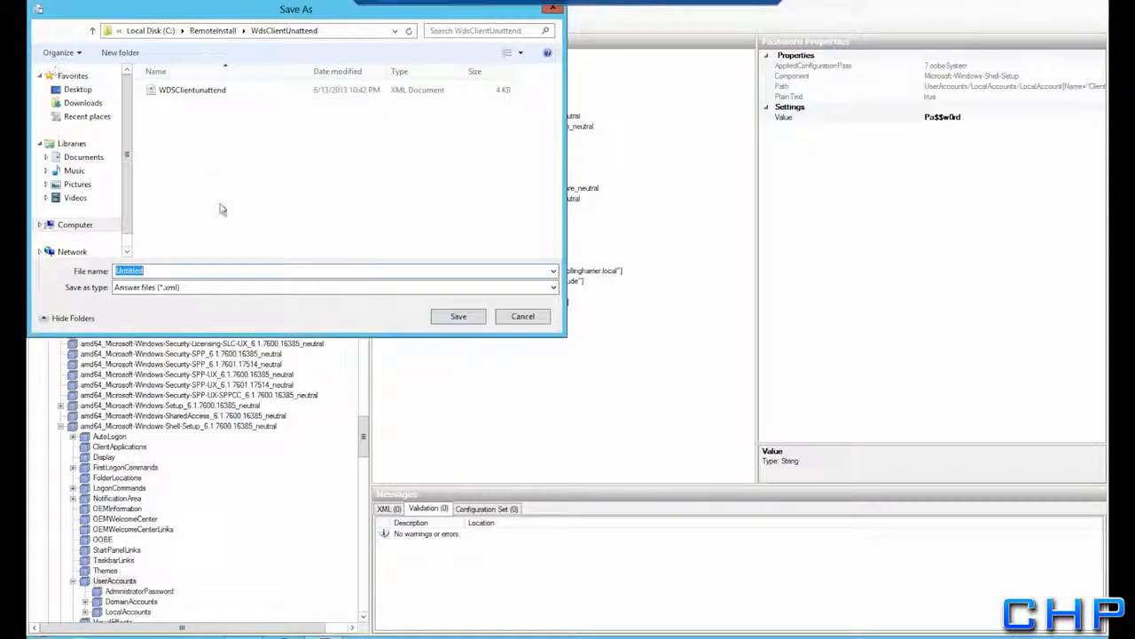
text(OOBEUnattend)
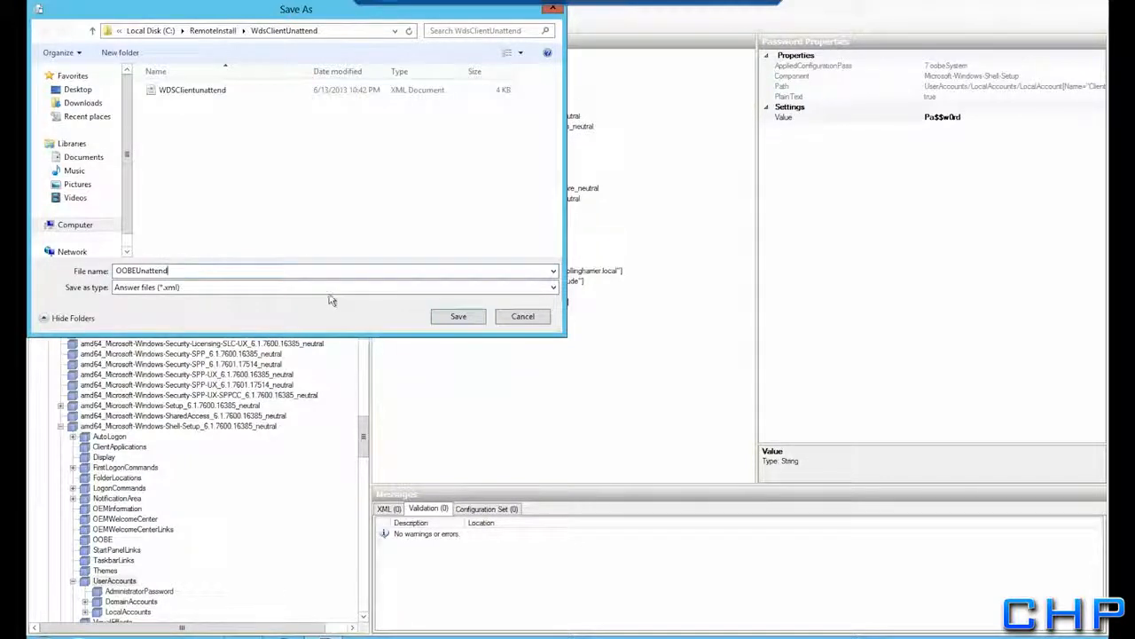
click(460, 324)
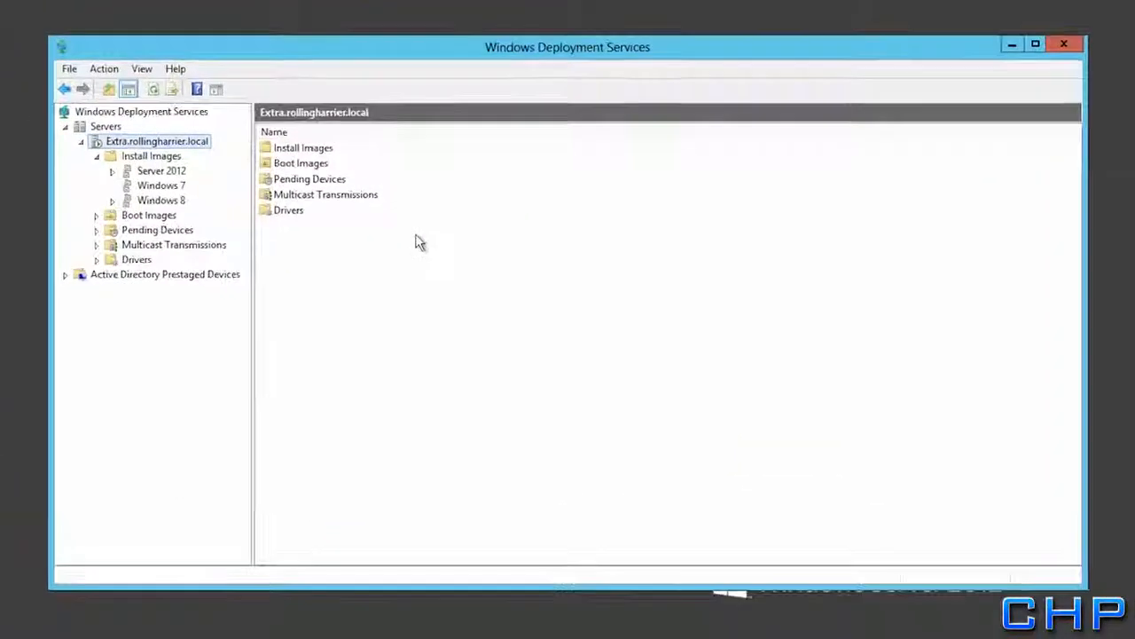
In Win7Updated's properties allow unattended installation, then begin selecting its unattend file
click(129, 181)
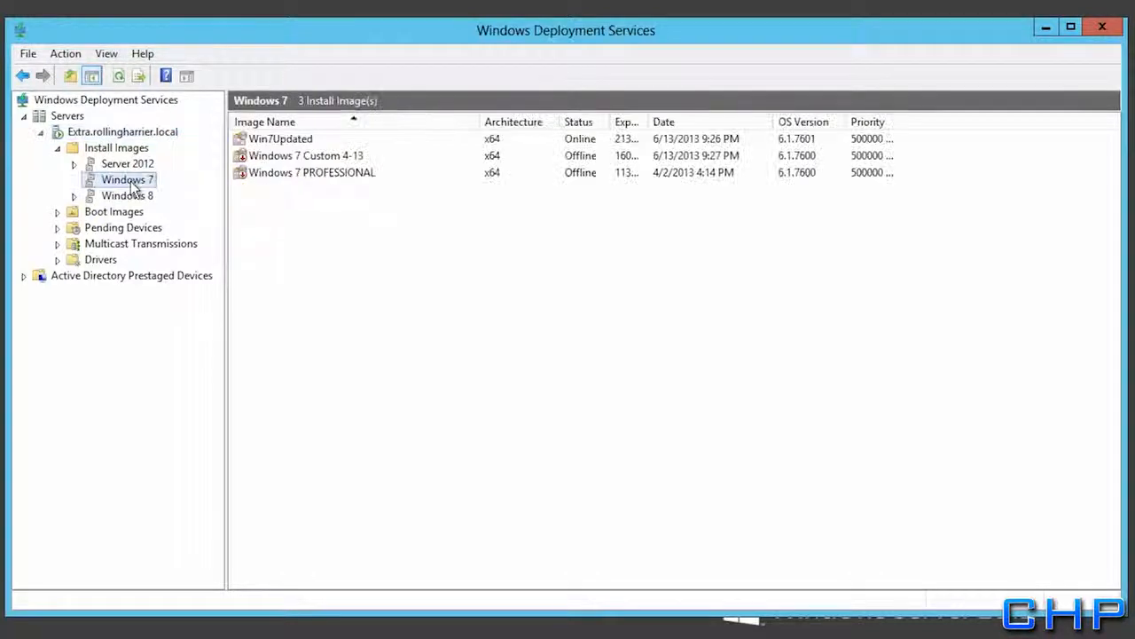
click(261, 143)
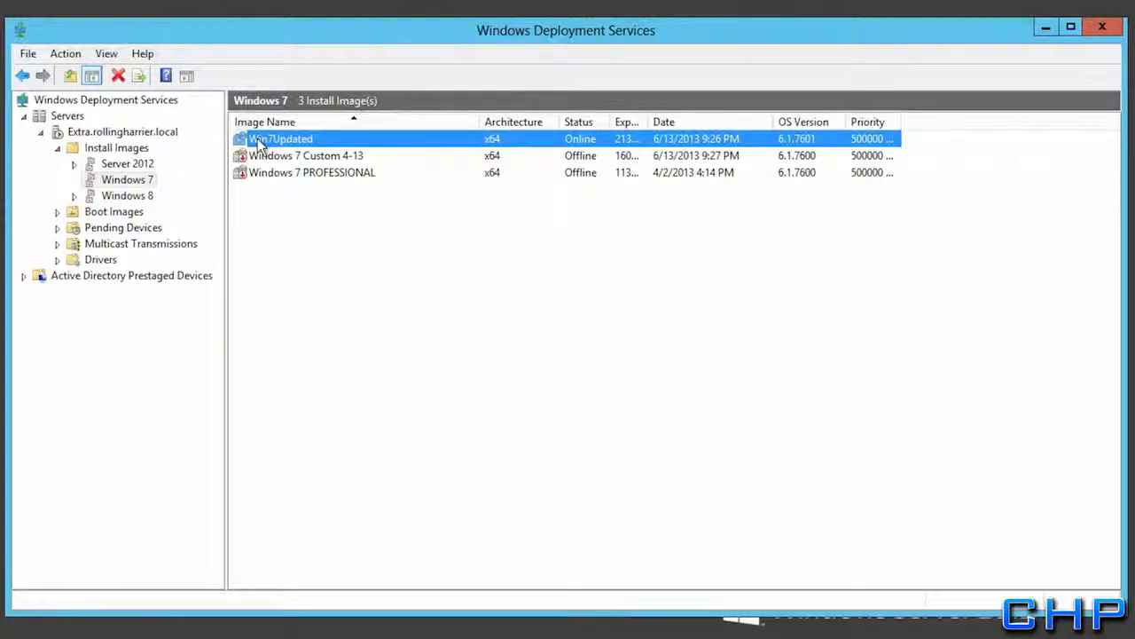
right_click(257, 144)
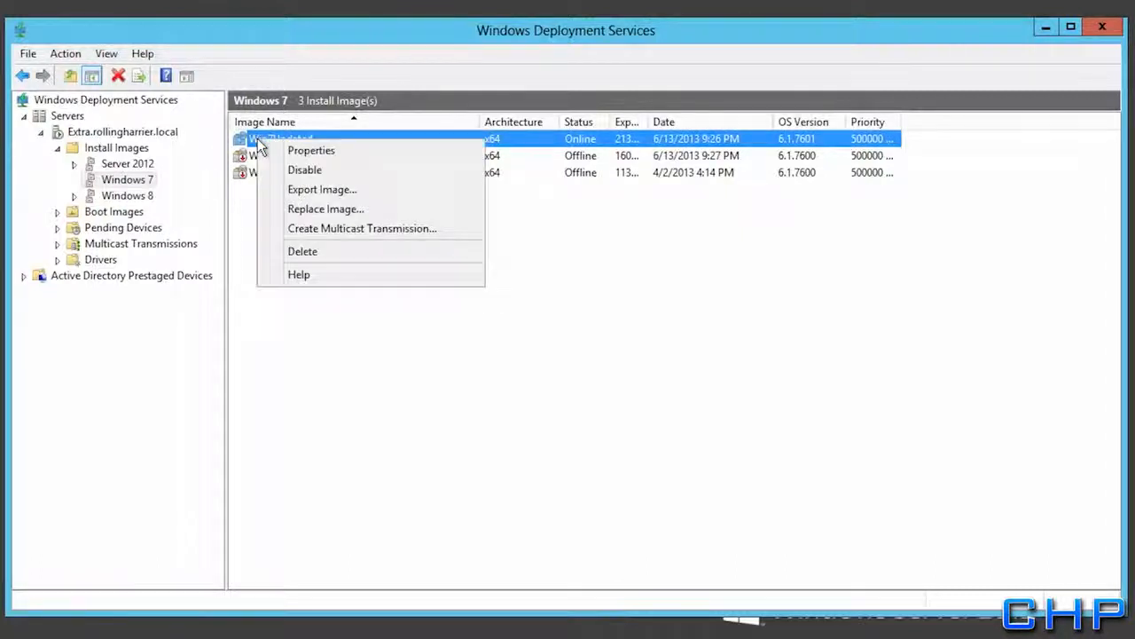
click(280, 152)
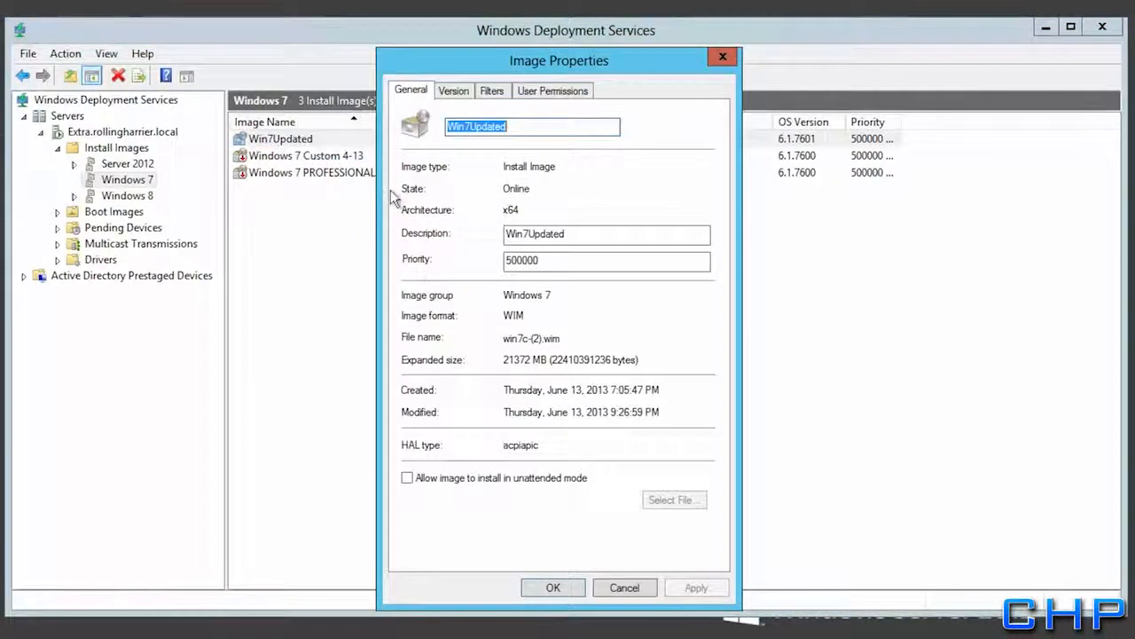
click(408, 479)
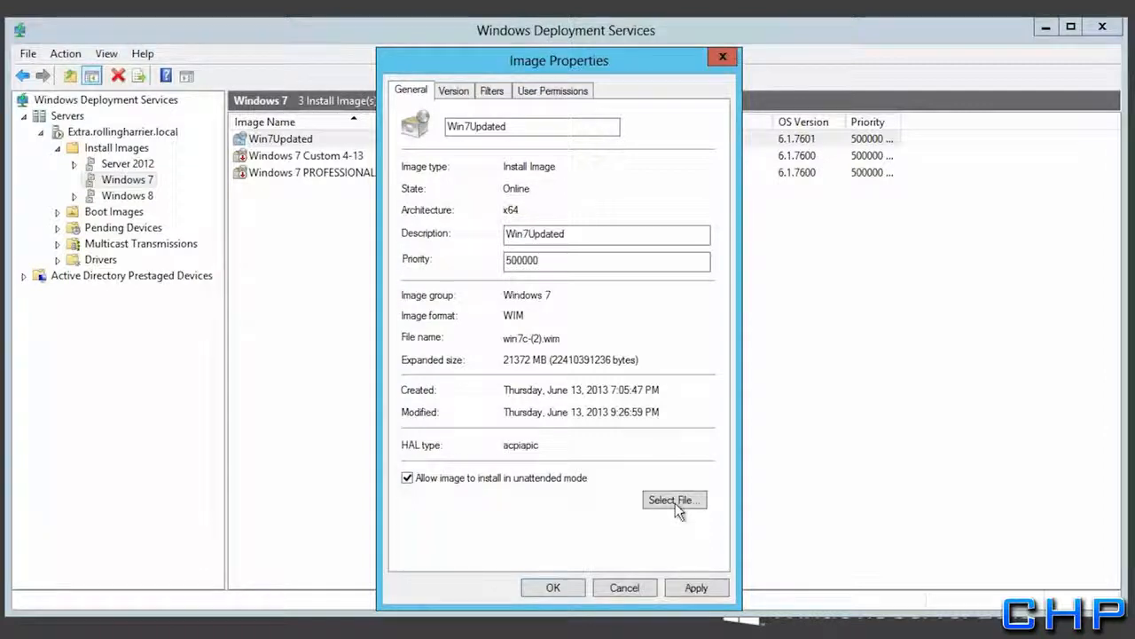
click(675, 501)
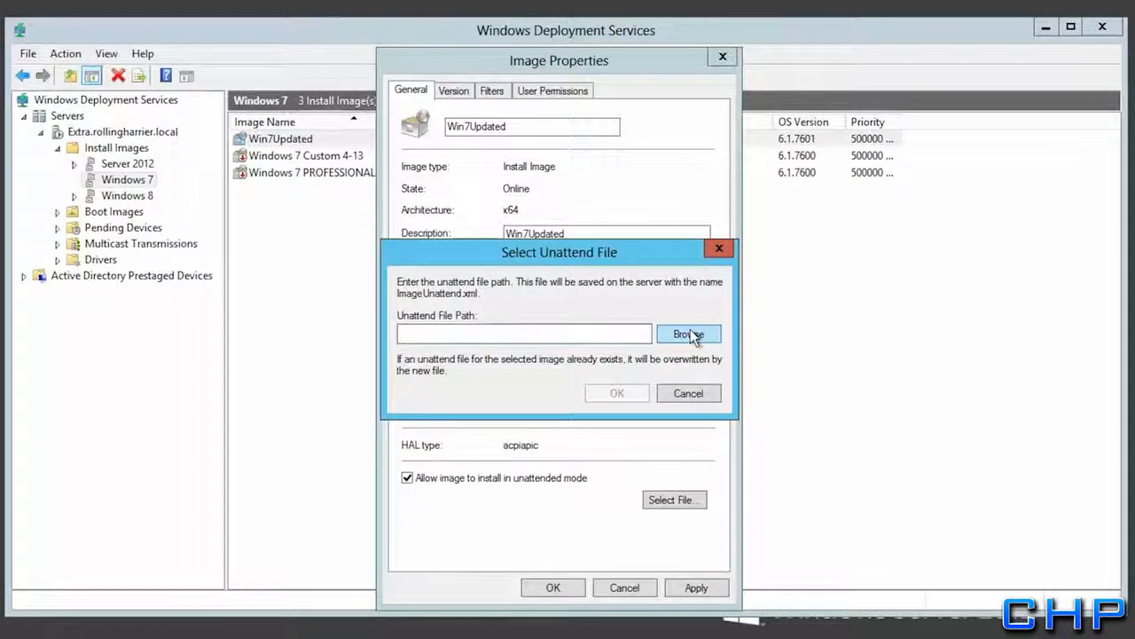
Browse to C:\RemoteInstall\WdsClientUnattend and choose the OOBEUnattend answer file
click(690, 335)
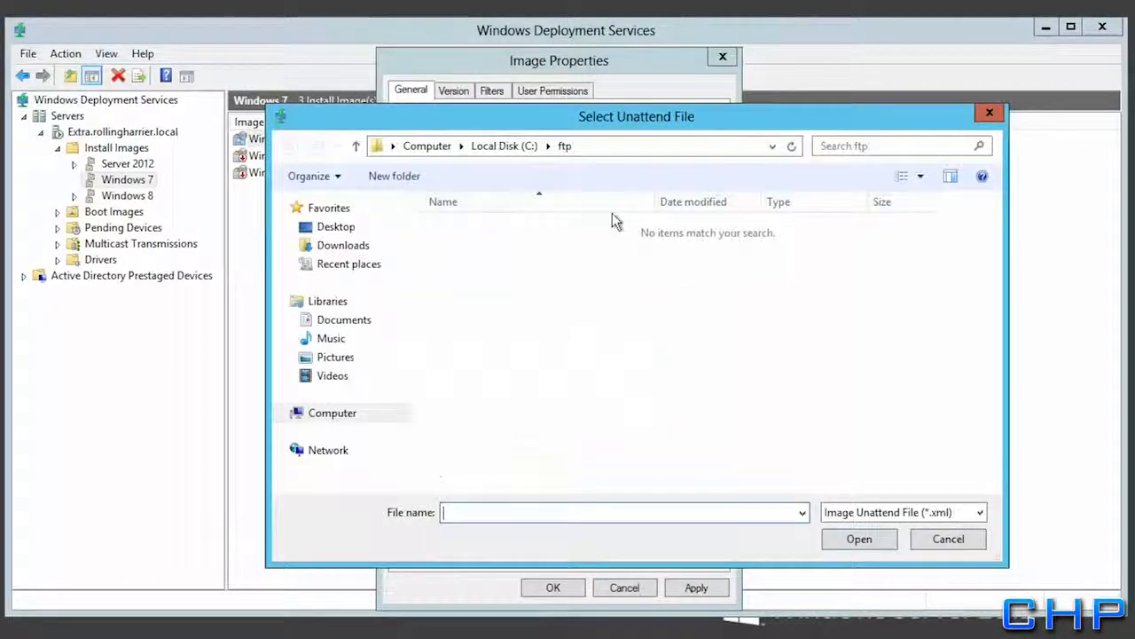
click(486, 146)
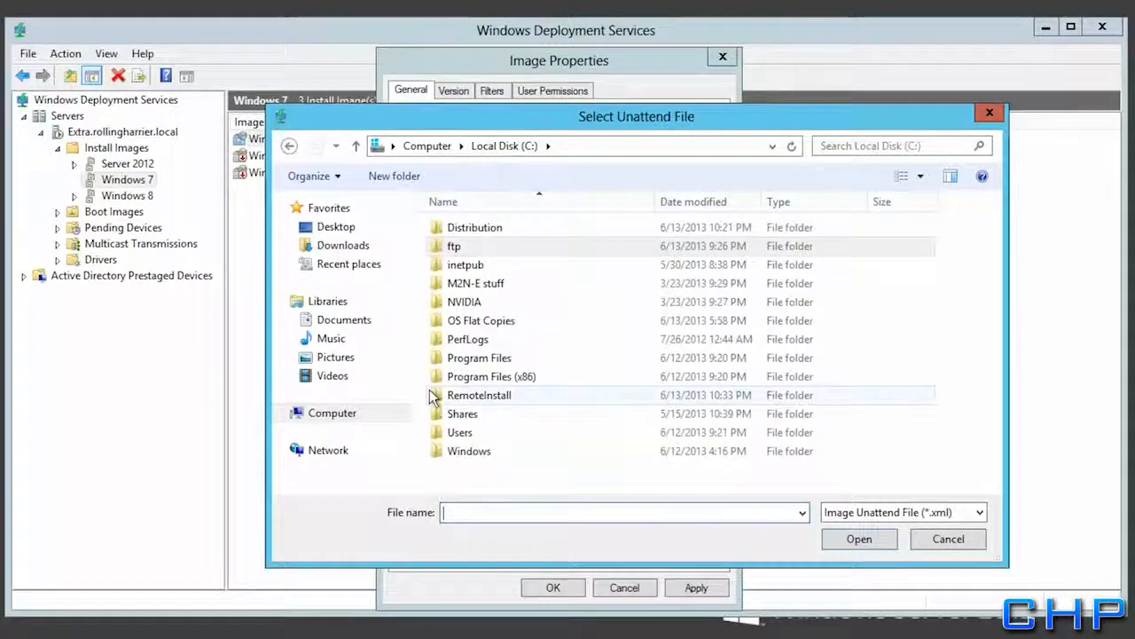
double_click(456, 399)
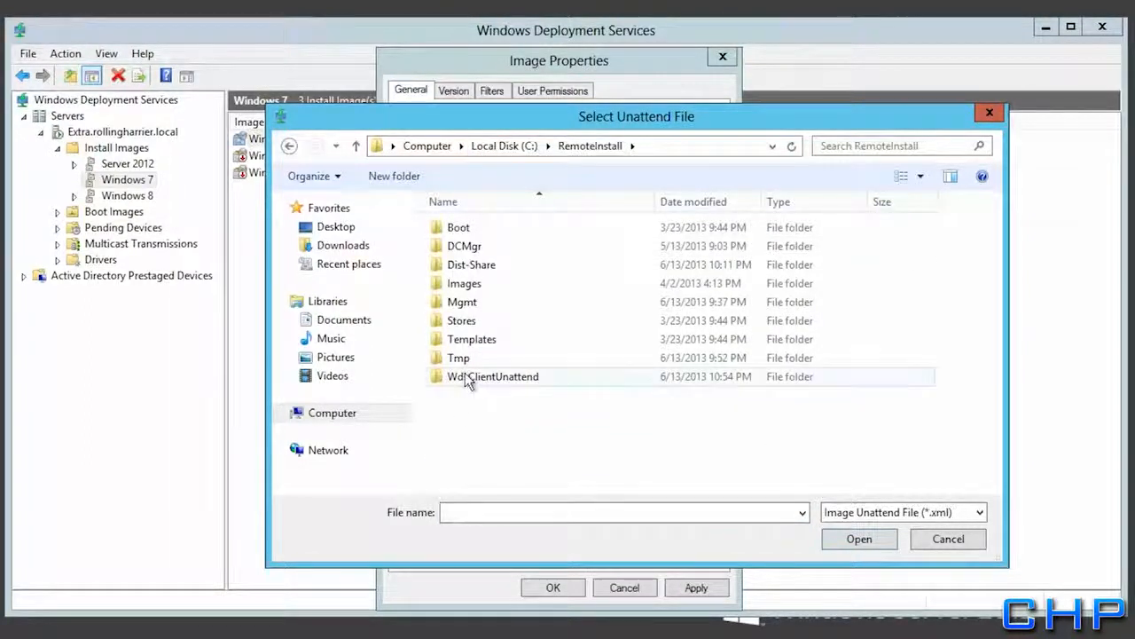
click(465, 375)
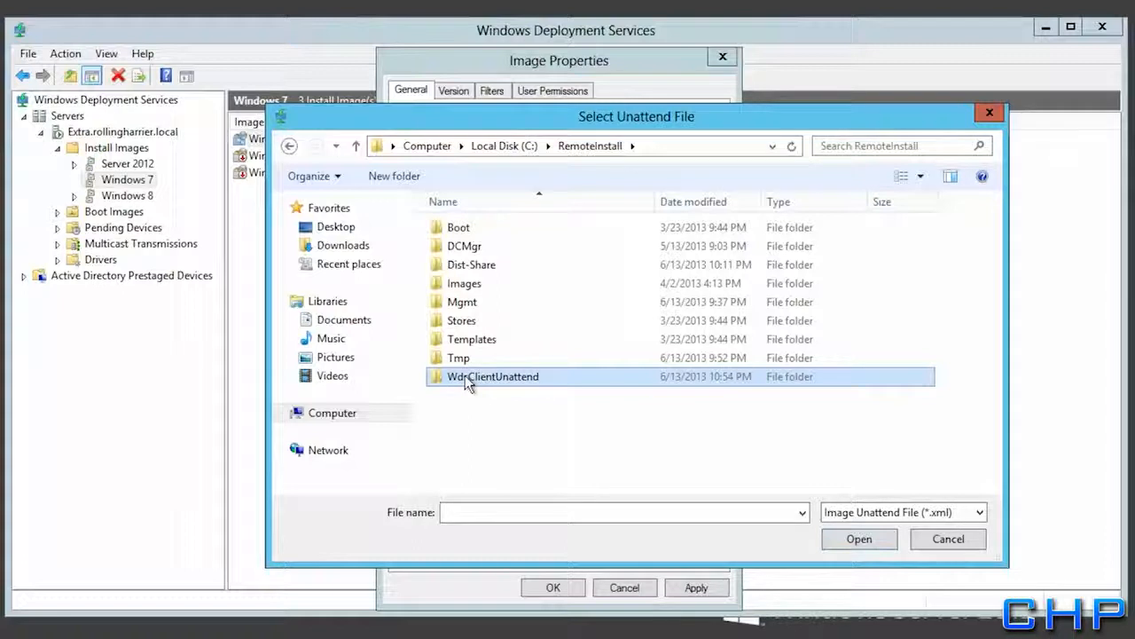
double_click(465, 375)
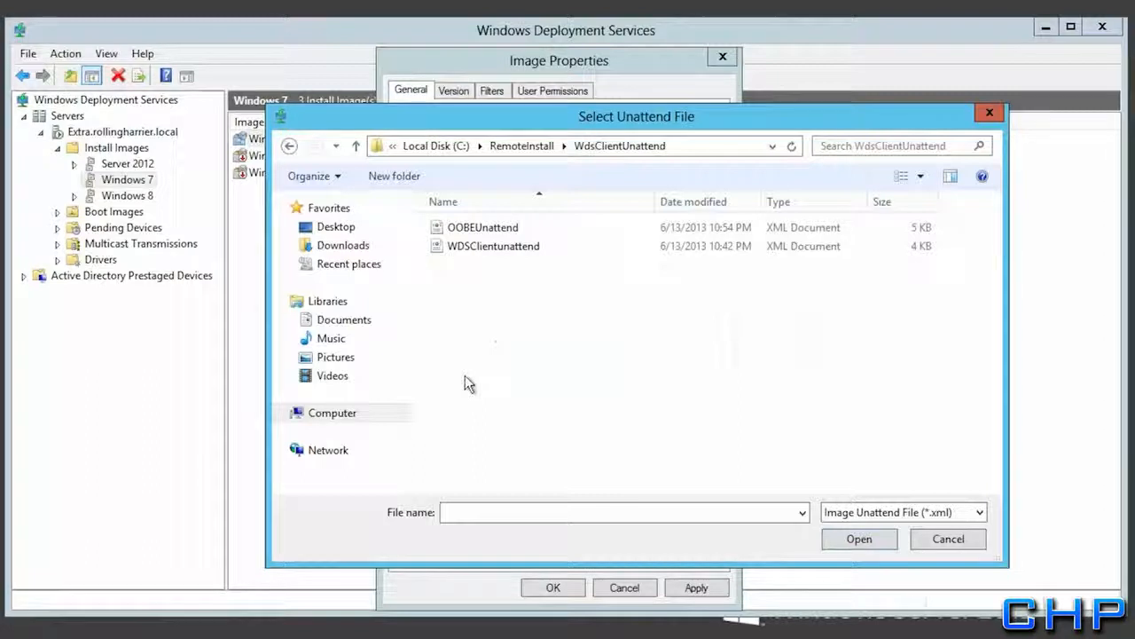
click(486, 225)
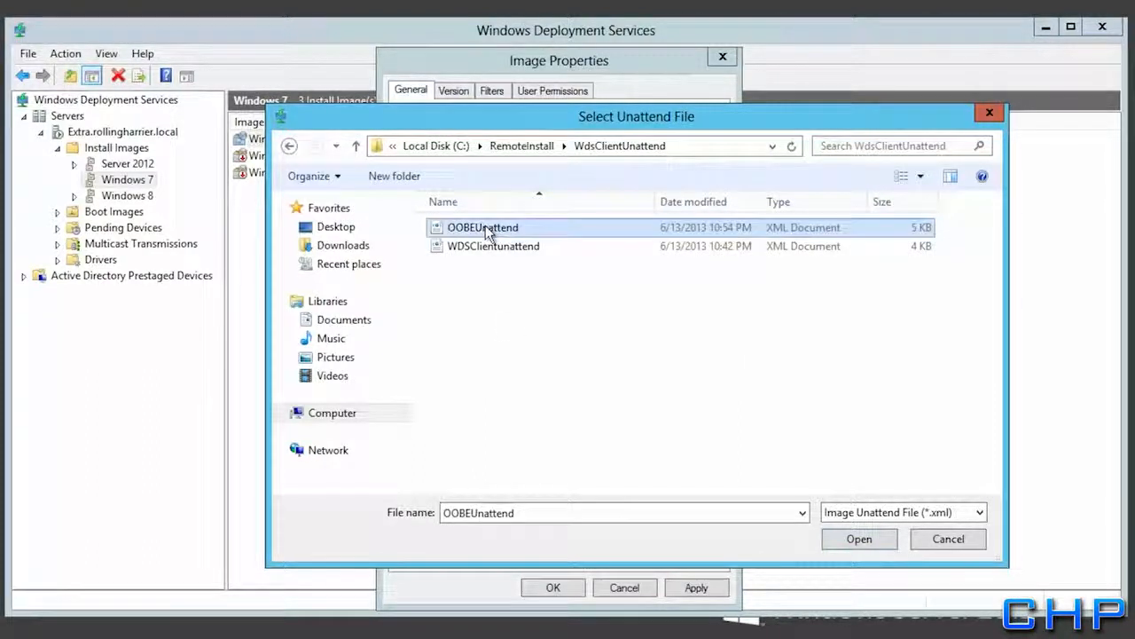
click(858, 538)
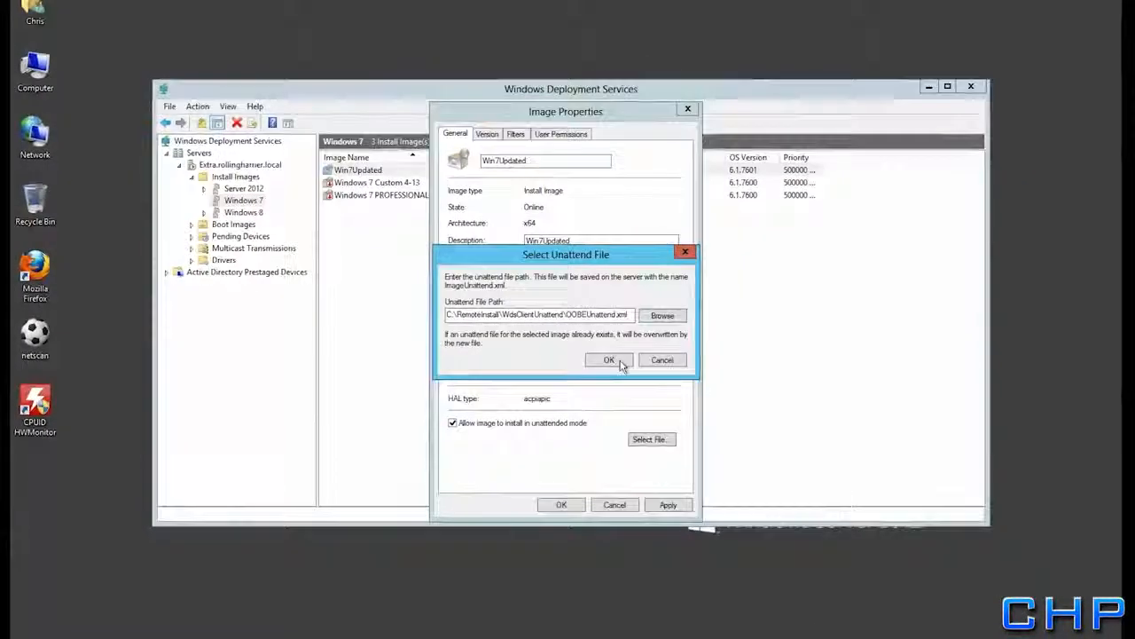
Confirm the unattend file path, apply and close the image properties, then close WDS
click(609, 359)
click(667, 503)
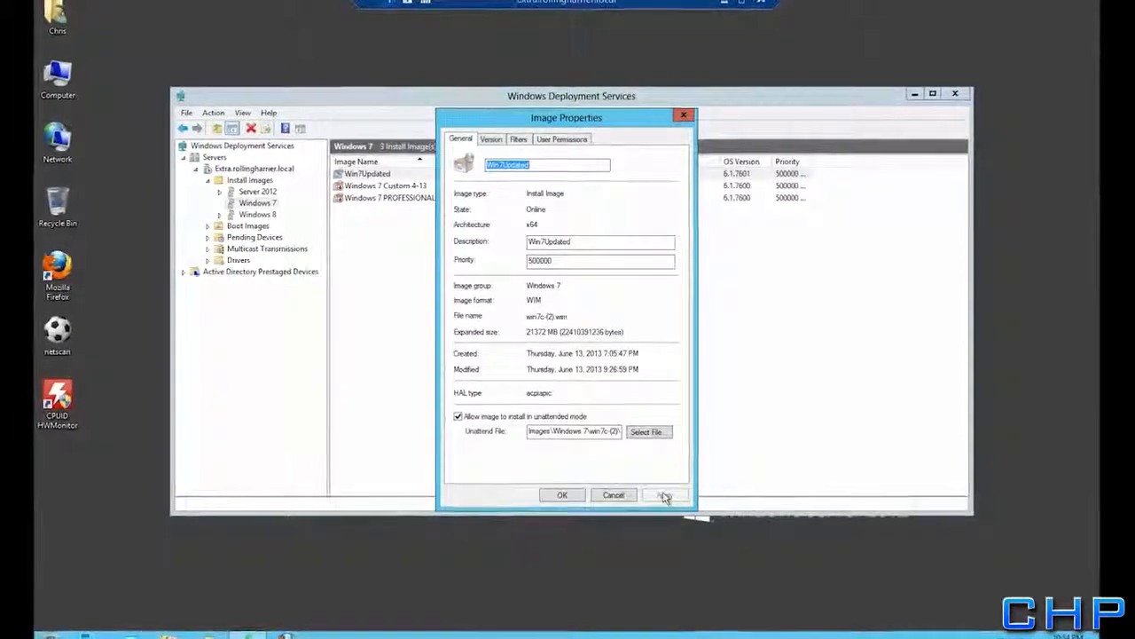
click(562, 490)
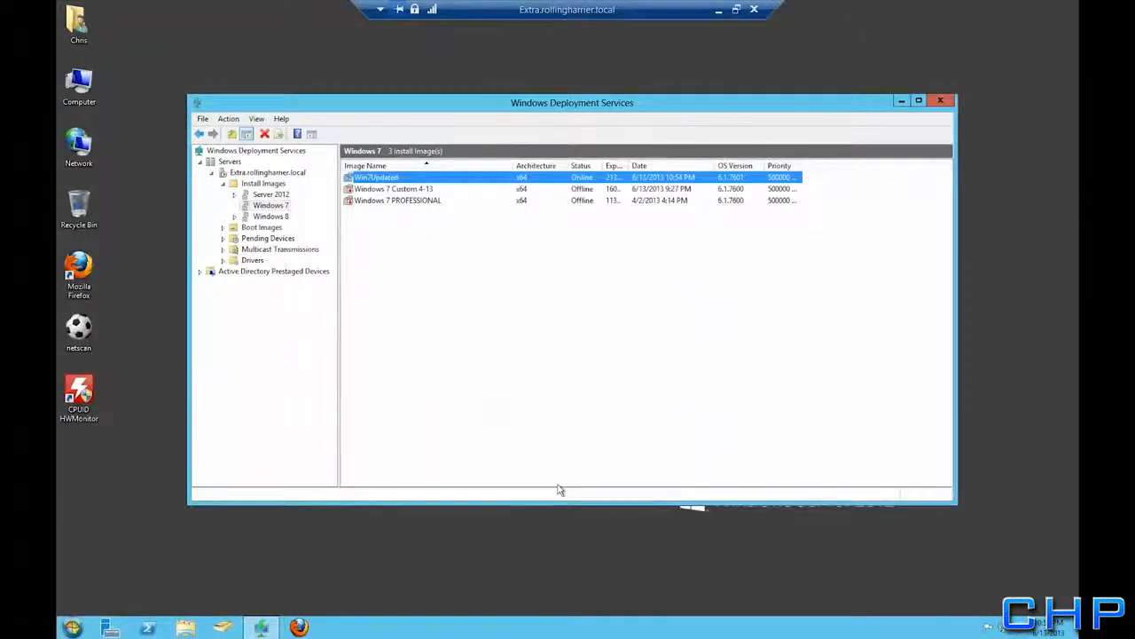
click(941, 102)
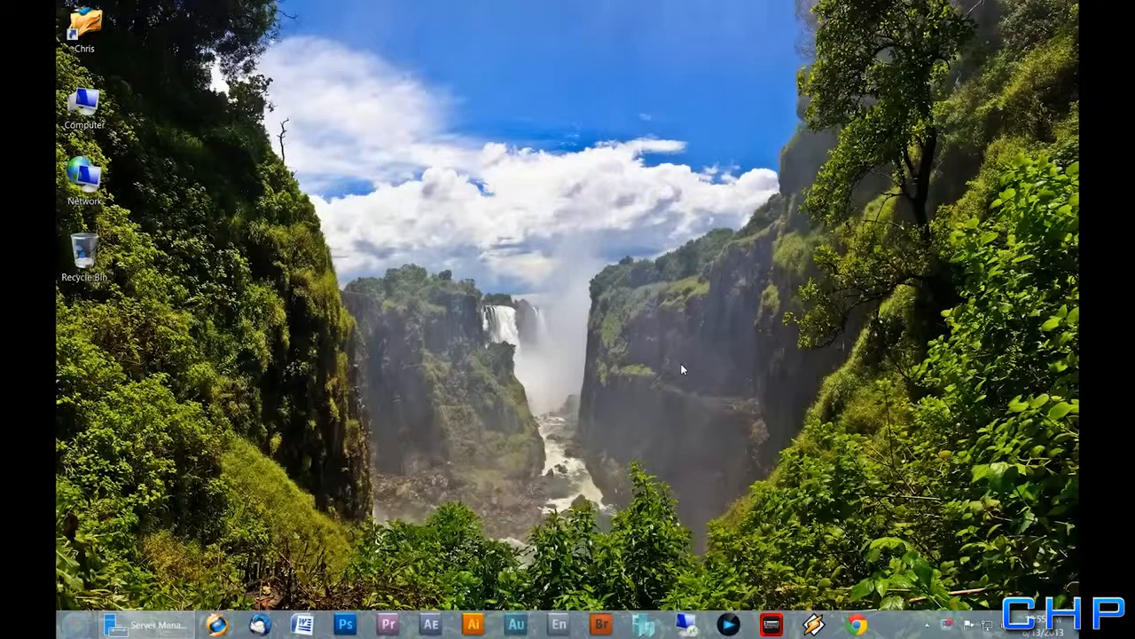
Launch Hyper-V Manager and start New > Virtual Machine on host SLICK
click(644, 628)
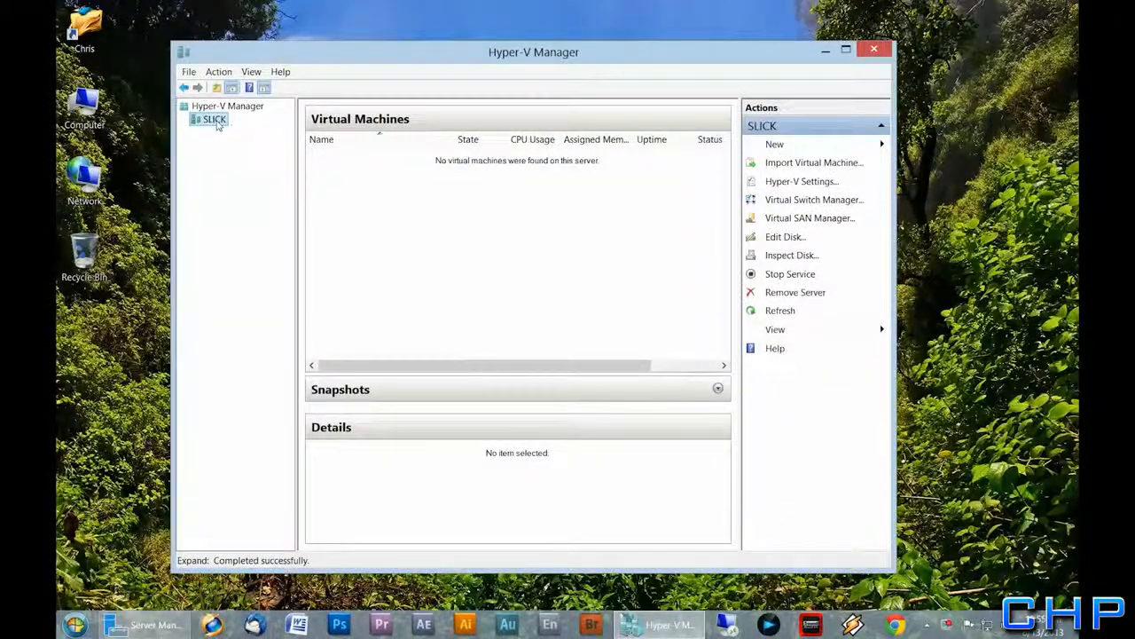
right_click(214, 123)
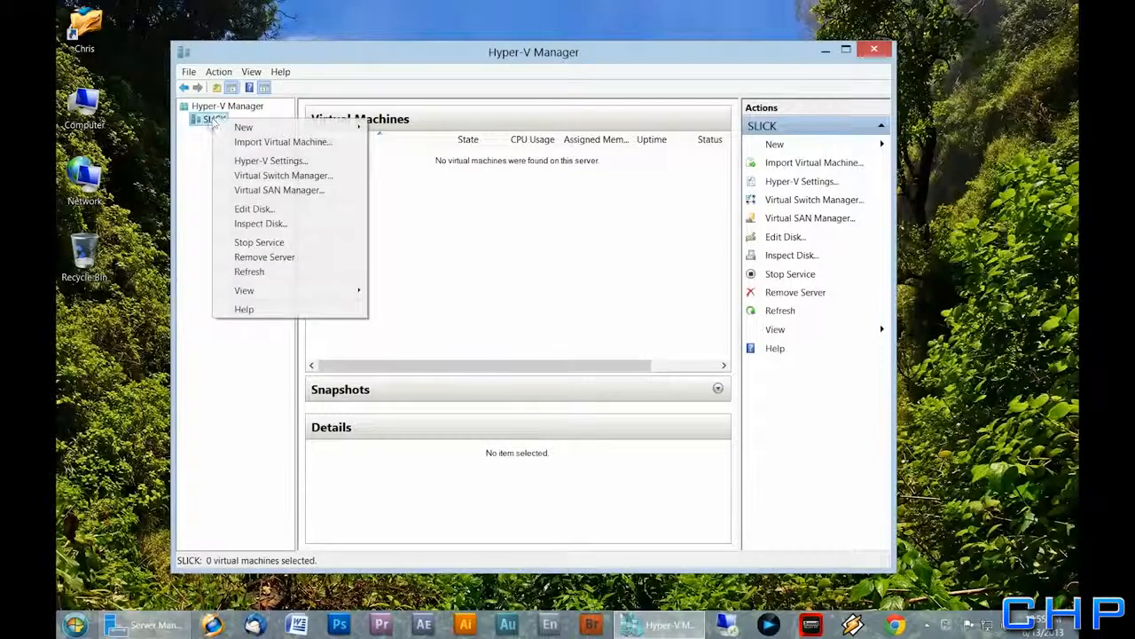
mouse_move(243, 127)
click(417, 125)
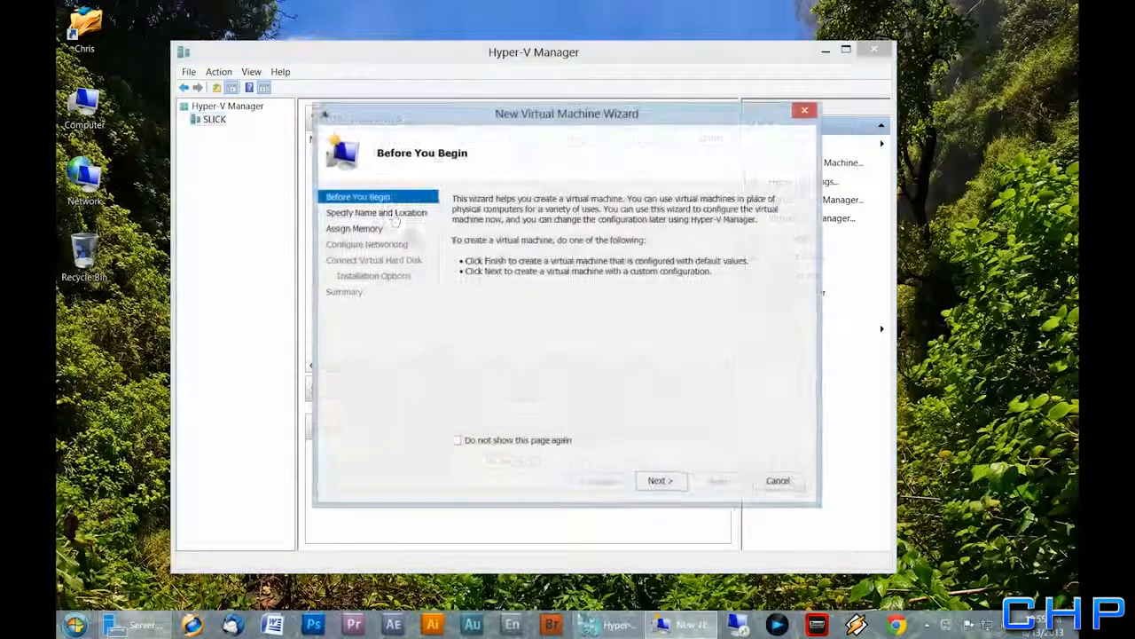
Name the virtual machine Win7Test and give it 16384 MB startup memory with Dynamic Memory
click(661, 480)
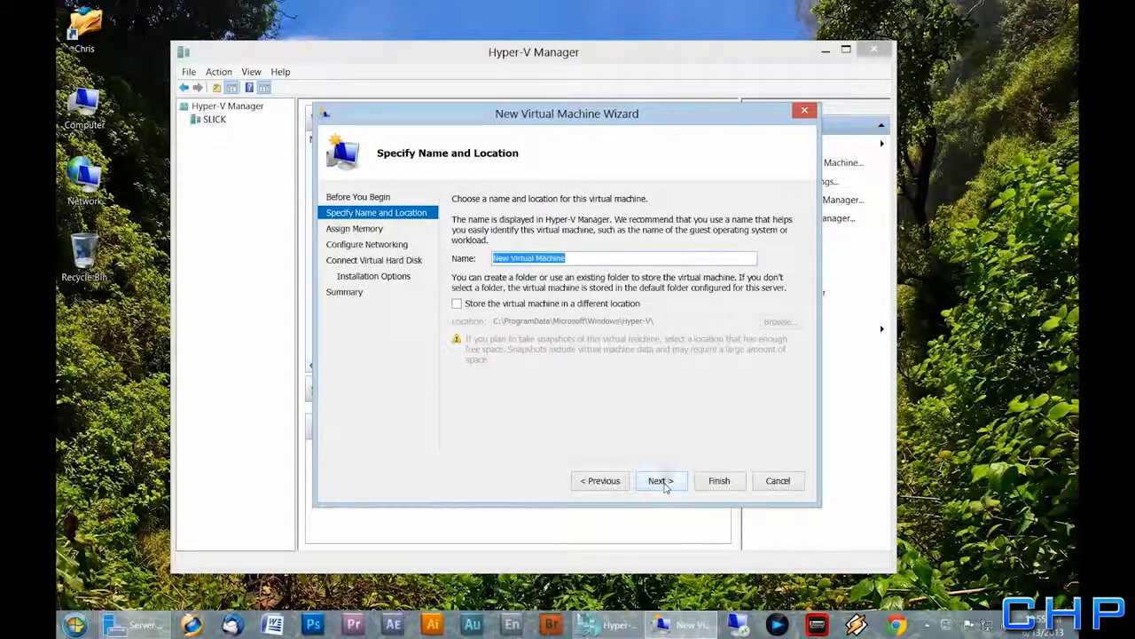
text(Win7Test)
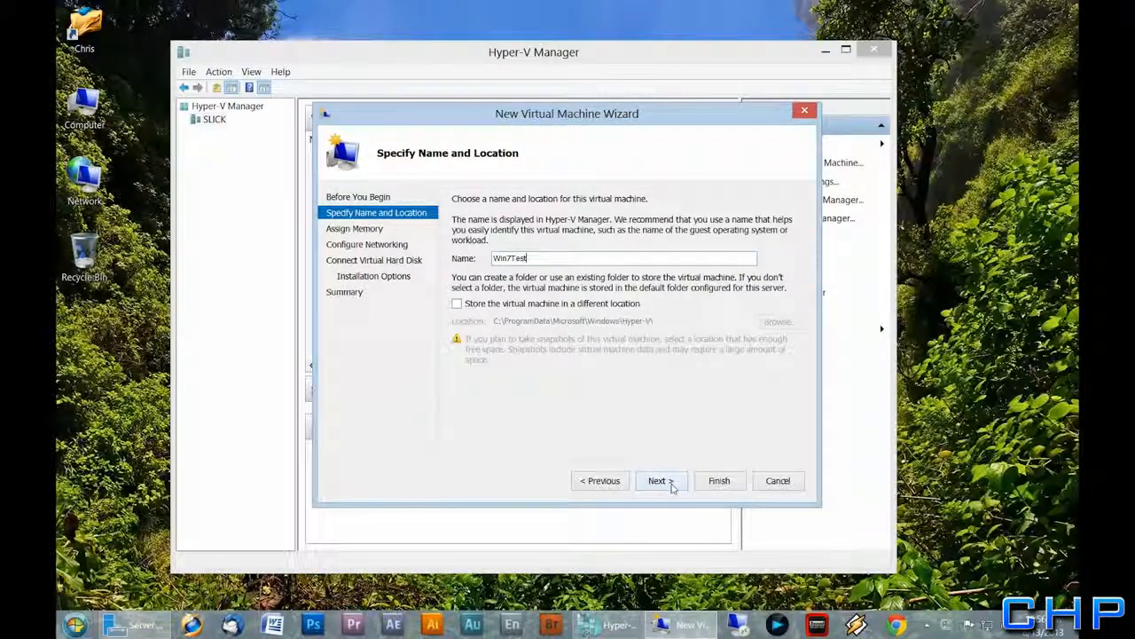
click(661, 481)
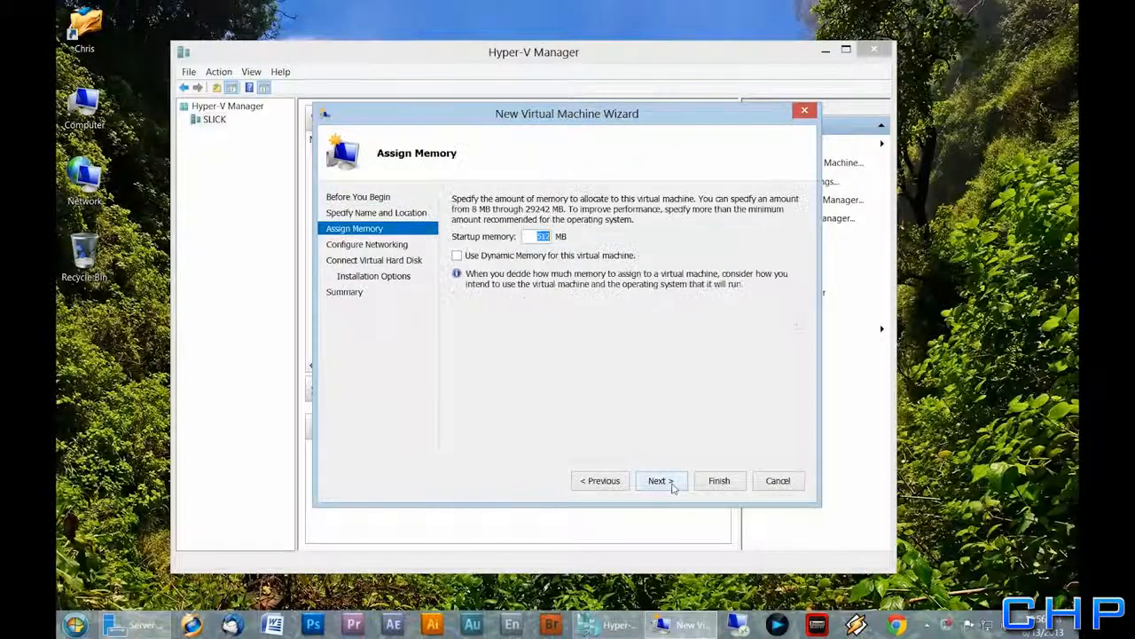
click(456, 255)
drag(532, 237, 603, 243)
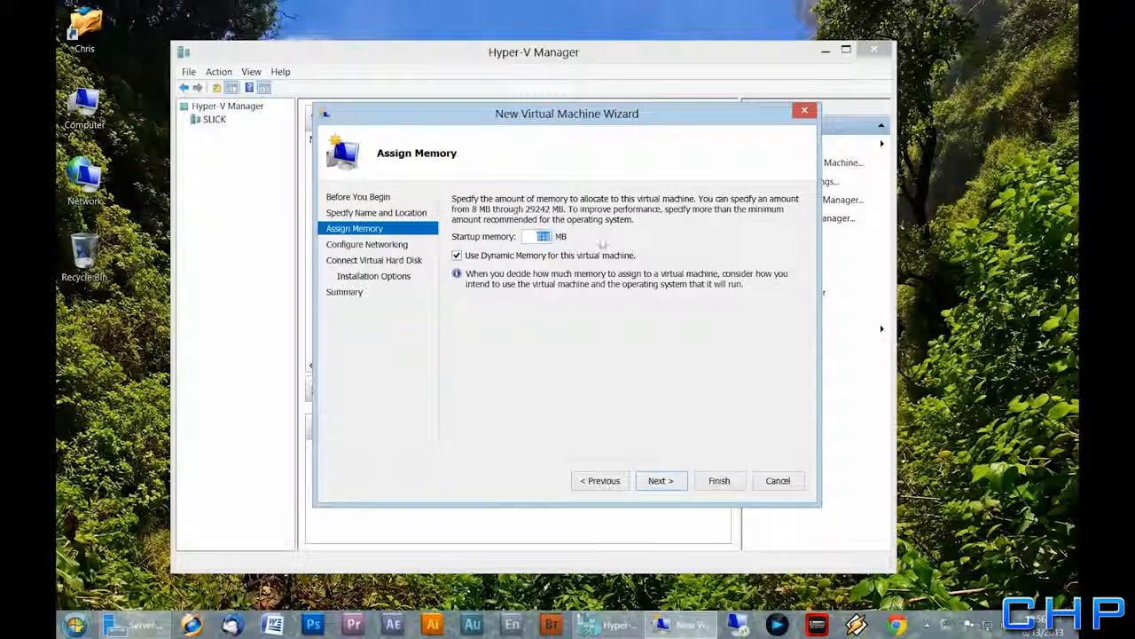
text(16384)
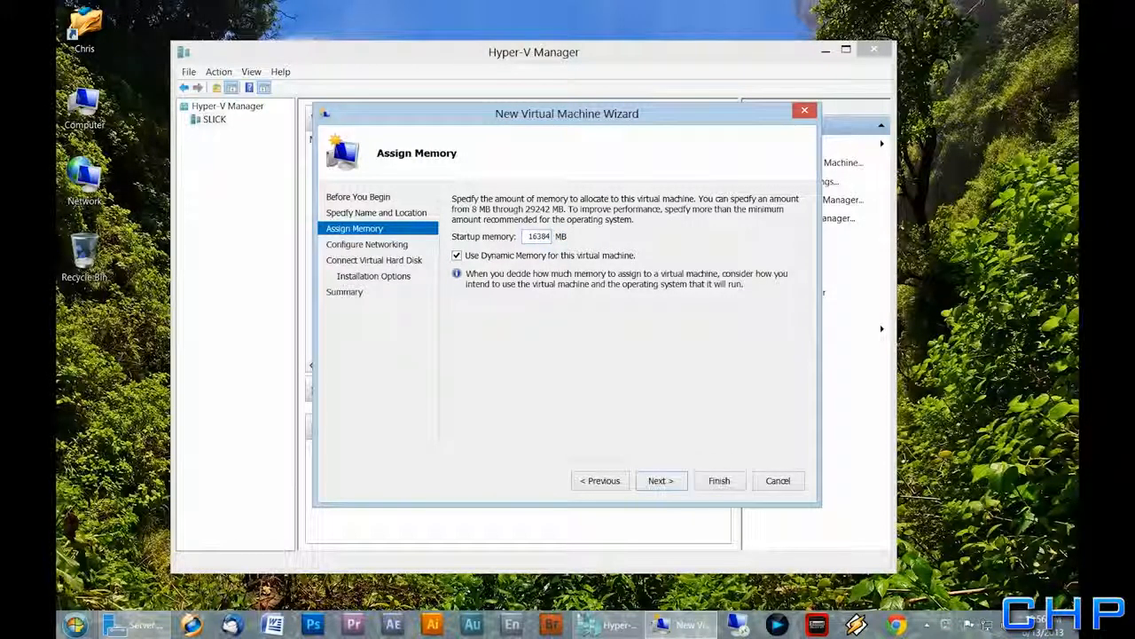
Connect it to Switch 1, set the disk size to 45, choose network installation, and finish
click(663, 480)
click(576, 228)
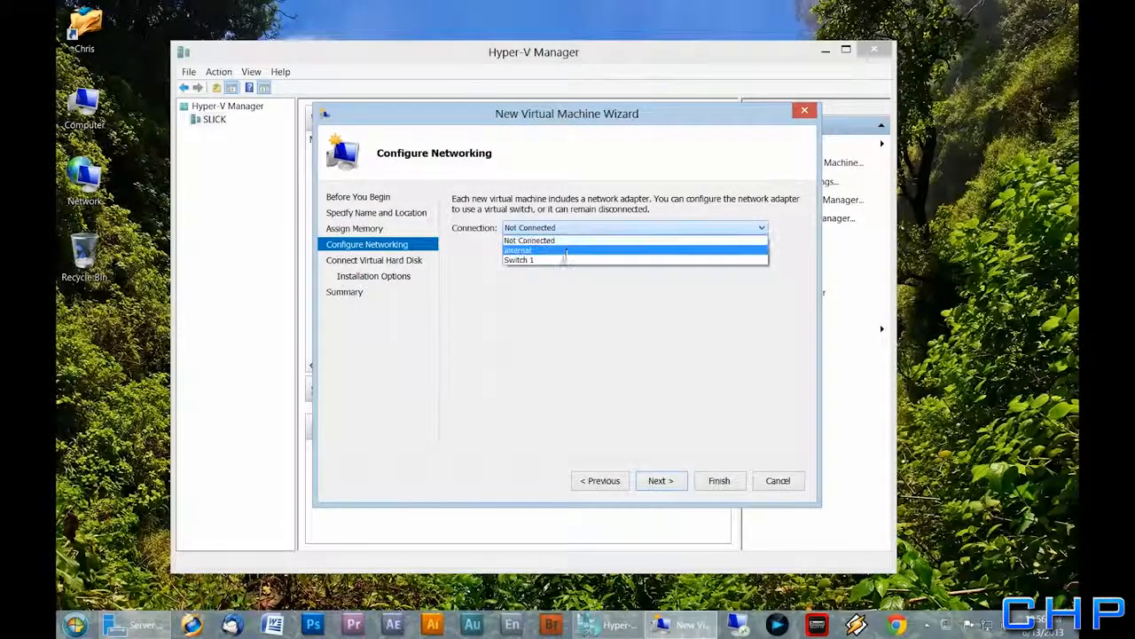
click(562, 256)
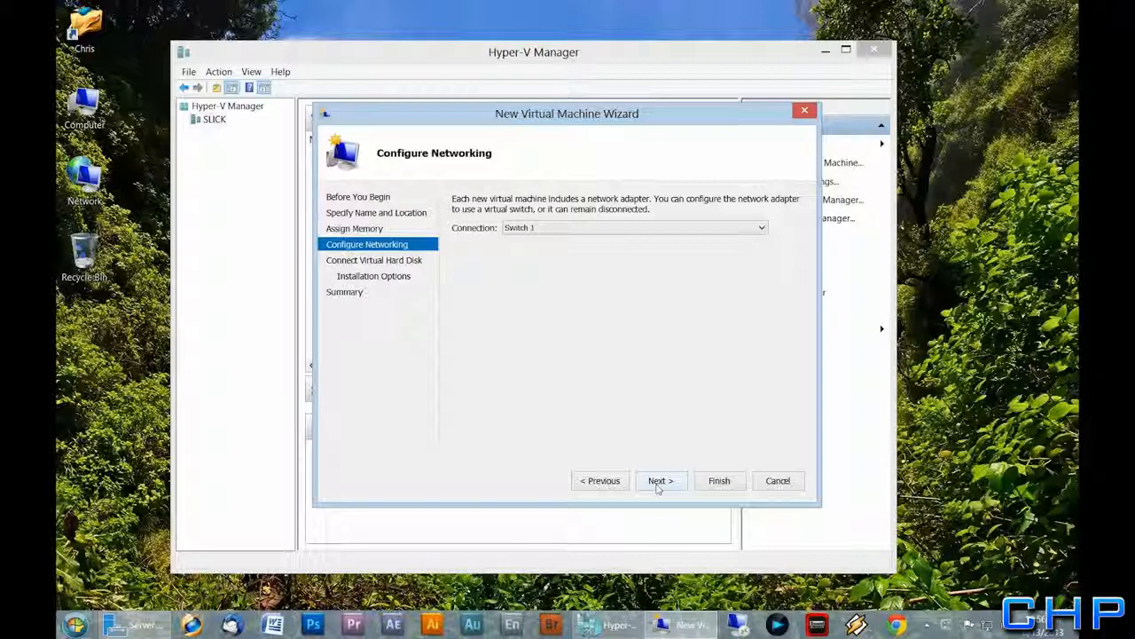
click(659, 481)
click(528, 311)
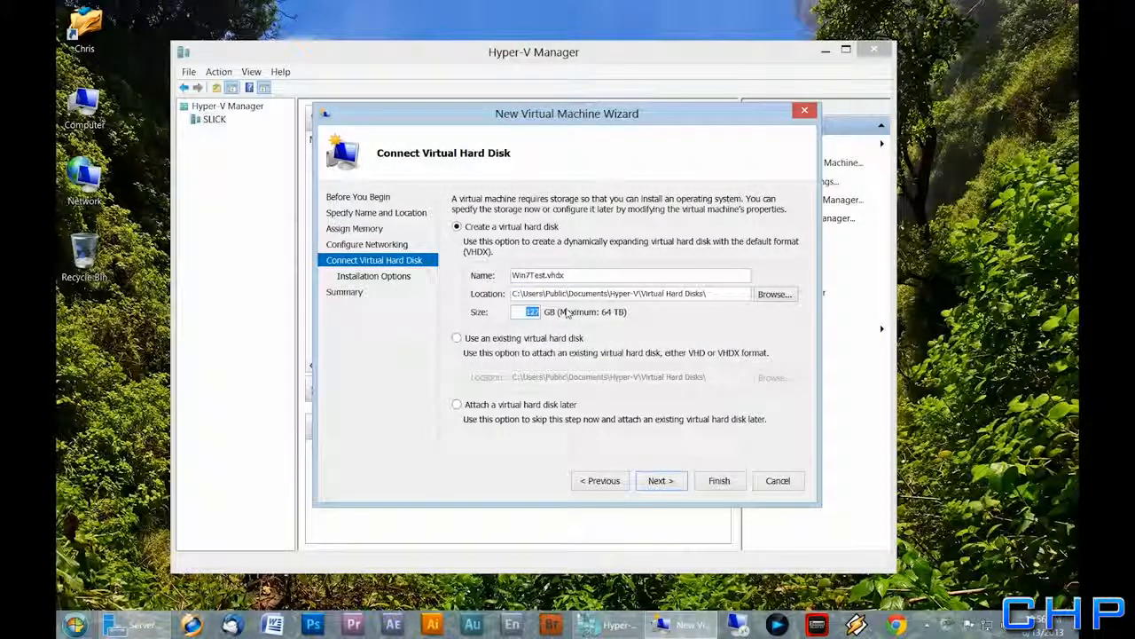
text(45)
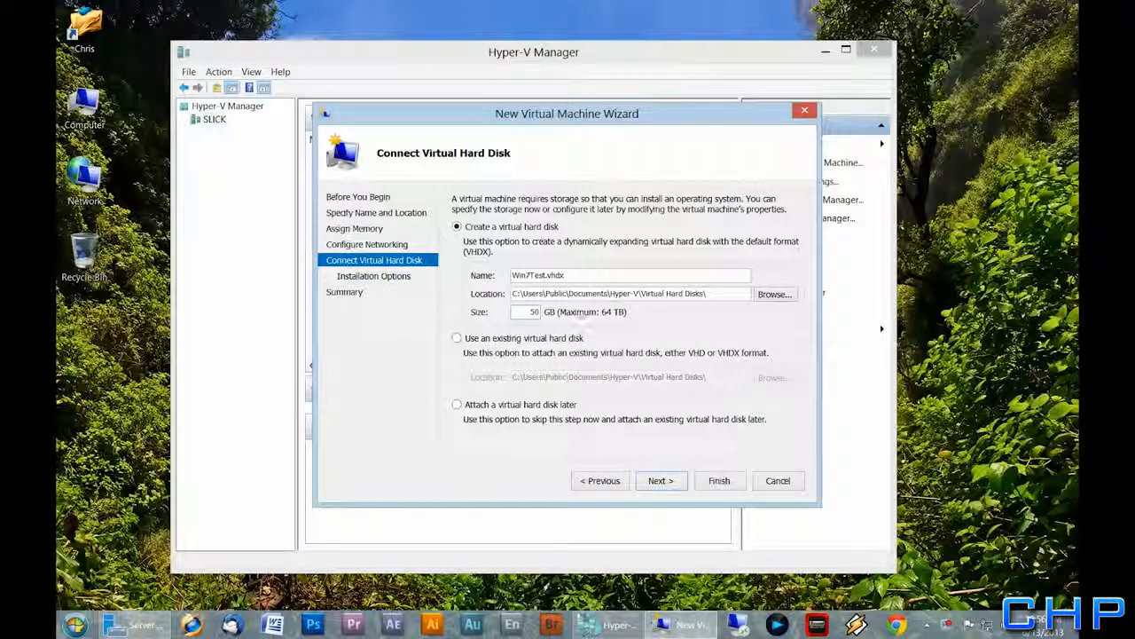
click(658, 481)
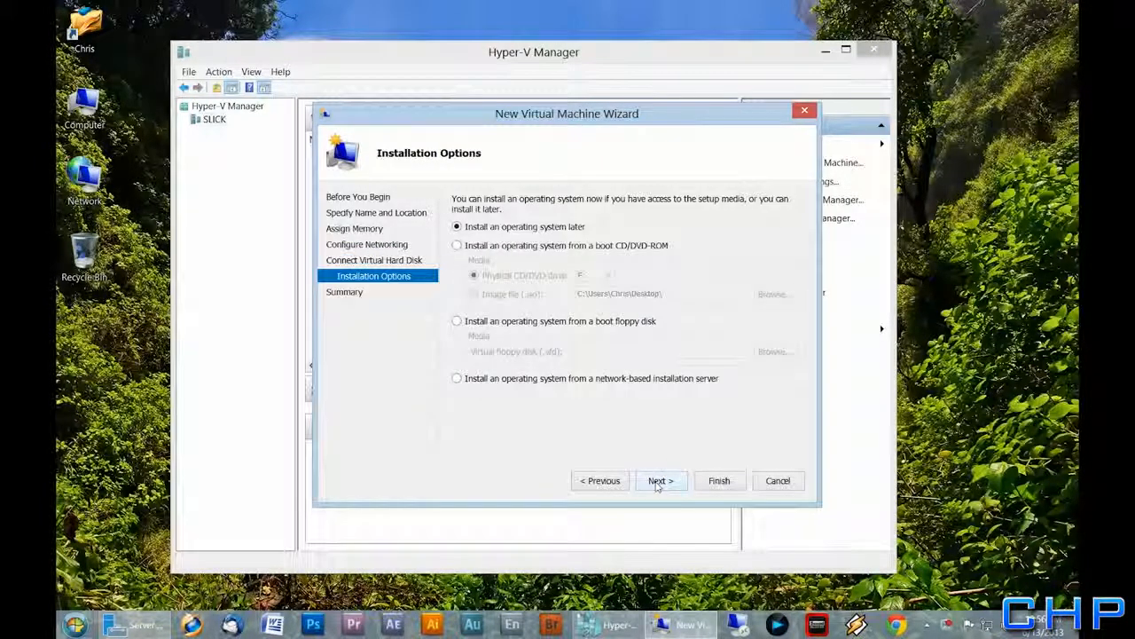
click(523, 379)
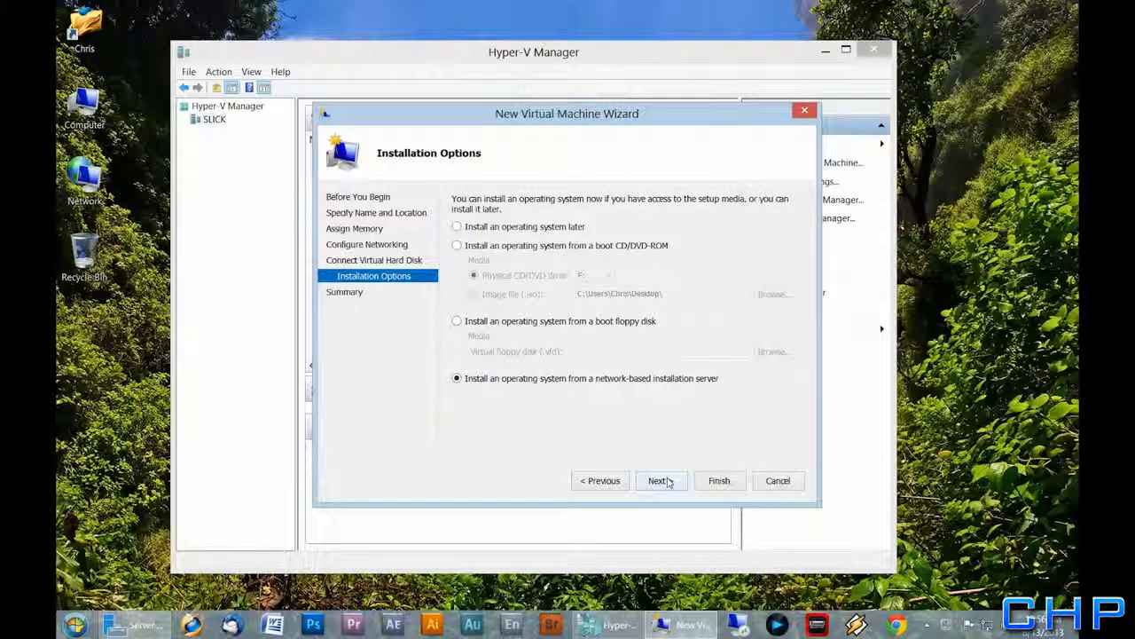
click(661, 481)
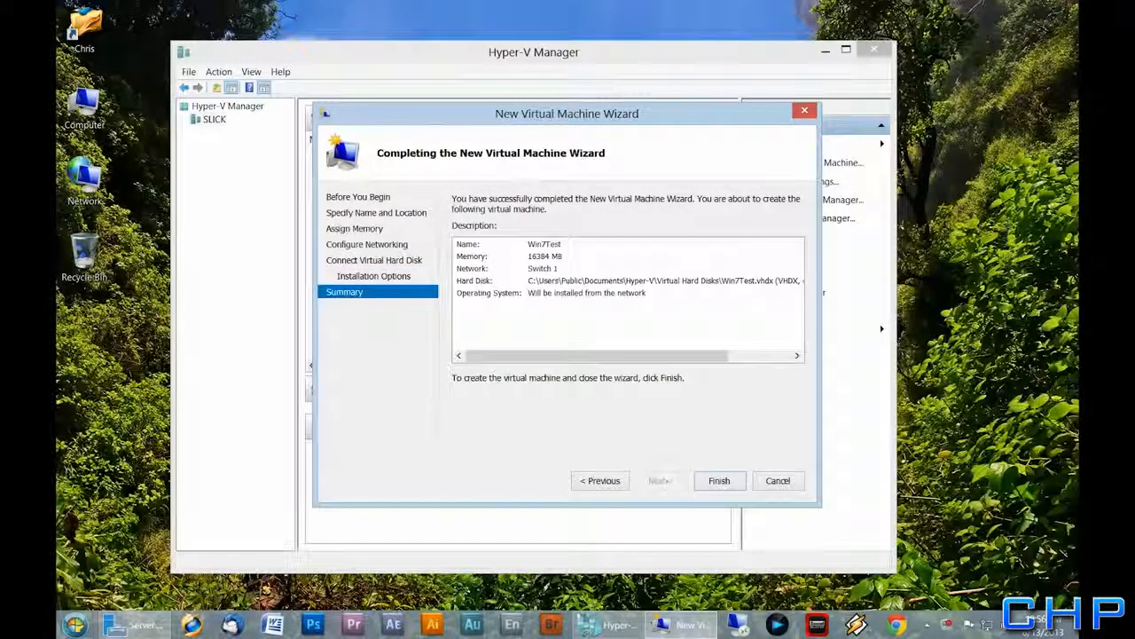
click(720, 485)
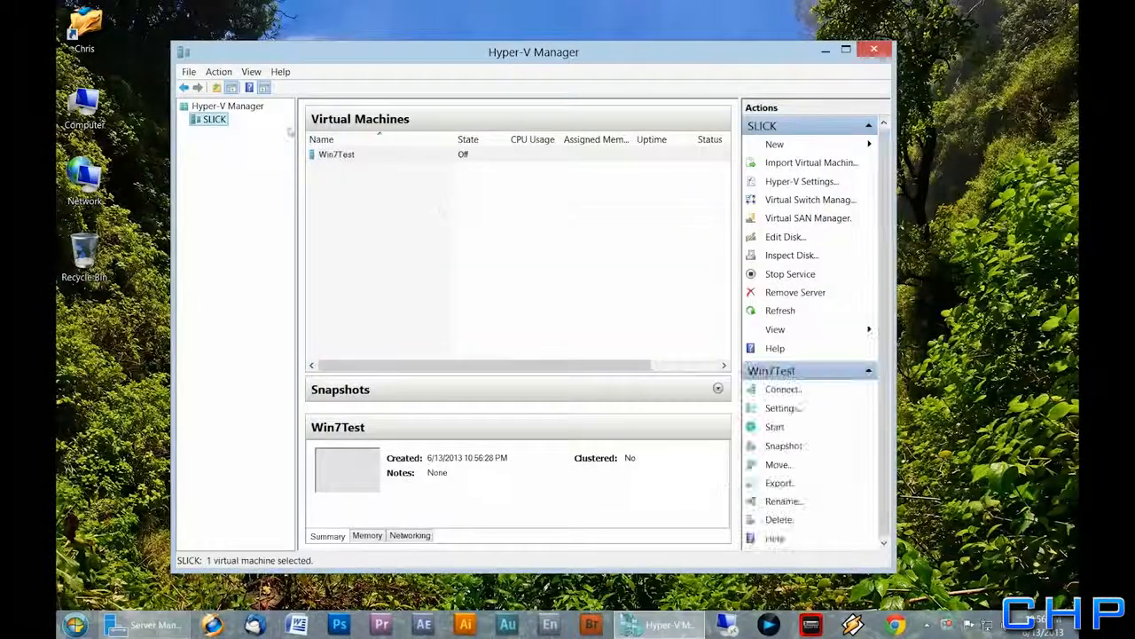
click(340, 153)
Open Win7Test's settings and raise its virtual processors to 4
right_click(340, 153)
click(348, 183)
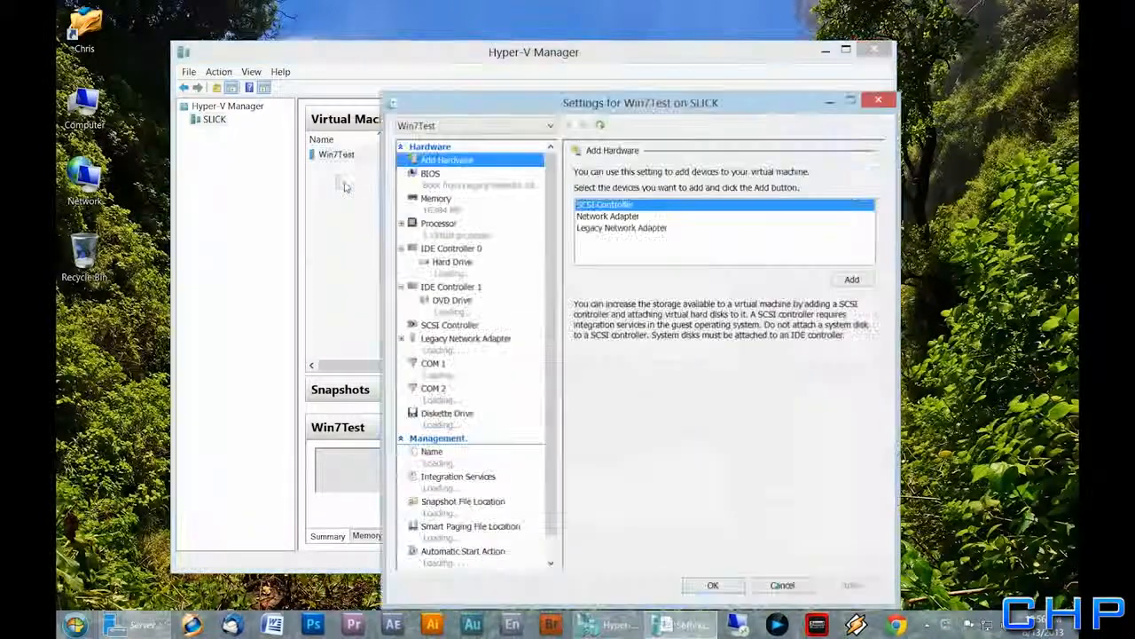
drag(563, 102, 515, 66)
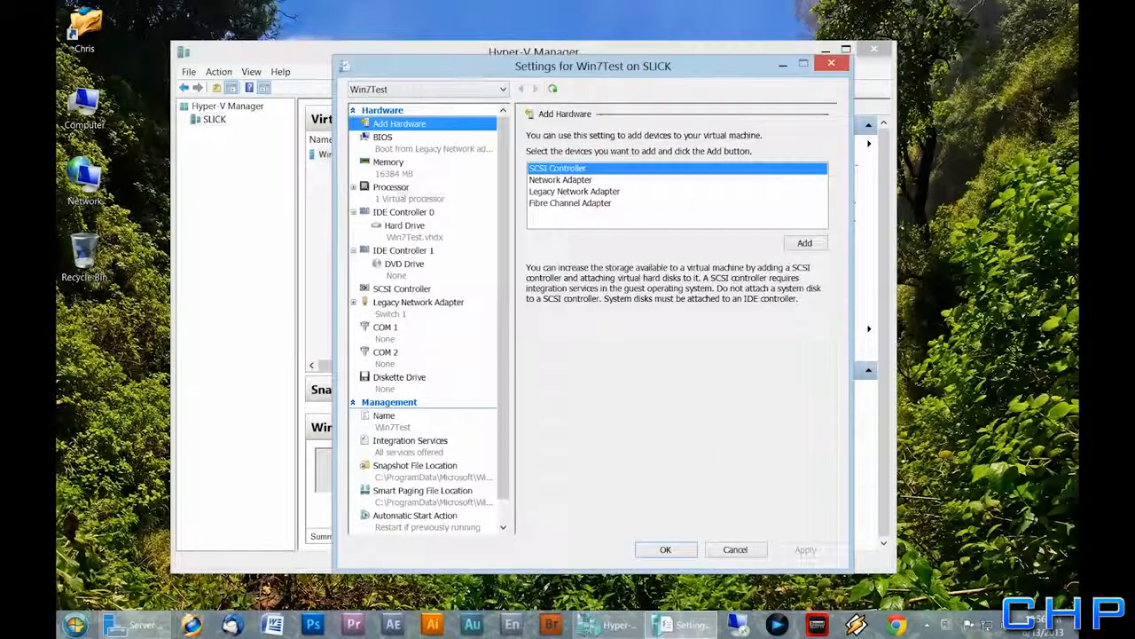
click(386, 198)
click(701, 171)
click(701, 171)
click(701, 171)
click(806, 550)
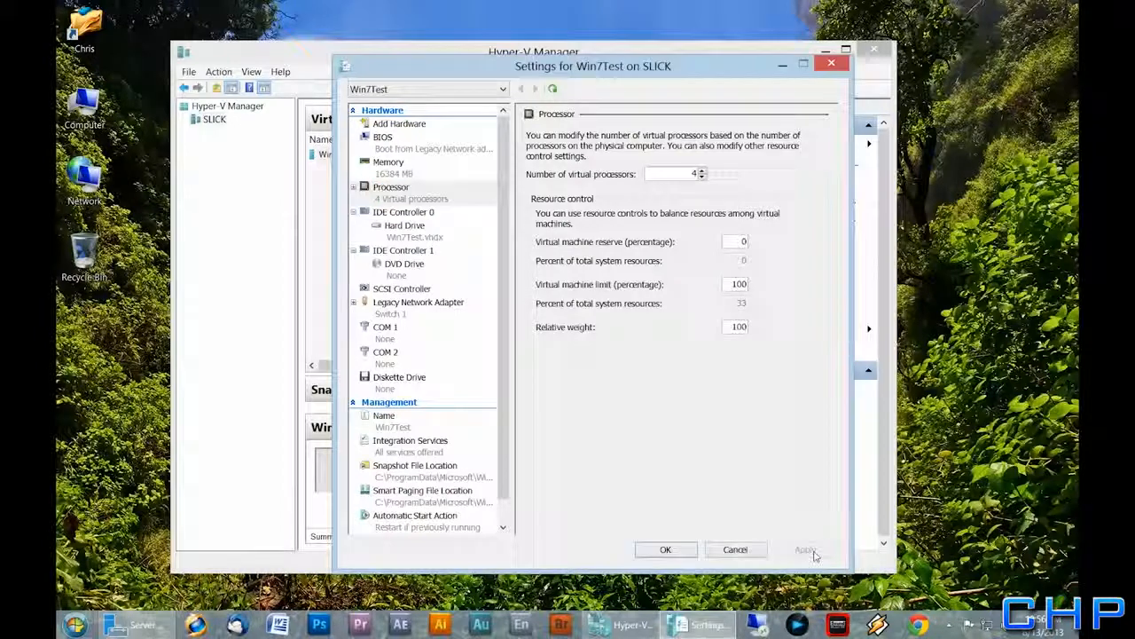
Move IDE to the top of the BIOS startup order
click(394, 149)
click(546, 242)
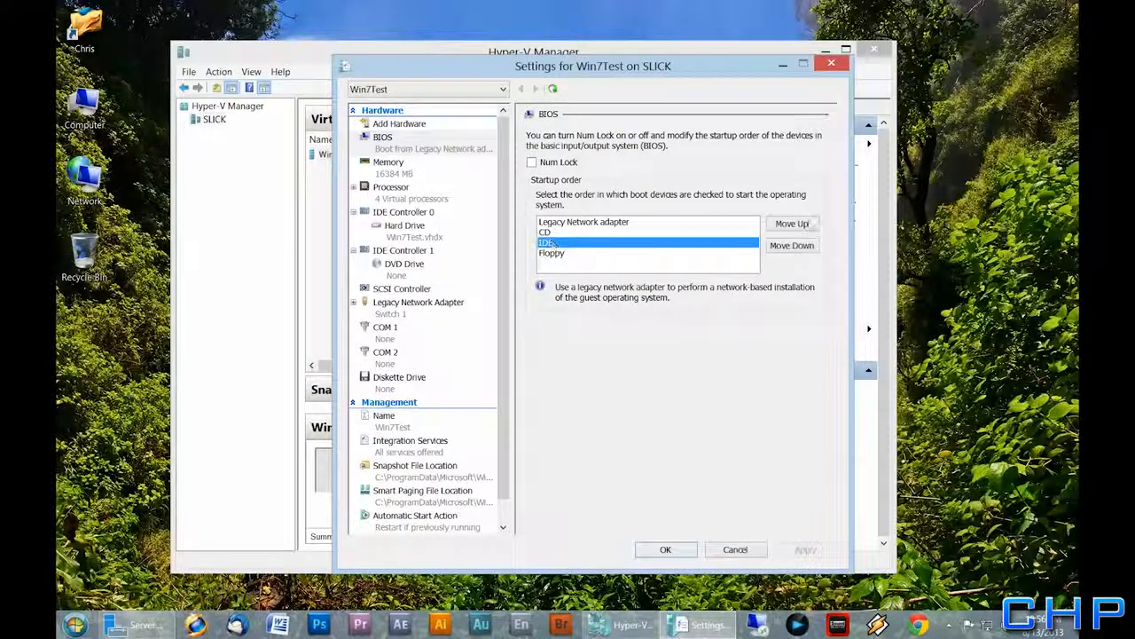
click(803, 225)
click(803, 225)
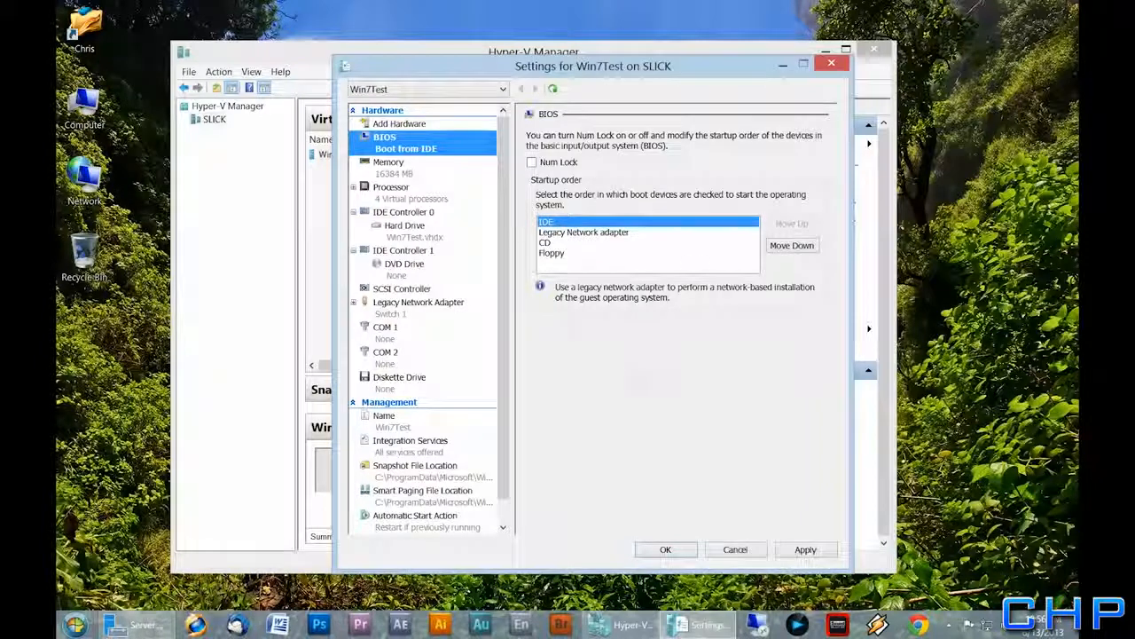
click(807, 549)
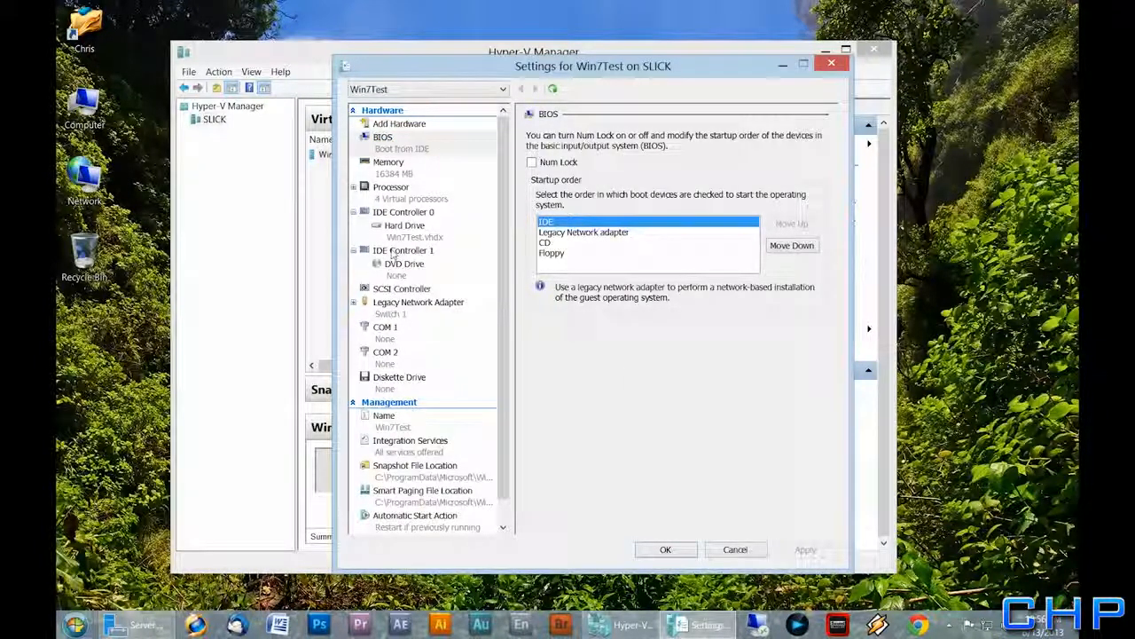
Set Win7Test's maximum RAM to 16384 MB and save the settings
click(390, 172)
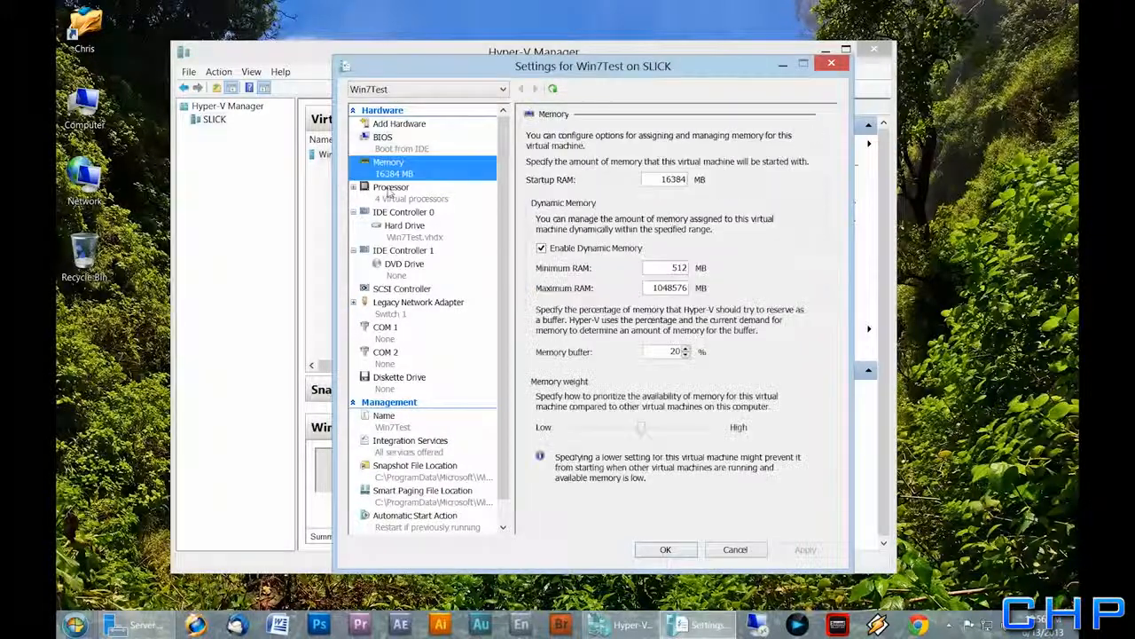
drag(648, 292, 756, 300)
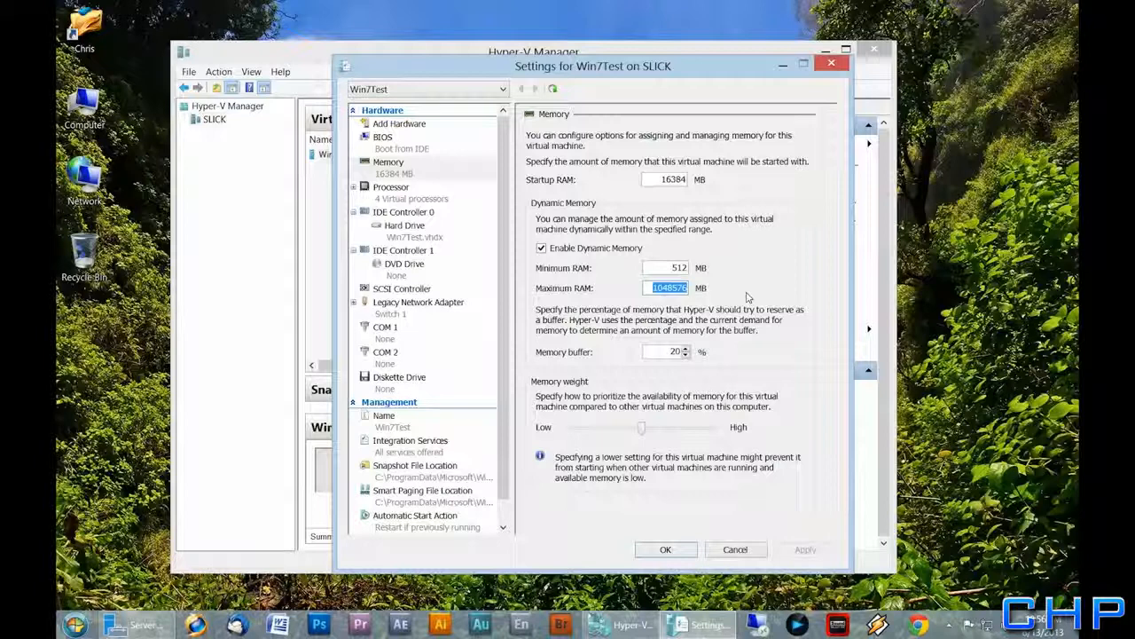
text(16384)
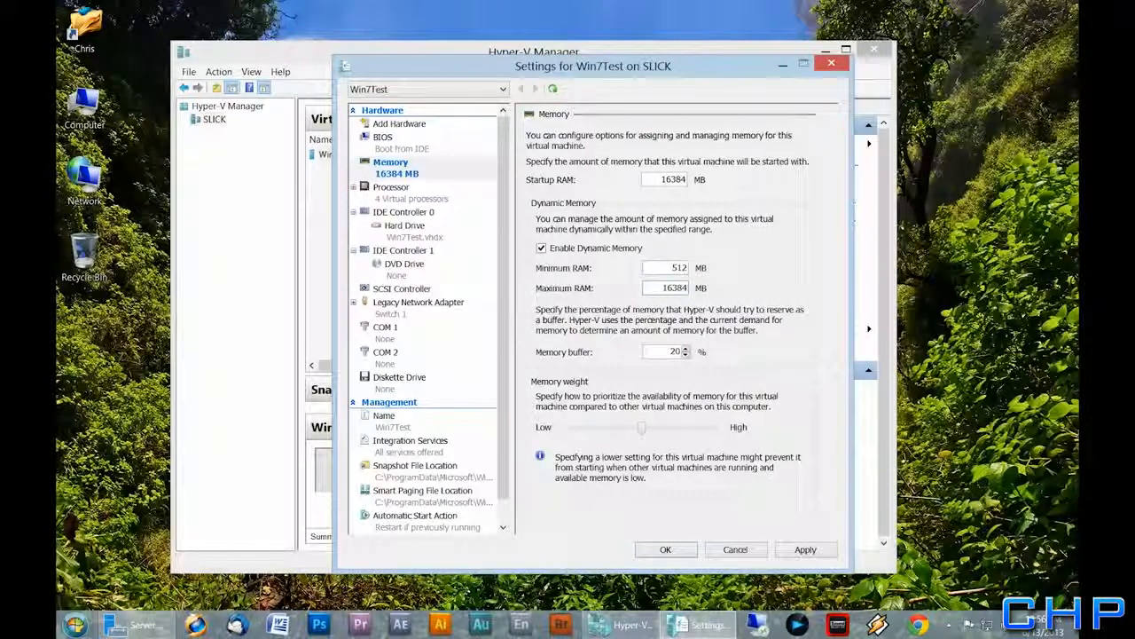
click(805, 549)
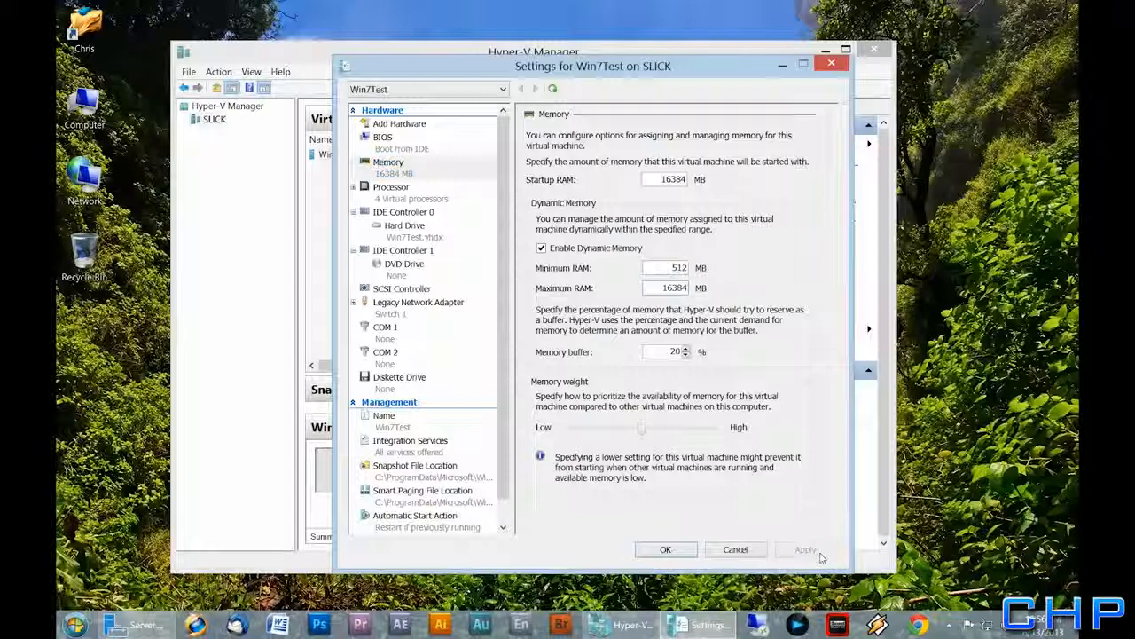
click(665, 549)
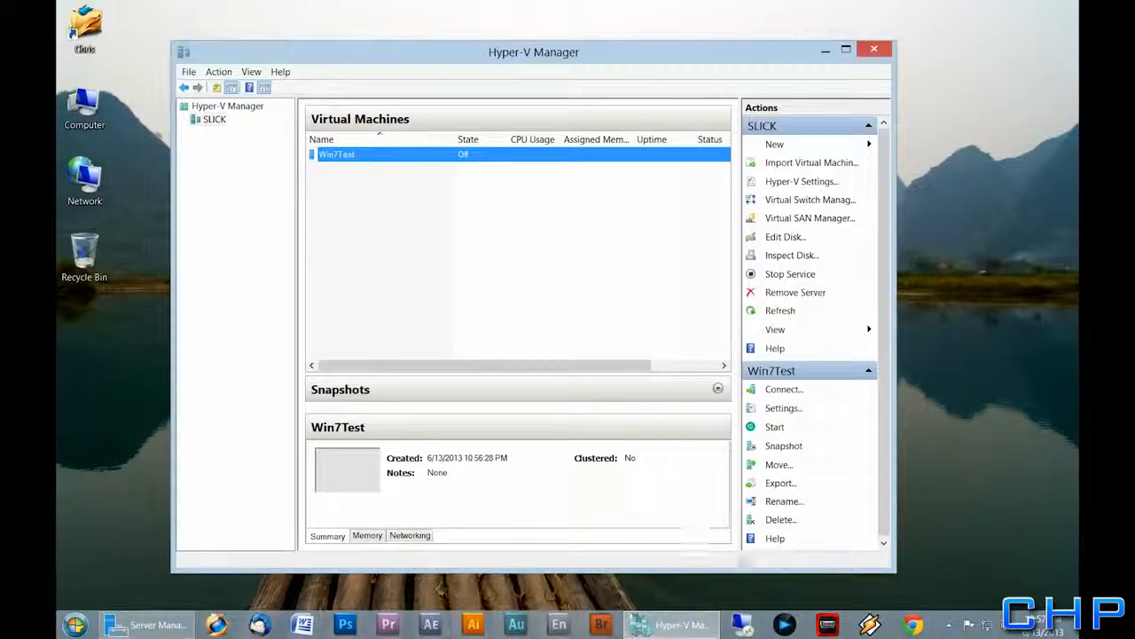
Start the Win7Test VM so Windows 7 finishes its unattended setup
right_click(314, 157)
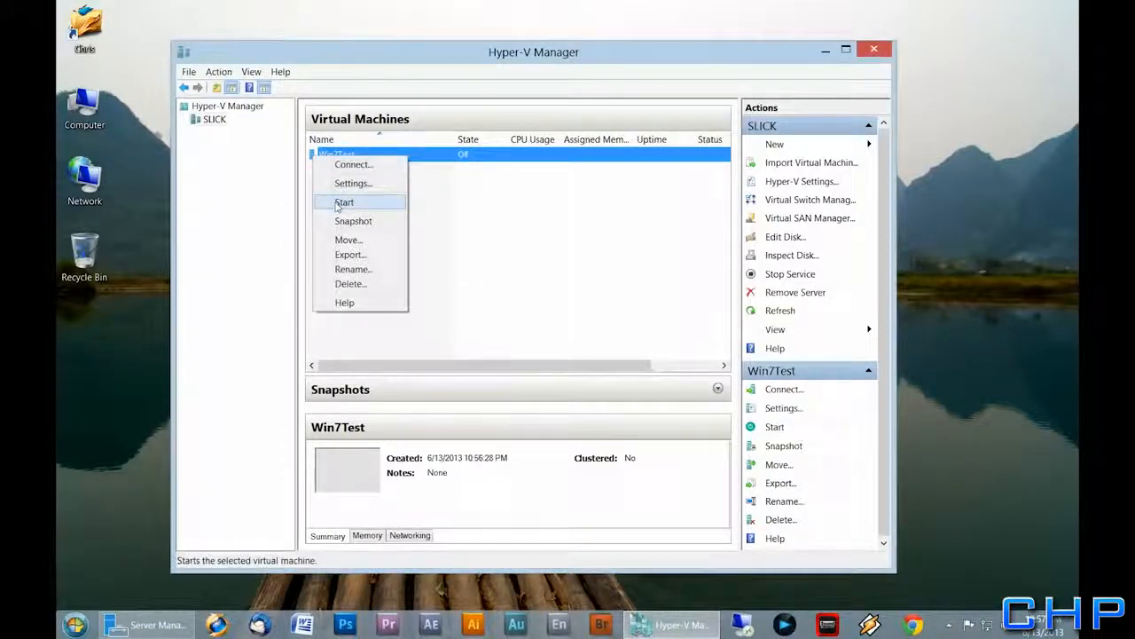
click(352, 164)
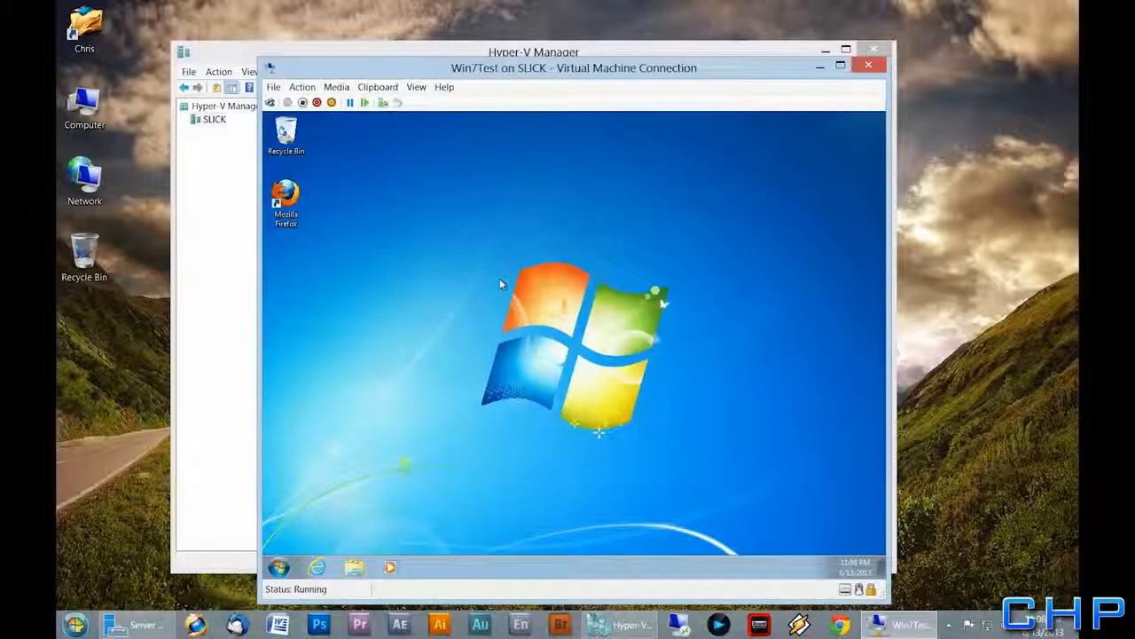
click(282, 568)
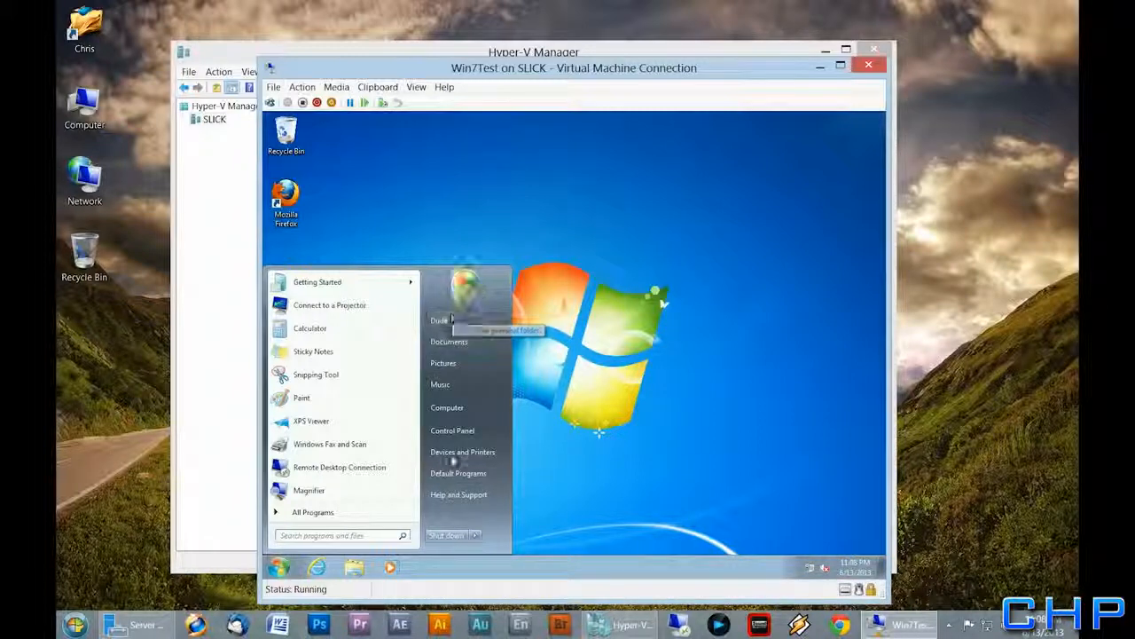
right_click(454, 408)
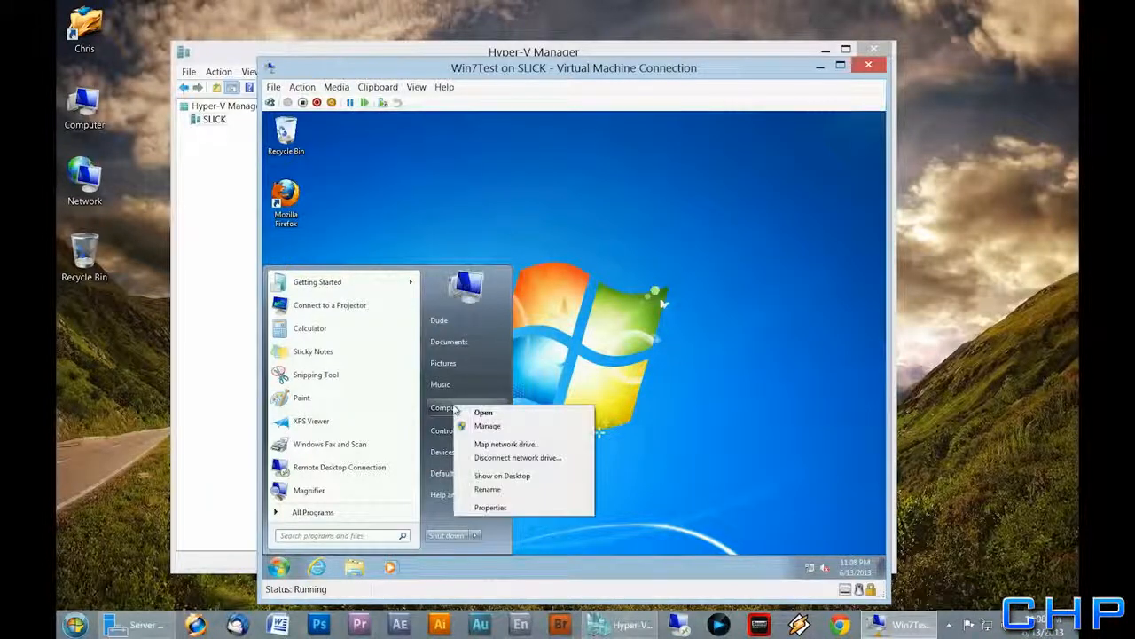
click(489, 507)
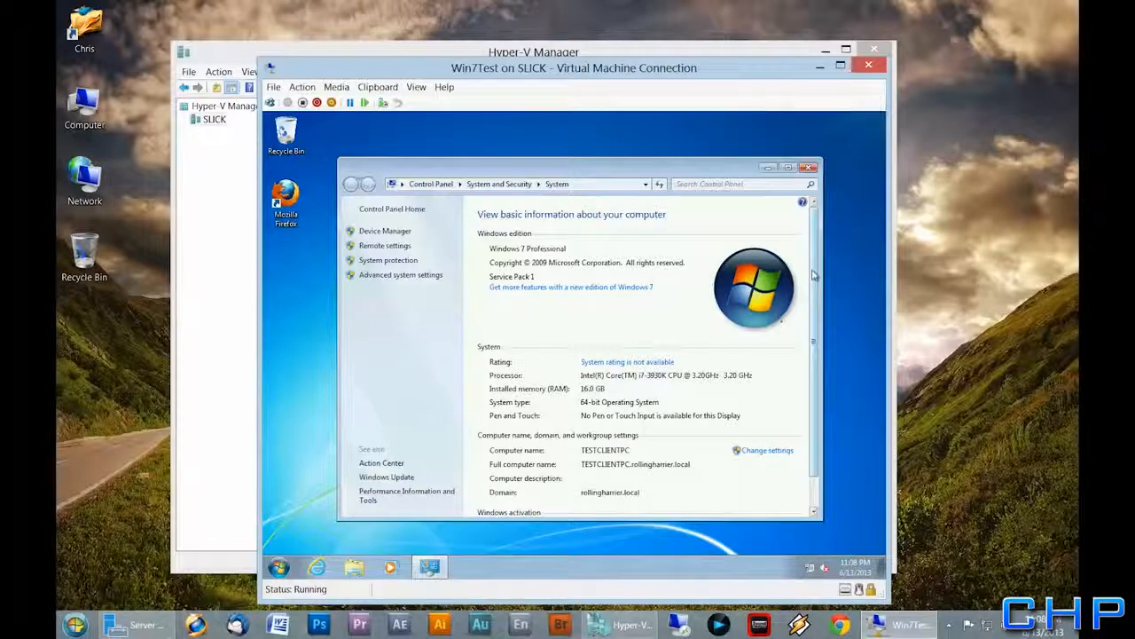
scroll(747, 373, down, 2)
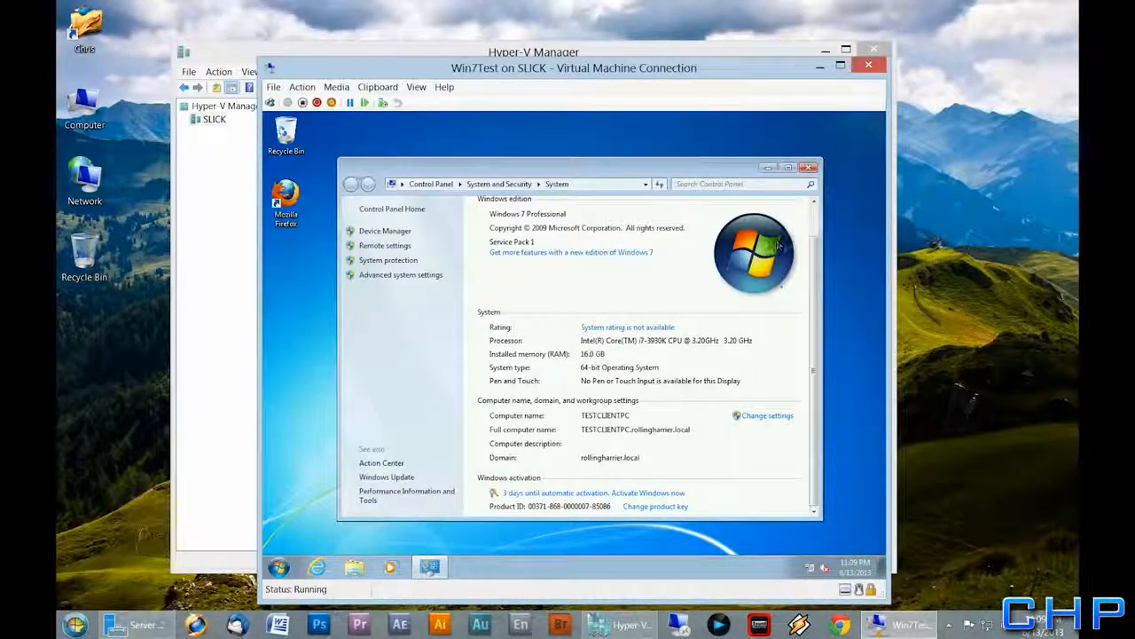
click(810, 170)
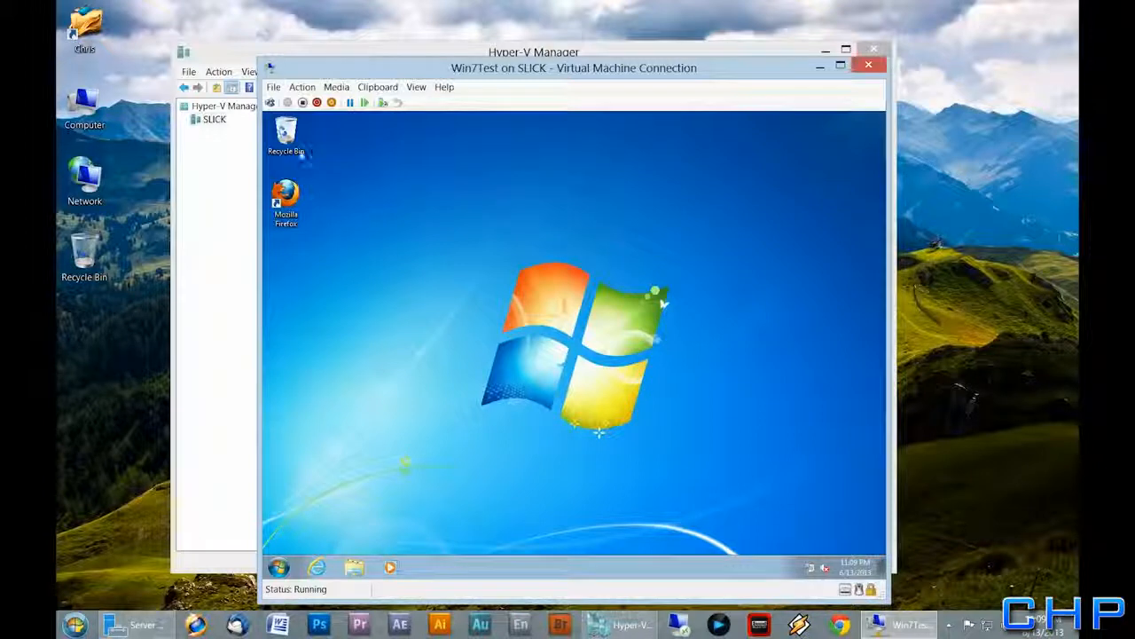
Launch Firefox in the guest, skip data import and default-browser prompts, then close it
click(288, 197)
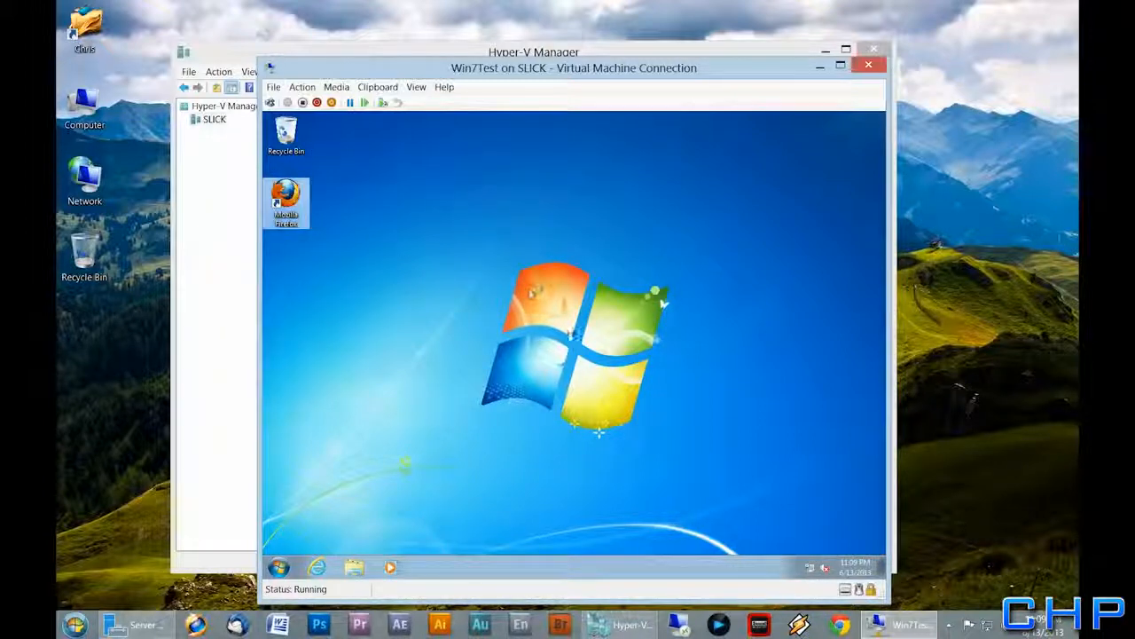
click(499, 306)
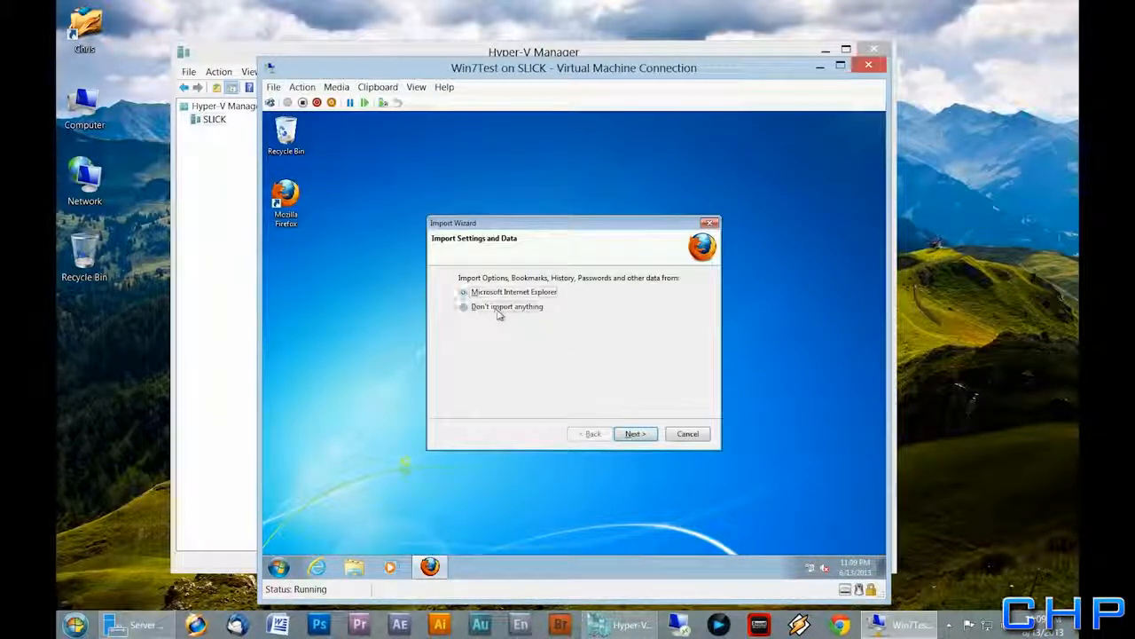
click(635, 434)
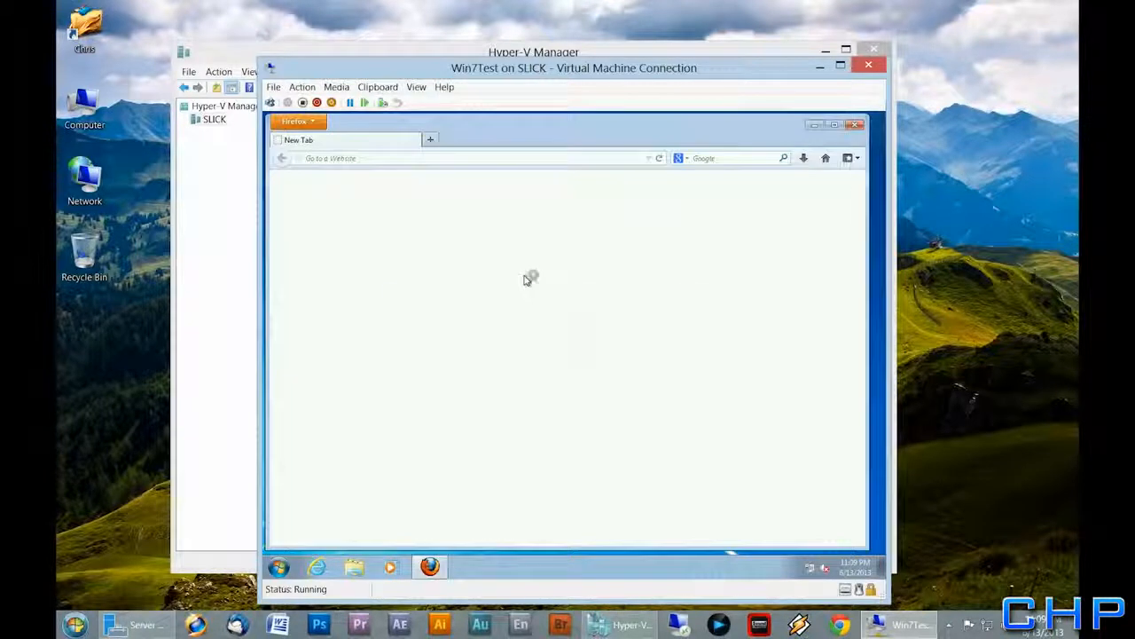
click(581, 361)
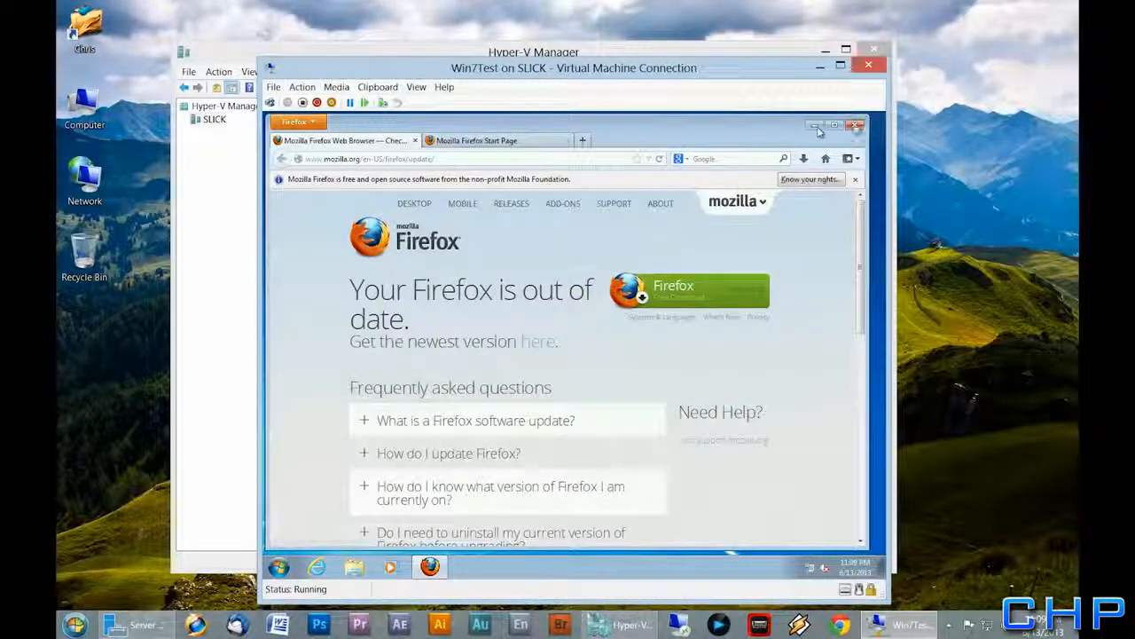
click(856, 128)
click(541, 359)
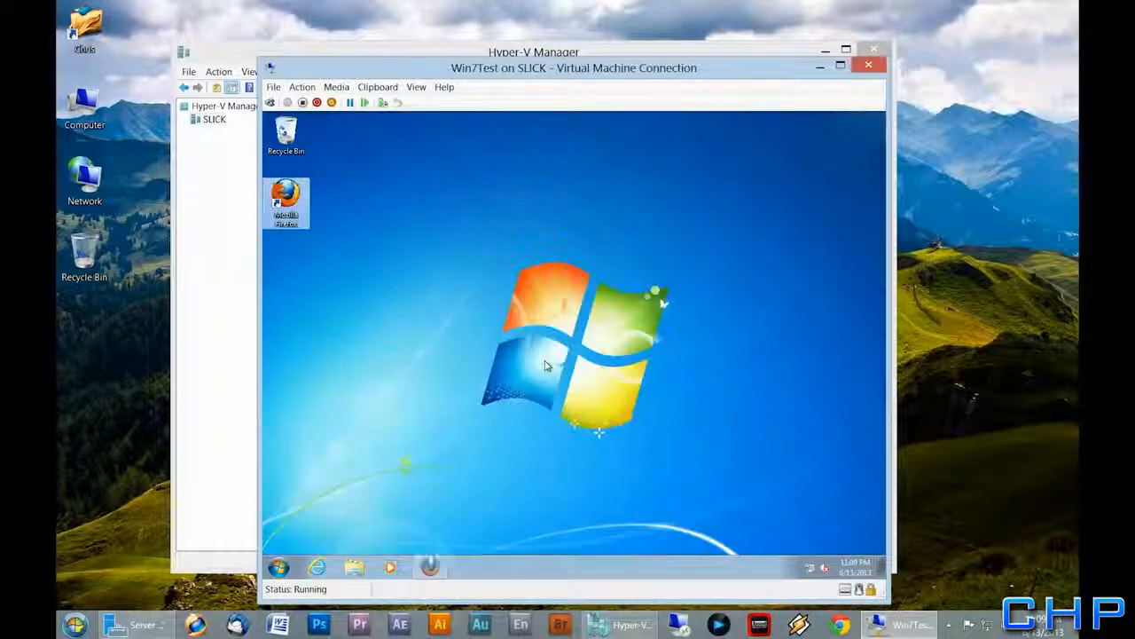
Shut down the Win7 guest, close Hyper-V windows, and remote into EXTRA
click(279, 567)
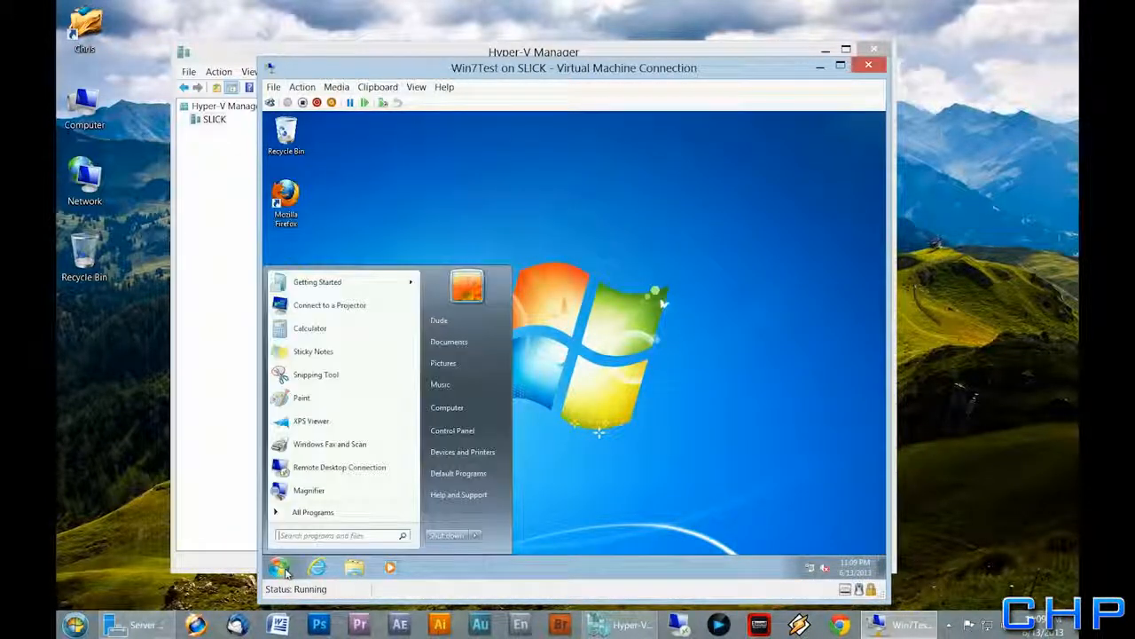
click(450, 537)
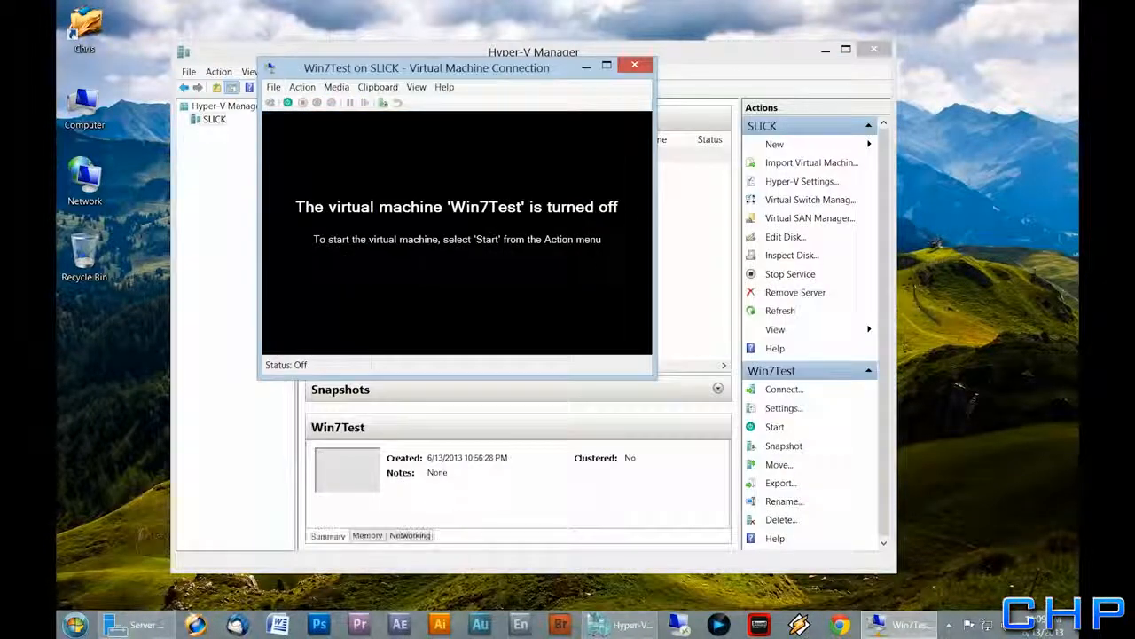
click(635, 66)
click(874, 49)
right_click(476, 177)
click(568, 150)
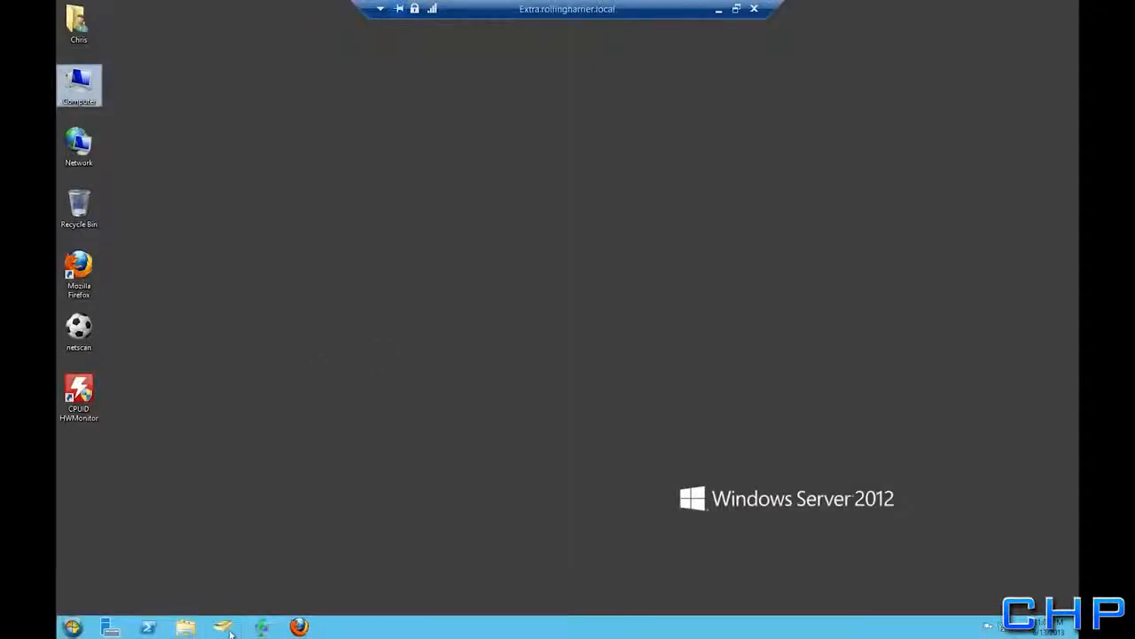
Find TESTCLIENTPC in the Computers container of Active Directory Users and Computers
click(227, 629)
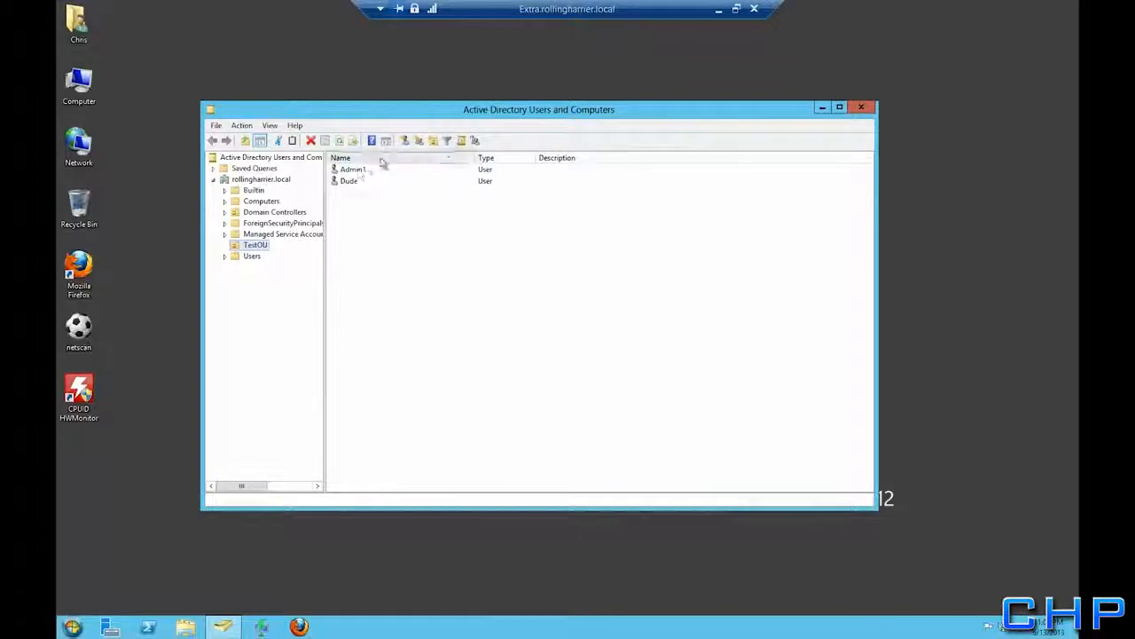
click(362, 177)
click(259, 201)
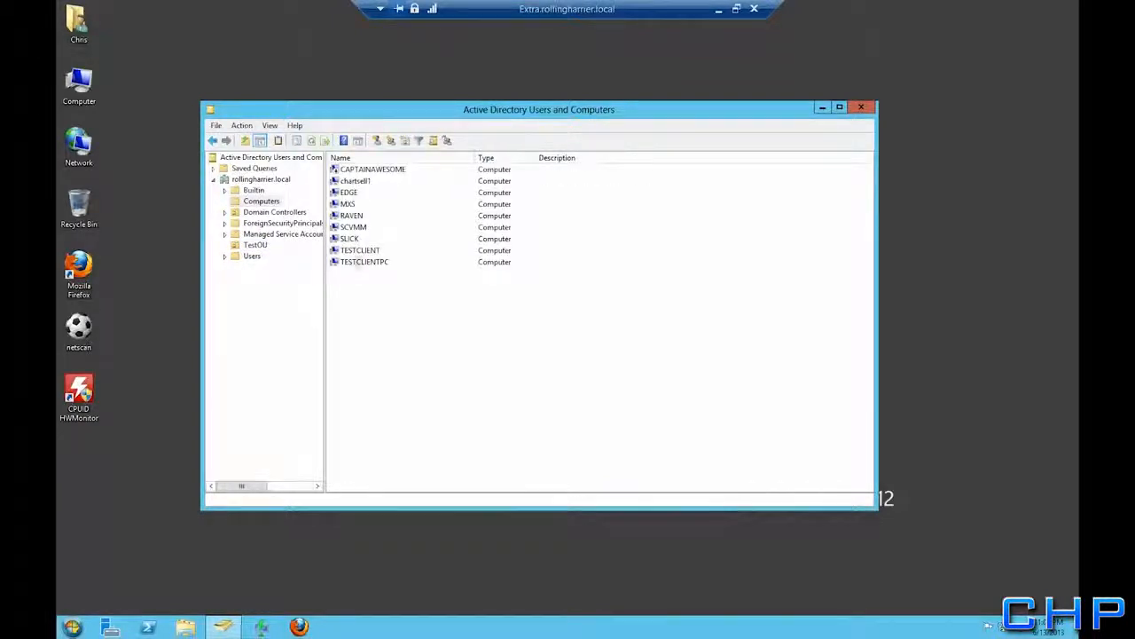
click(357, 263)
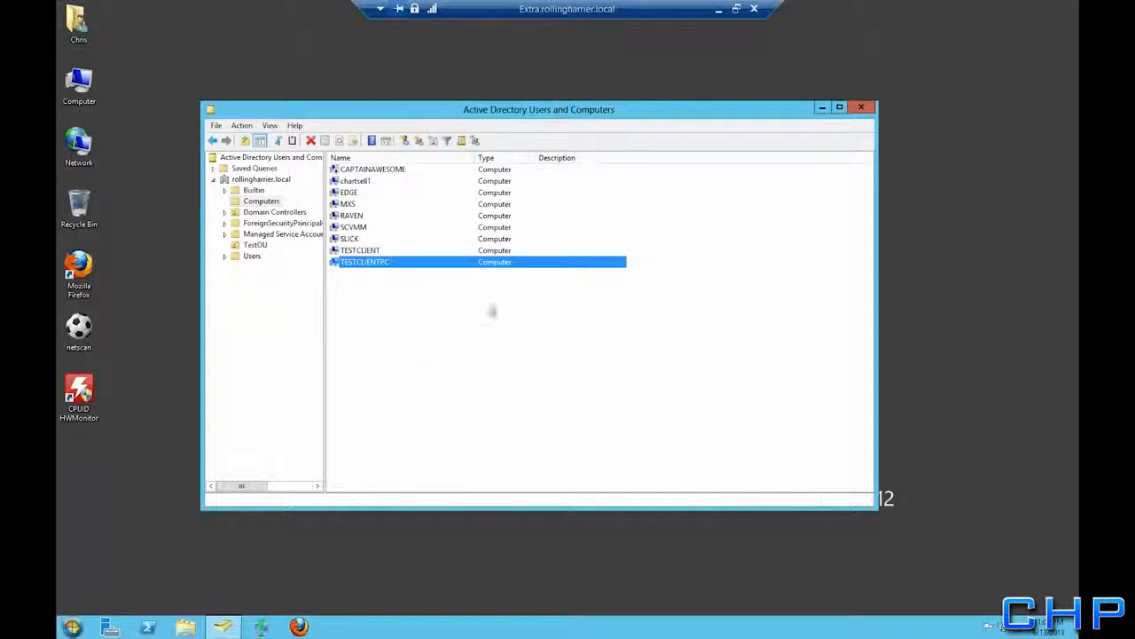
Close Active Directory Users and Computers and disconnect the remote desktop session
click(863, 108)
click(754, 9)
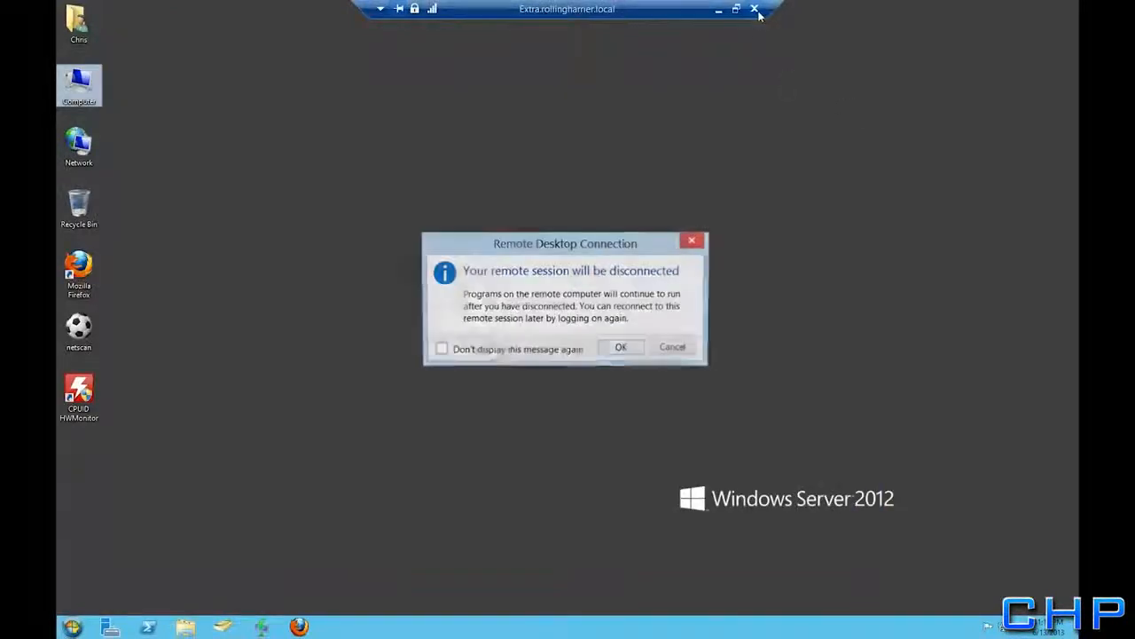
click(620, 350)
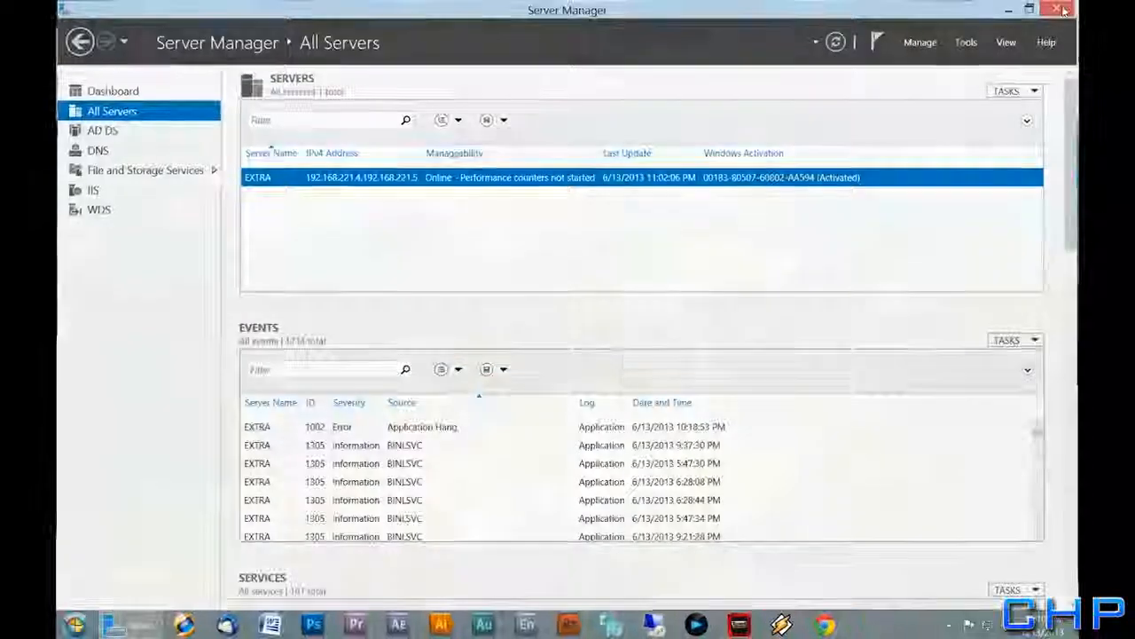